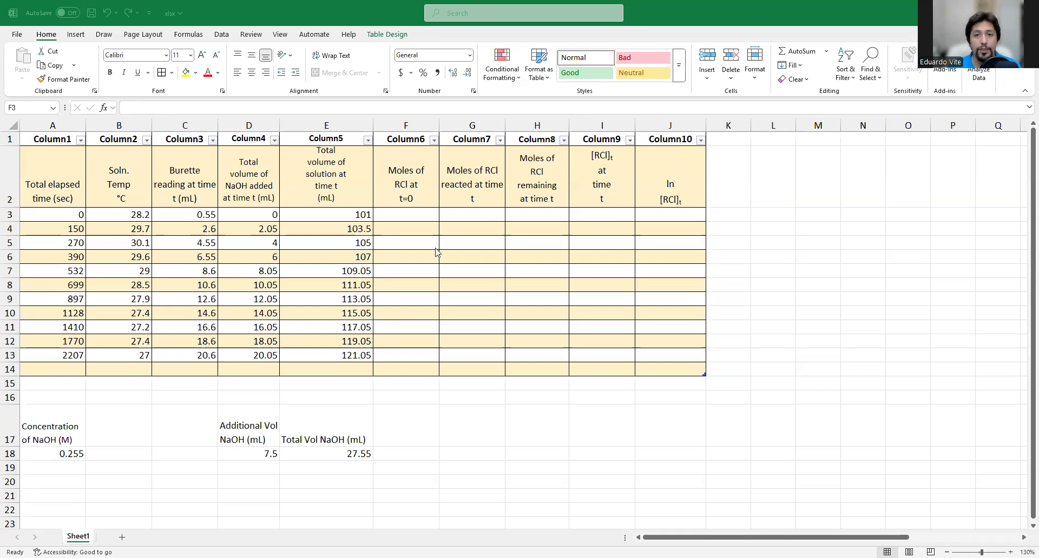
Step: Handwrite the reaction t-but-Cl + H2O → HCl + t-but-OH in black beside the table's upper rows
click(425, 215)
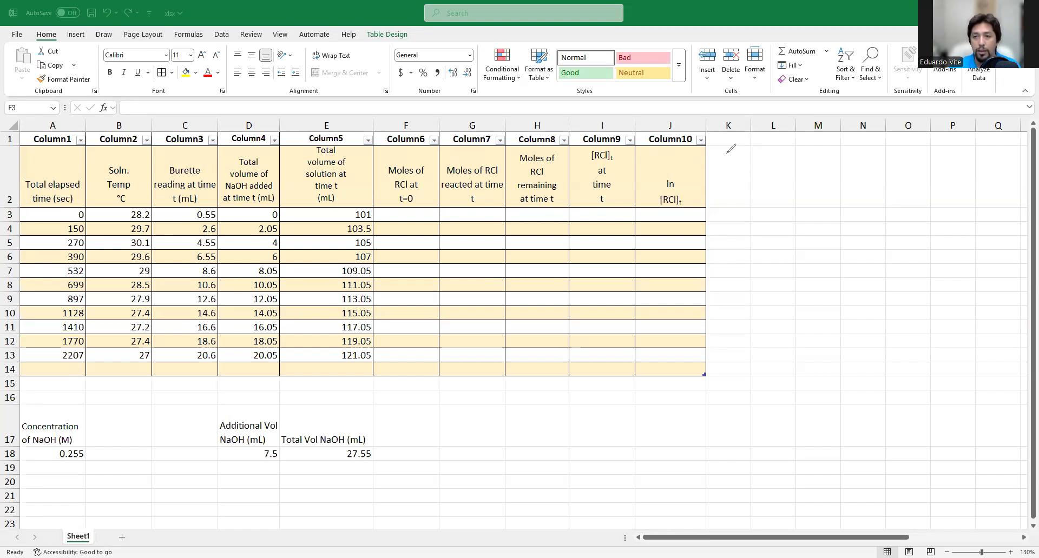
mouse_move(730, 146)
mouse_down()
mouse_move(751, 153)
mouse_move(754, 168)
mouse_move(777, 154)
mouse_move(806, 171)
mouse_move(844, 152)
mouse_move(876, 169)
mouse_move(879, 157)
mouse_move(935, 168)
mouse_up()
mouse_move(932, 161)
mouse_down()
mouse_move(947, 151)
mouse_move(949, 170)
mouse_up()
mouse_move(966, 156)
mouse_down()
mouse_move(966, 169)
mouse_move(977, 168)
mouse_up()
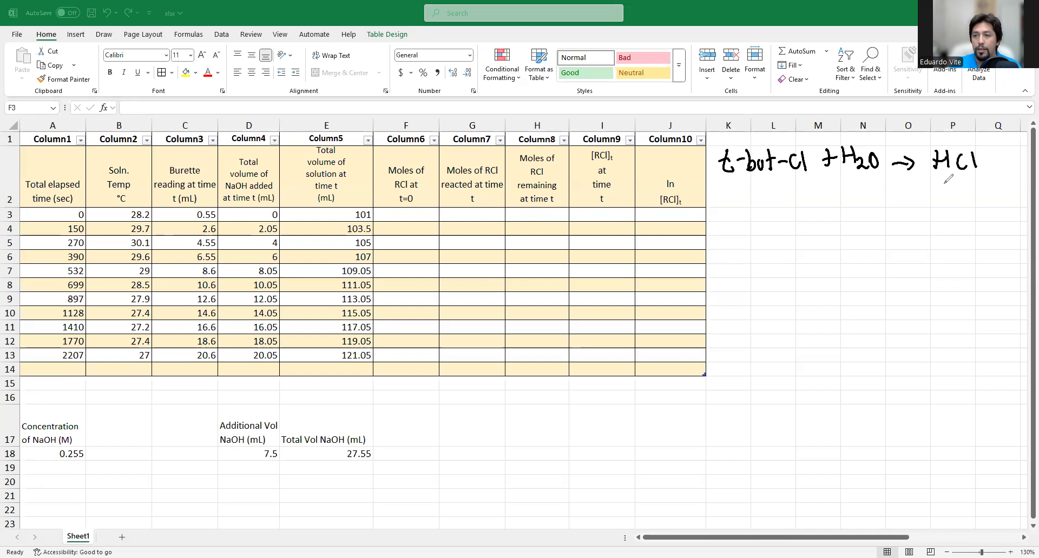
drag(993, 154, 994, 164)
mouse_move(962, 177)
mouse_down()
mouse_move(963, 198)
mouse_move(970, 188)
mouse_up()
drag(974, 186, 992, 195)
drag(994, 183, 1005, 200)
mouse_move(997, 188)
mouse_down()
mouse_move(1015, 182)
mouse_move(1022, 199)
mouse_move(1029, 187)
mouse_up()
mouse_move(1030, 178)
mouse_down()
mouse_move(1030, 198)
mouse_move(1012, 190)
mouse_up()
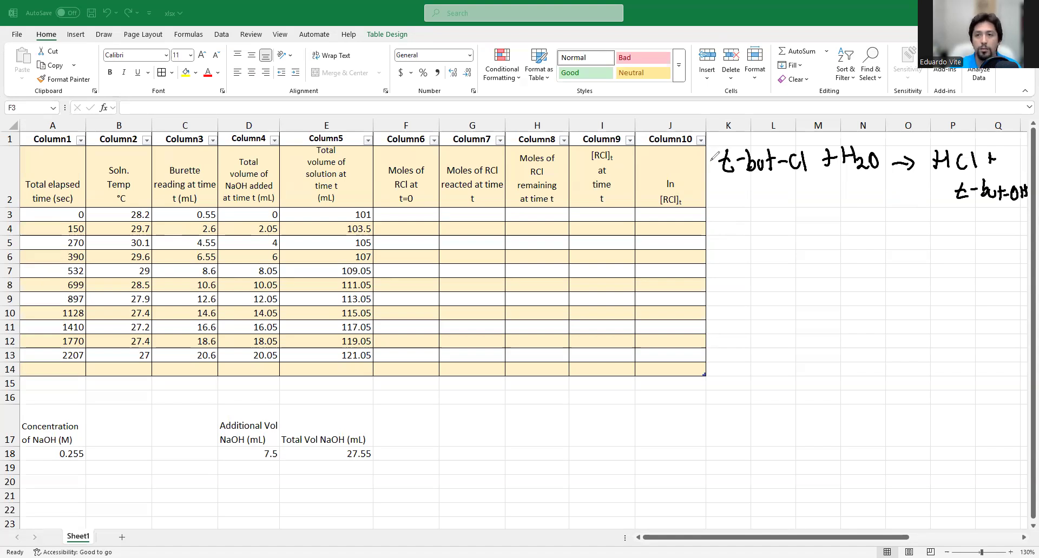
Step: Mark a red coefficient 1 before each species in the hydrolysis equation and circle the HCl product in red
drag(710, 158, 714, 172)
drag(833, 155, 837, 165)
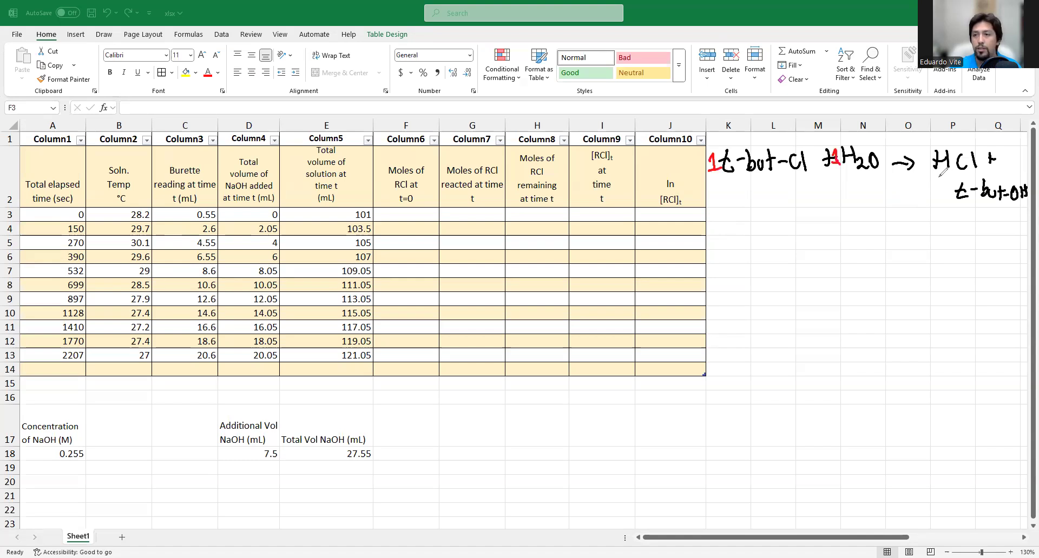
drag(921, 155, 953, 199)
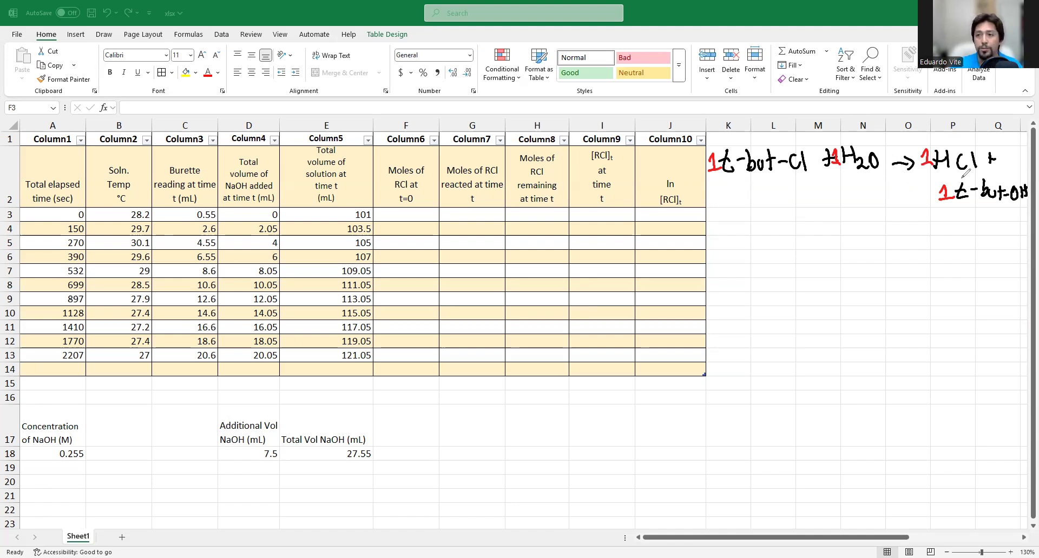
mouse_move(950, 182)
mouse_down()
mouse_move(912, 153)
mouse_move(986, 147)
mouse_move(932, 178)
mouse_up()
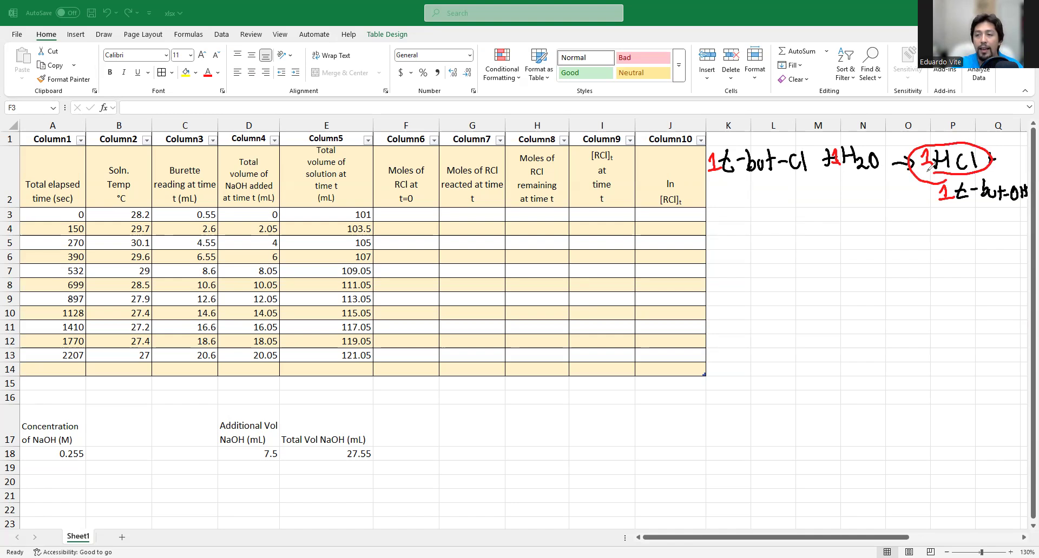
Step: Handwrite HCl + NaOH in red below the hydrolysis equation
drag(729, 212, 727, 242)
mouse_move(725, 227)
mouse_down()
mouse_move(746, 223)
mouse_move(742, 240)
mouse_up()
mouse_move(749, 234)
mouse_down()
mouse_move(760, 212)
mouse_move(760, 238)
mouse_up()
mouse_move(769, 205)
mouse_down()
mouse_move(768, 236)
mouse_move(798, 236)
mouse_up()
mouse_move(791, 222)
mouse_down()
mouse_move(827, 215)
mouse_move(843, 235)
mouse_move(854, 216)
mouse_move(866, 236)
mouse_up()
drag(866, 225, 880, 223)
drag(881, 211, 879, 236)
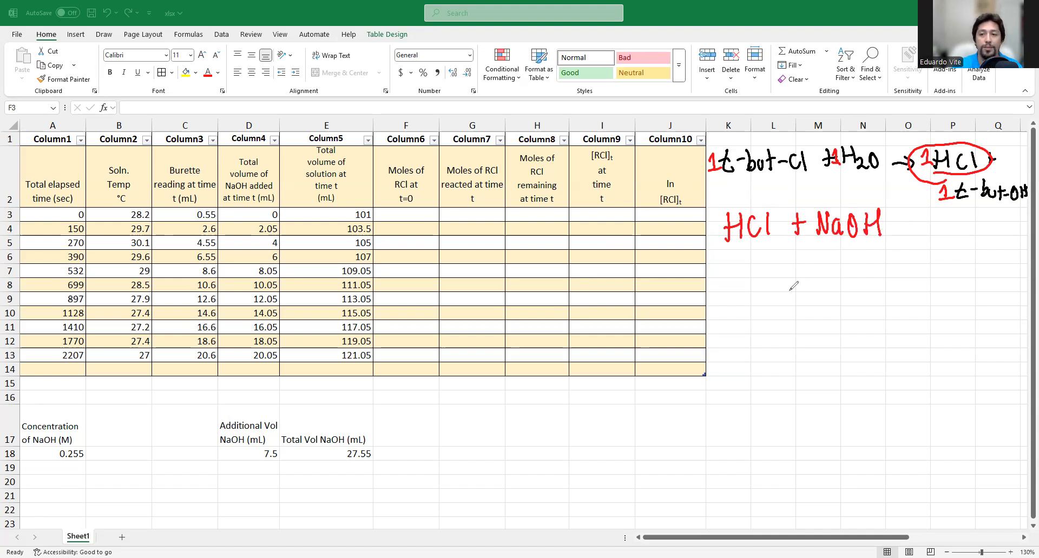
Step: Write M = n/L · L in red under NaOH, strike out both L units, and link the circled n to NaOH
drag(812, 251, 819, 272)
mouse_move(798, 314)
mouse_down()
mouse_move(809, 292)
mouse_move(818, 309)
mouse_up()
drag(823, 292, 837, 297)
mouse_move(842, 281)
mouse_down()
mouse_move(847, 274)
mouse_move(852, 284)
mouse_up()
mouse_move(841, 298)
mouse_down()
mouse_move(861, 294)
mouse_move(852, 318)
mouse_up()
mouse_move(854, 312)
mouse_down()
mouse_move(869, 311)
mouse_move(894, 274)
mouse_move(914, 292)
mouse_up()
click(879, 289)
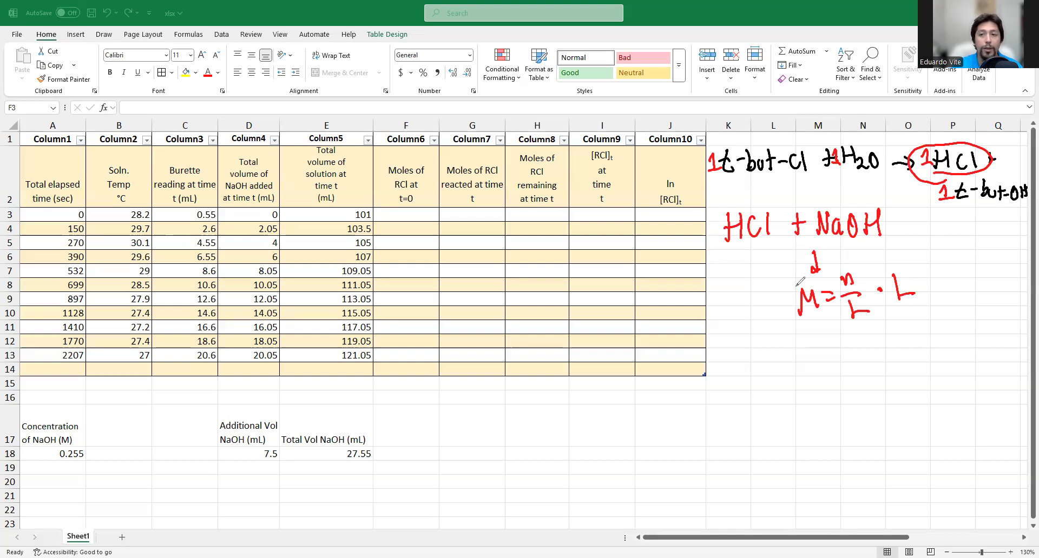
drag(866, 306, 850, 326)
drag(875, 306, 902, 284)
mouse_move(845, 270)
mouse_down()
mouse_move(855, 278)
mouse_move(815, 254)
mouse_move(827, 245)
mouse_up()
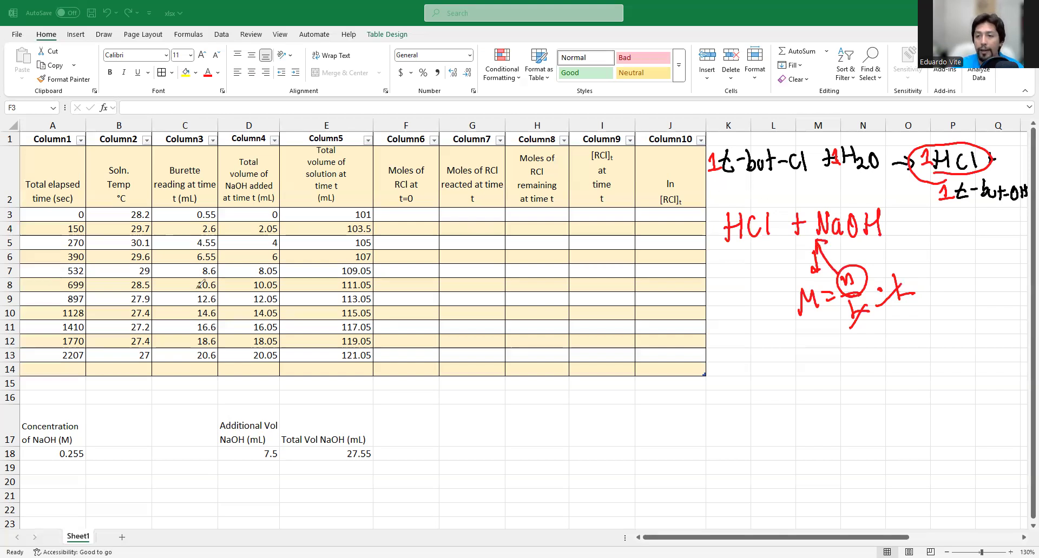
Step: Add green coefficients 1 to HCl and NaOH, and draw arrows linking HCl to the product HCl and back to t-but-Cl
drag(807, 219, 811, 230)
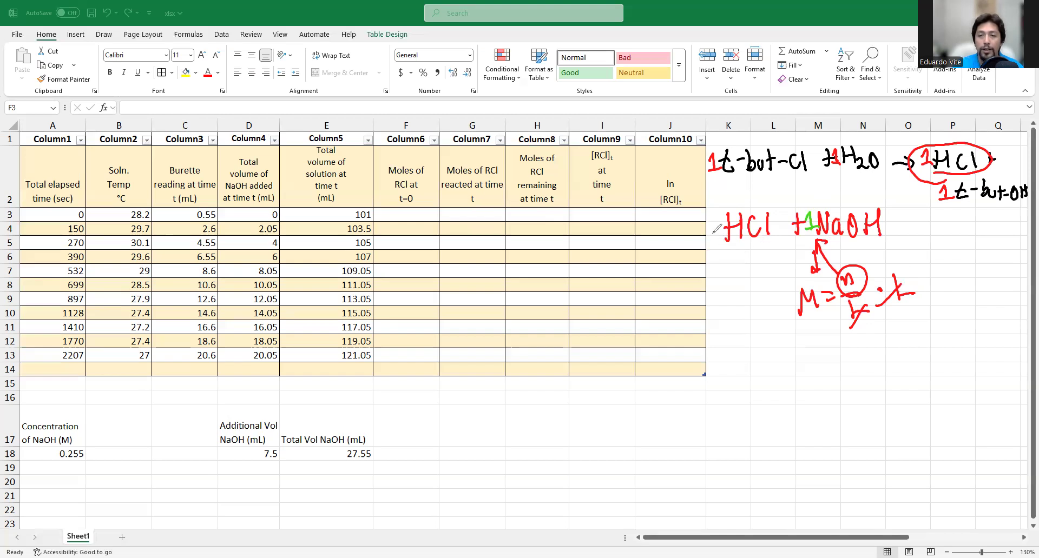
drag(707, 219, 725, 233)
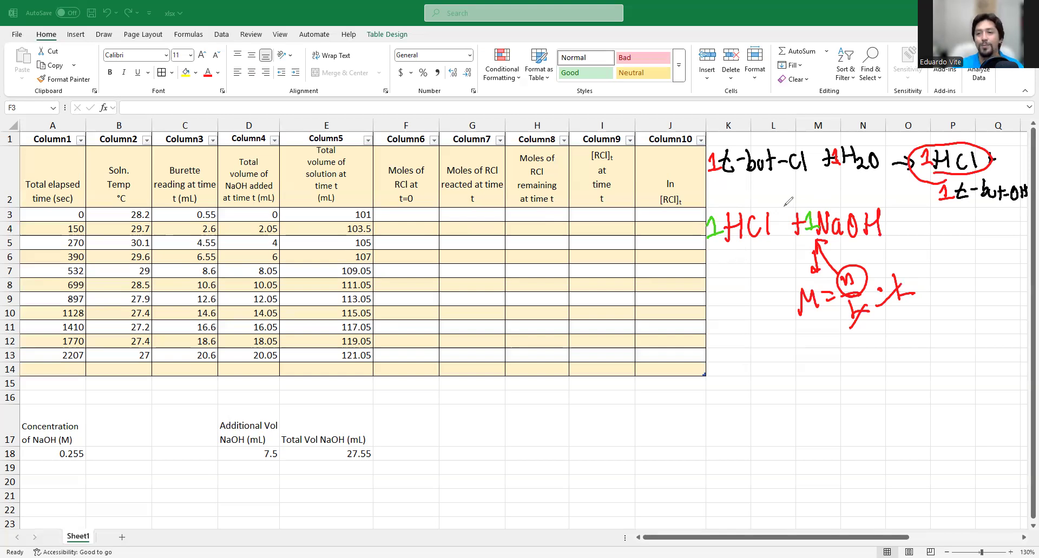
mouse_move(778, 210)
mouse_down()
mouse_move(911, 171)
mouse_move(905, 182)
mouse_up()
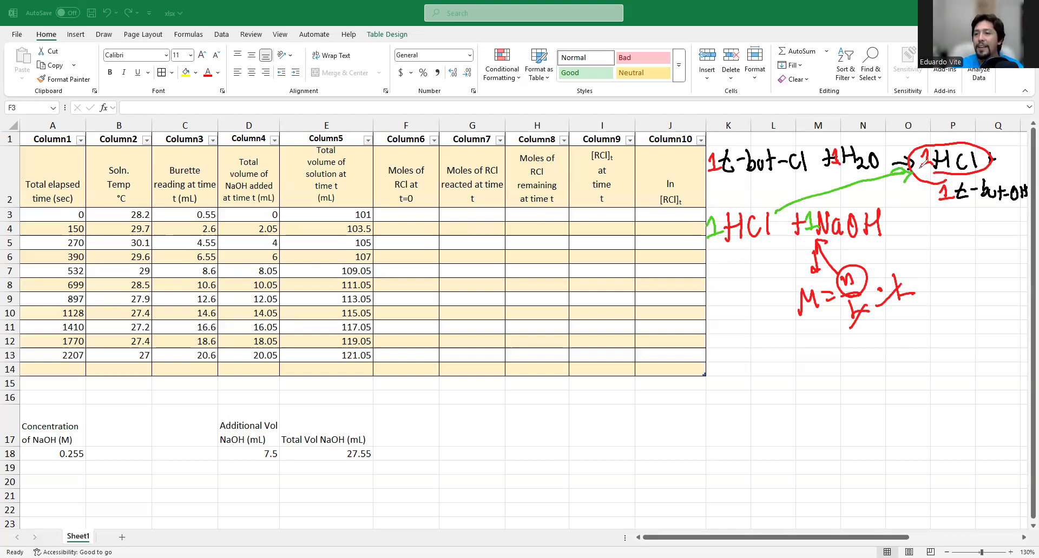
mouse_move(913, 147)
mouse_down()
mouse_move(779, 147)
mouse_move(799, 147)
mouse_up()
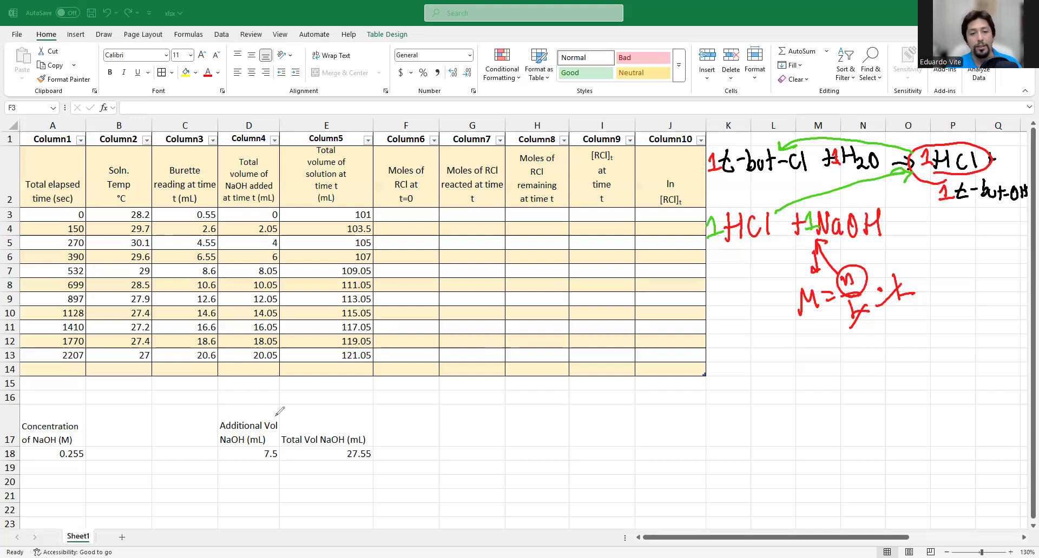
Step: Circle the NaOH volumes in D18 and D13 in green and draw an arrow pointing up to the Moles of RCl at t=0 column
mouse_move(273, 463)
mouse_down()
mouse_move(277, 446)
mouse_move(281, 457)
mouse_up()
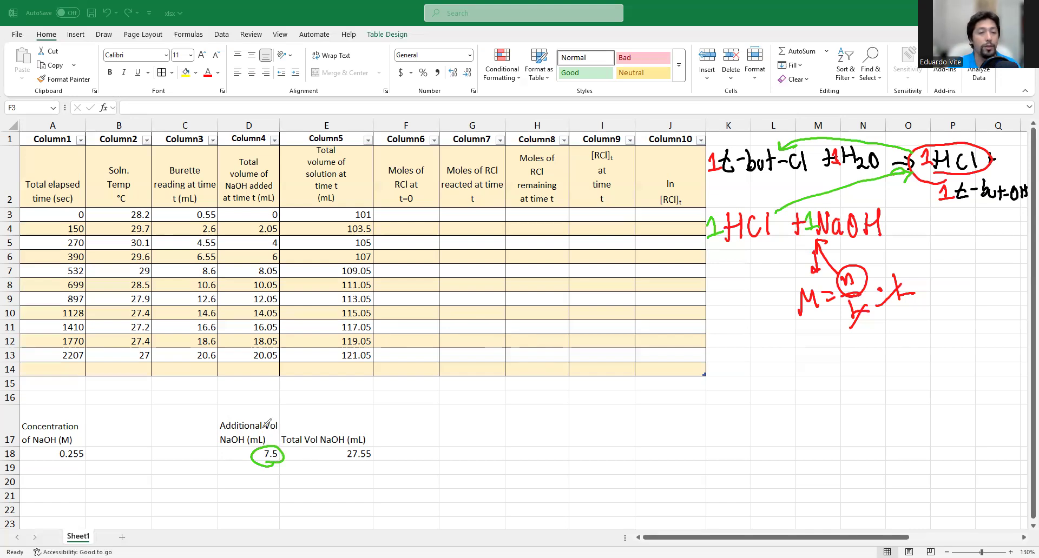
mouse_move(279, 357)
mouse_down()
mouse_move(246, 351)
mouse_move(282, 367)
mouse_up()
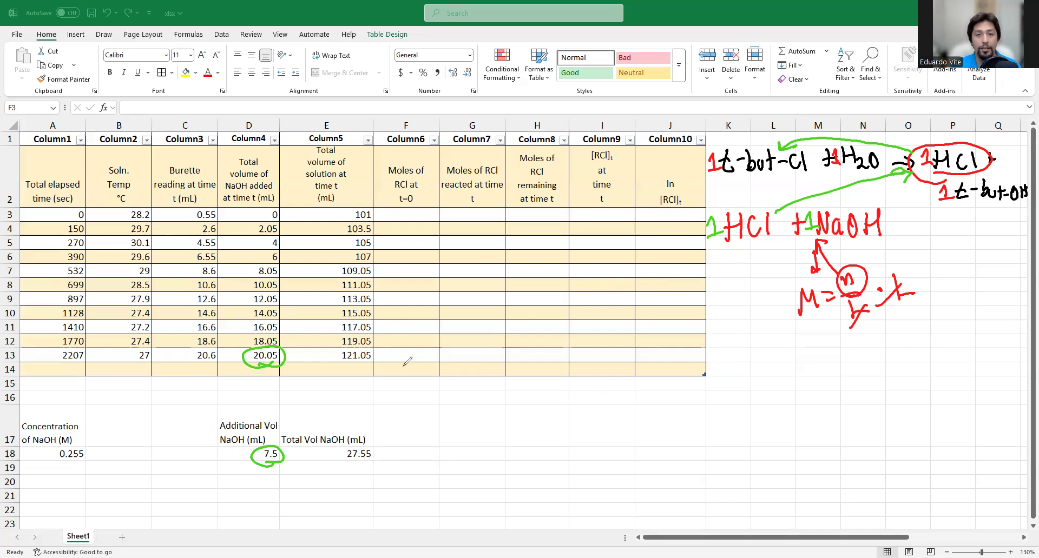
mouse_move(403, 387)
mouse_down()
mouse_move(411, 409)
mouse_move(414, 390)
mouse_up()
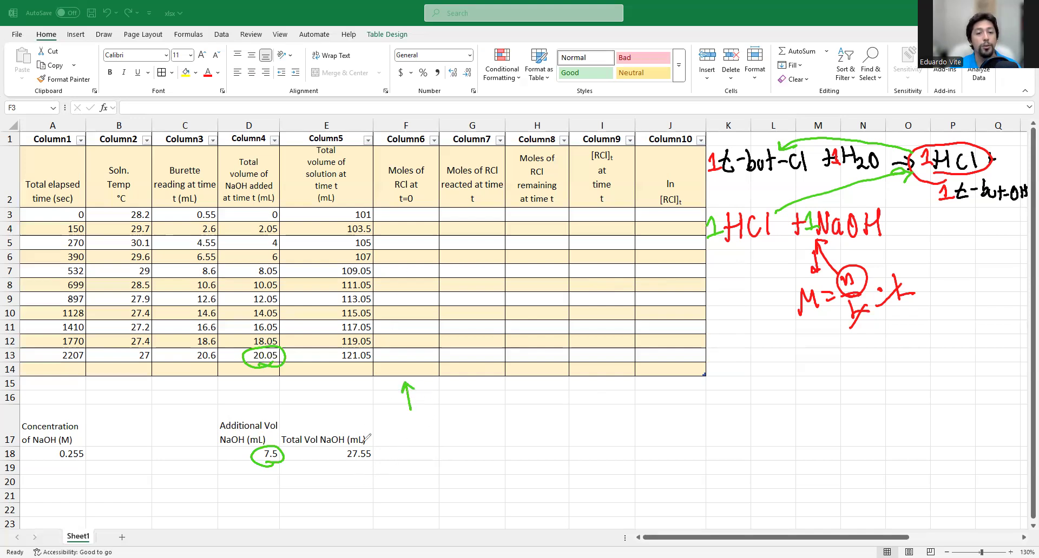
Step: Handwrite 0.02755 L · 0.255 M in green below the table, with M expanded underneath as n/L
mouse_move(386, 428)
mouse_down()
mouse_move(430, 440)
mouse_move(471, 434)
mouse_up()
click(397, 437)
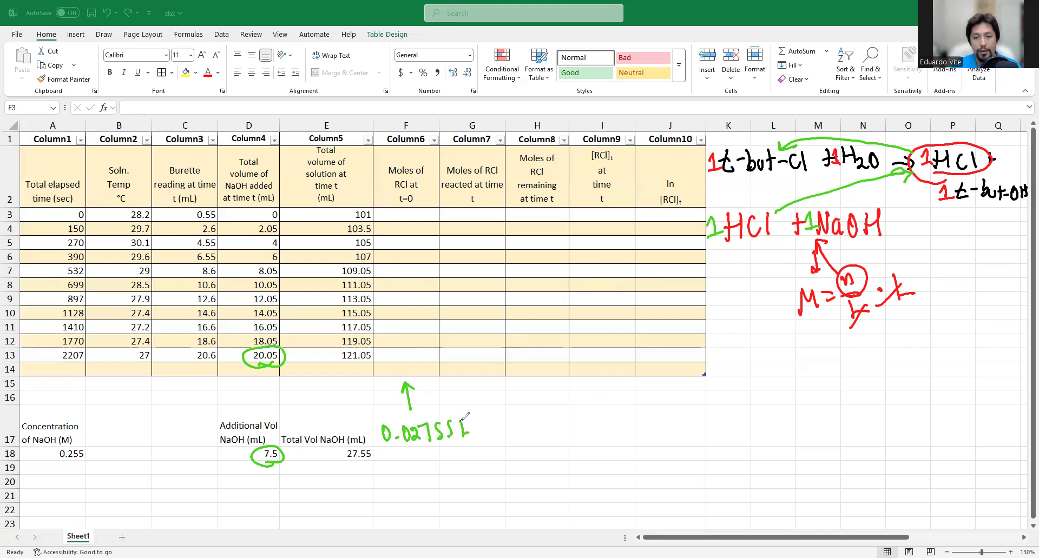
click(488, 426)
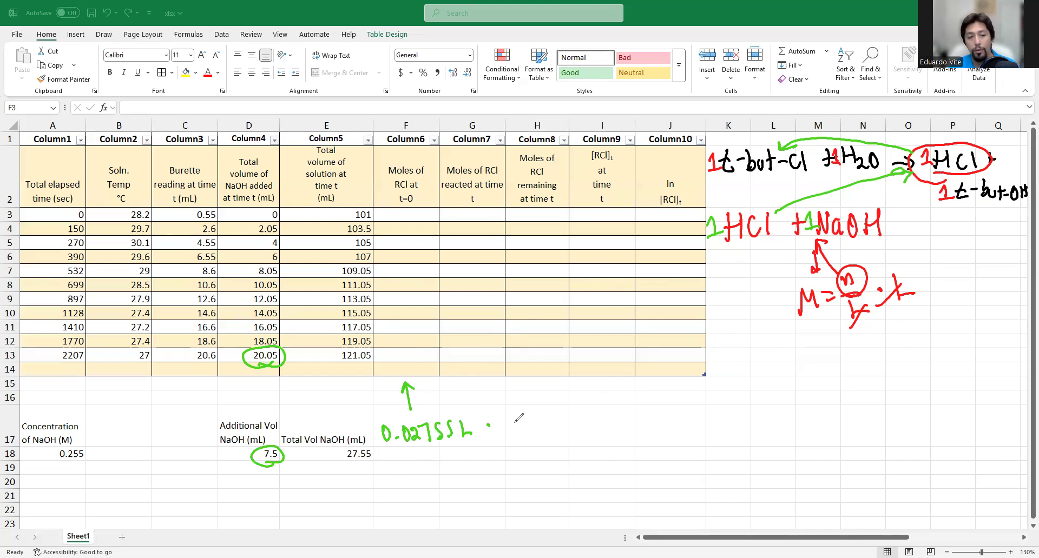
click(522, 431)
mouse_move(513, 421)
mouse_down()
mouse_move(542, 431)
mouse_move(552, 413)
mouse_move(566, 429)
mouse_up()
mouse_move(563, 411)
mouse_down()
mouse_move(602, 426)
mouse_move(606, 461)
mouse_up()
drag(600, 466, 614, 475)
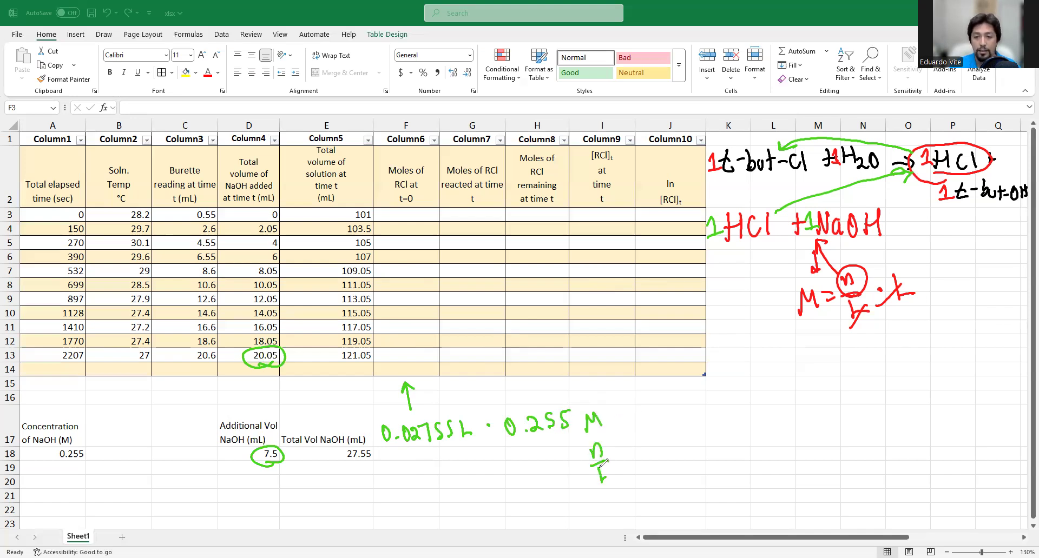
Step: Strike out the litre units in the green calculation, add an equals sign, and clear all annotations from the sheet
drag(464, 427, 459, 445)
drag(608, 458, 595, 478)
drag(614, 417, 627, 418)
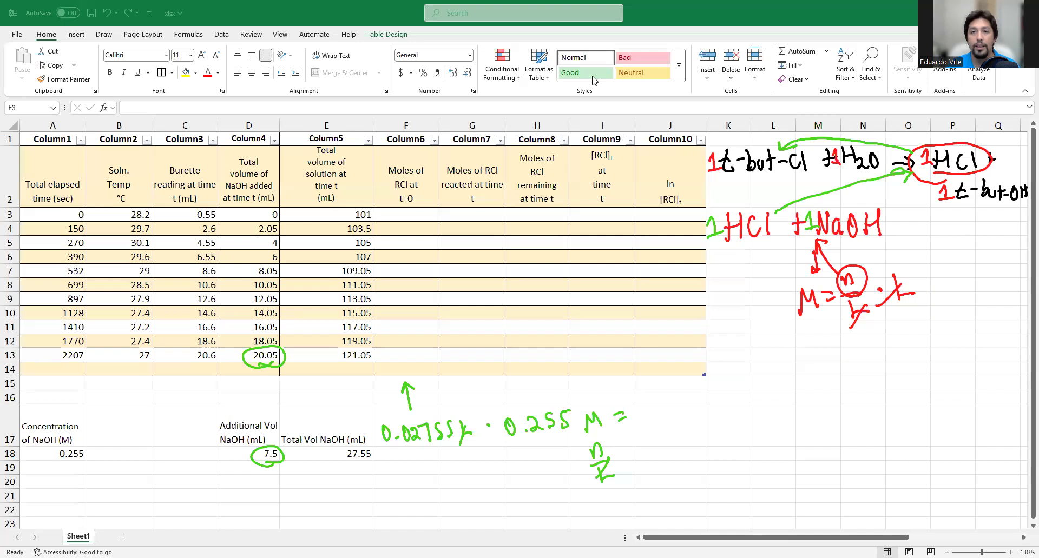
key(Escape)
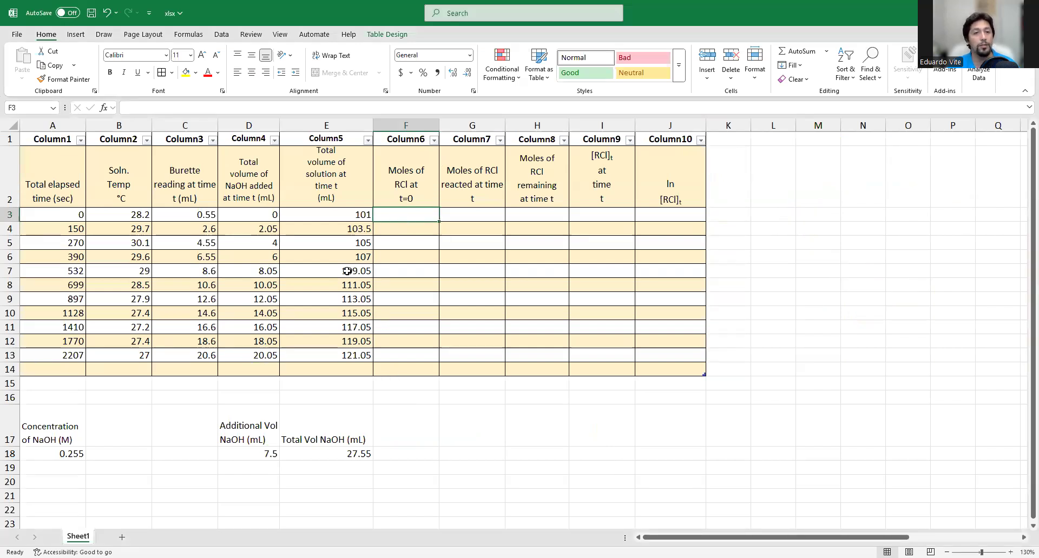
Step: Enter =(E18/1000) in cell F3 to convert the total NaOH volume to litres
click(343, 106)
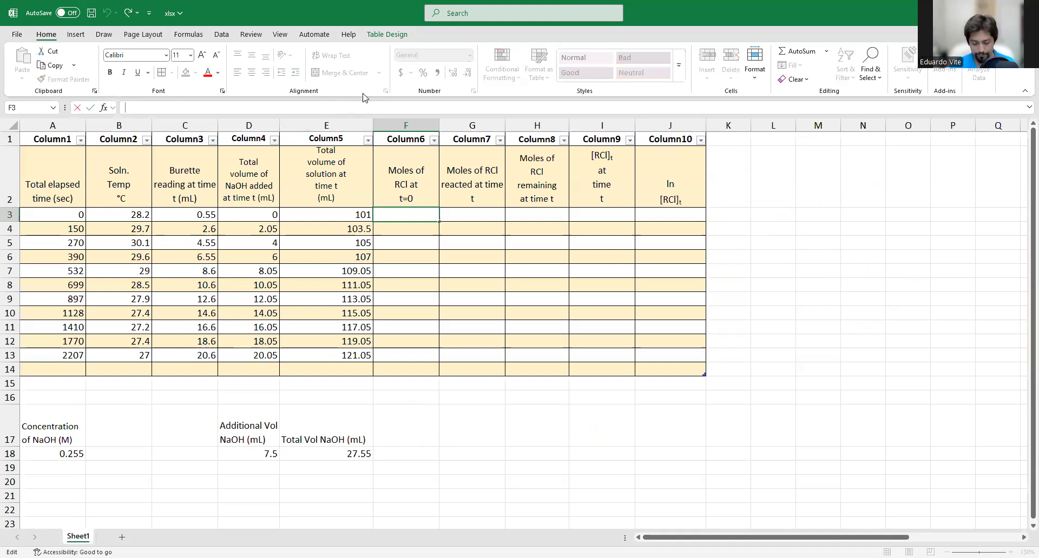
text(=)
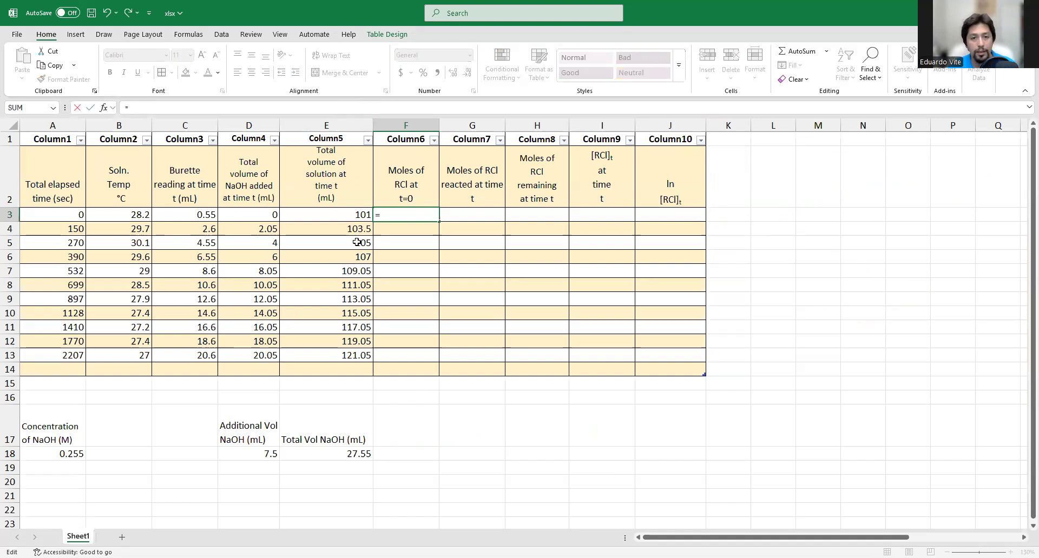
click(327, 453)
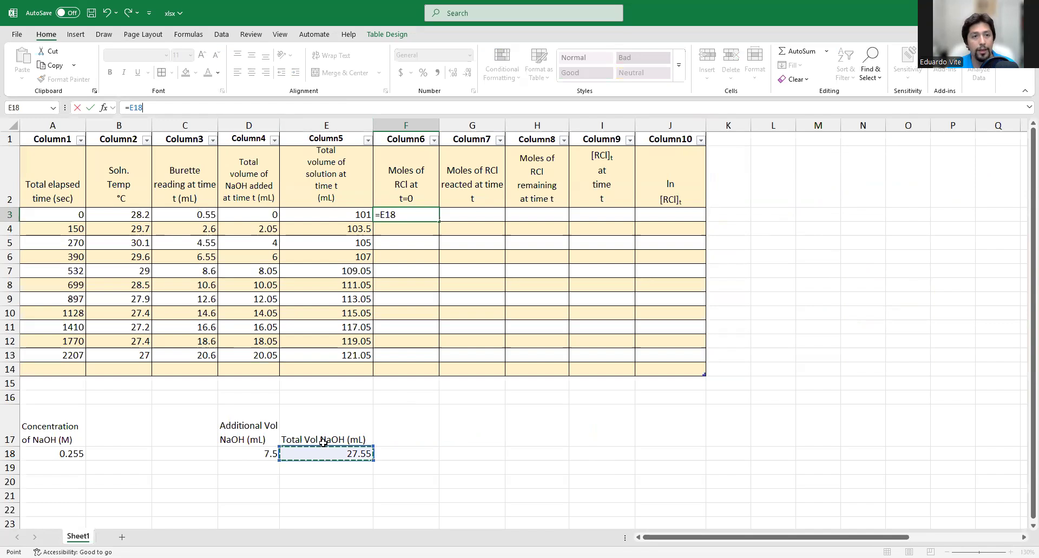
click(144, 108)
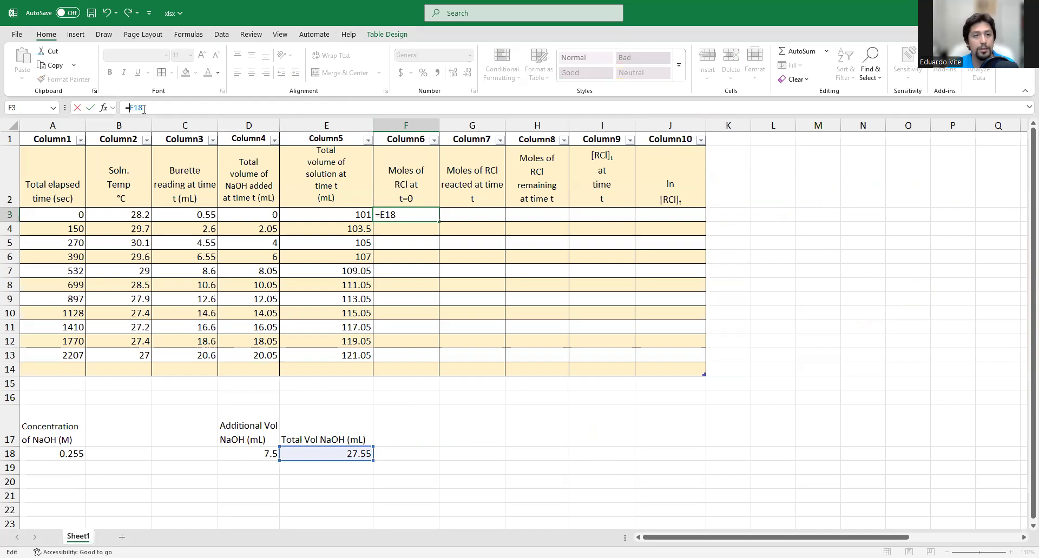
text(()
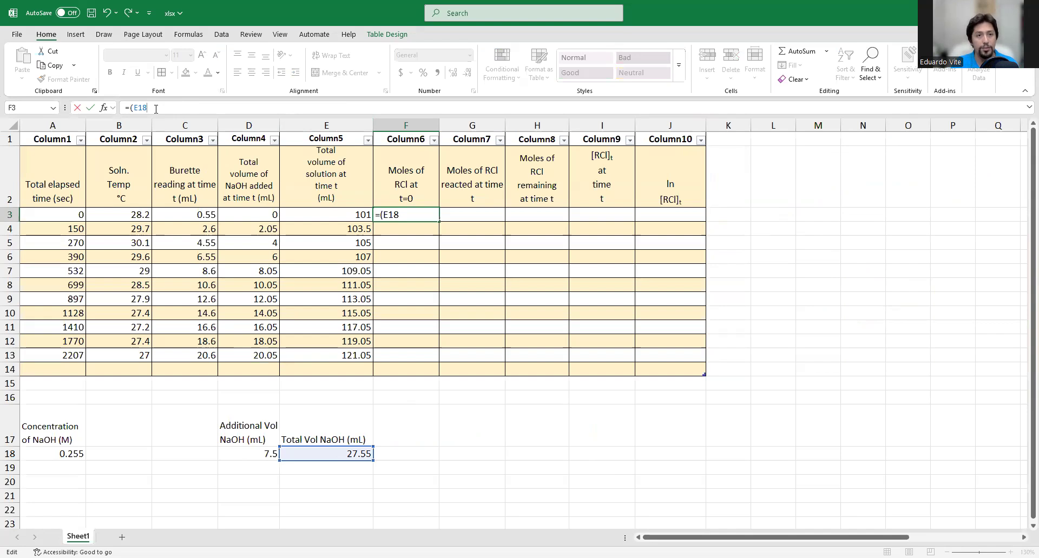
text(000)
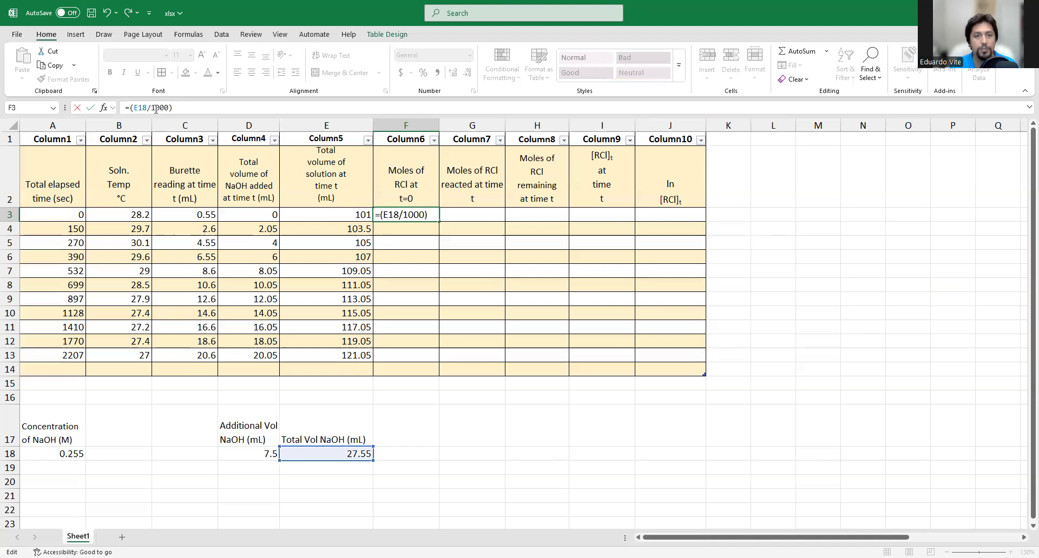
key(Return)
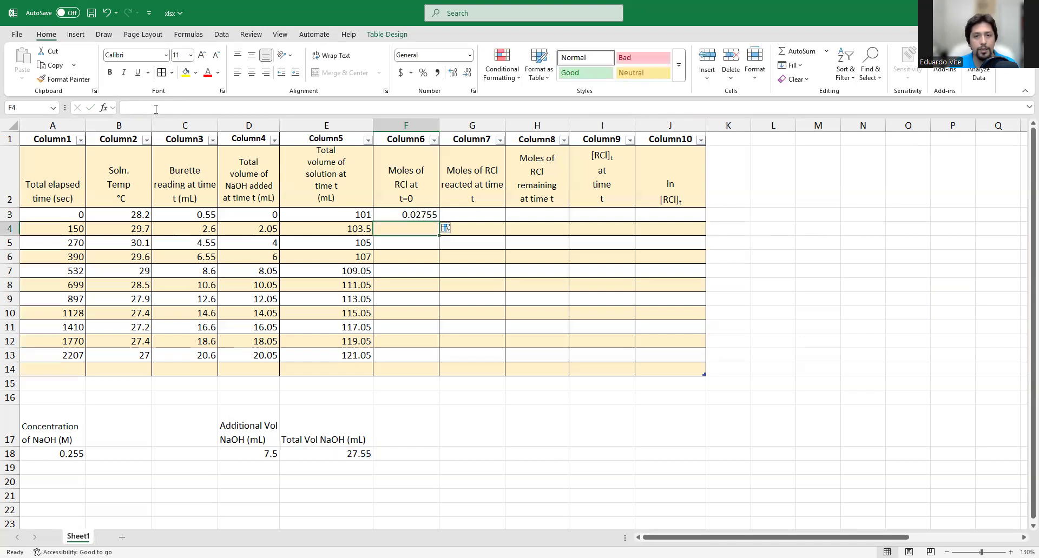
Step: Extend the F3 formula to =(E18/1000)*A18 so the volume is multiplied by the NaOH concentration
click(427, 212)
click(173, 108)
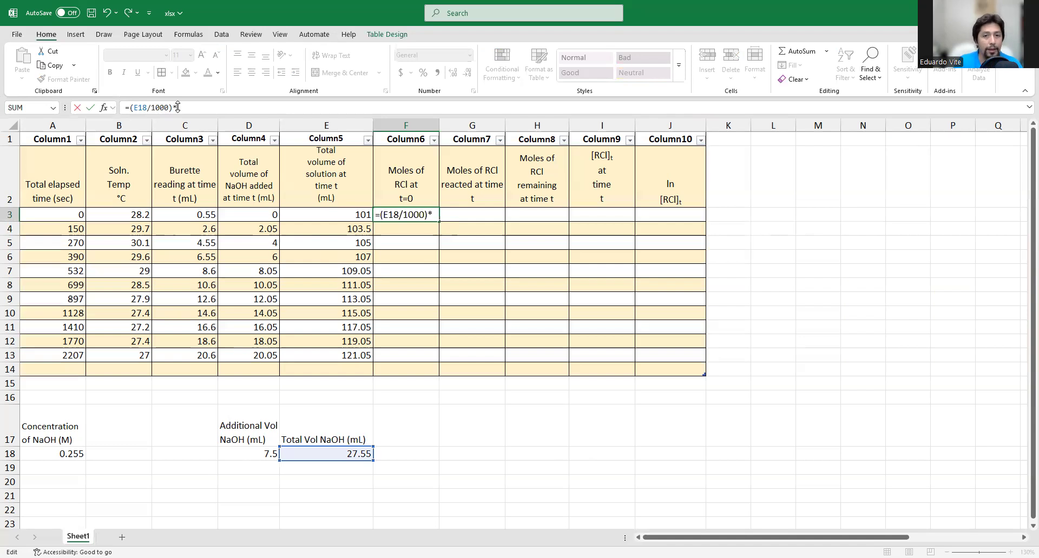
click(68, 457)
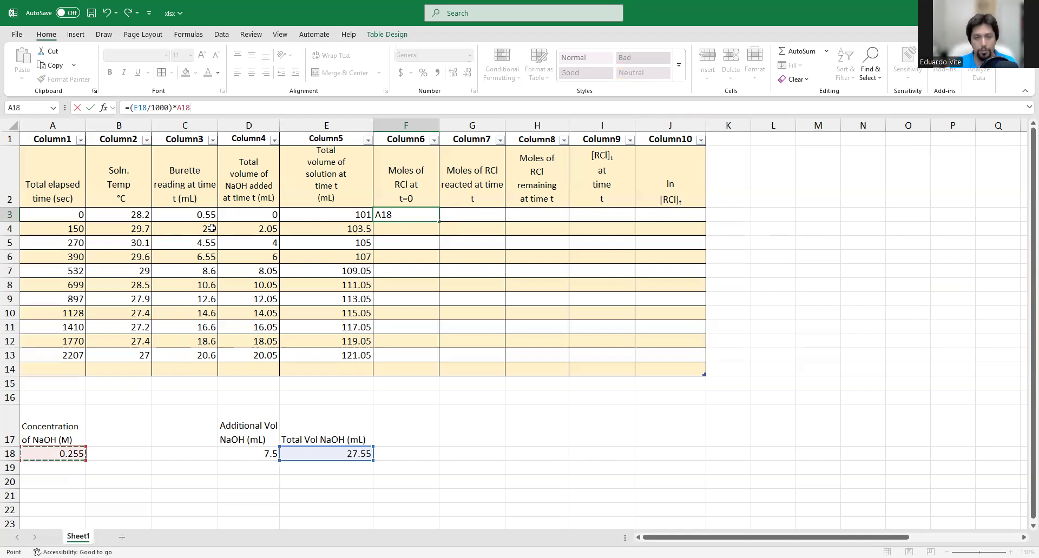
key(Return)
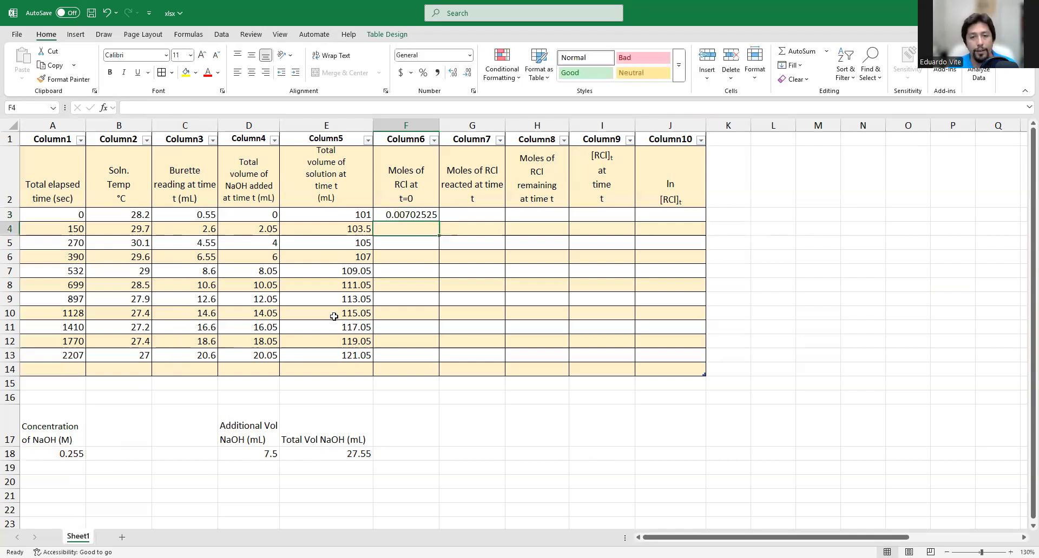
Step: Fill the Moles of RCl at t=0 formula from F3 down through F13
click(398, 215)
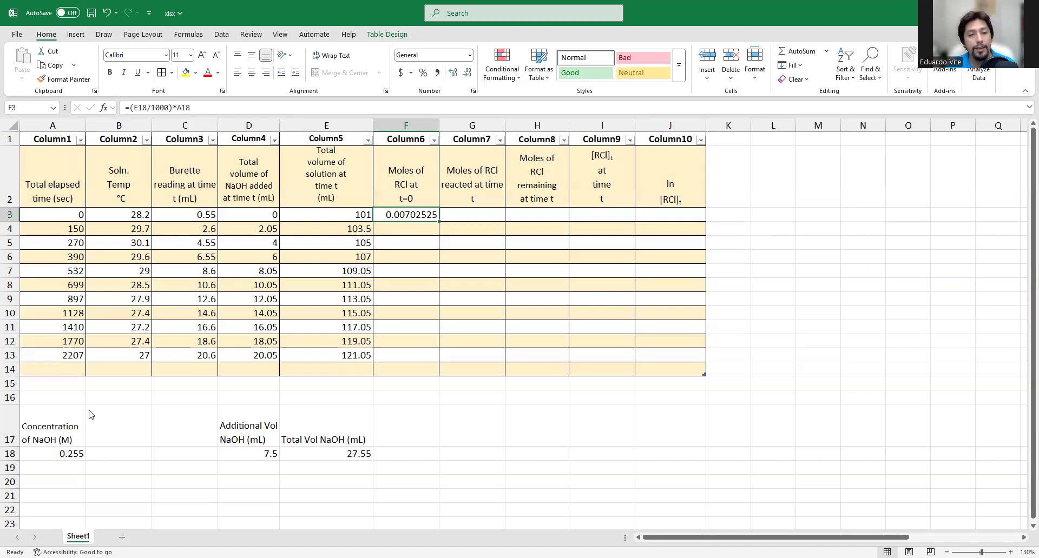
click(78, 452)
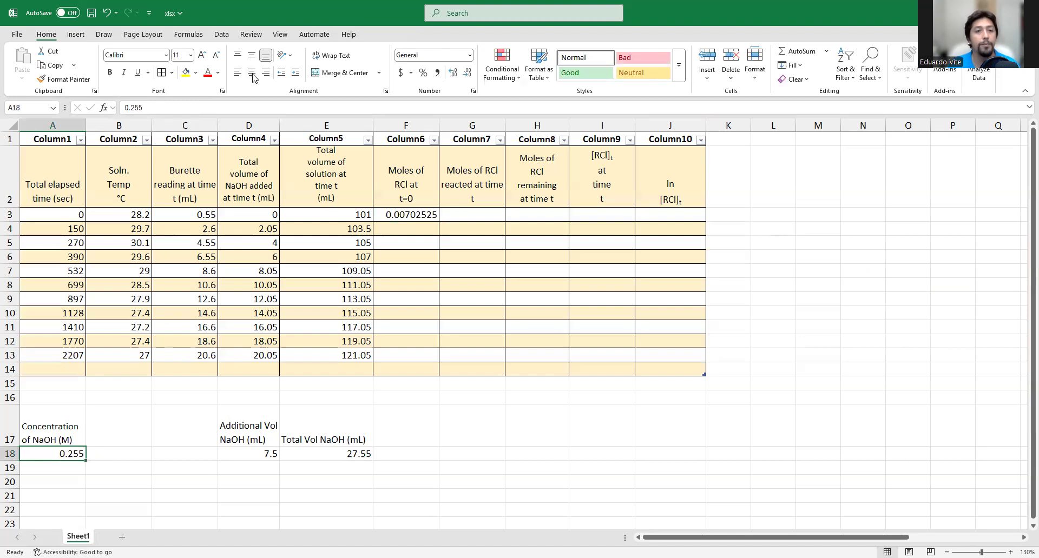
click(403, 209)
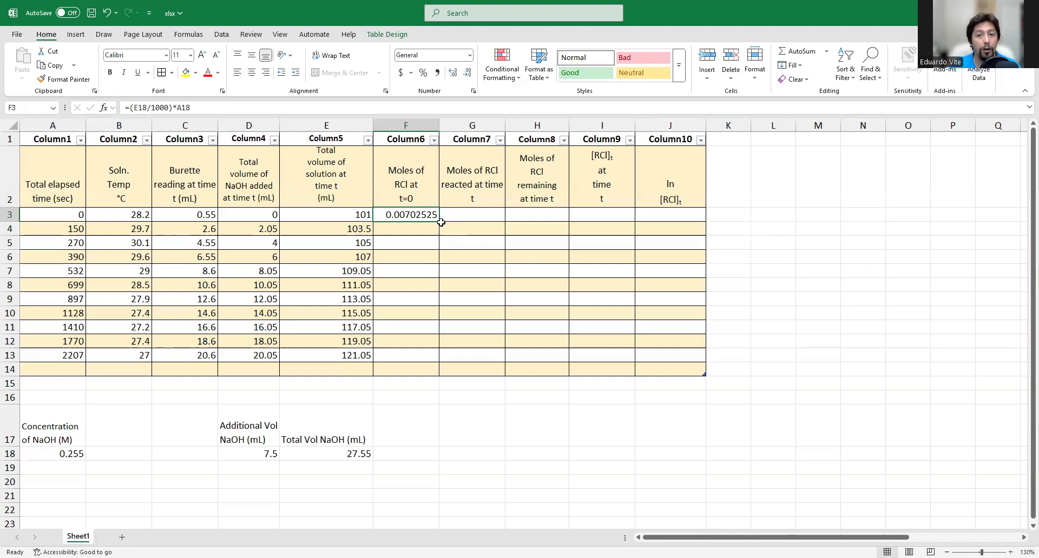
drag(441, 223, 423, 363)
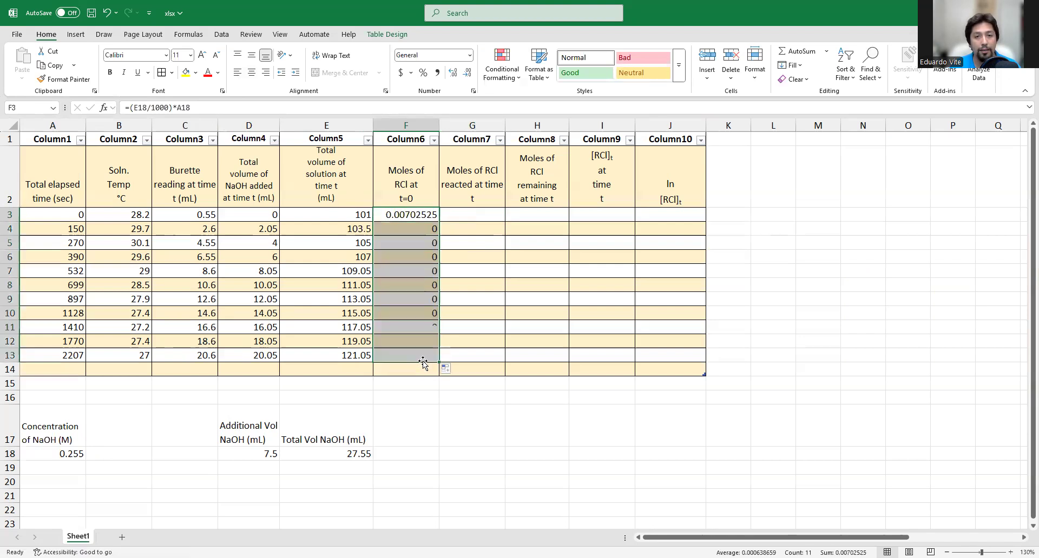
Step: Make the NaOH concentration reference absolute in F3, so the formula reads =(E18/1000)*$A$18
click(406, 247)
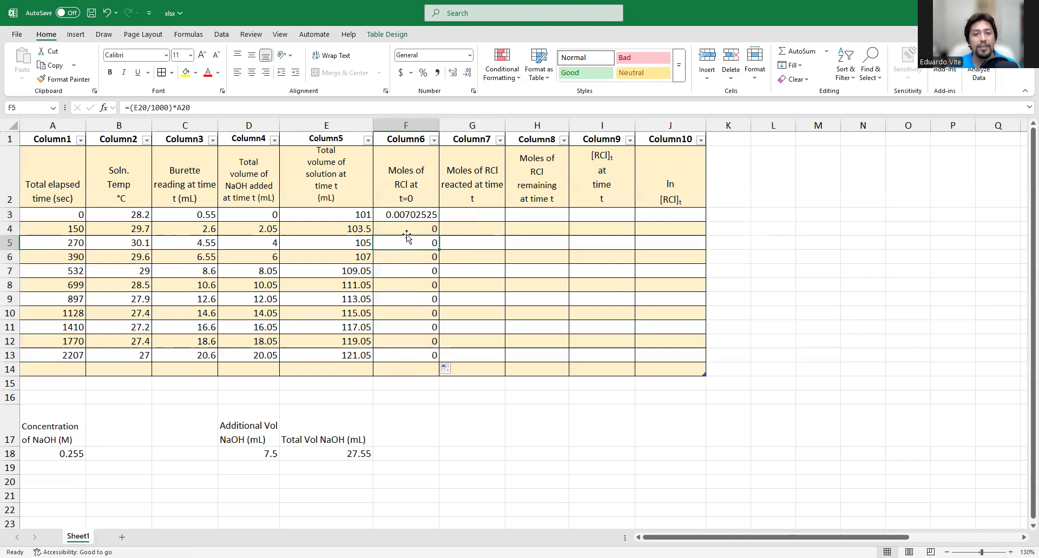
click(407, 232)
click(416, 217)
click(416, 226)
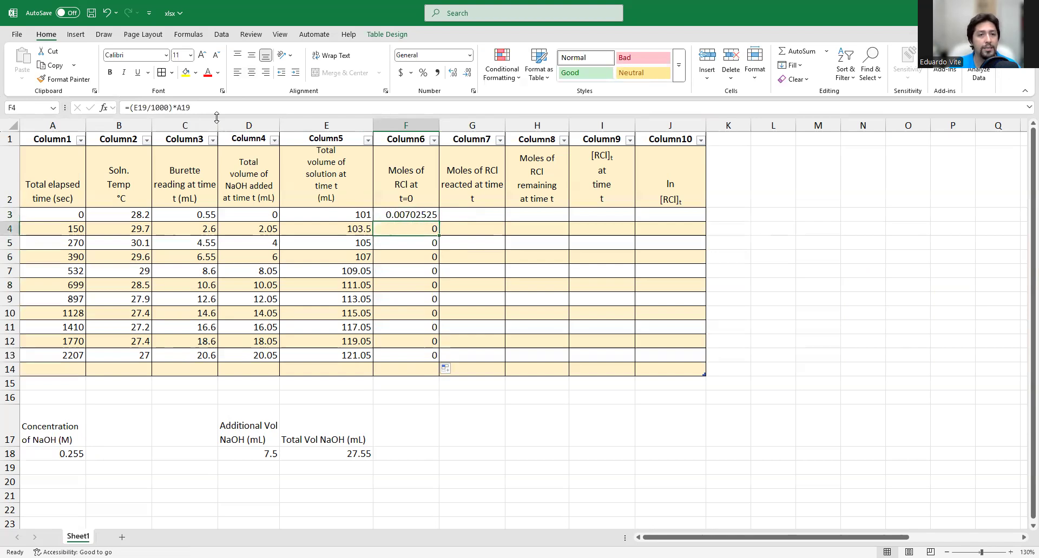
click(415, 216)
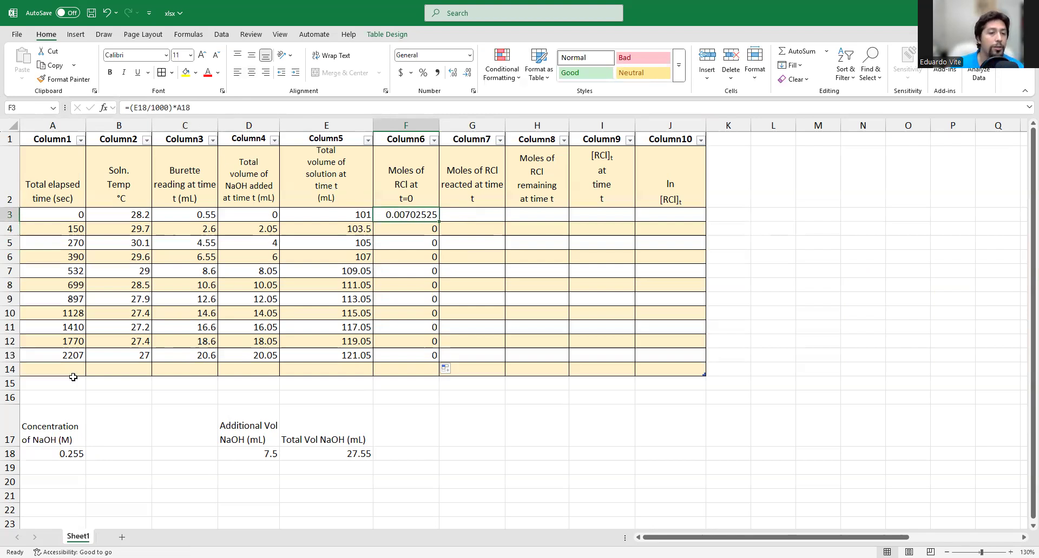
click(74, 453)
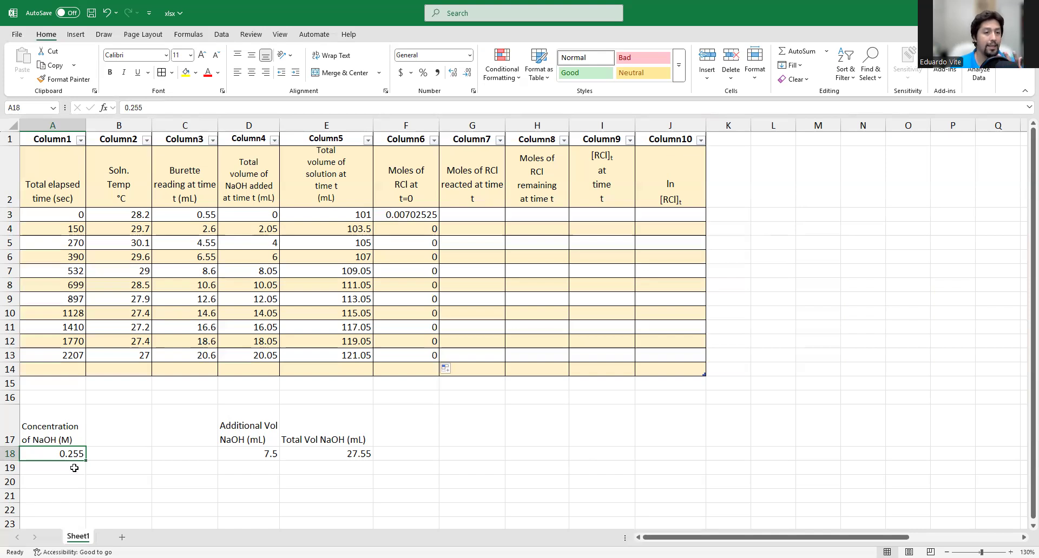
click(425, 217)
click(182, 109)
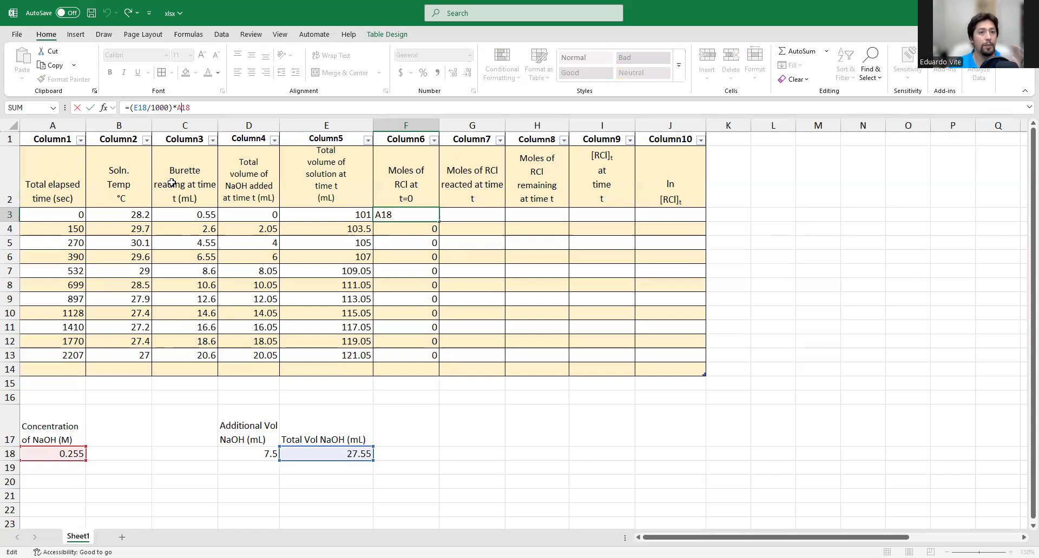
text($A$)
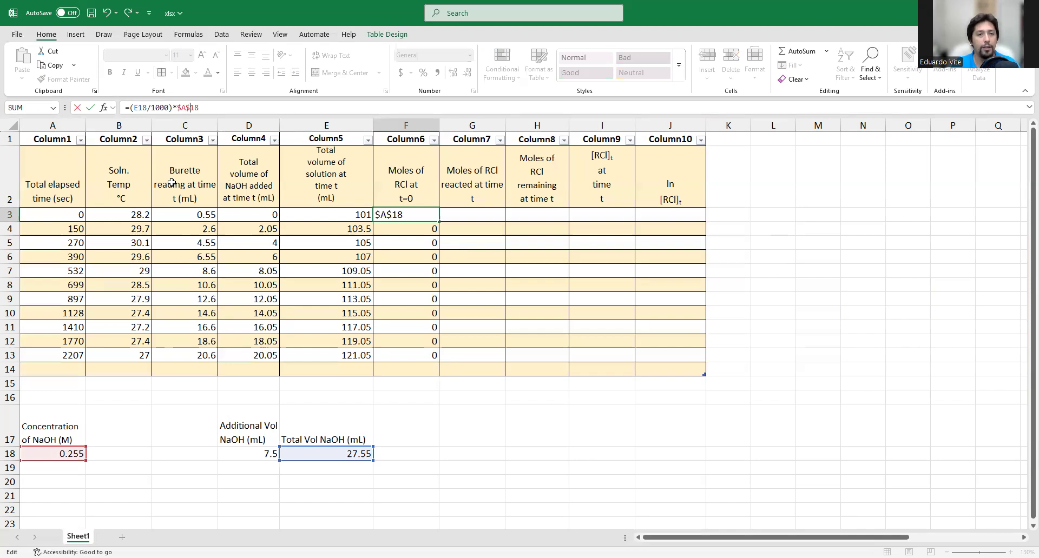
key(Return)
Step: Fill the F3 formula with the absolute concentration reference down through F13 and inspect the copy in F4
click(411, 213)
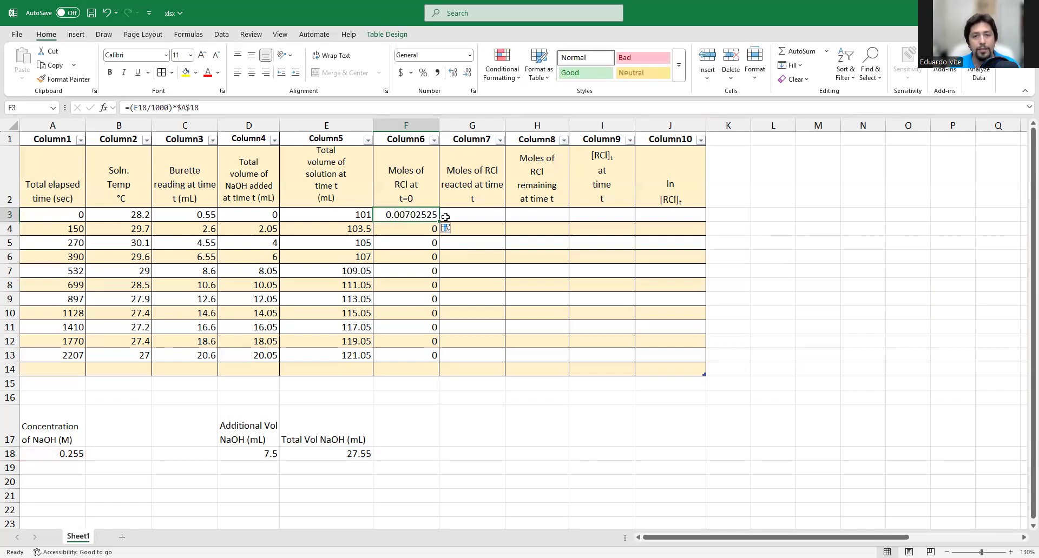
drag(438, 221, 436, 358)
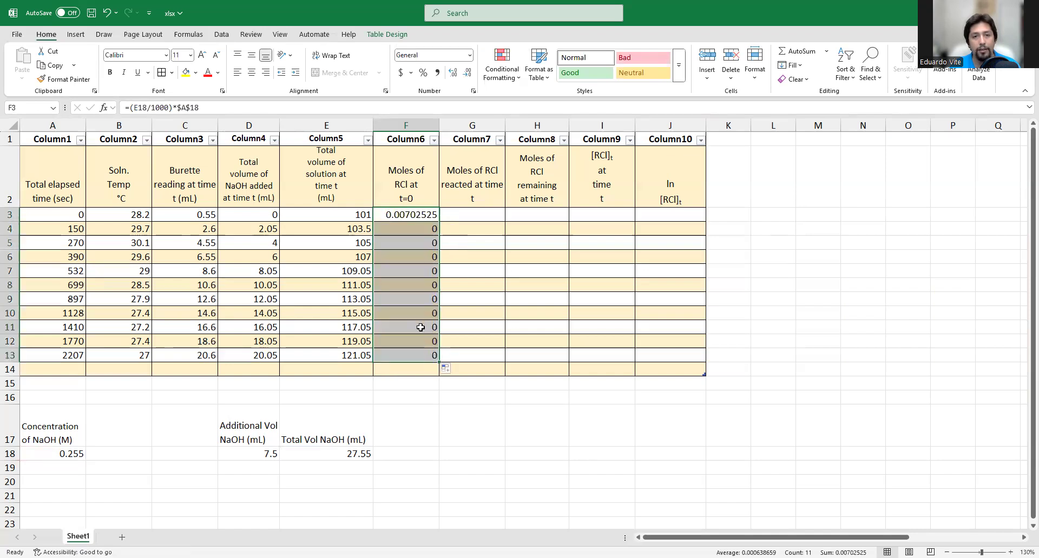
click(409, 234)
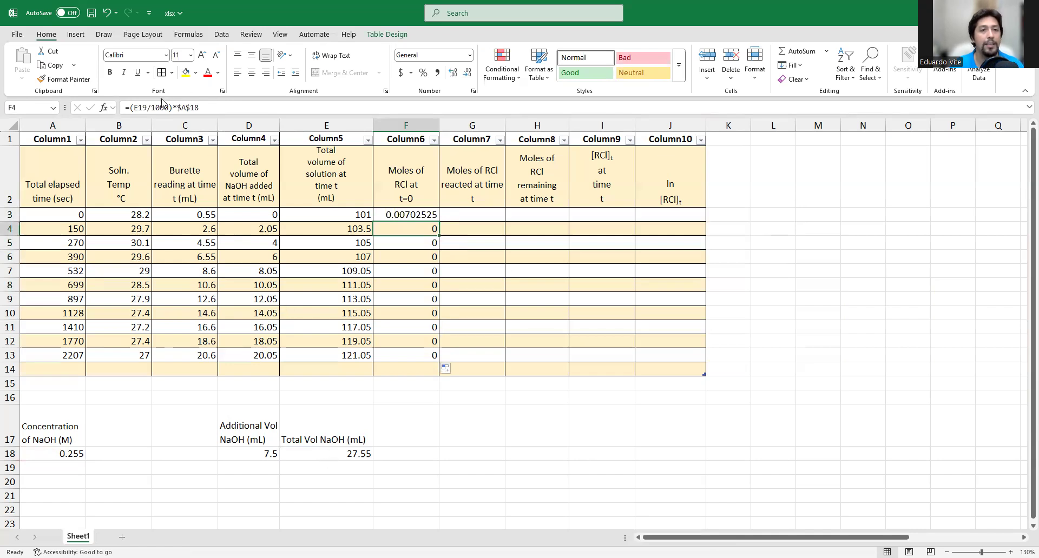
Step: Make the volume reference in F4 absolute, so the formula reads =($E$19/1000)*$A$18
click(140, 107)
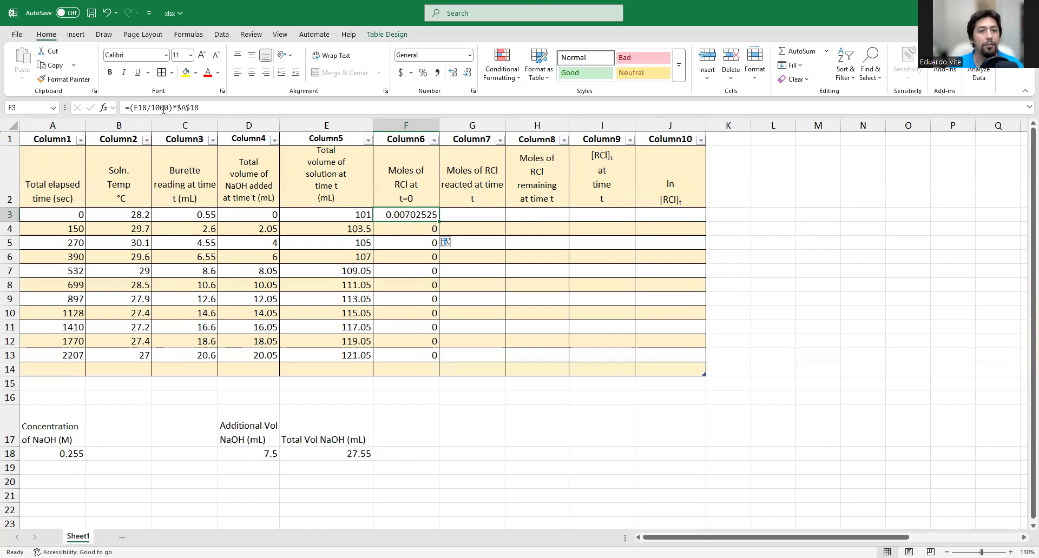
key(ctrl+Return)
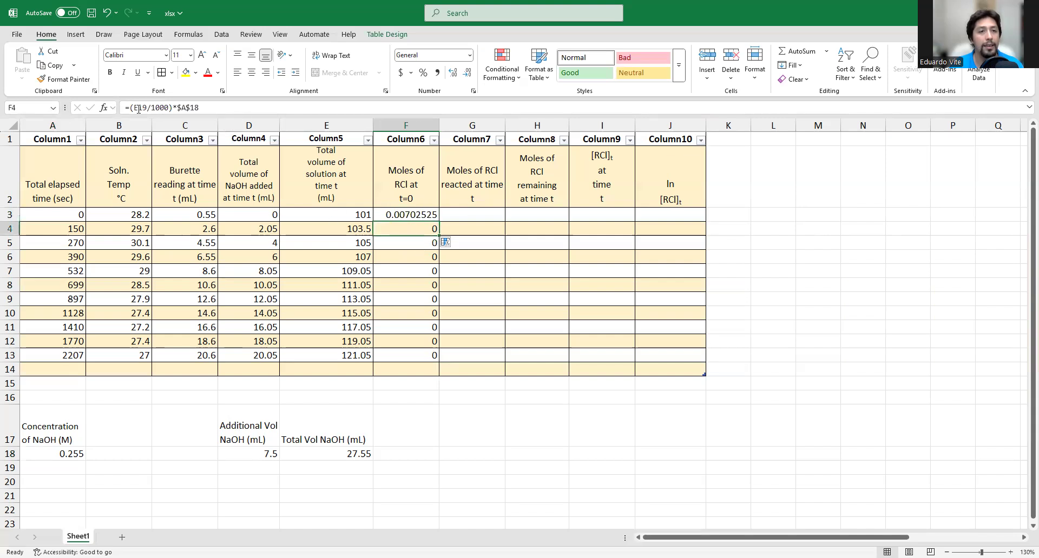
click(139, 108)
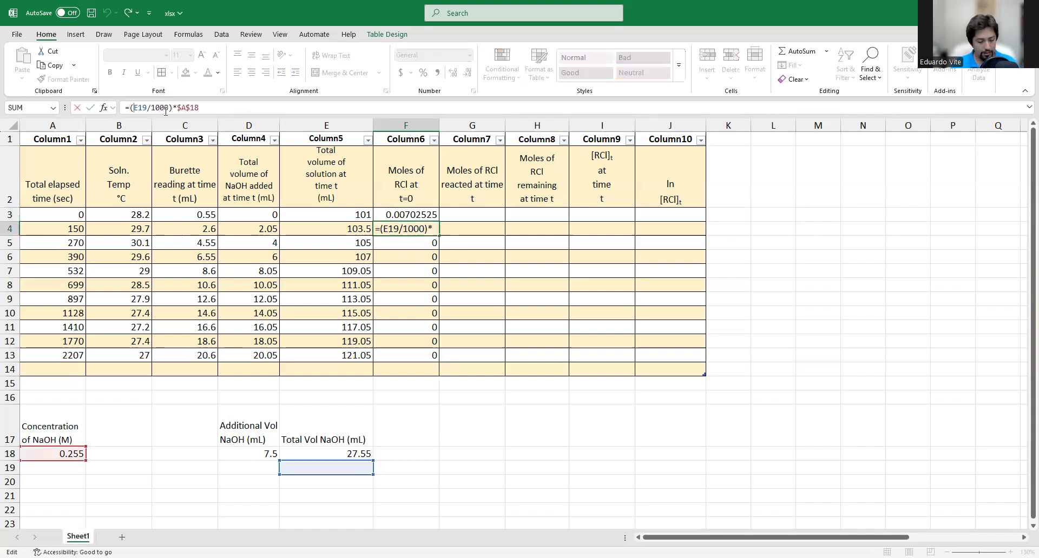
text($E)
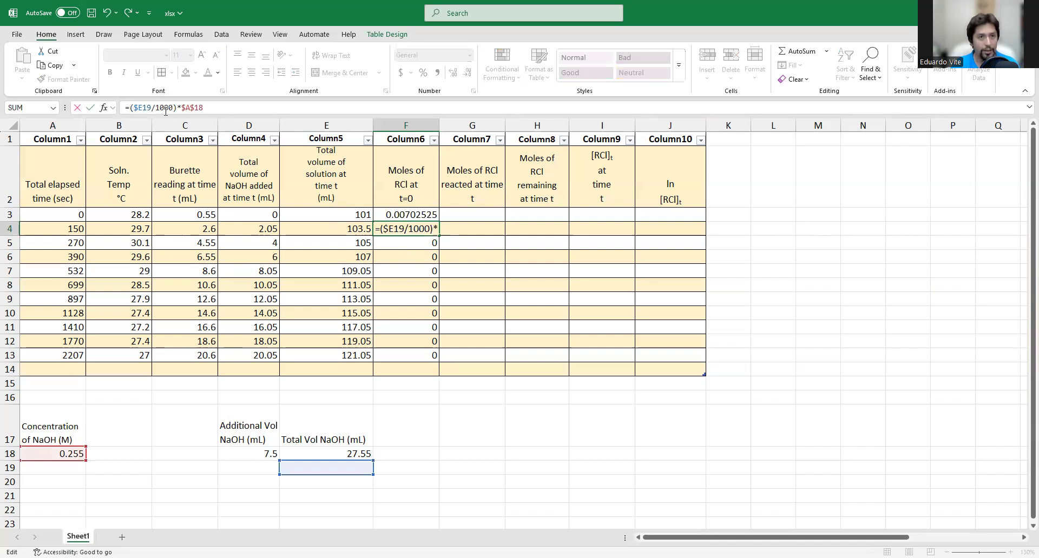
text($)
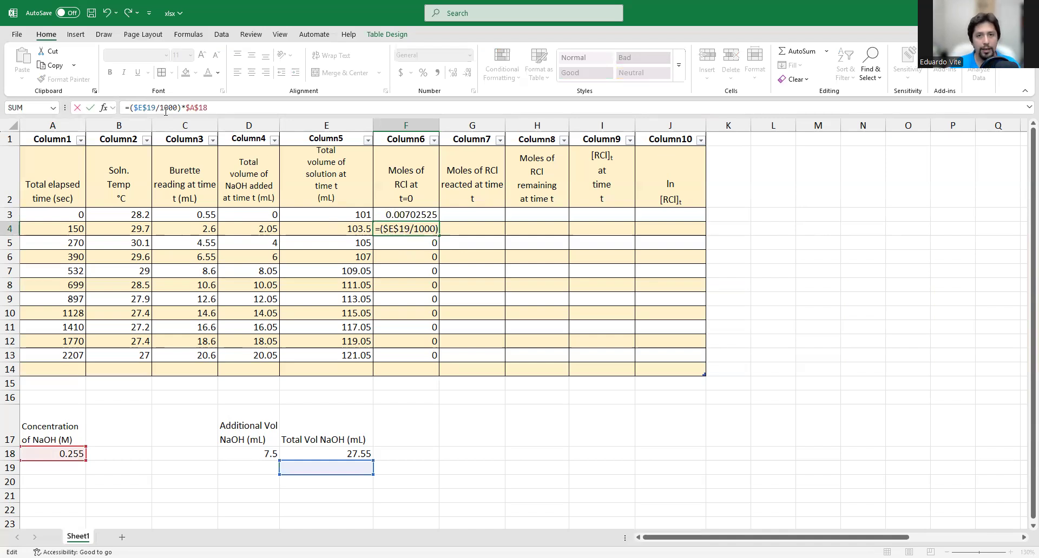
key(Return)
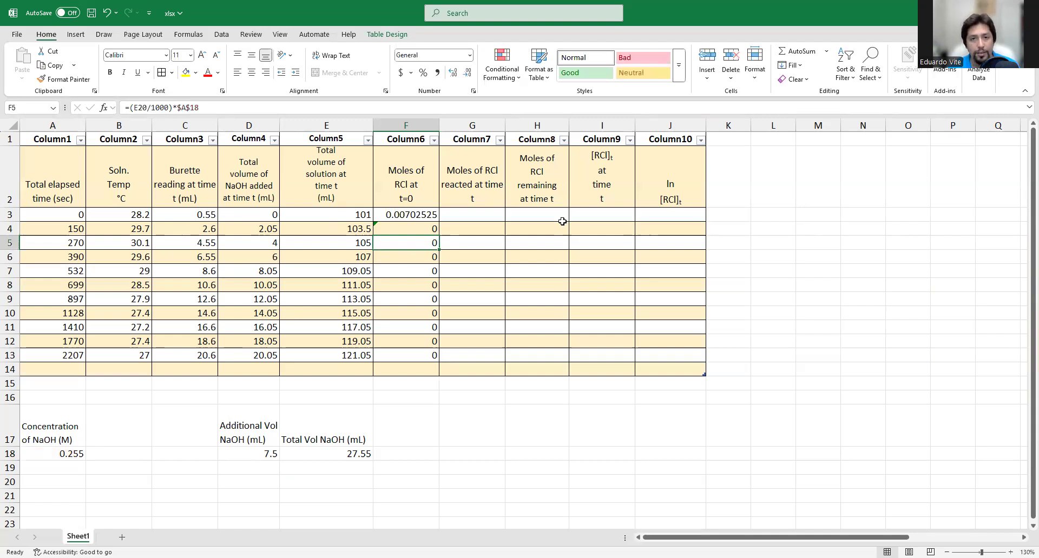
Step: Point the F4 formula's volume reference at the total NaOH volume, making it =($E$18/1000)*$A$18
click(425, 217)
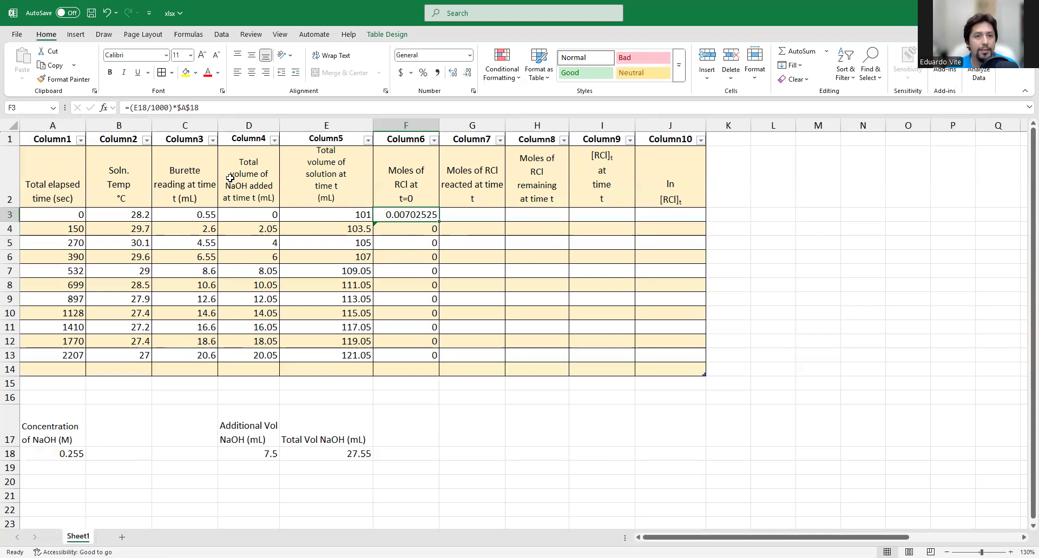
click(401, 227)
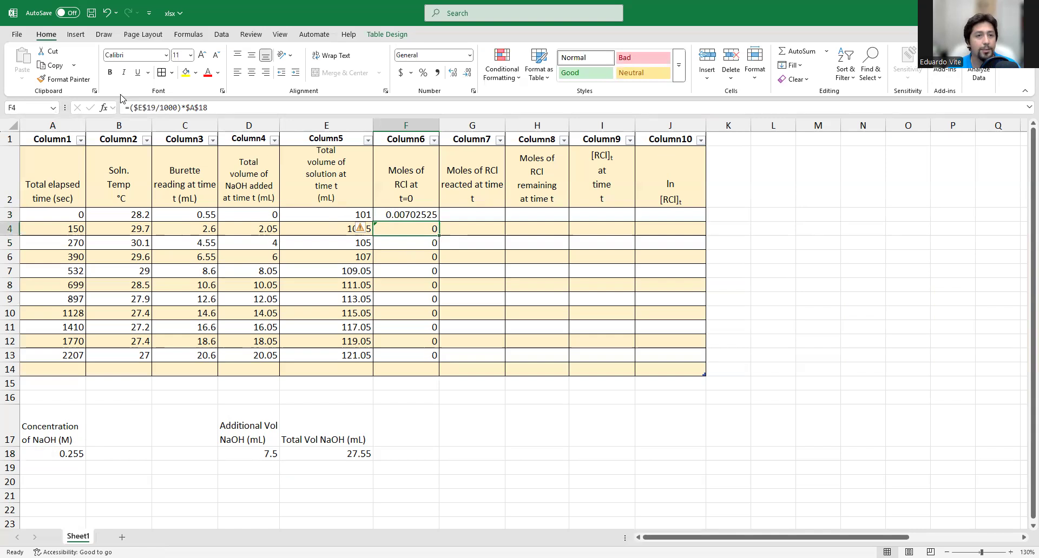
click(150, 114)
key(BackSpace)
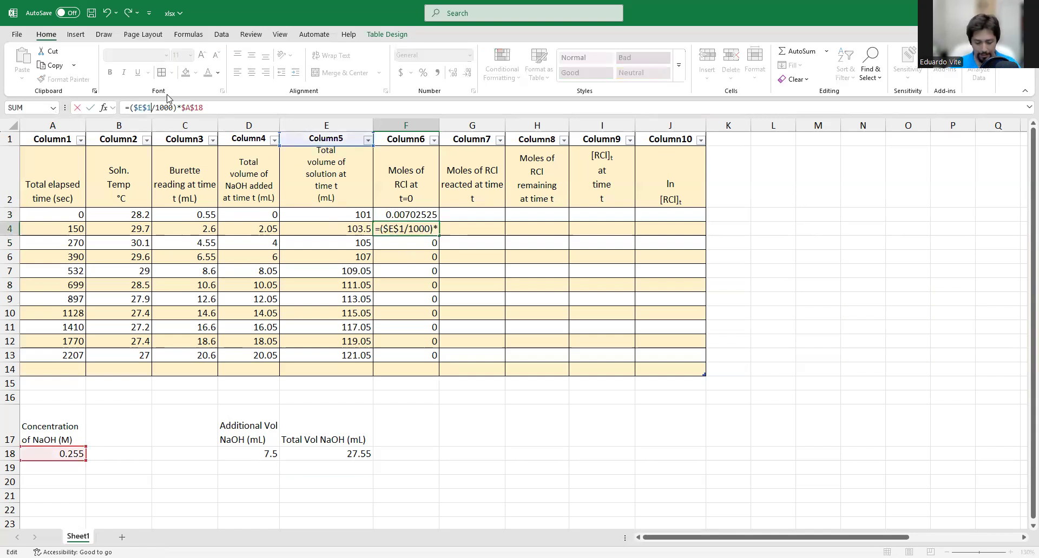
text(8)
key(Return)
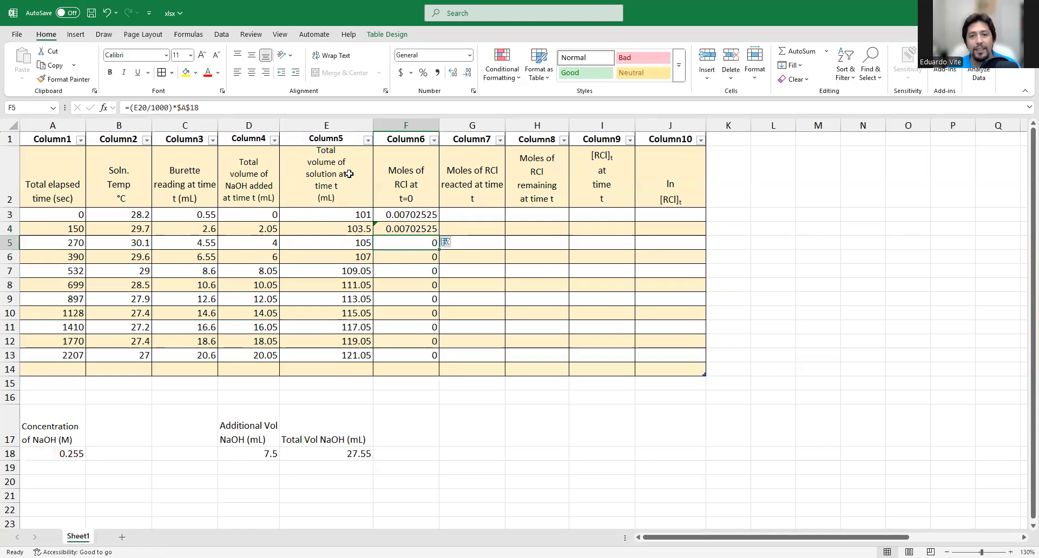
Step: Fill the F4 formula down through F13 and review the cell references used in F3
click(416, 219)
click(428, 229)
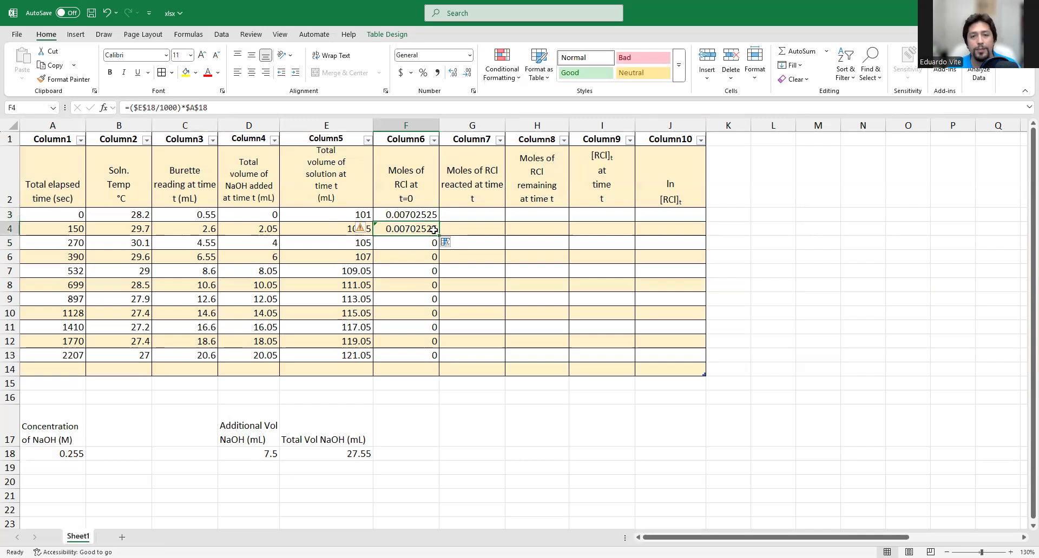
drag(438, 236, 423, 356)
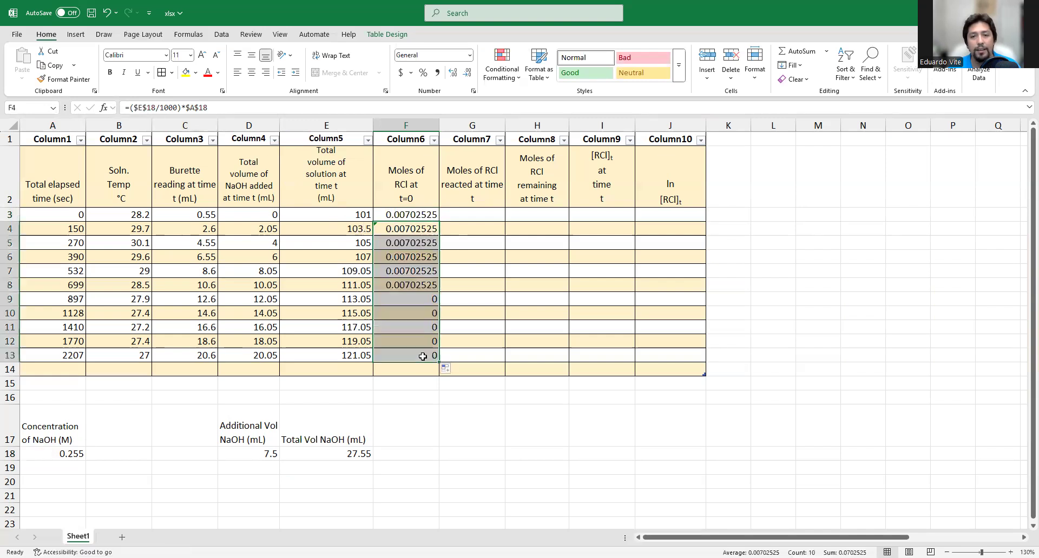
click(441, 413)
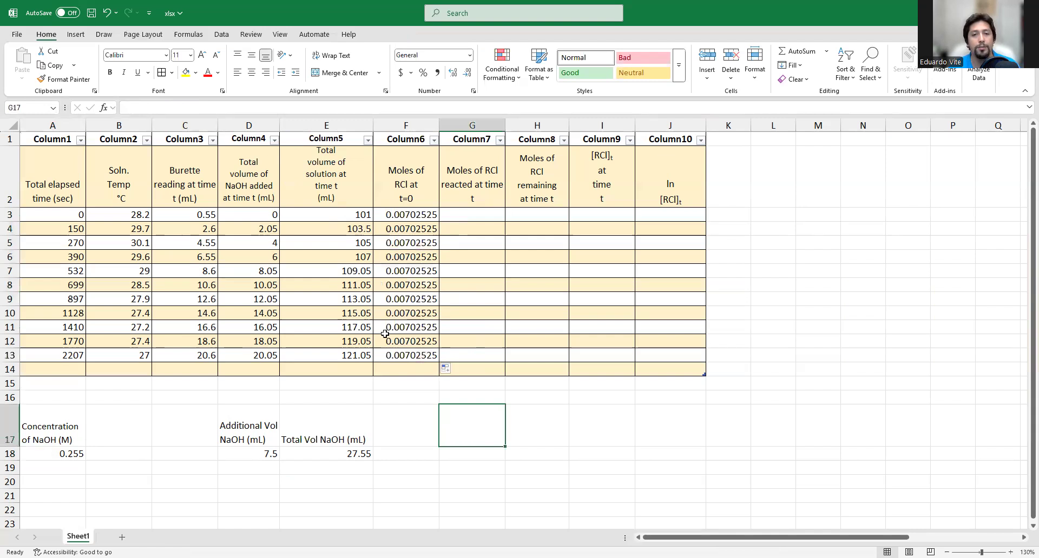
click(405, 214)
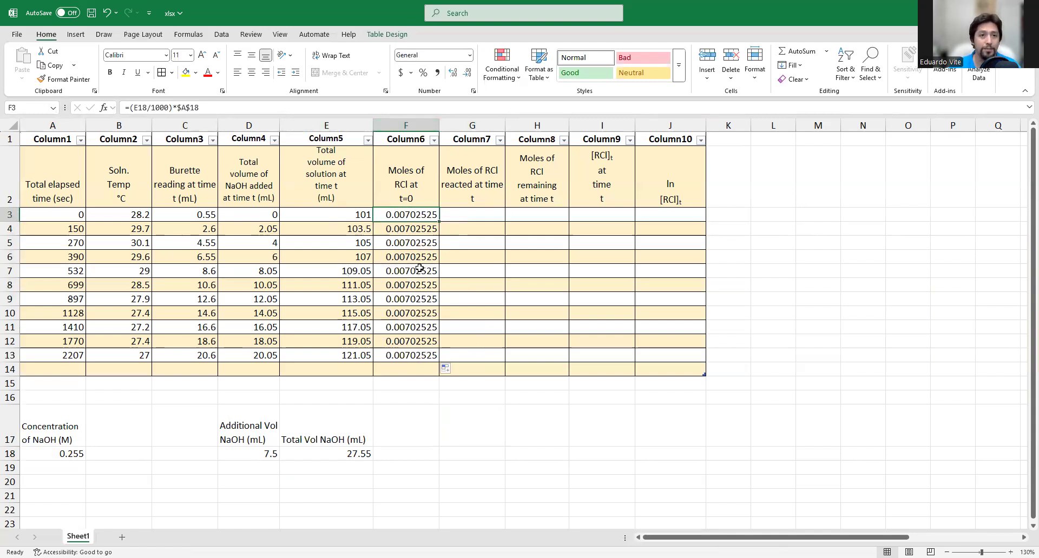
click(187, 108)
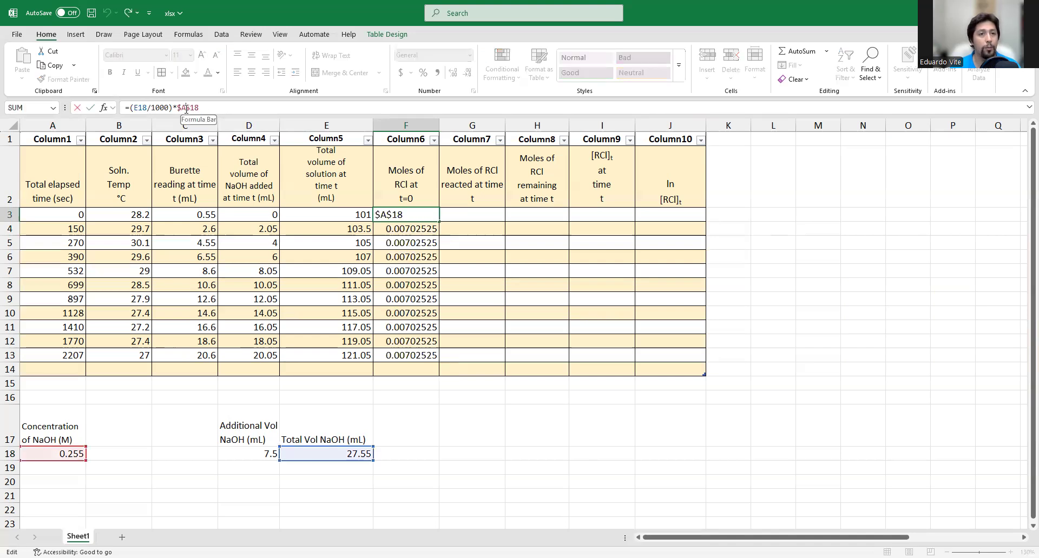
click(481, 216)
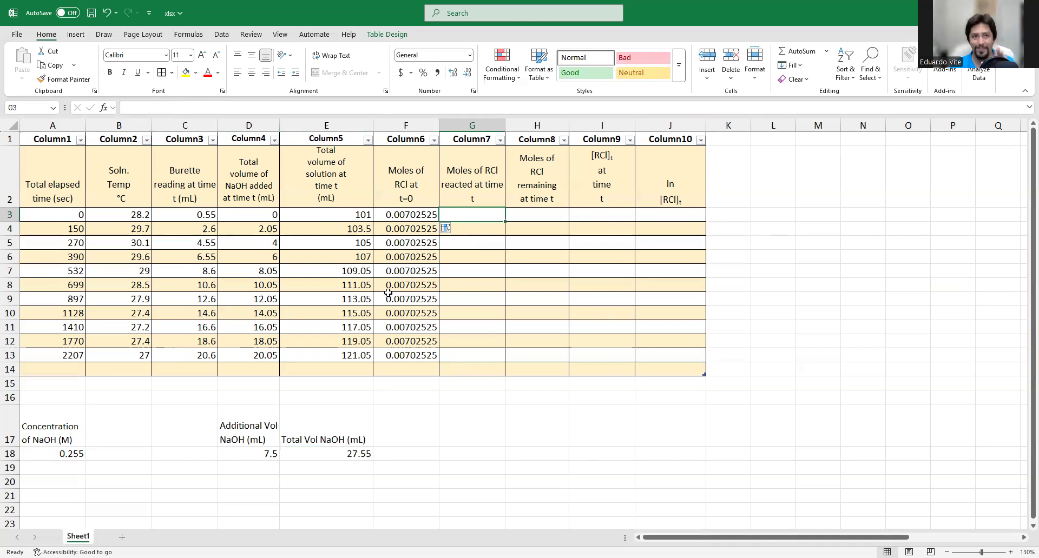
Step: Enter 0 in G3 as the moles of RCl reacted at time zero
click(461, 254)
click(462, 216)
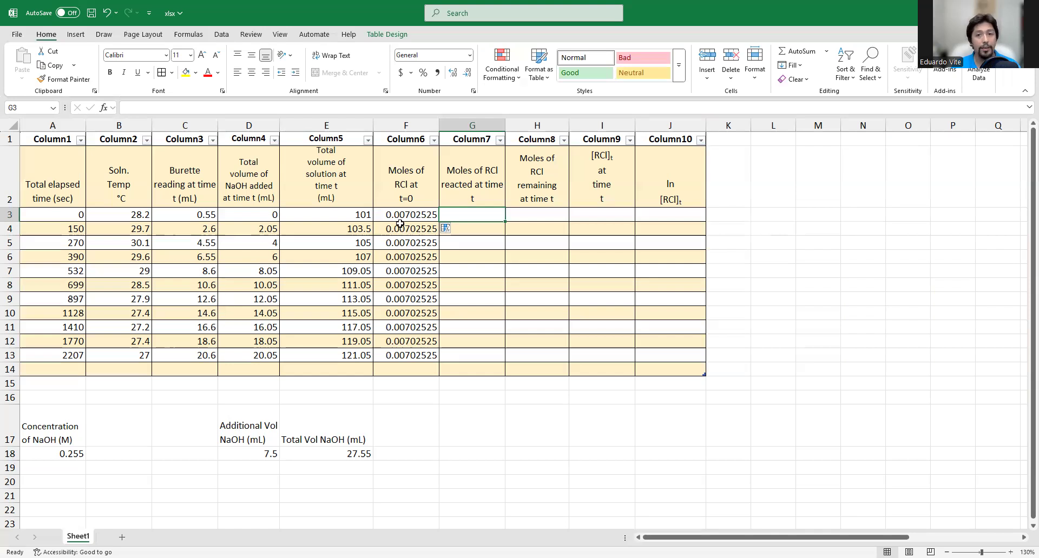
click(231, 217)
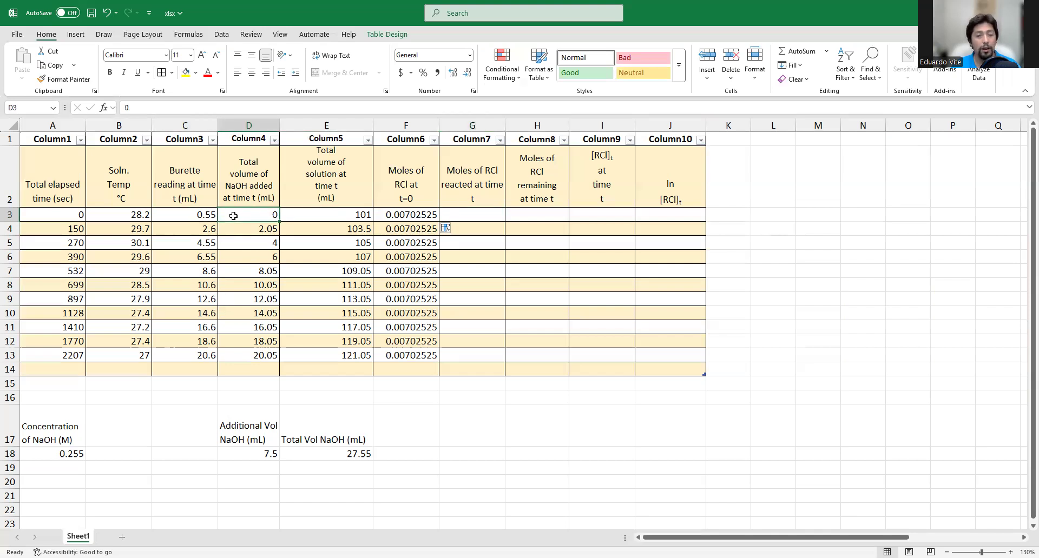
click(485, 215)
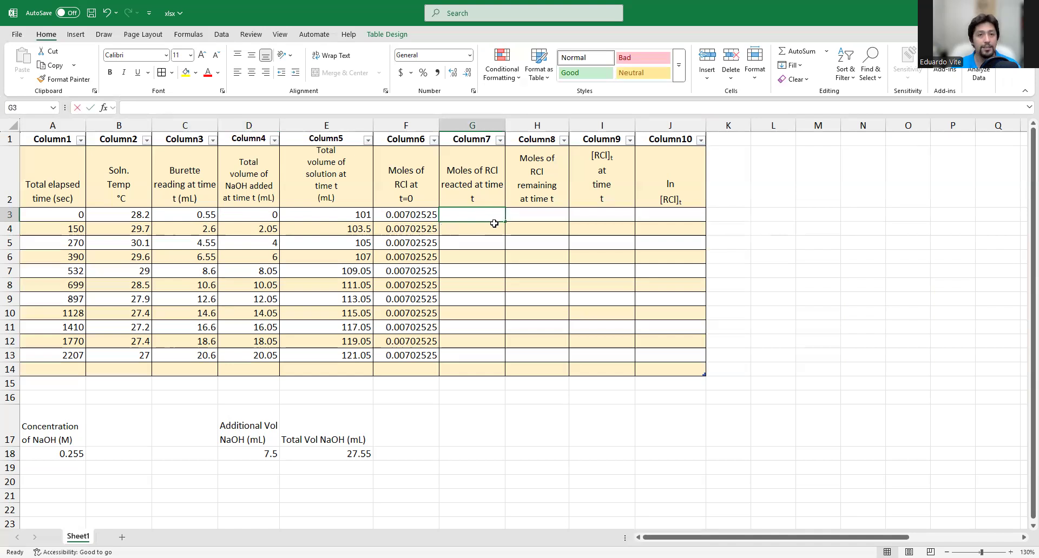
text(0)
key(Return)
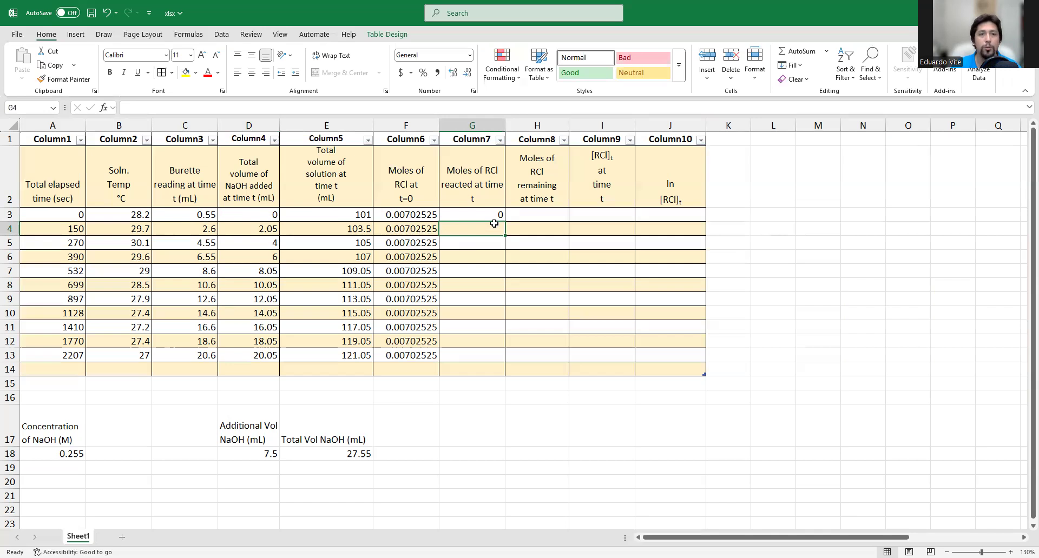
Step: Examine the NaOH volume added and the total solution volume at 150 seconds as possible inputs for the moles reacted in G4
click(333, 217)
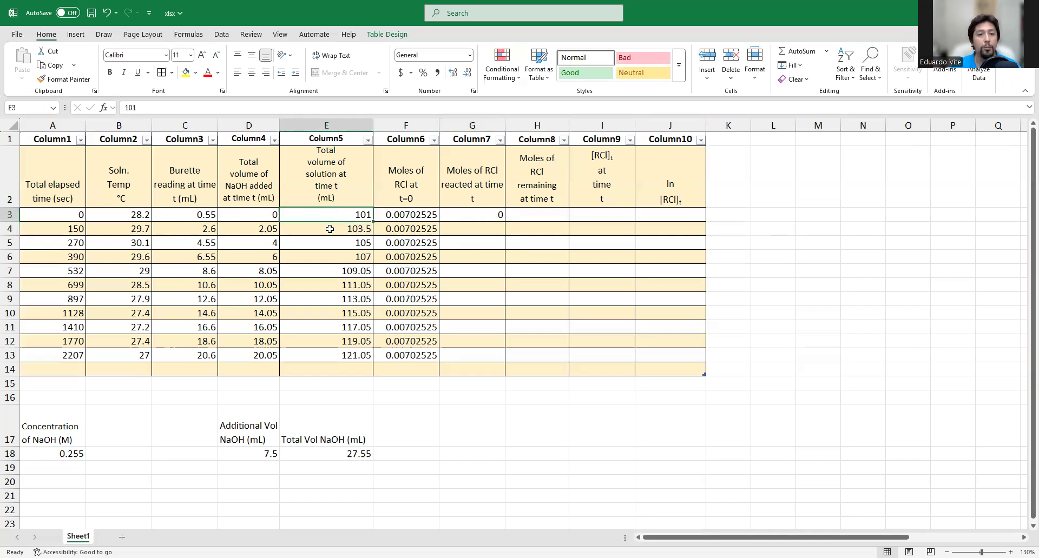
click(247, 224)
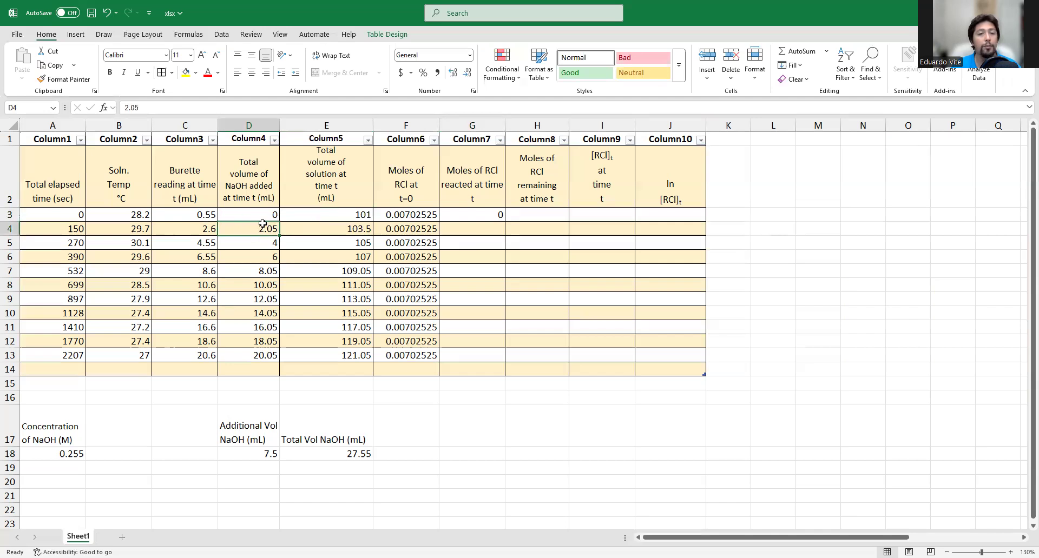
click(345, 230)
click(483, 230)
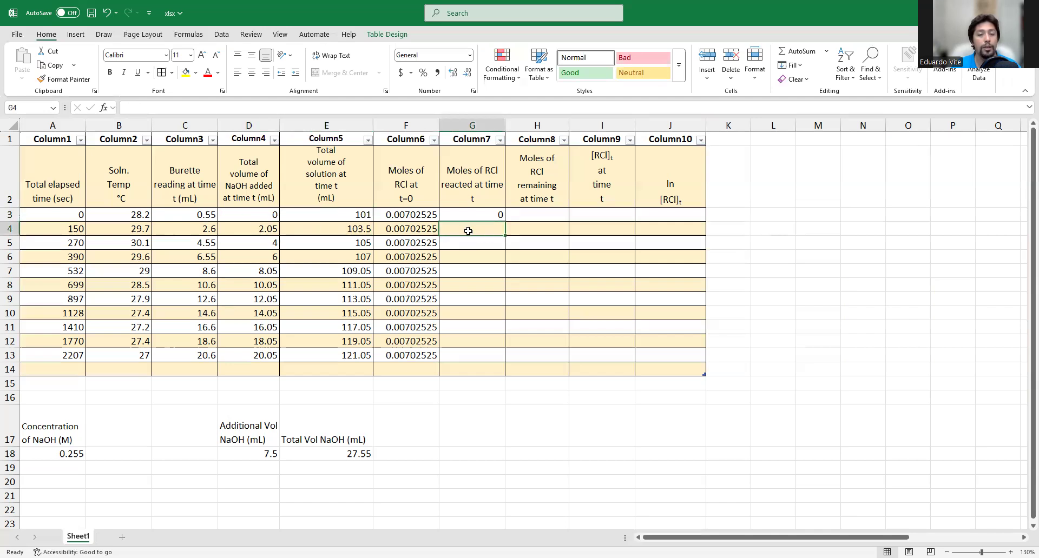
click(244, 231)
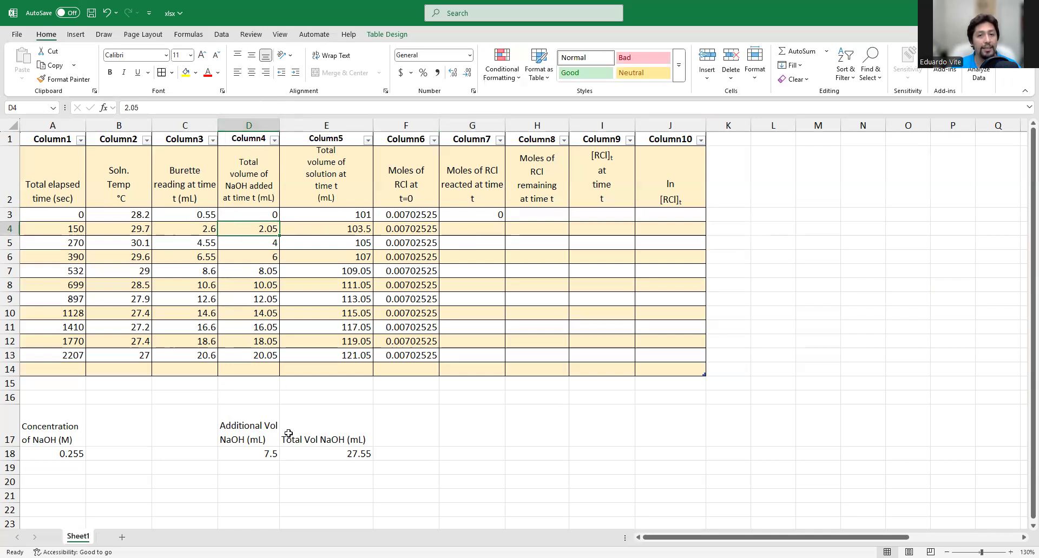
click(464, 229)
click(255, 232)
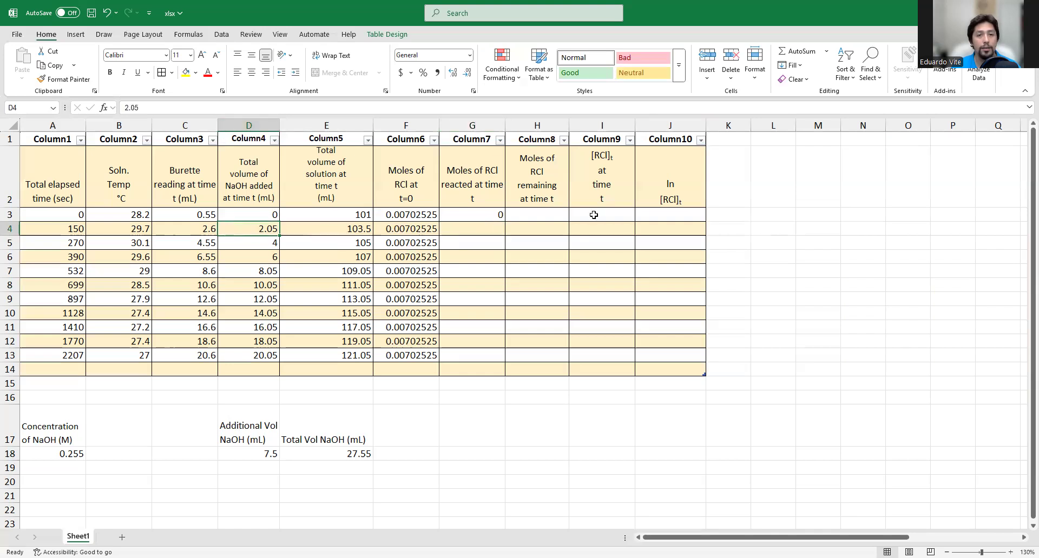
click(482, 230)
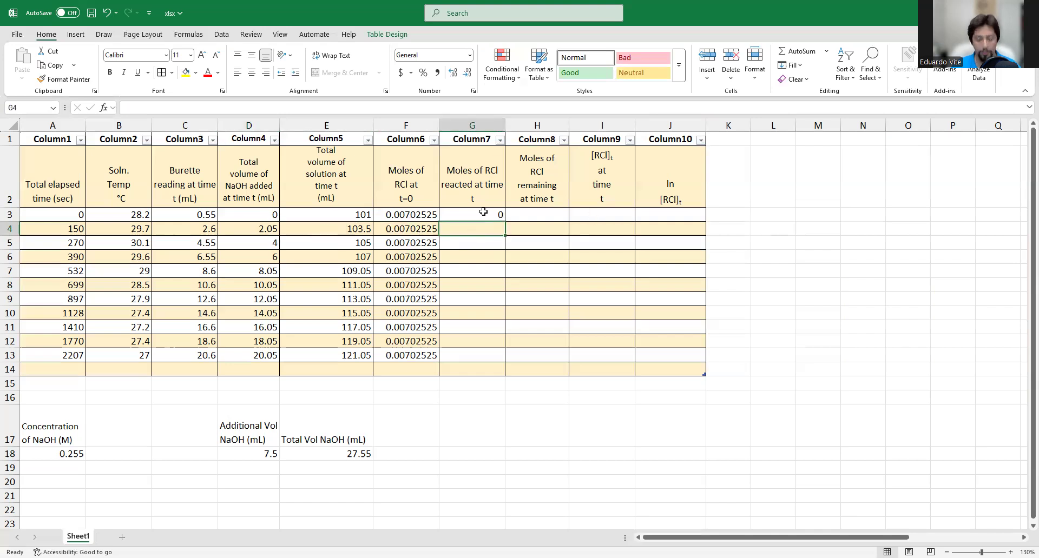
Step: Begin a formula in G4 and remove the structured Column4 reference, keeping only the equals sign
text(=)
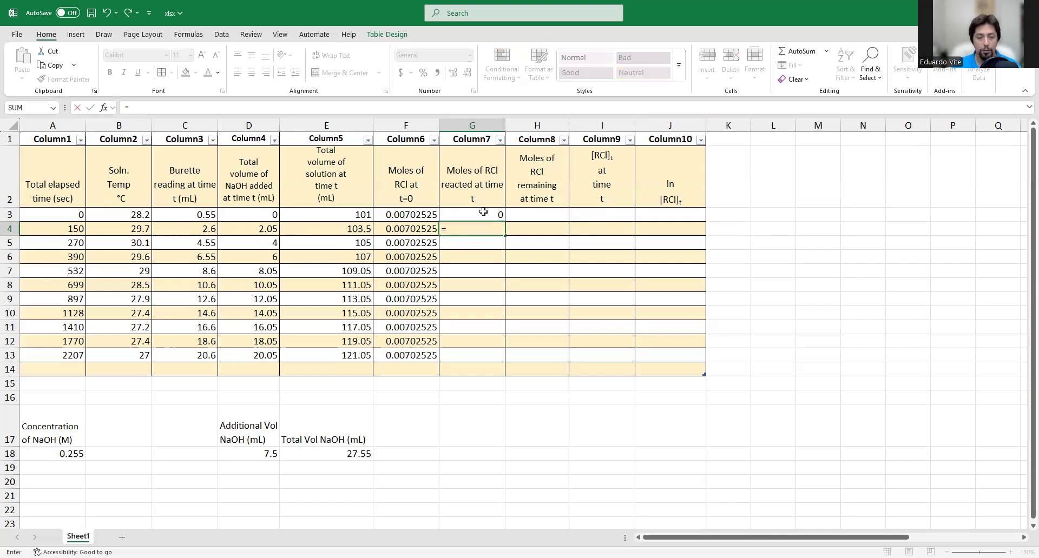
click(260, 226)
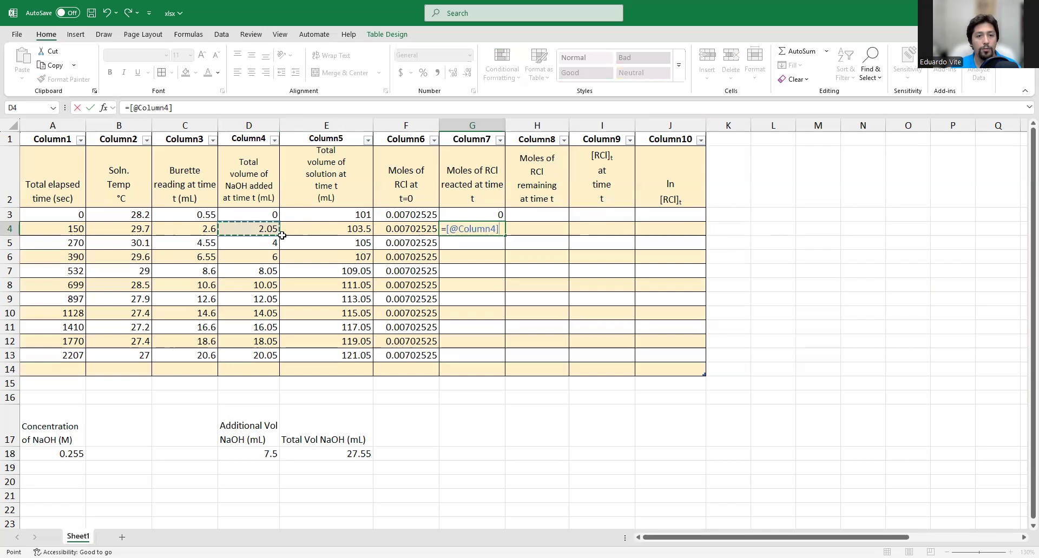
click(264, 240)
click(260, 231)
click(498, 229)
drag(497, 229, 434, 223)
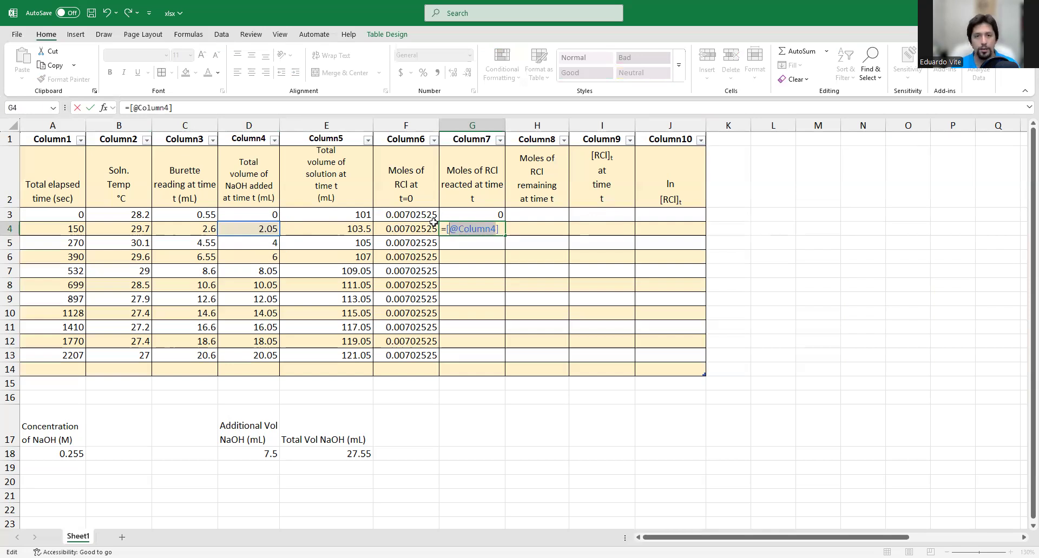
key(BackSpace)
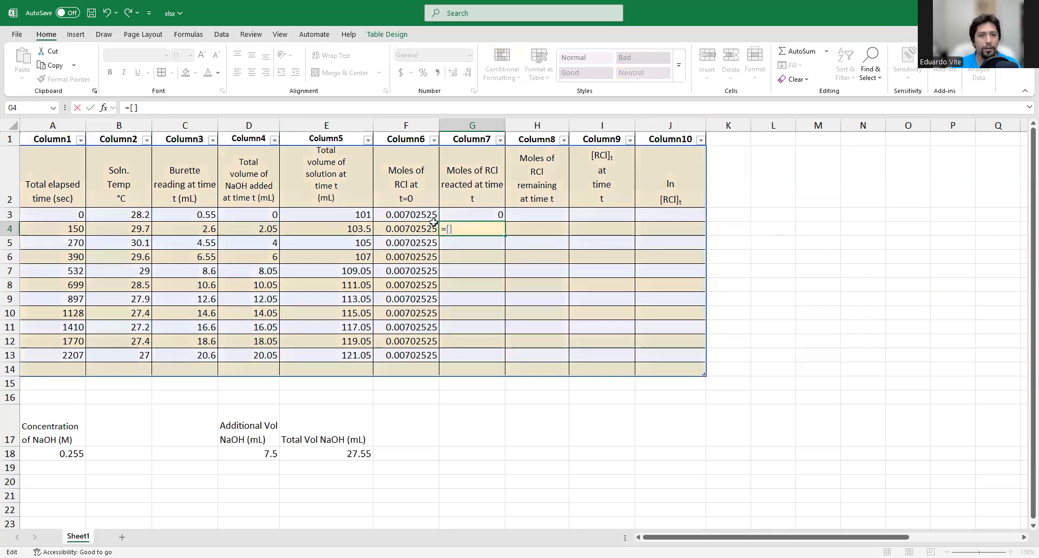
key(BackSpace)
key(Delete)
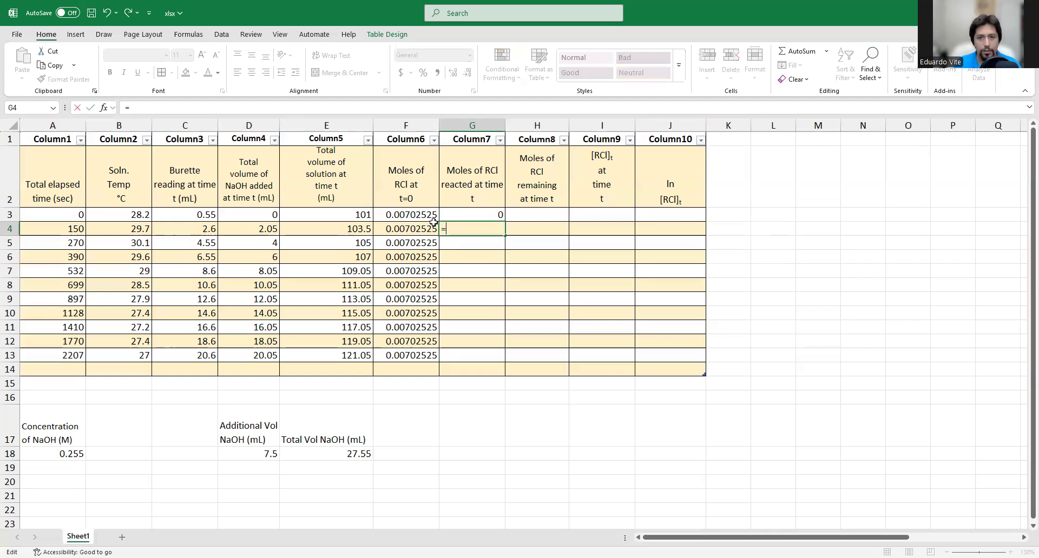
Step: Build the G4 formula from the NaOH volume added at 150 seconds converted to litres, as =(D4/1000)*
key(Left)
key(Left)
key(Left)
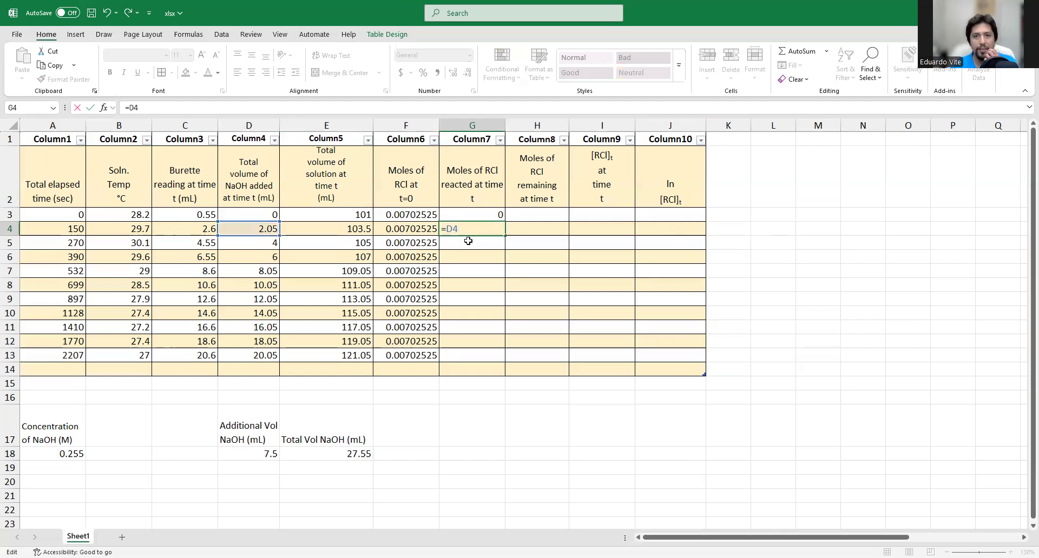
key(Return)
key(Up)
key(F2)
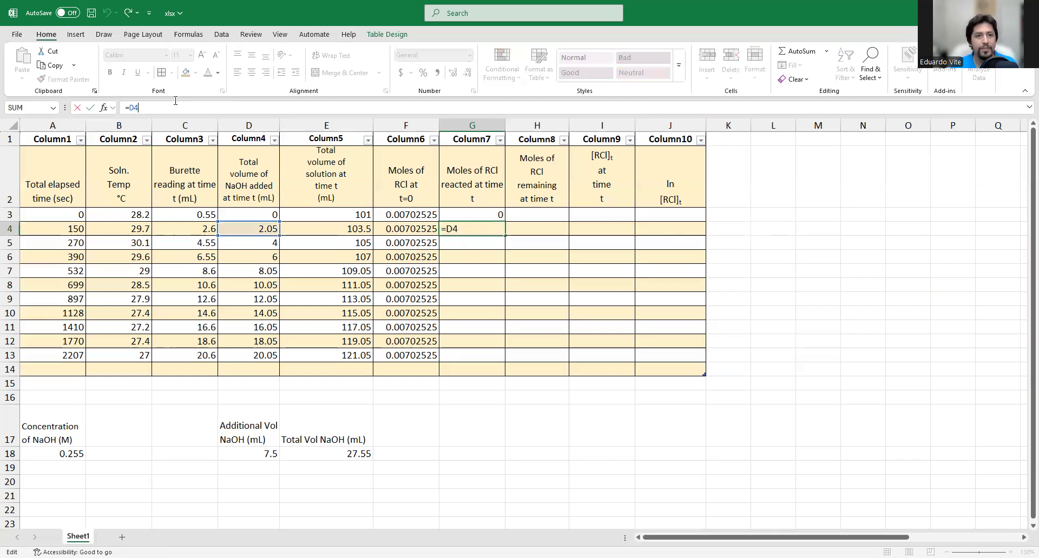
text(/)
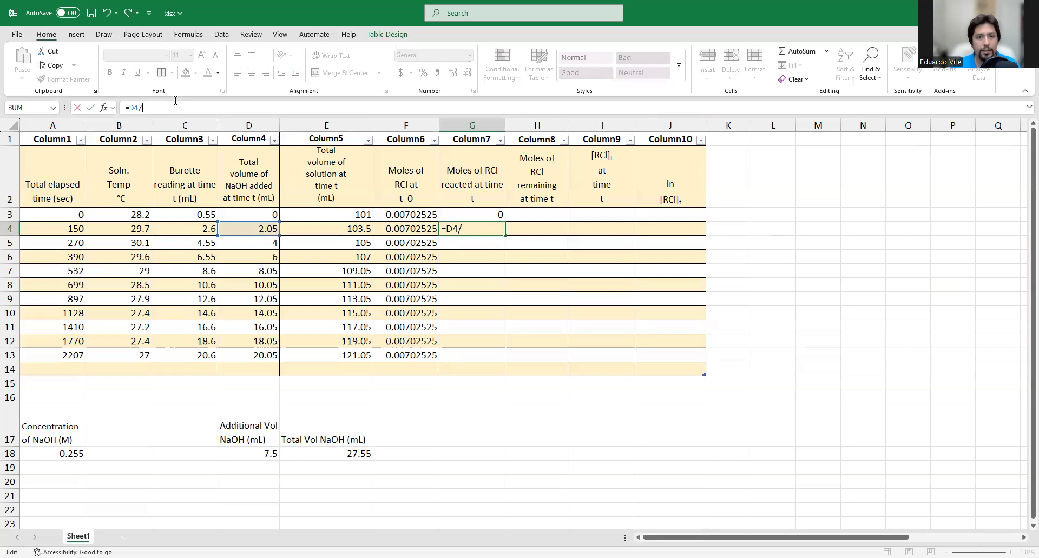
text(1000)
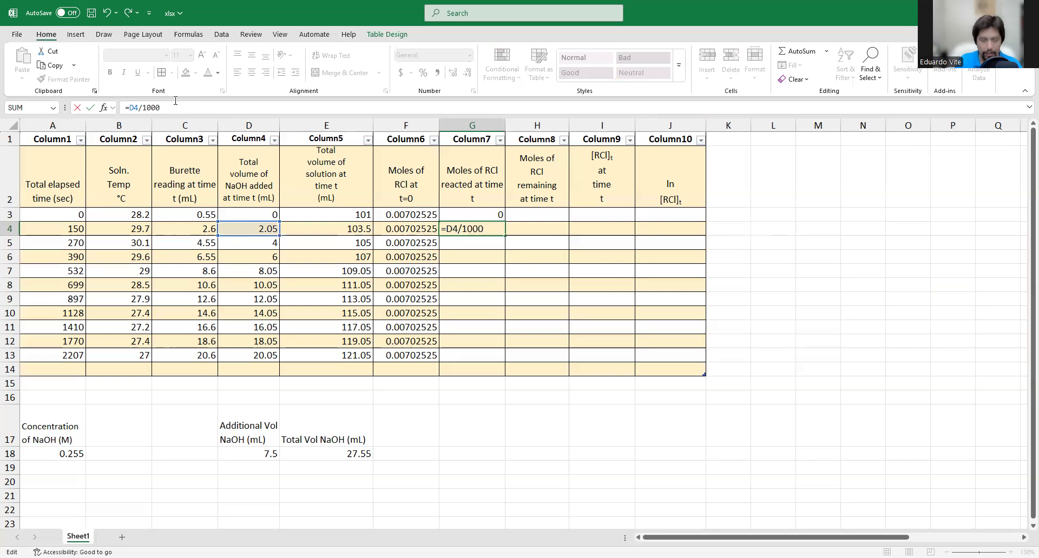
text(()
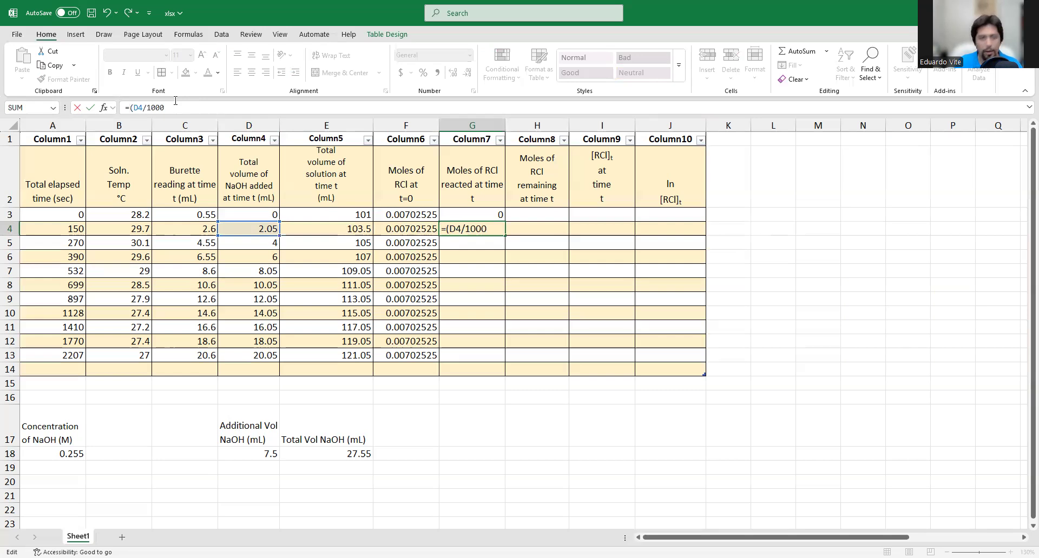
text()*)
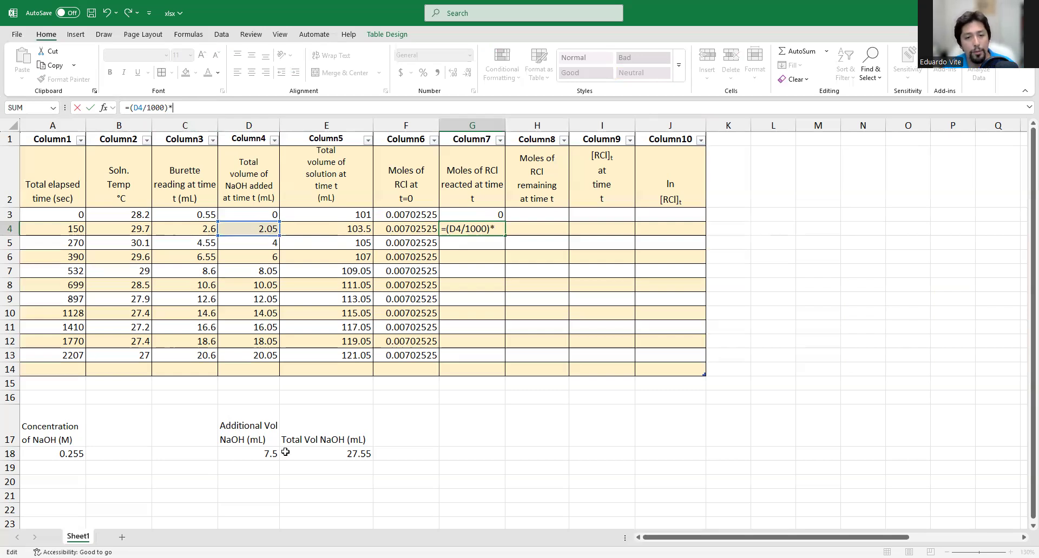
Step: Complete the G4 formula with an absolute reference to the NaOH concentration, making it =(D4/1000)*$A$18
click(69, 454)
click(173, 108)
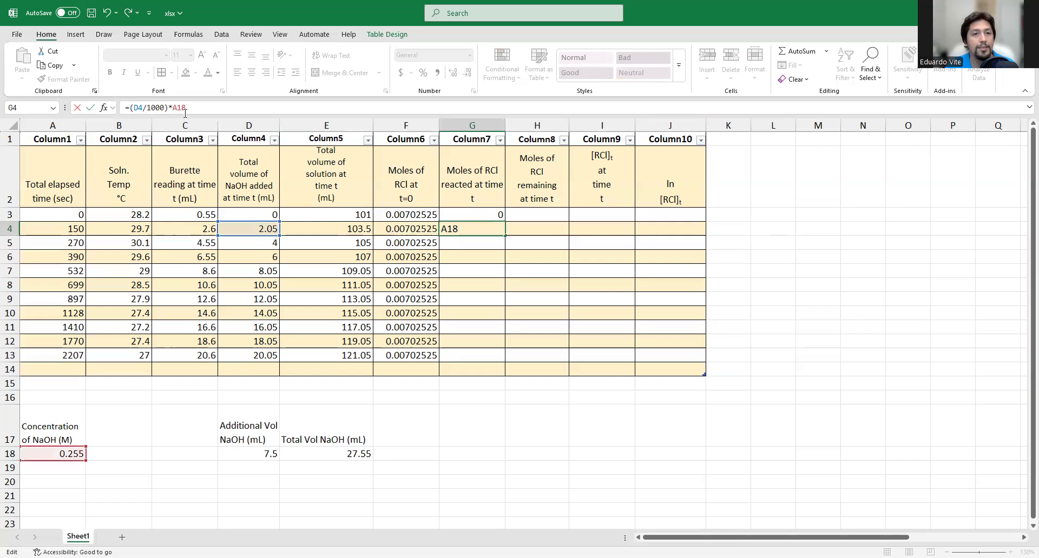
text($)
key(Right)
text($)
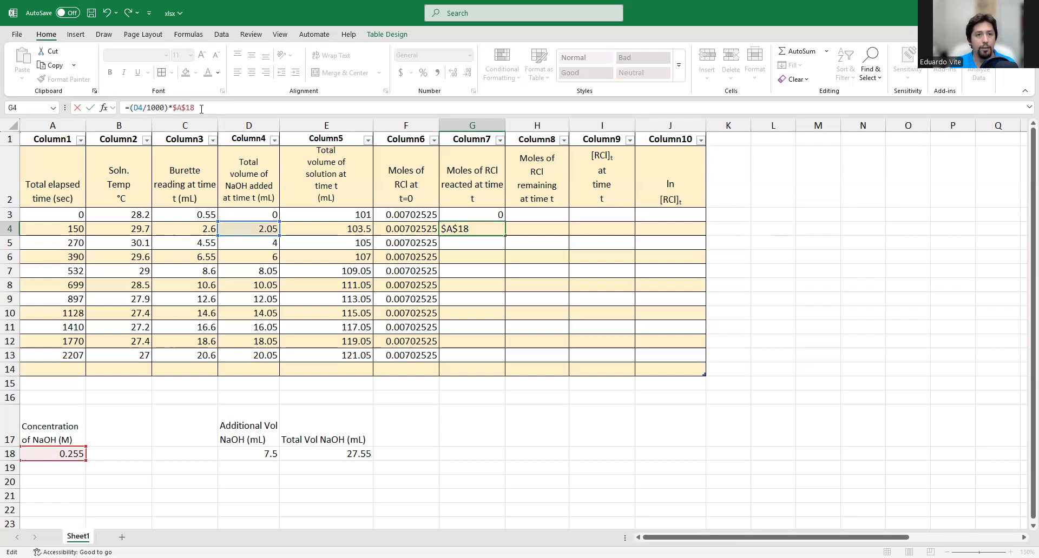
key(Return)
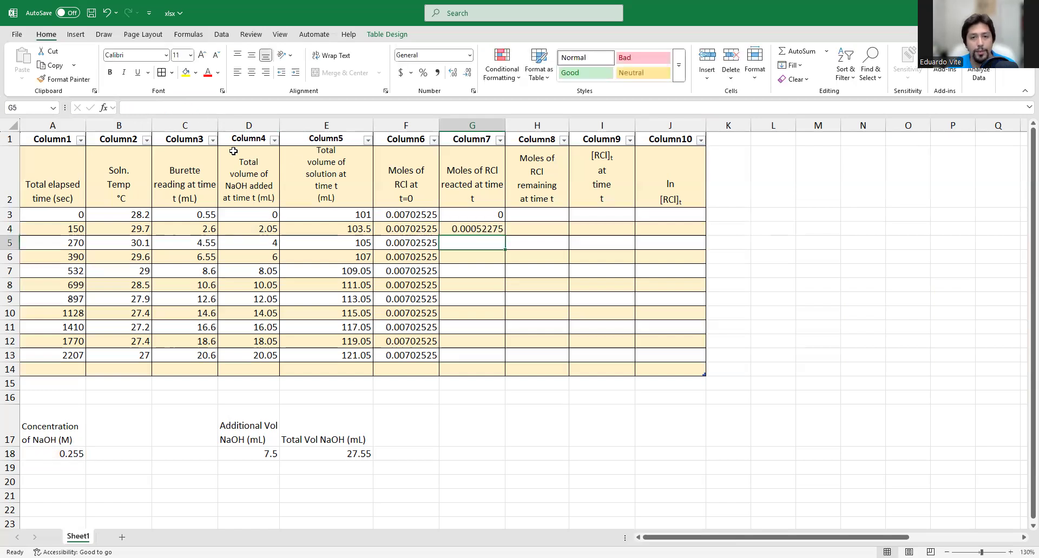
Step: Fill the G4 formula for moles of RCl reacted down through G13
click(474, 229)
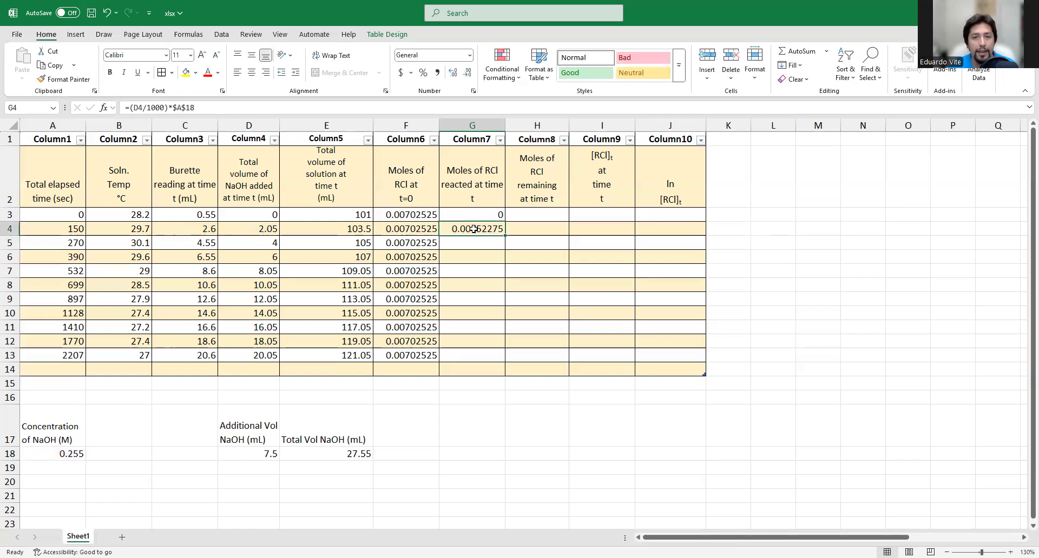
click(255, 226)
click(478, 229)
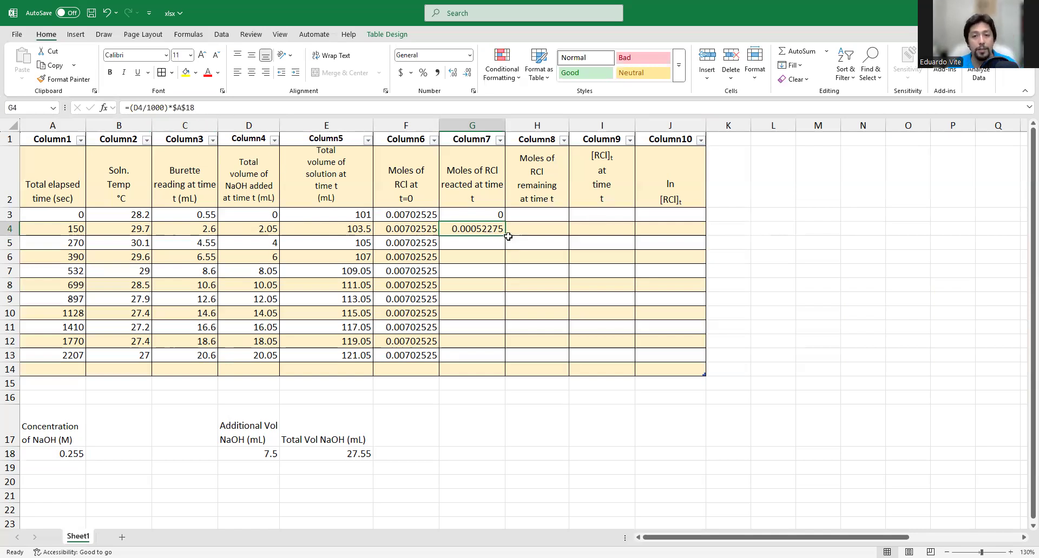
drag(506, 236, 493, 363)
click(536, 229)
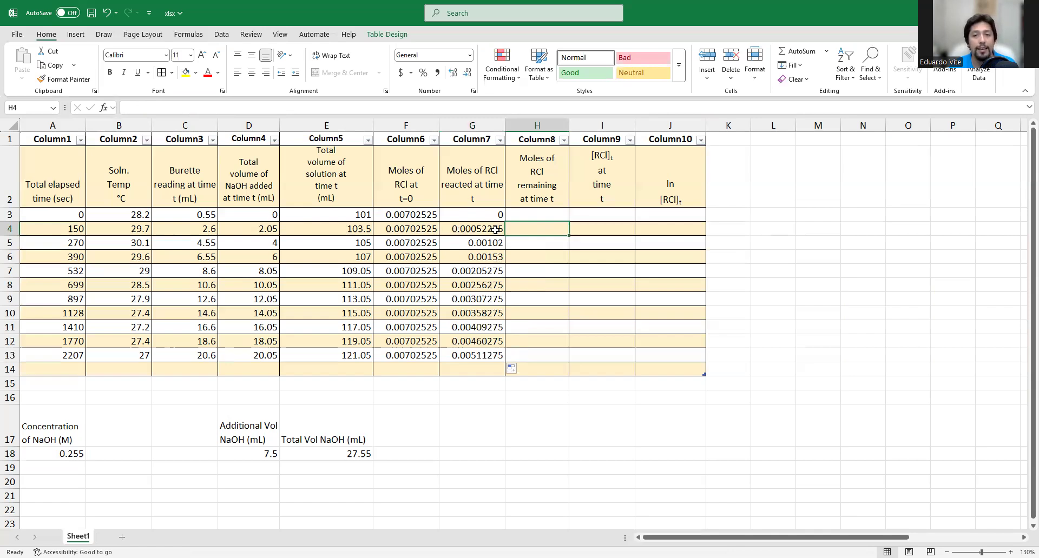
Step: Check the formulas for moles of RCl reacted row by row from G4 to G13
click(484, 226)
key(Down)
key(Down)
key(Down)
key(Down)
key(Down)
key(Down)
key(Down)
key(Down)
key(Down)
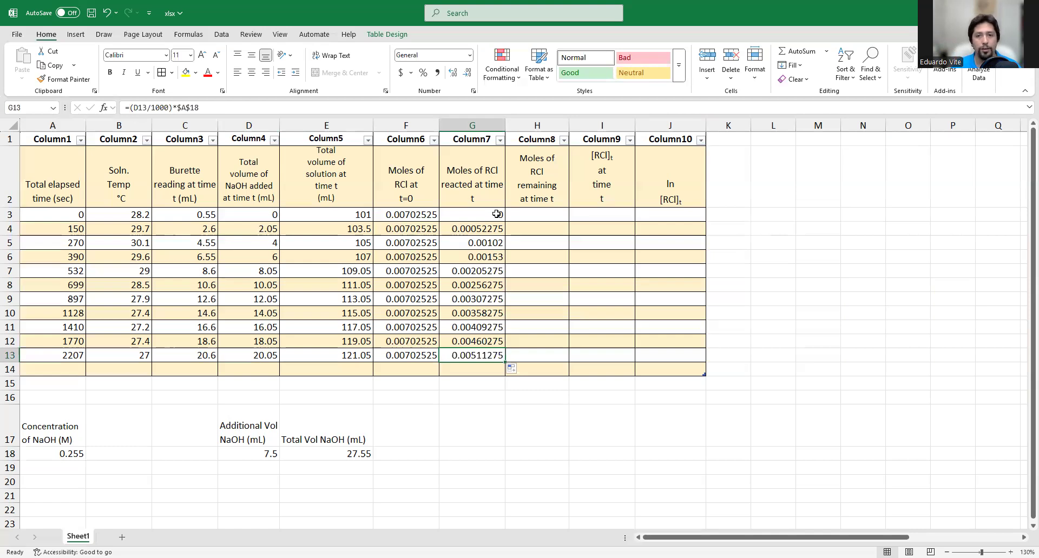
click(477, 227)
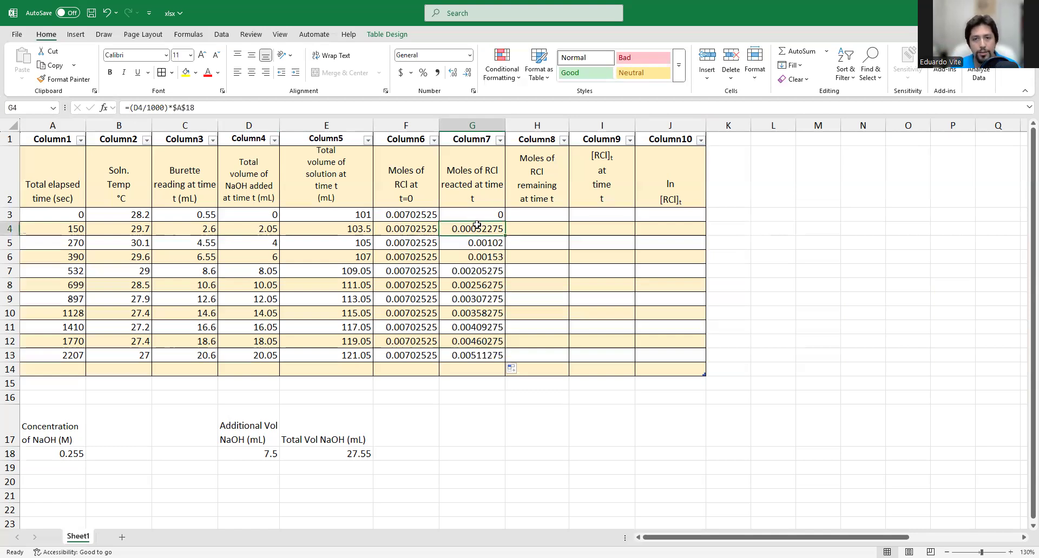
key(Down)
key(Down)
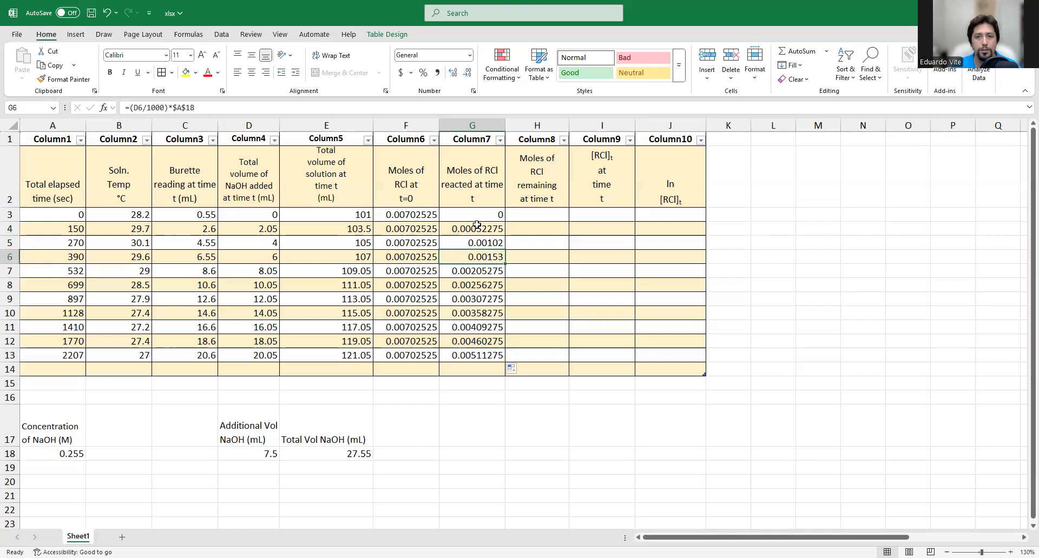
key(Down)
key(Down)
key(Down)
key(Down)
key(Down)
key(Down)
key(Down)
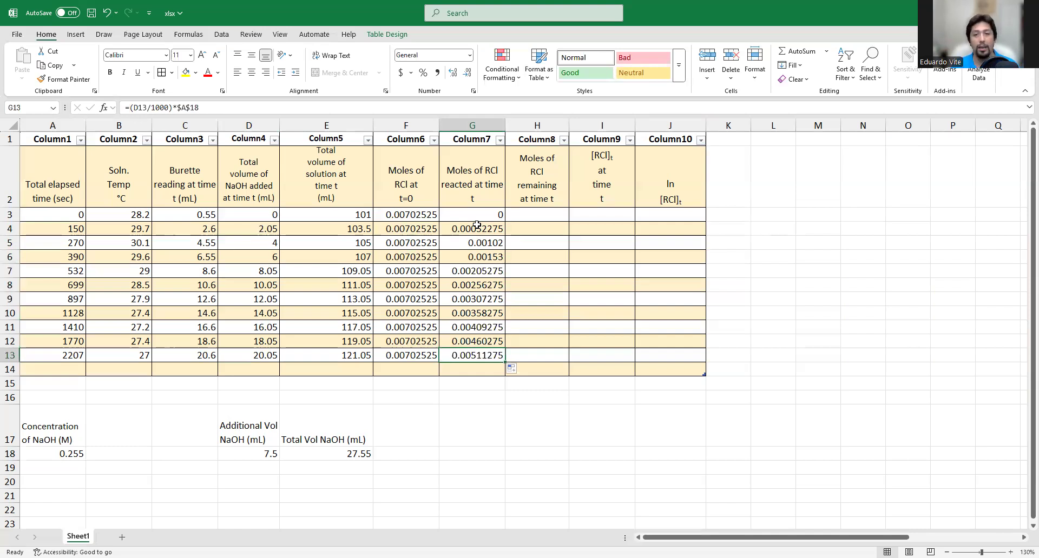
click(525, 271)
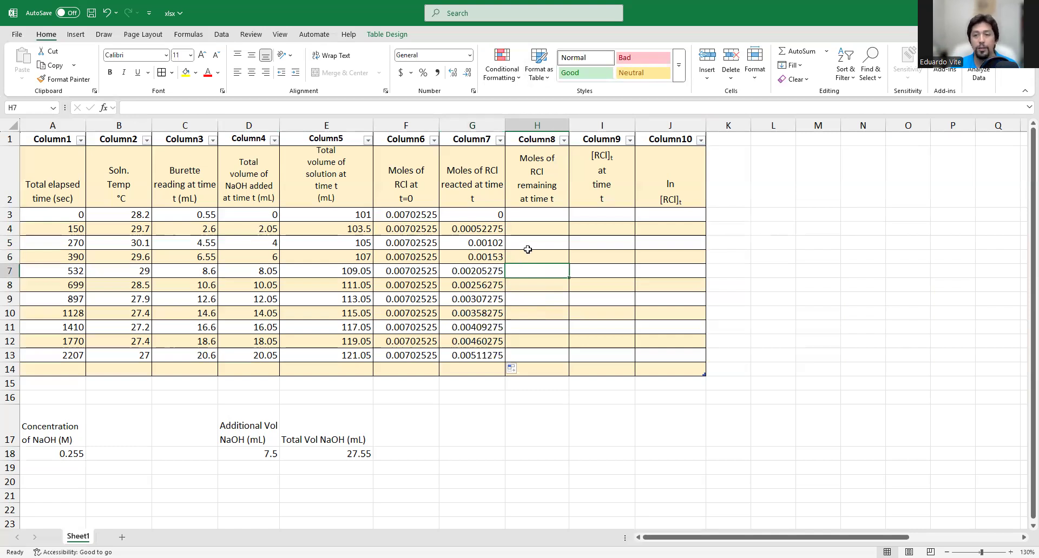
click(534, 227)
click(534, 212)
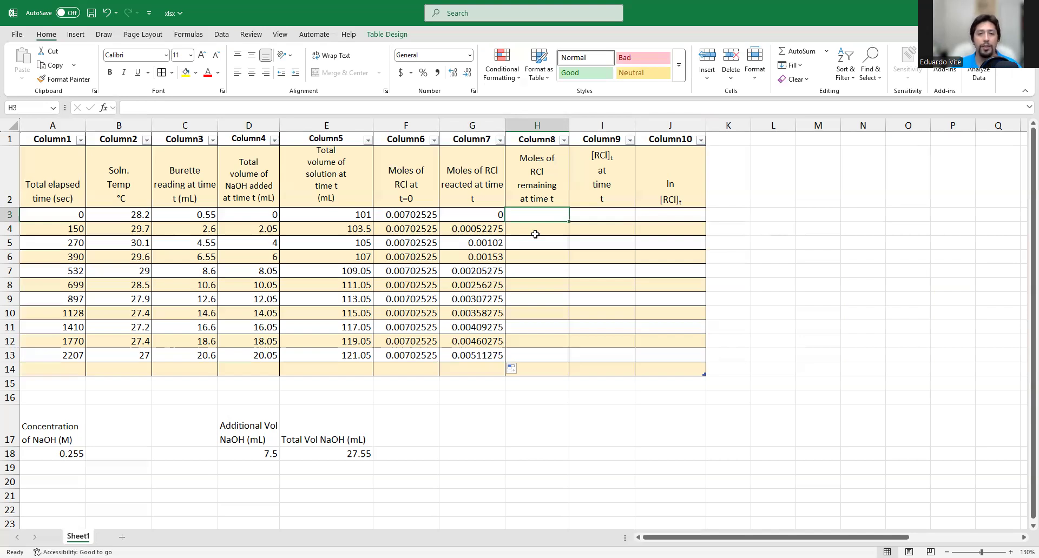
click(406, 213)
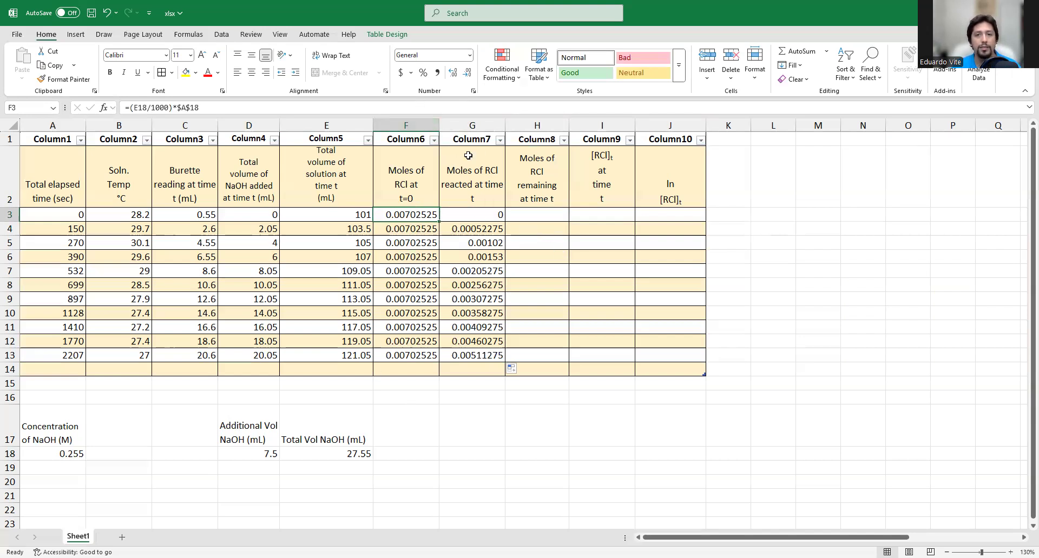
click(534, 217)
text(=)
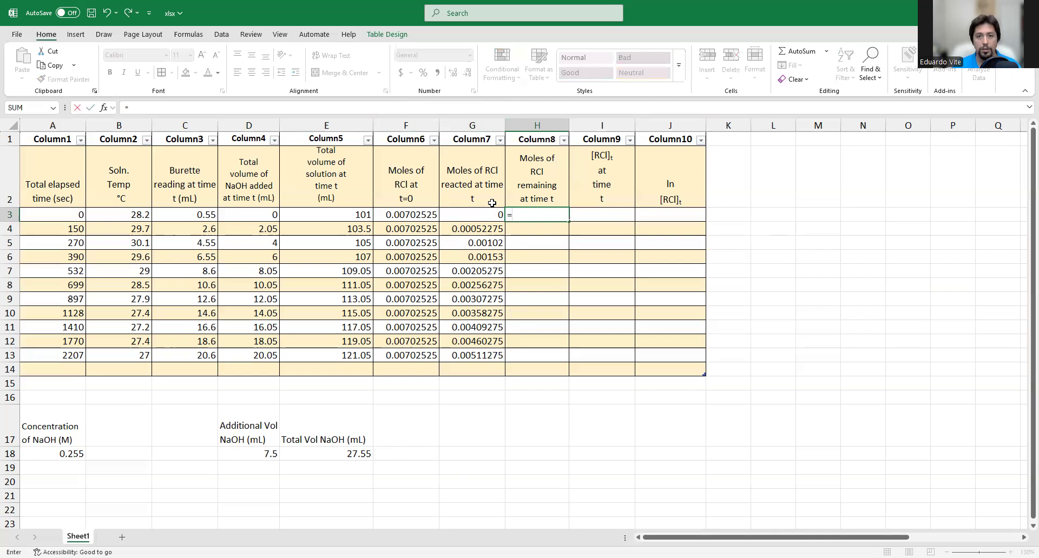
click(423, 214)
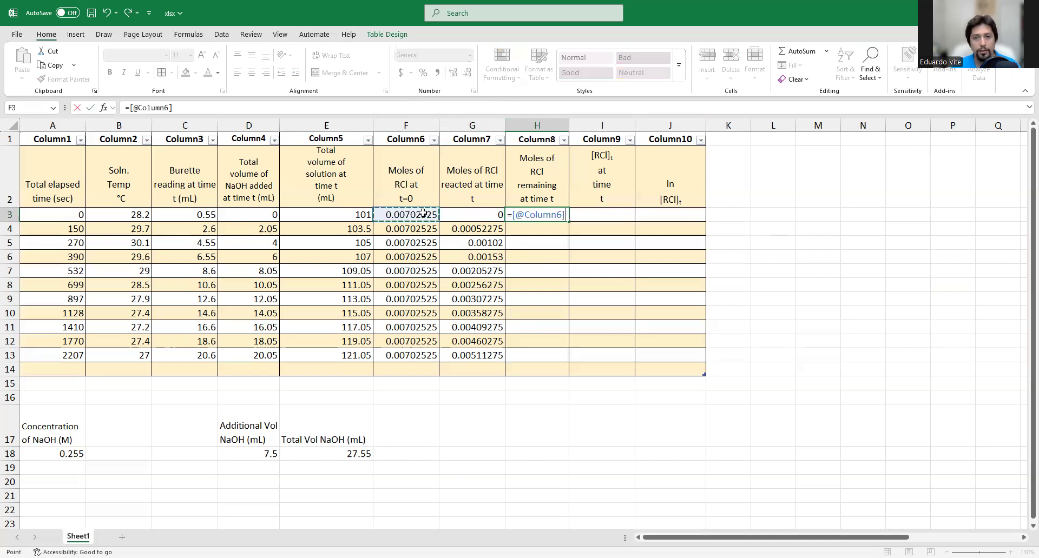
text(-)
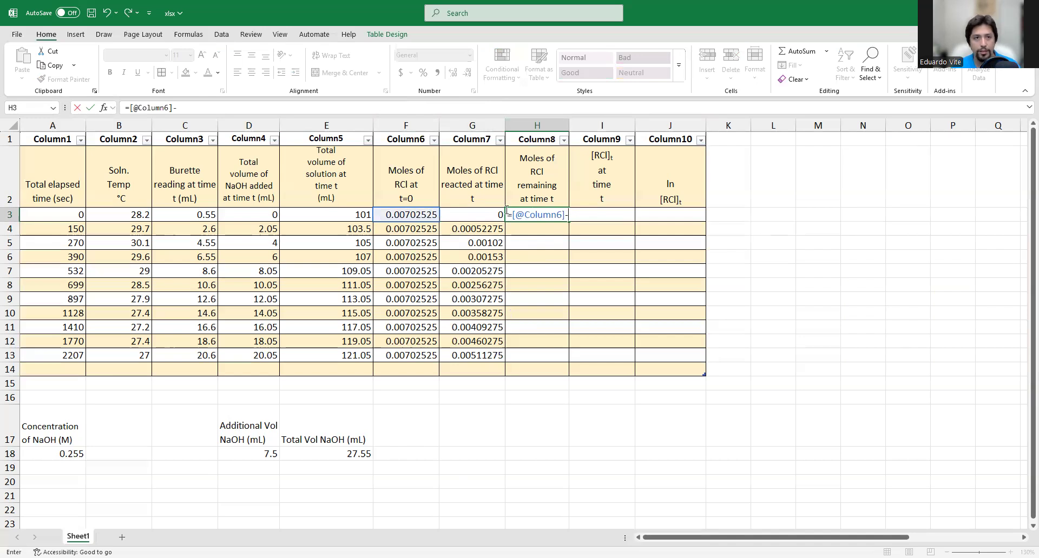
click(490, 215)
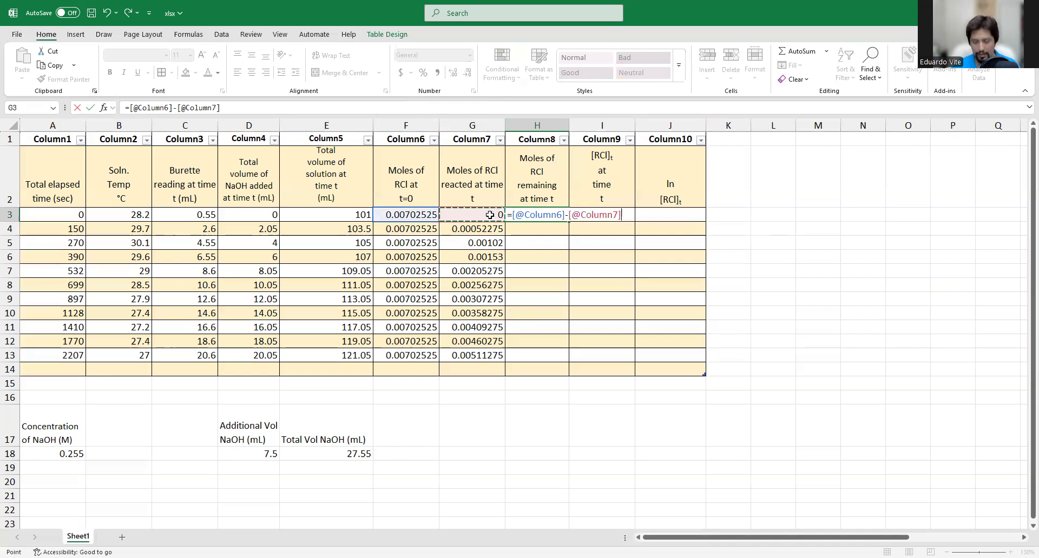
key(Return)
Step: Fill the H3 formula for moles of RCl remaining down through H13
click(518, 209)
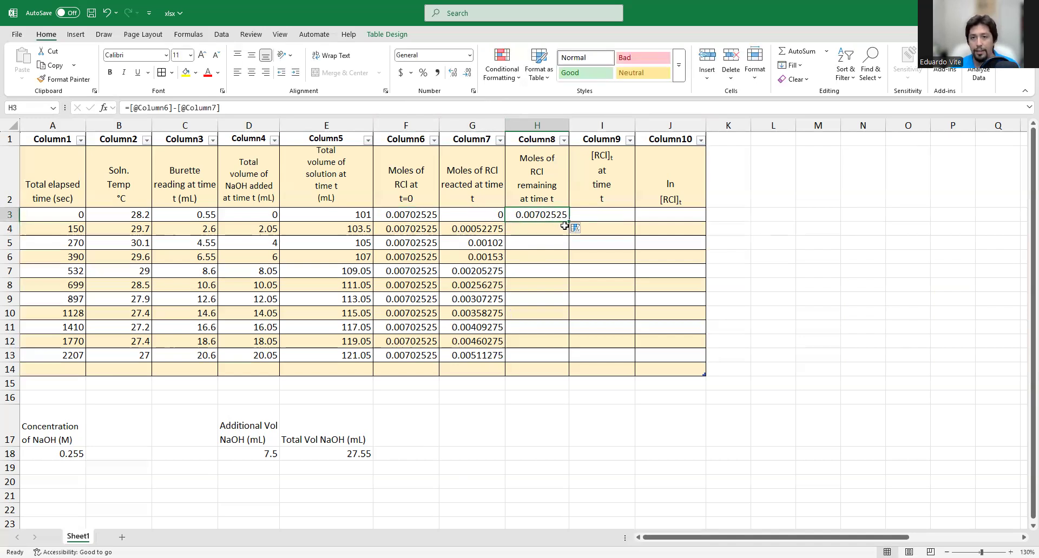
drag(572, 216, 573, 358)
click(541, 214)
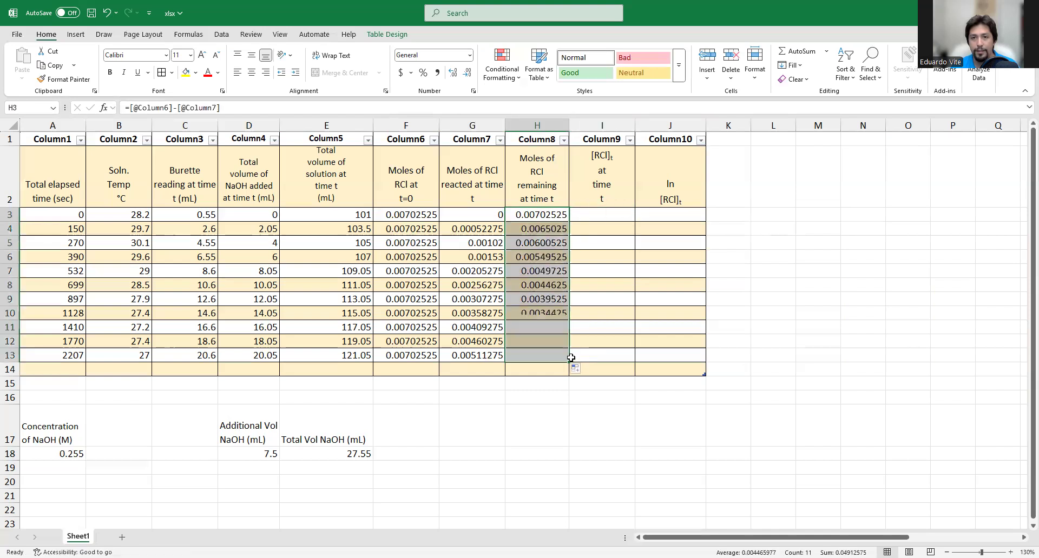
click(601, 297)
click(548, 214)
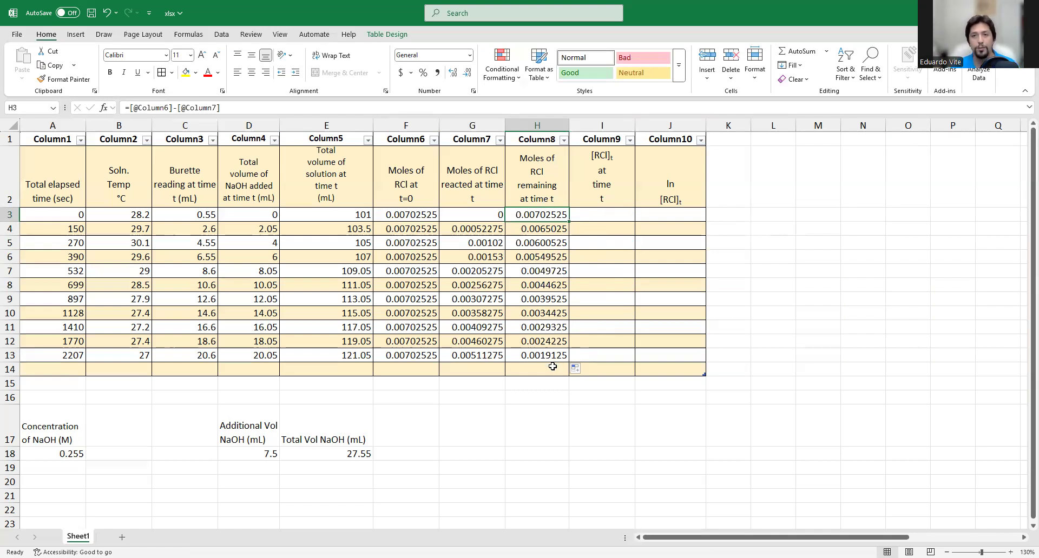
Step: Begin the RCl concentration formula in I3 with the moles remaining as a plain cell reference followed by a division sign, =H3/
click(612, 219)
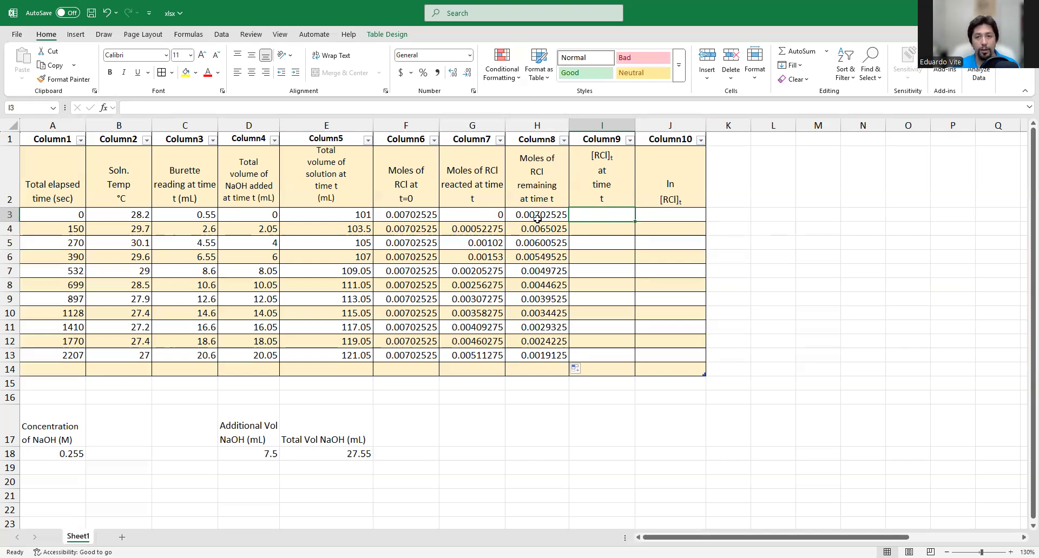
click(532, 107)
text(=)
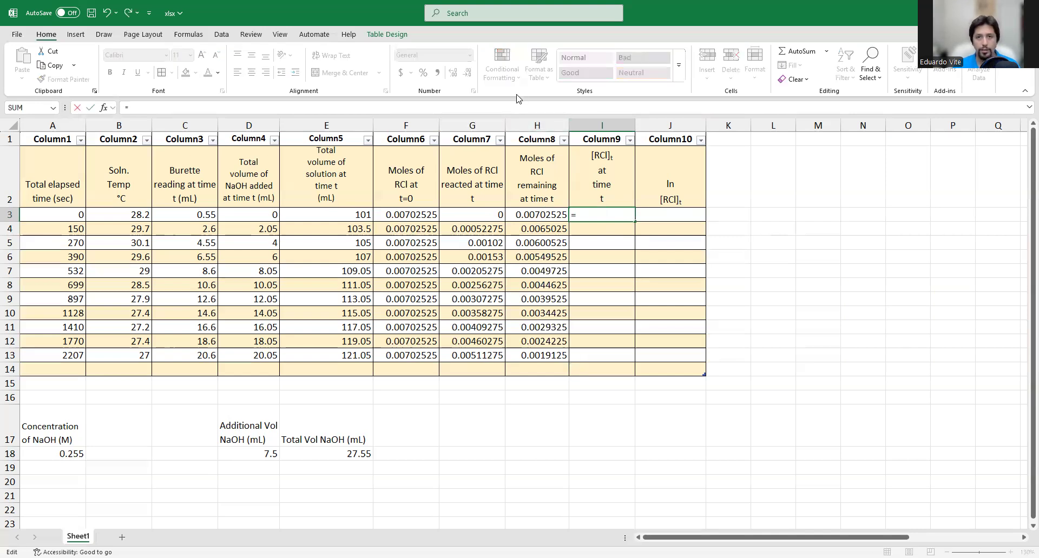
click(545, 214)
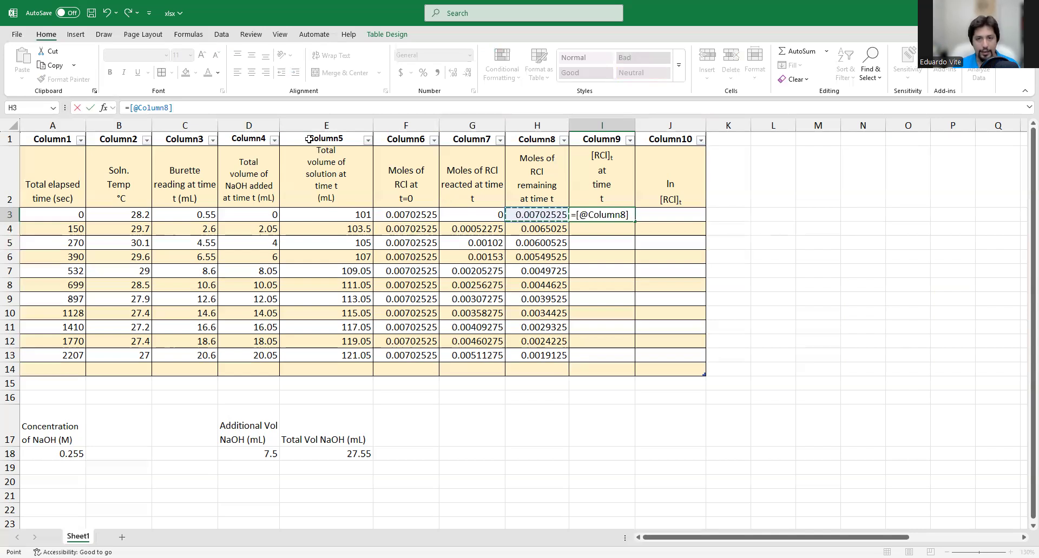
click(184, 108)
key(BackSpace)
key(BackSpace)
key(BackSpace)
key(BackSpace)
key(BackSpace)
key(BackSpace)
key(BackSpace)
key(BackSpace)
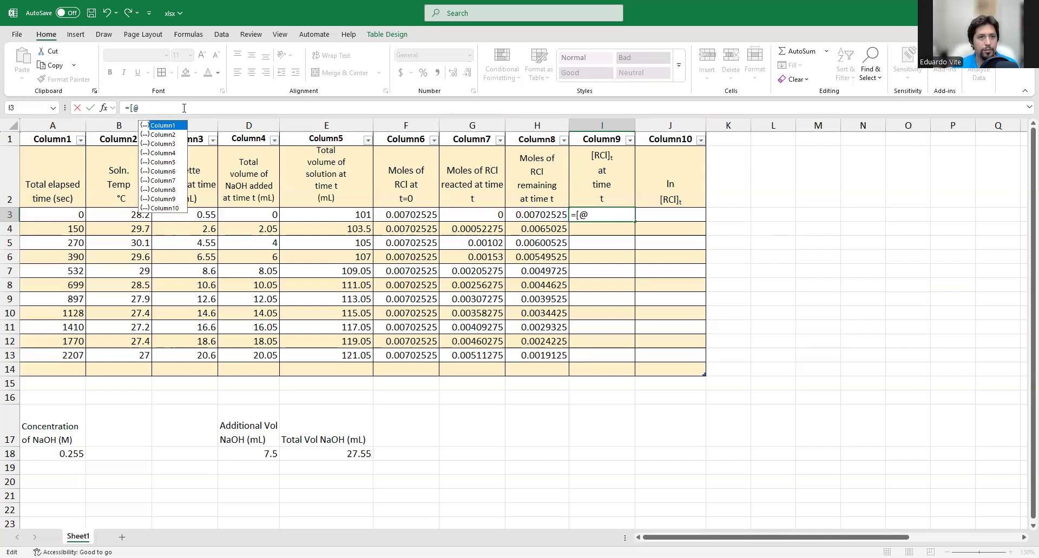
key(BackSpace)
key(BackSpace)
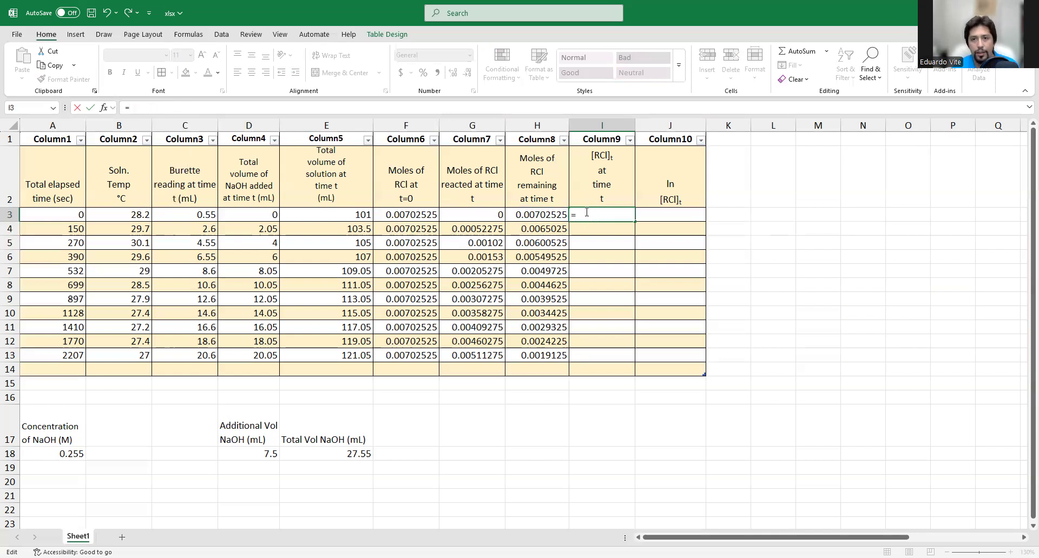
click(548, 213)
drag(625, 219, 532, 218)
text([)
key(BackSpace)
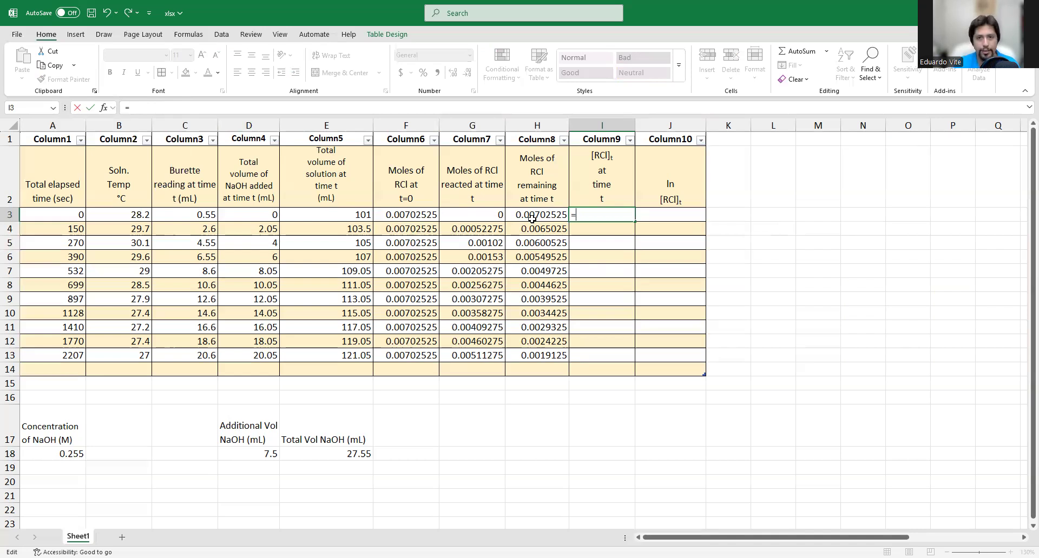
text(H3/)
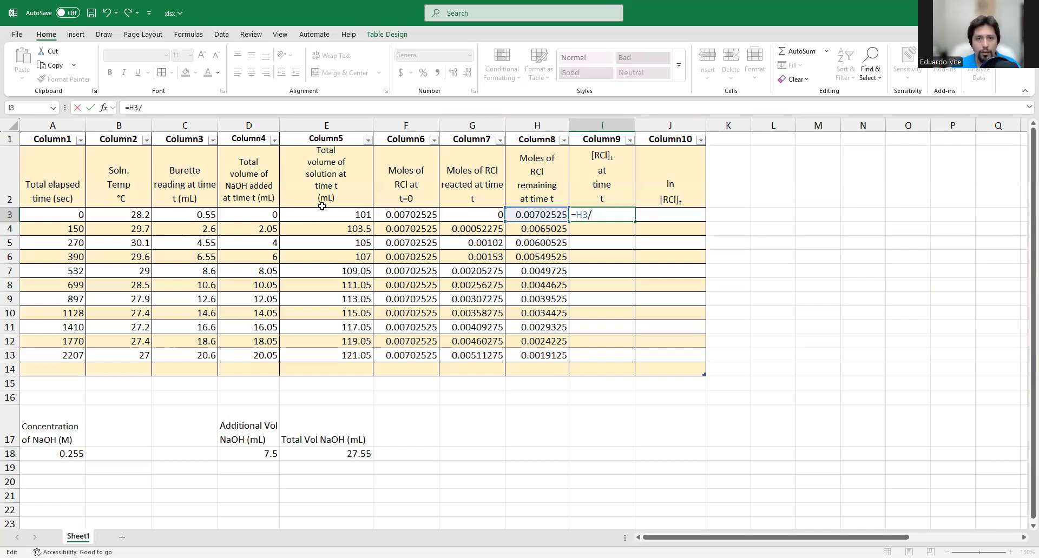
Step: Complete the I3 formula by dividing by the total solution volume as a plain cell reference, =H3/E3
click(322, 211)
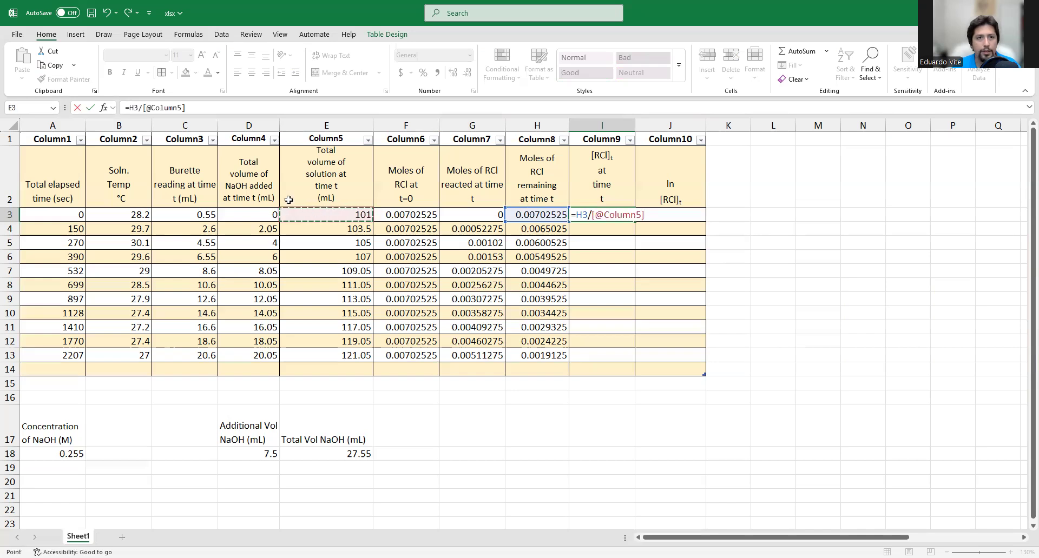
click(140, 108)
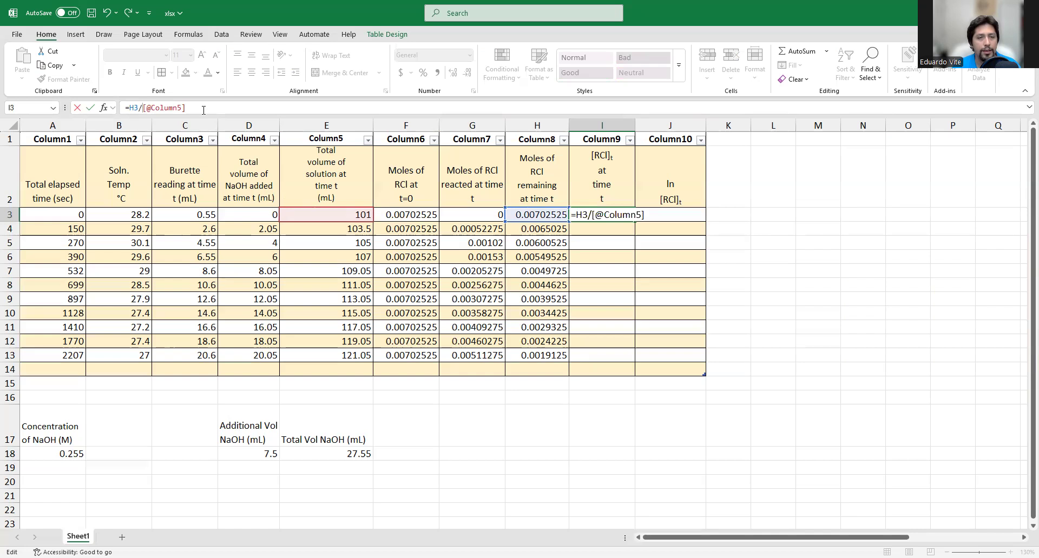
key(BackSpace)
key(BackSpace)
key(BackSpace)
key(BackSpace)
key(BackSpace)
key(BackSpace)
key(BackSpace)
key(BackSpace)
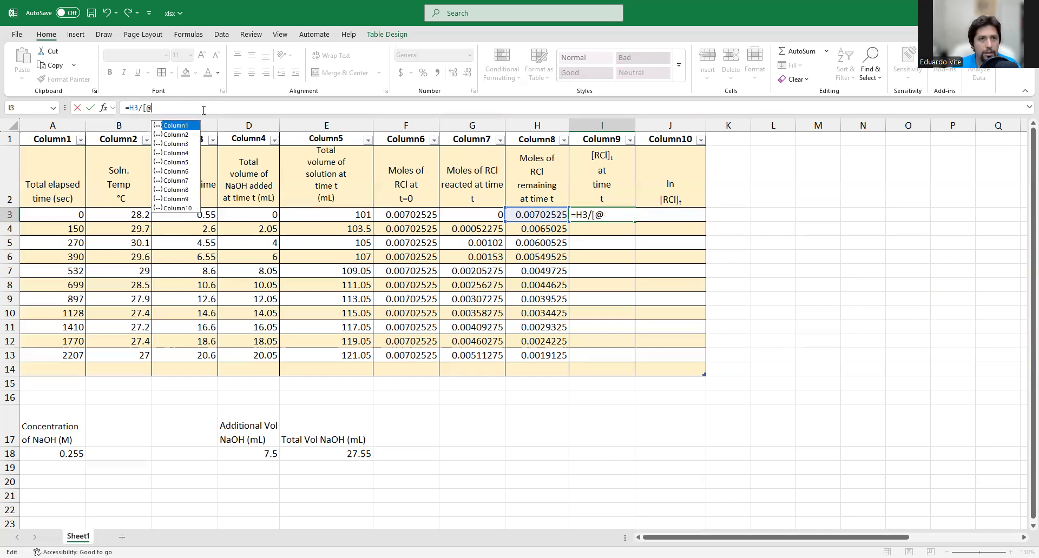
key(BackSpace)
key(BackSpace)
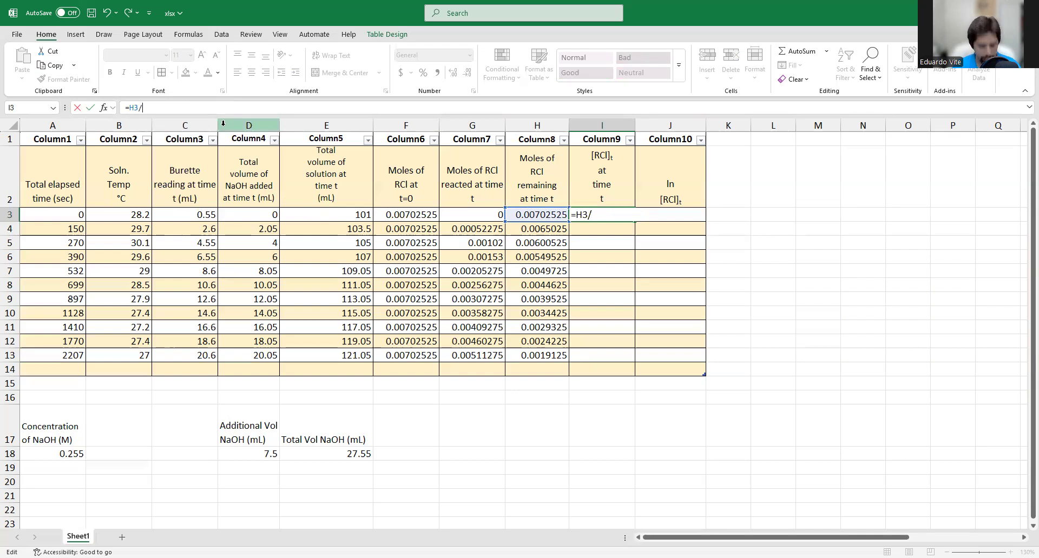
text(E3)
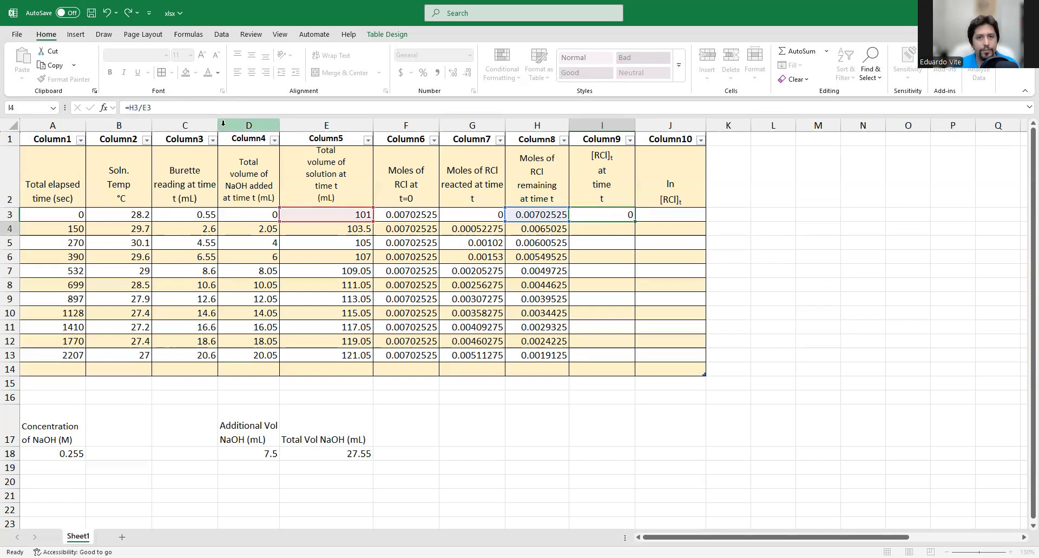
key(Return)
Step: Edit the I3 formula to convert the volume from millilitres to litres, =H3/(E3/1000)
click(611, 215)
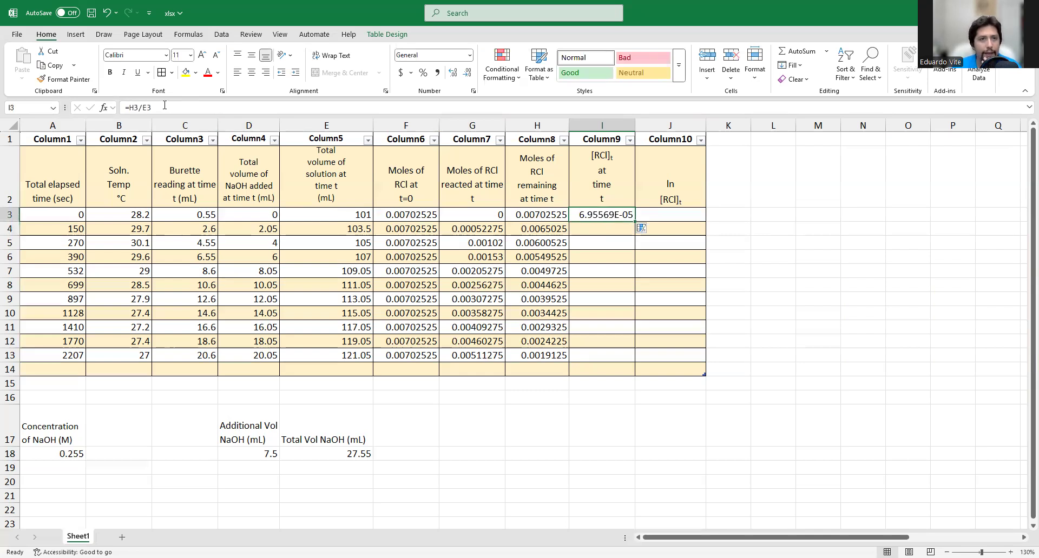
key(F2)
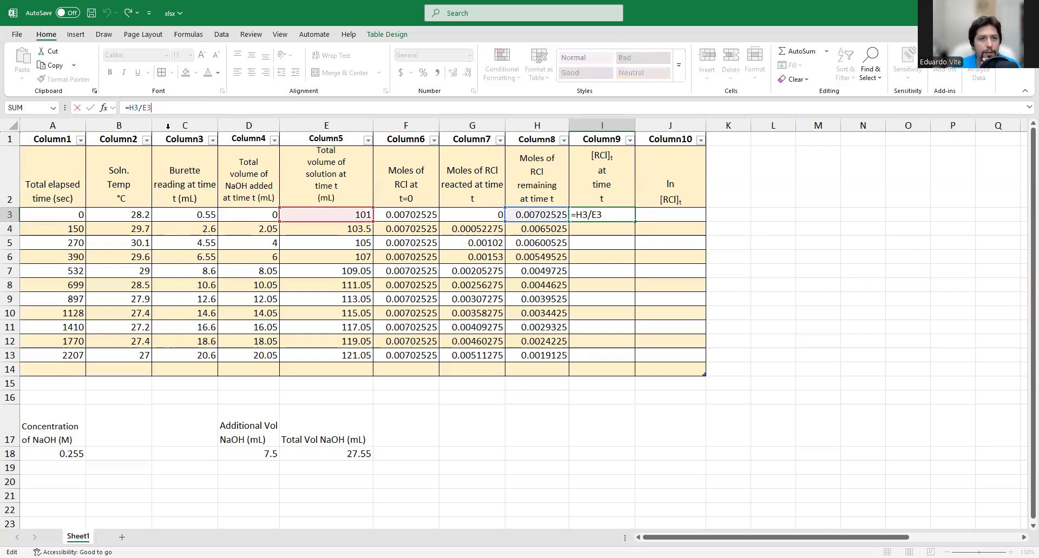
click(145, 108)
text(()
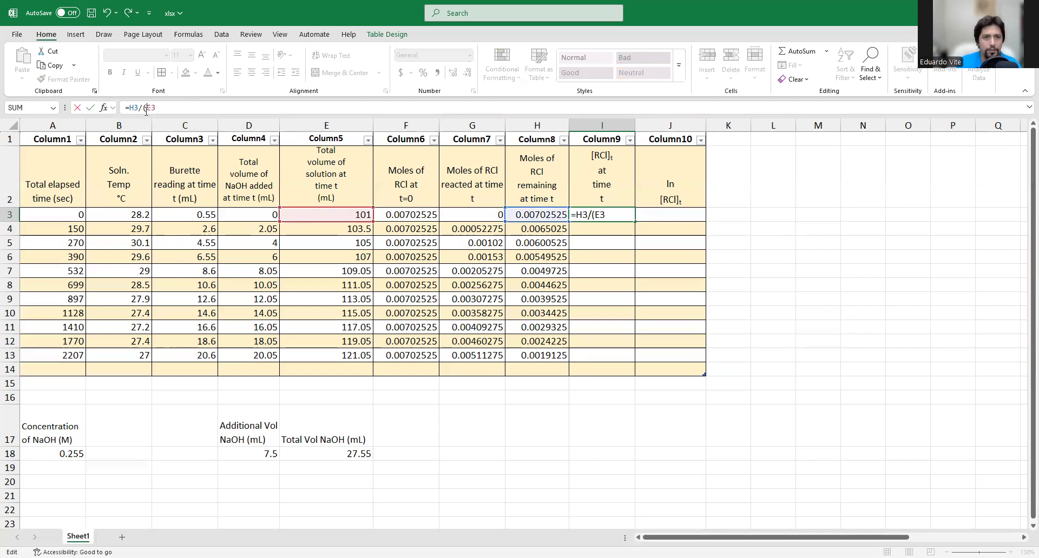
key(End)
text(/)
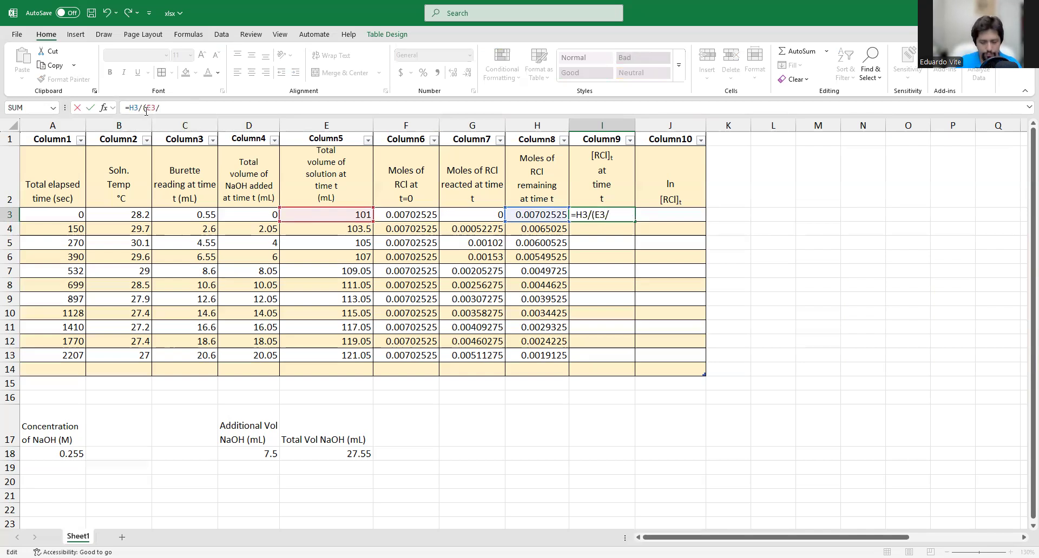
text(1000))
key(Return)
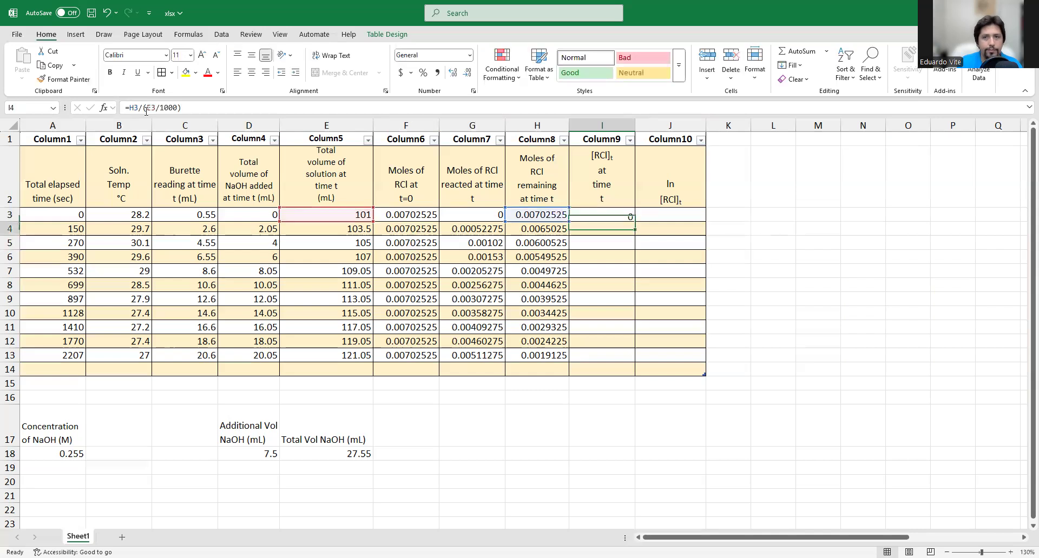
click(606, 206)
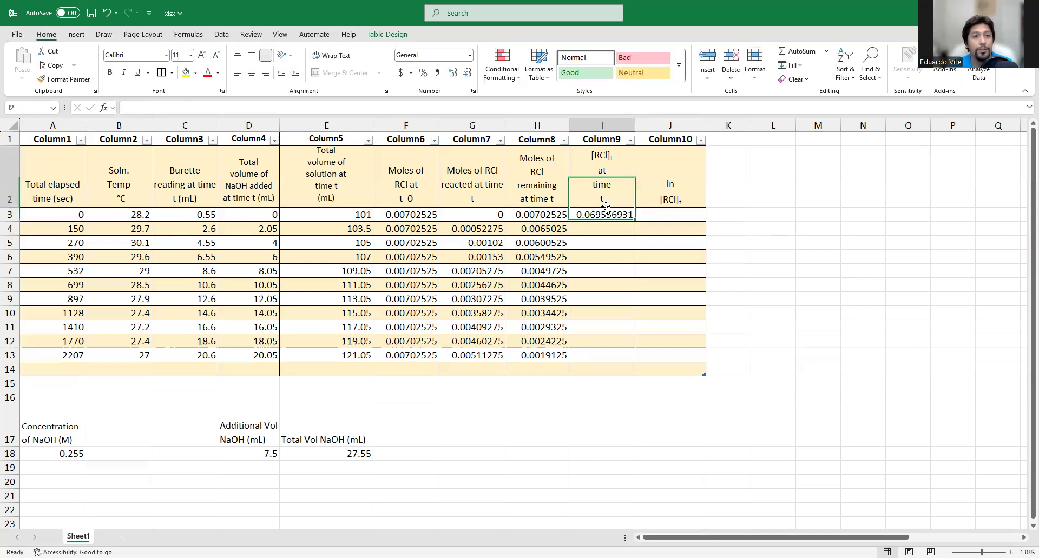
Step: Fill the I3 formula for RCl concentration down through I13
click(615, 214)
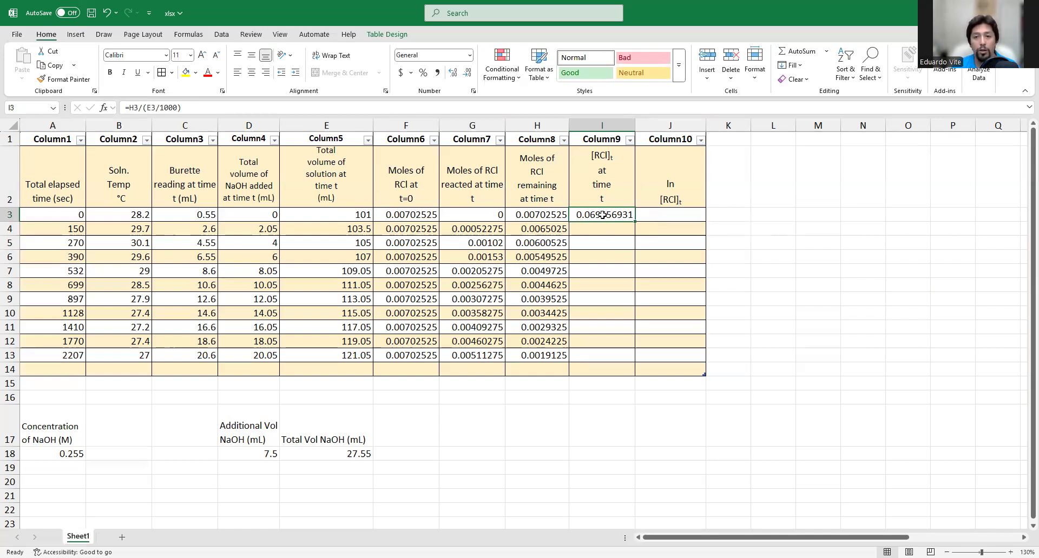
drag(637, 221, 629, 357)
click(618, 297)
click(663, 231)
Step: Check the RCl concentration formulas row by row from I3 to I13
click(617, 215)
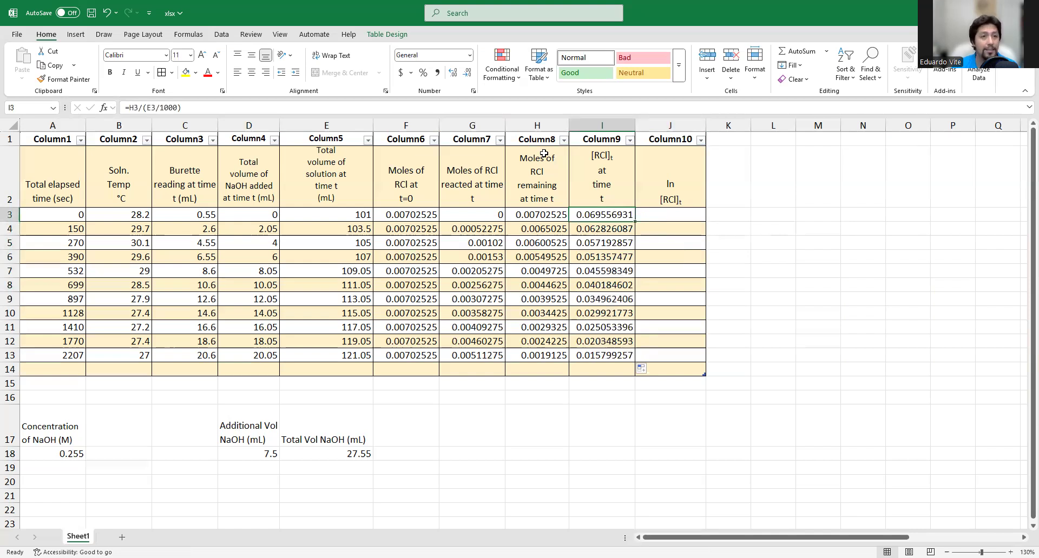
key(Down)
key(Down)
key(Down)
key(Down)
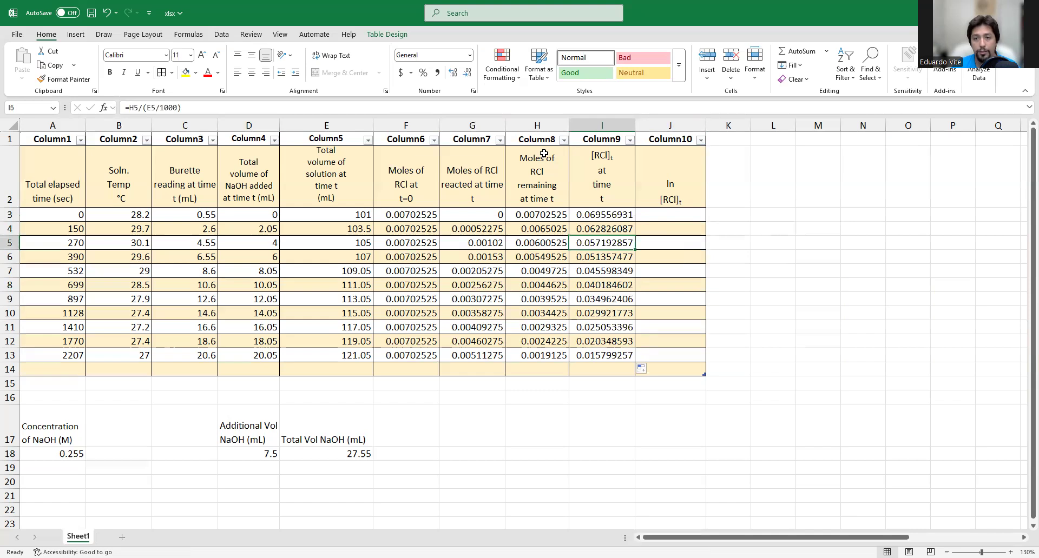
key(Up)
key(Up)
key(Up)
key(Up)
key(Down)
key(Down)
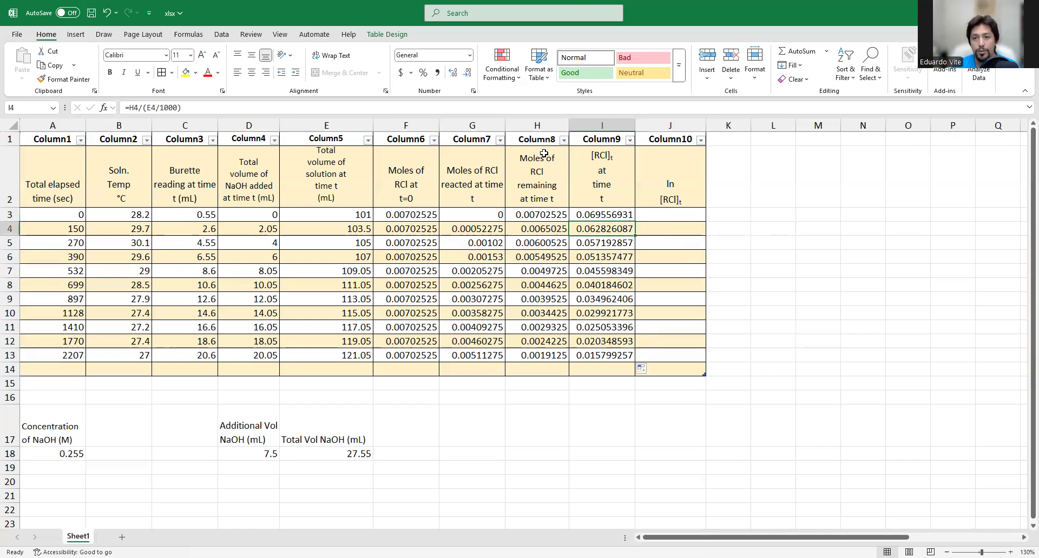
key(Down)
key(Down)
key(Down)
key(Down)
key(Down)
key(Down)
key(Down)
key(Down)
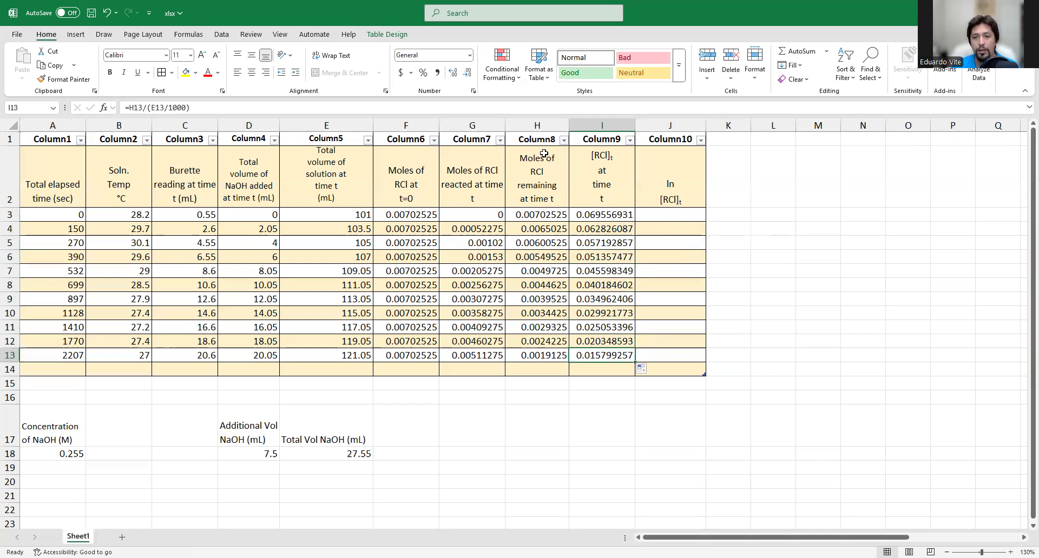
Step: Calculate the natural logarithm of the RCl concentration in J3 with =LN(I3)
click(643, 216)
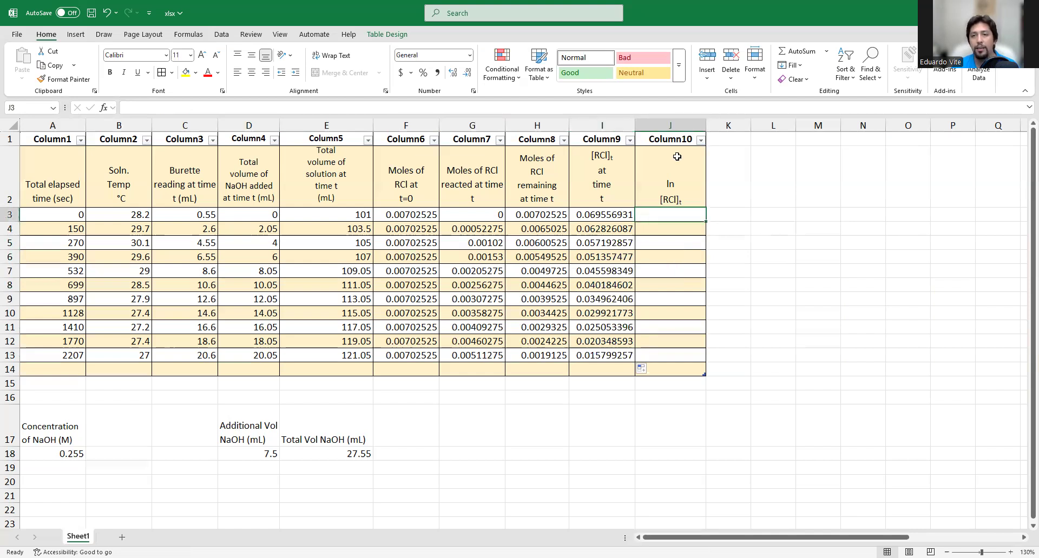
text(=)
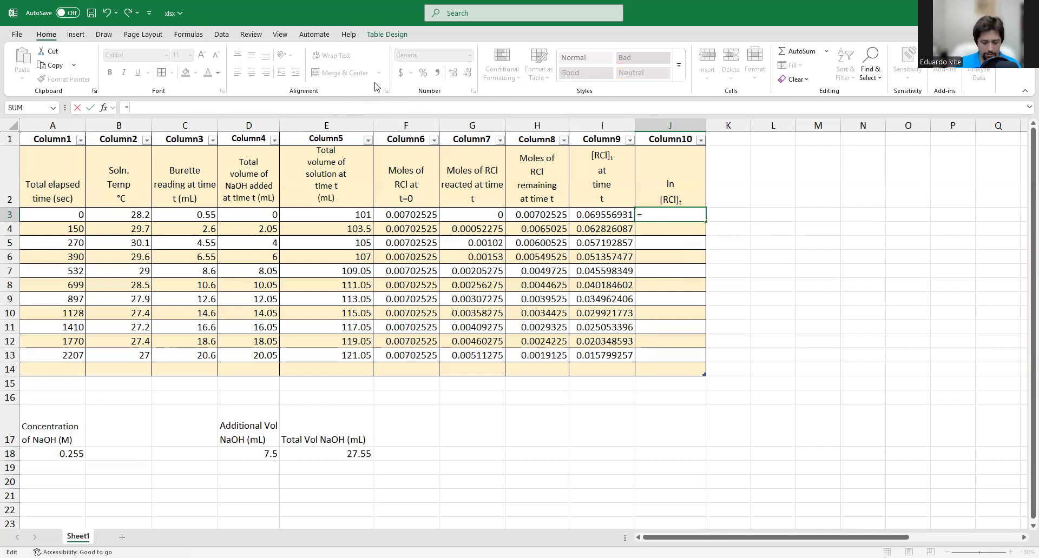
text(ln)
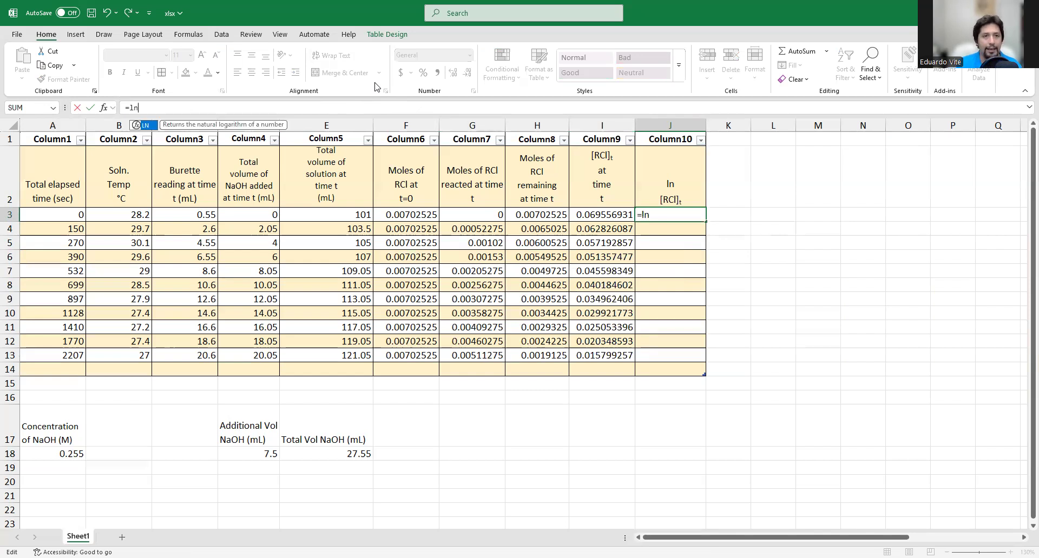
text(()
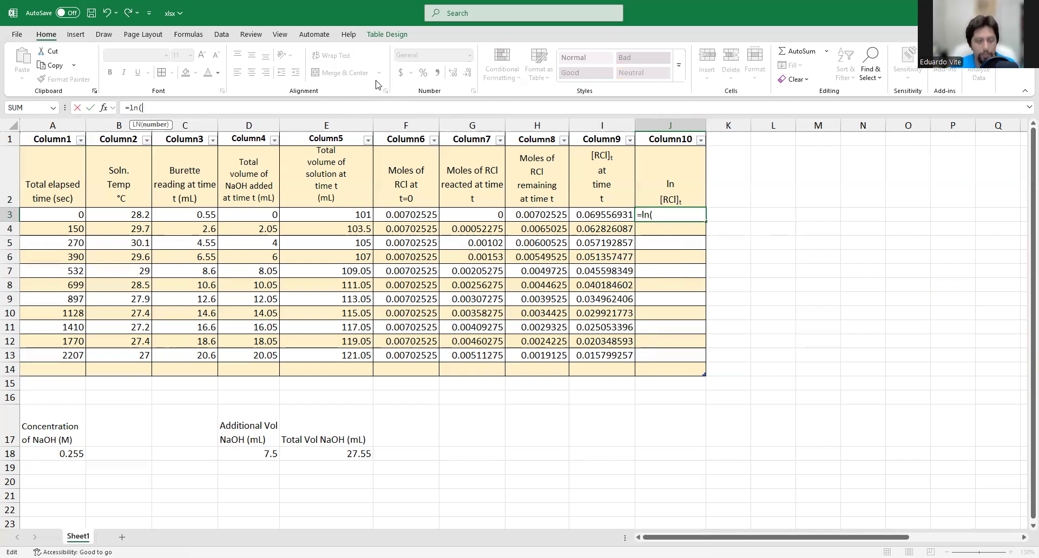
key(Left)
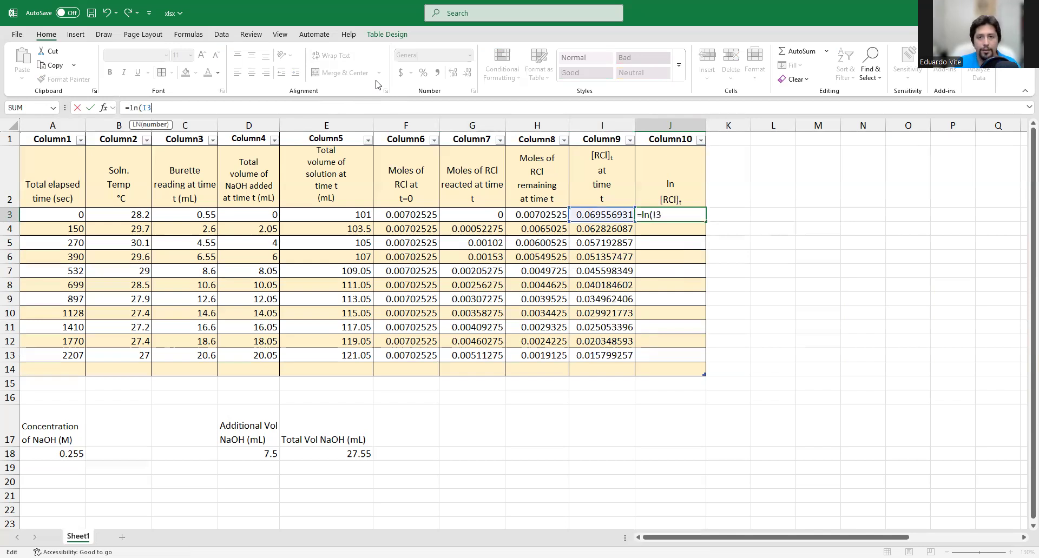
text())
key(Return)
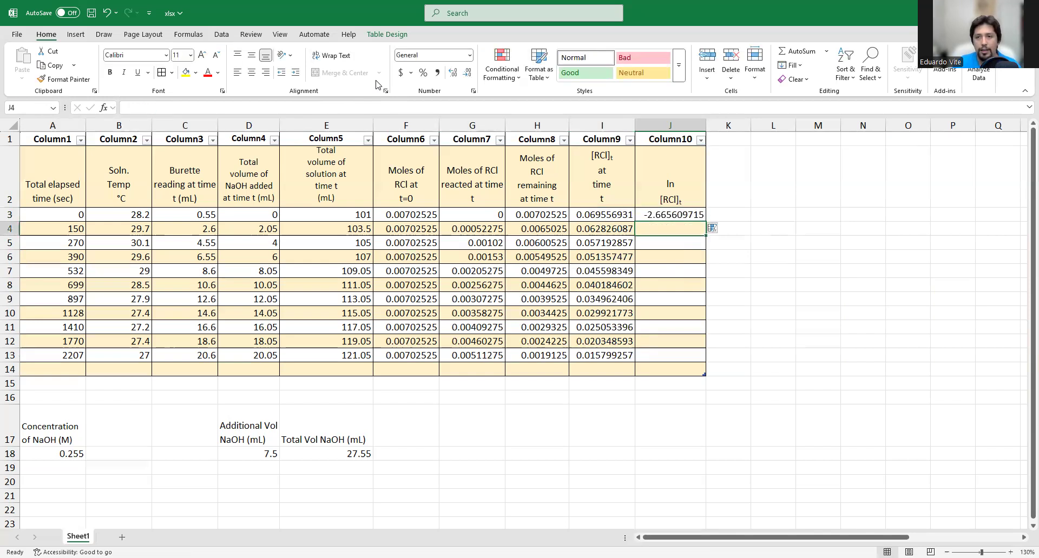
Step: Fill the J3 natural logarithm formula down through J13
click(673, 216)
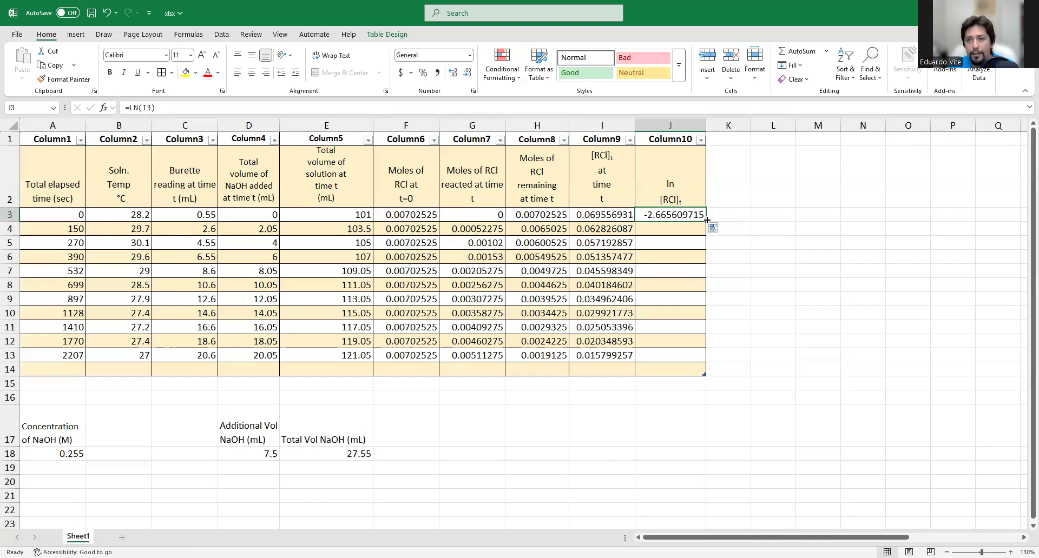
drag(706, 220, 707, 360)
click(731, 300)
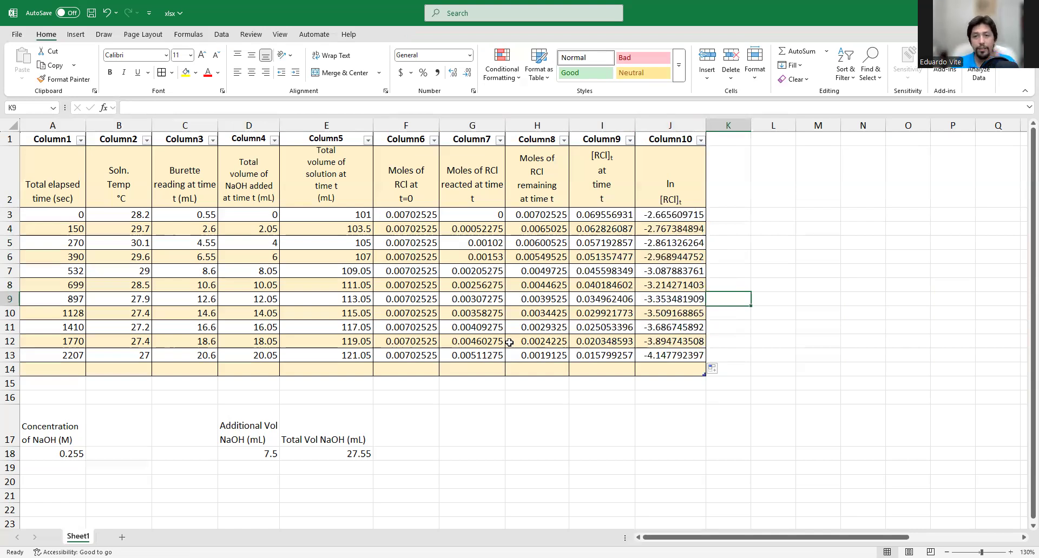
mouse_move(815, 537)
mouse_down()
mouse_move(841, 537)
mouse_move(816, 537)
mouse_move(828, 537)
mouse_up()
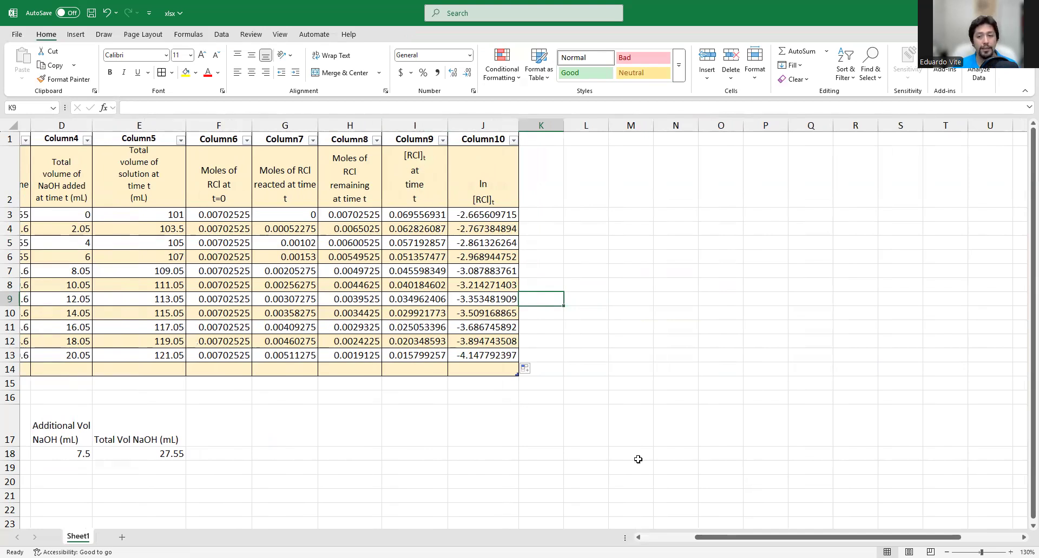
drag(743, 537, 691, 537)
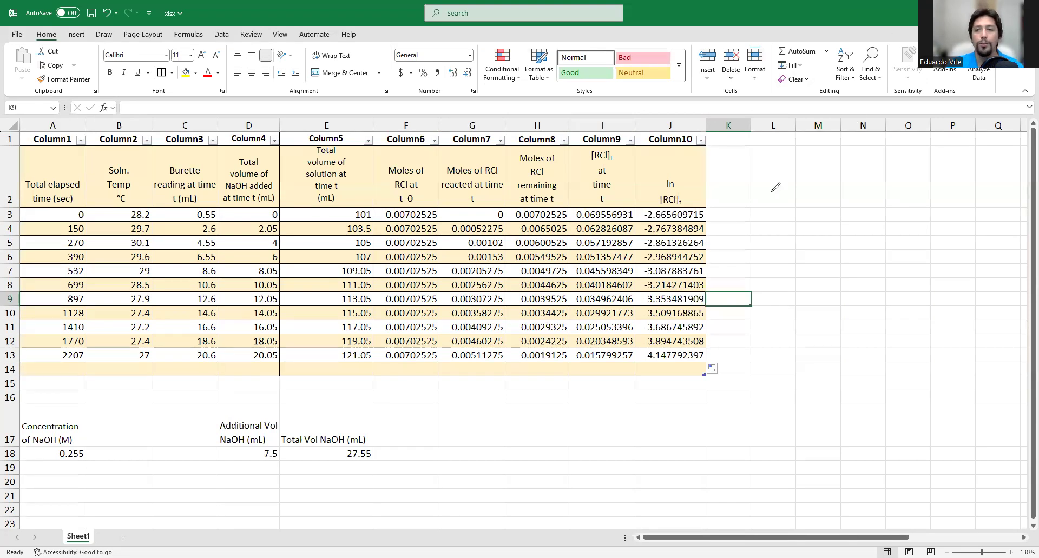
Step: Handwrite the slope as Δy/Δx beside the table, with its units M/s equated to y-axis over x-axis
mouse_move(737, 163)
mouse_down()
mouse_move(773, 184)
mouse_move(795, 175)
mouse_move(811, 150)
mouse_move(825, 173)
mouse_move(816, 190)
mouse_move(835, 203)
mouse_move(809, 177)
mouse_move(806, 206)
mouse_move(819, 207)
mouse_up()
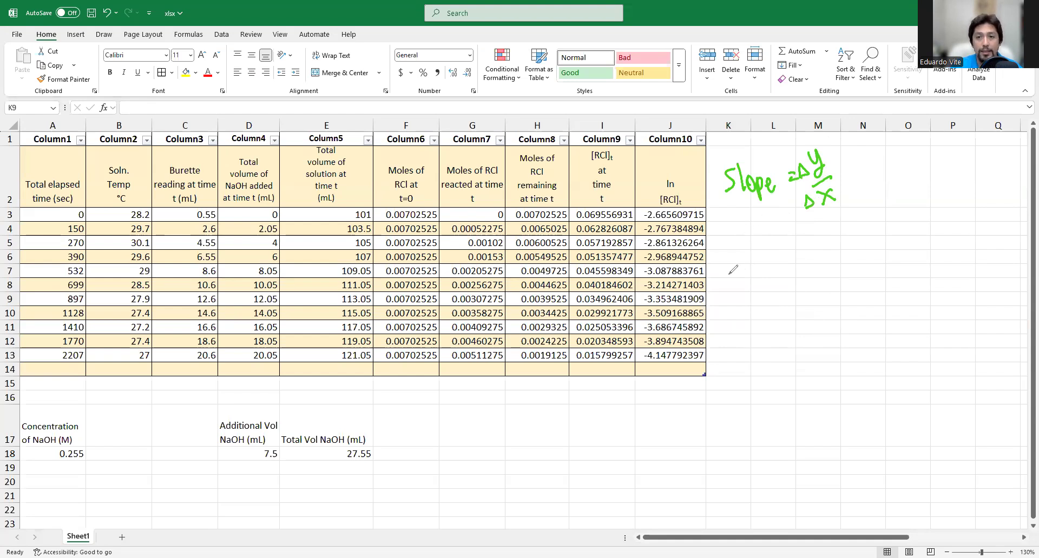
mouse_move(761, 275)
mouse_down()
mouse_move(767, 253)
mouse_move(789, 285)
mouse_move(767, 319)
mouse_up()
drag(807, 282, 815, 280)
drag(807, 292, 820, 290)
mouse_move(844, 238)
mouse_down()
mouse_move(845, 265)
mouse_move(874, 244)
mouse_move(914, 249)
mouse_up()
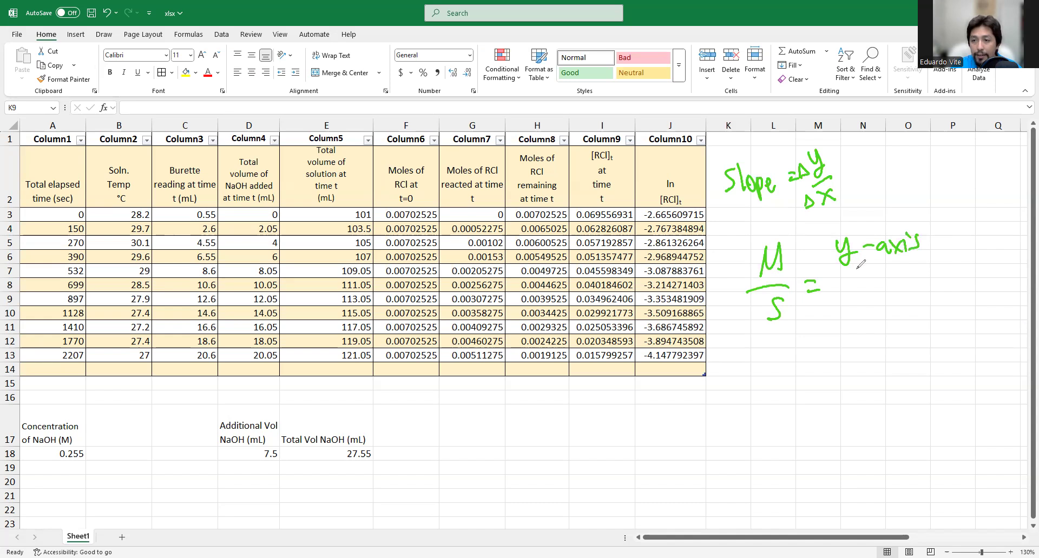
mouse_move(842, 278)
mouse_down()
mouse_move(924, 263)
mouse_move(863, 300)
mouse_up()
drag(878, 286, 920, 290)
drag(928, 274, 921, 292)
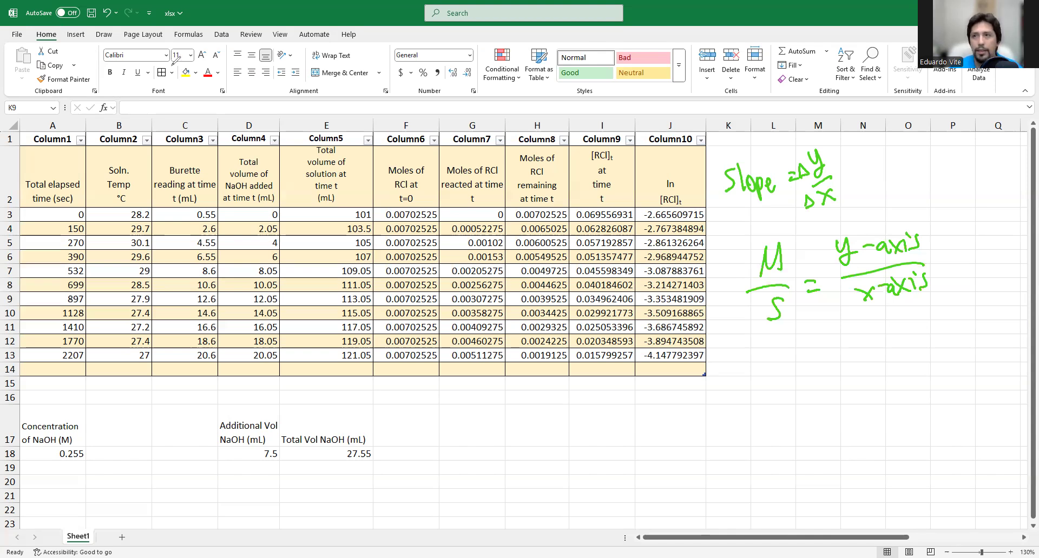
Step: Insert an empty scatter chart with markers only, starting from blank cell K2 outside the table
click(615, 167)
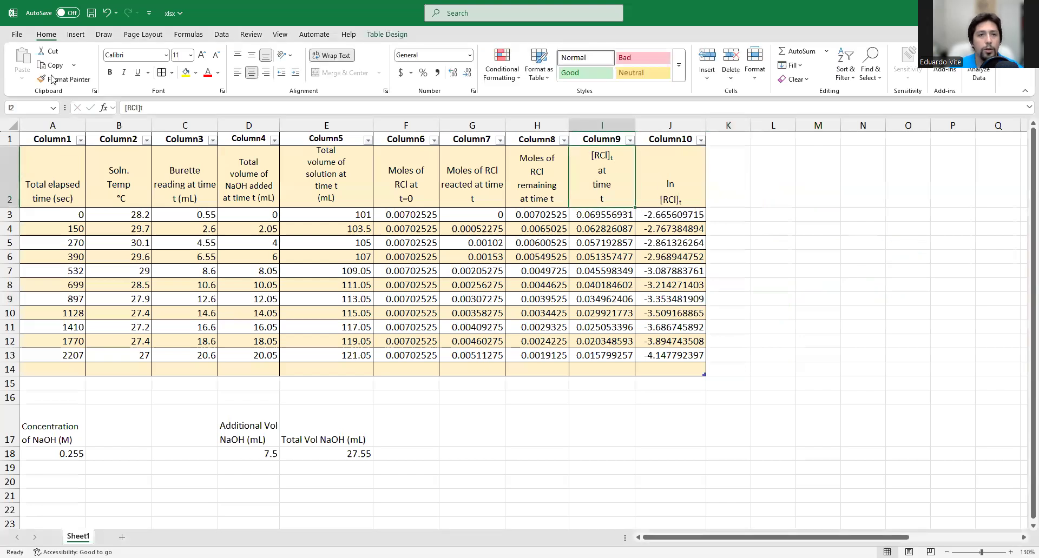
click(727, 189)
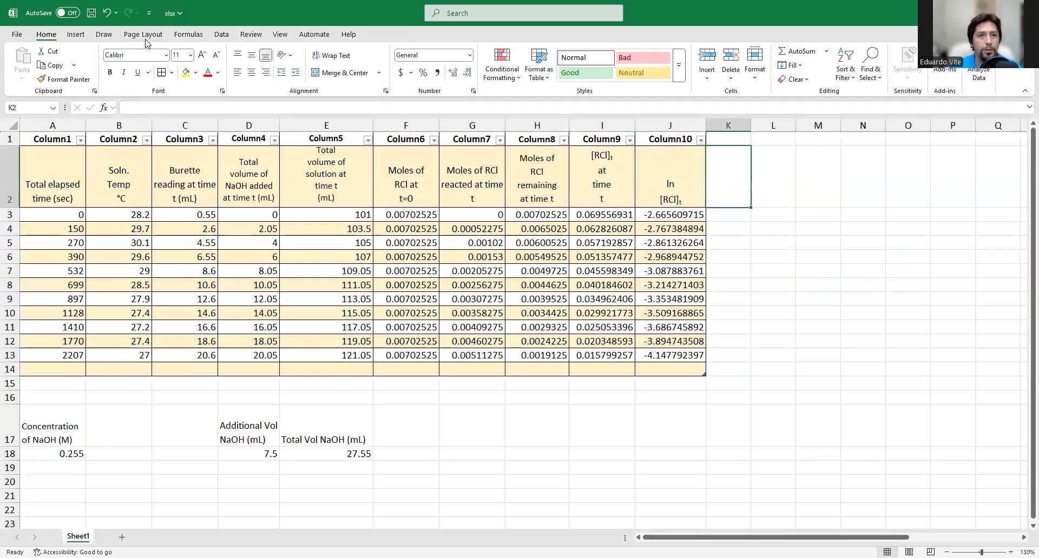
click(80, 35)
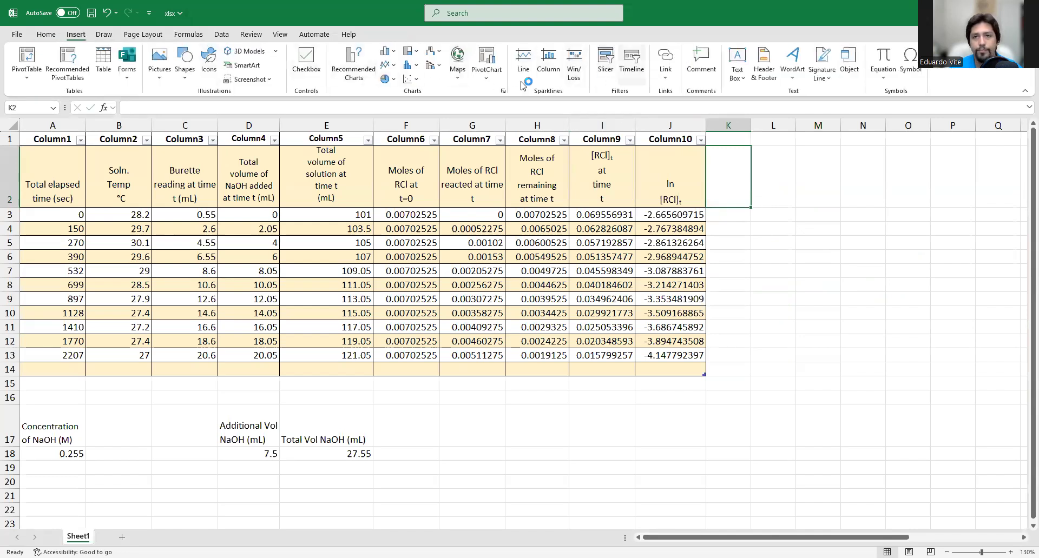
click(415, 81)
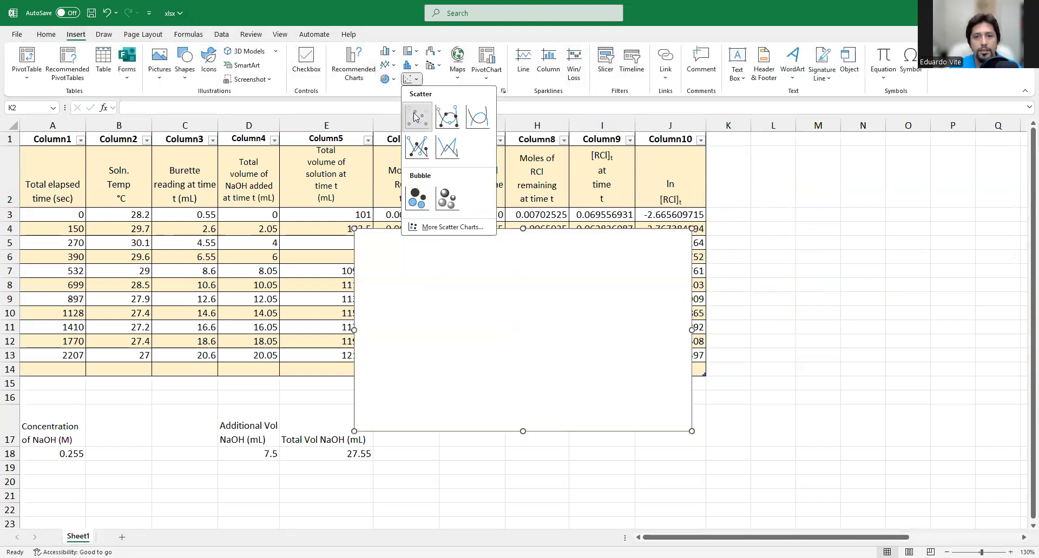
click(417, 116)
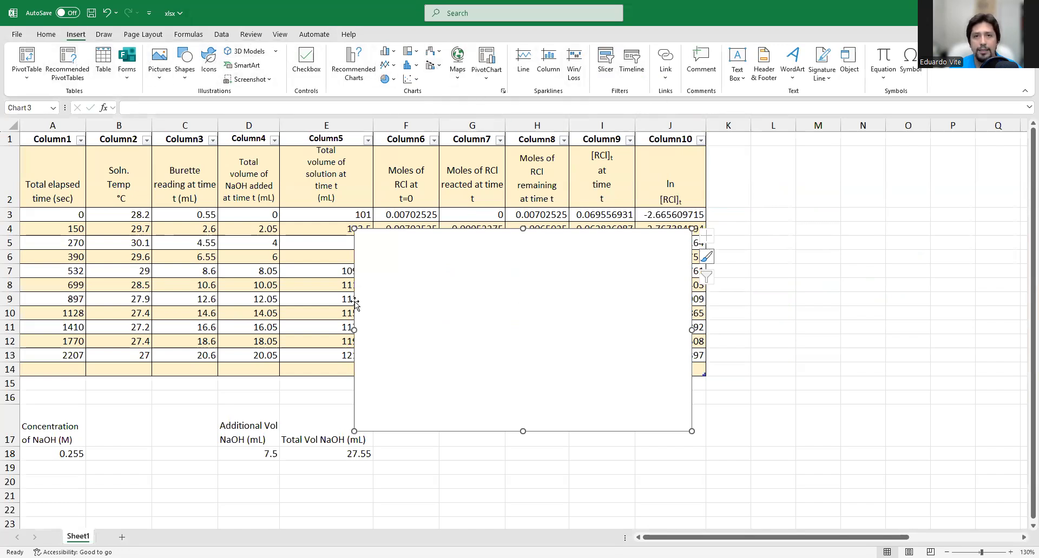
Step: Move the empty scatter chart off the table into the blank columns beginning at column K
click(438, 288)
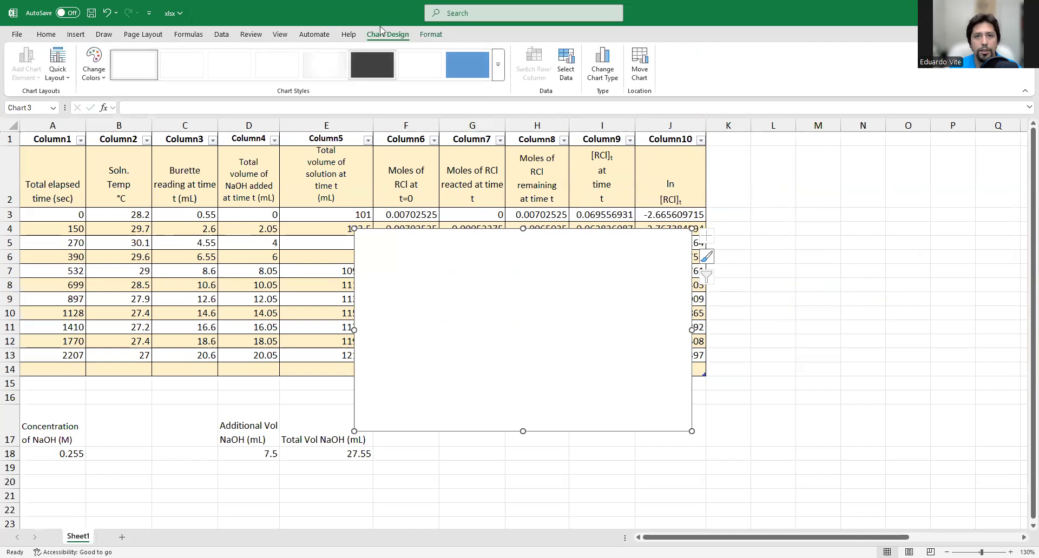
click(565, 62)
click(315, 313)
drag(490, 275, 847, 194)
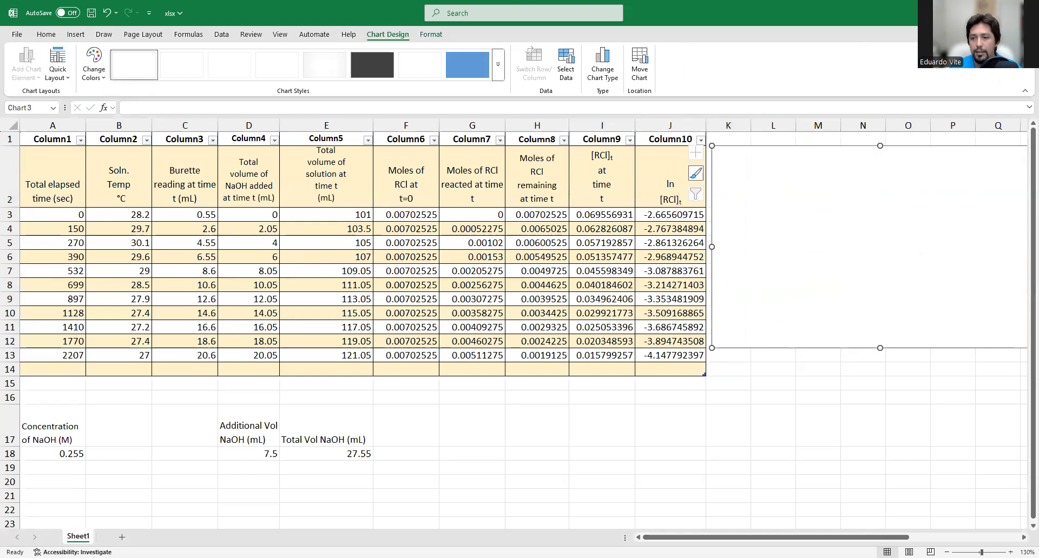
drag(868, 538, 877, 537)
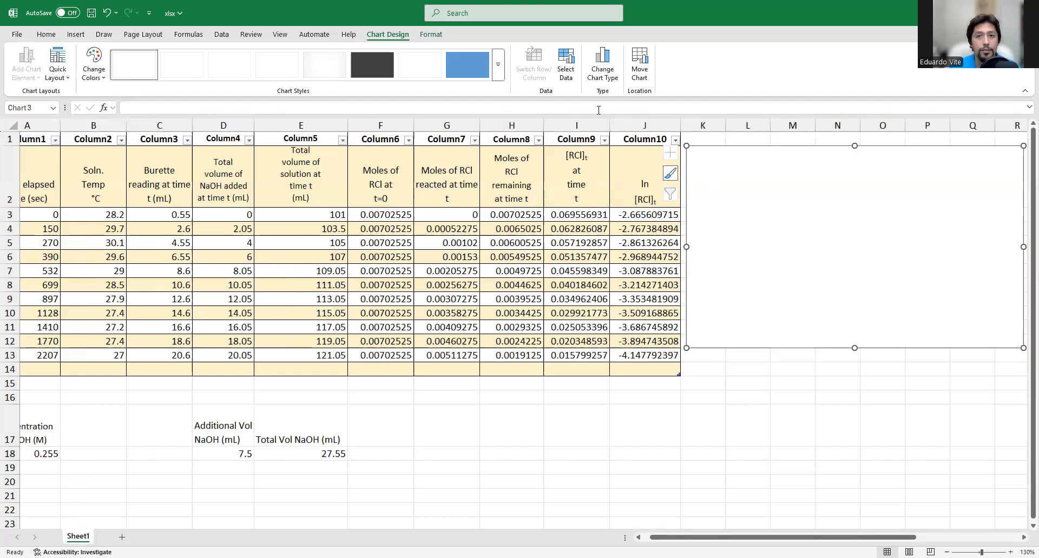
Step: Add a data series to the chart with the elapsed times in A3:A13 as its X values
click(565, 65)
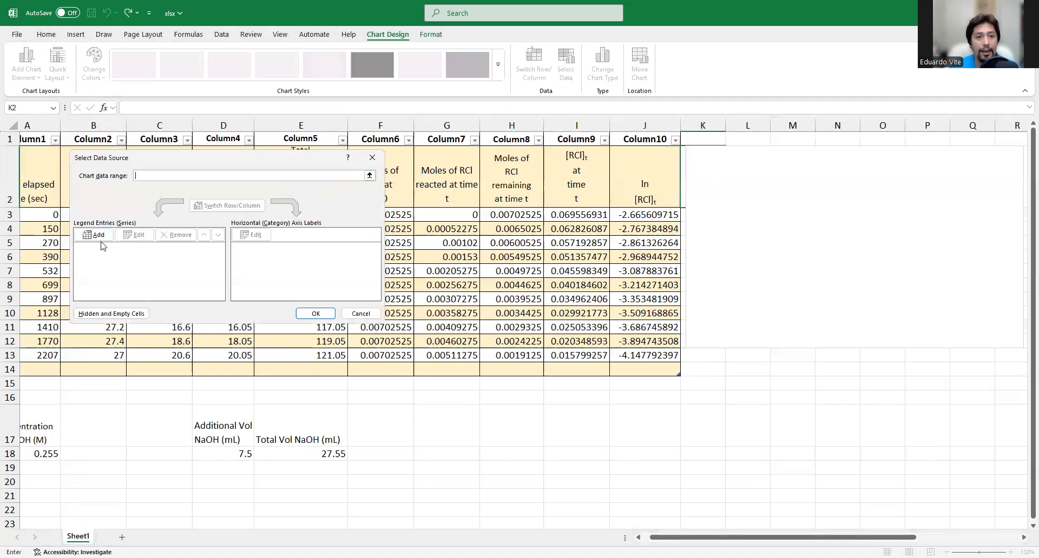
click(102, 238)
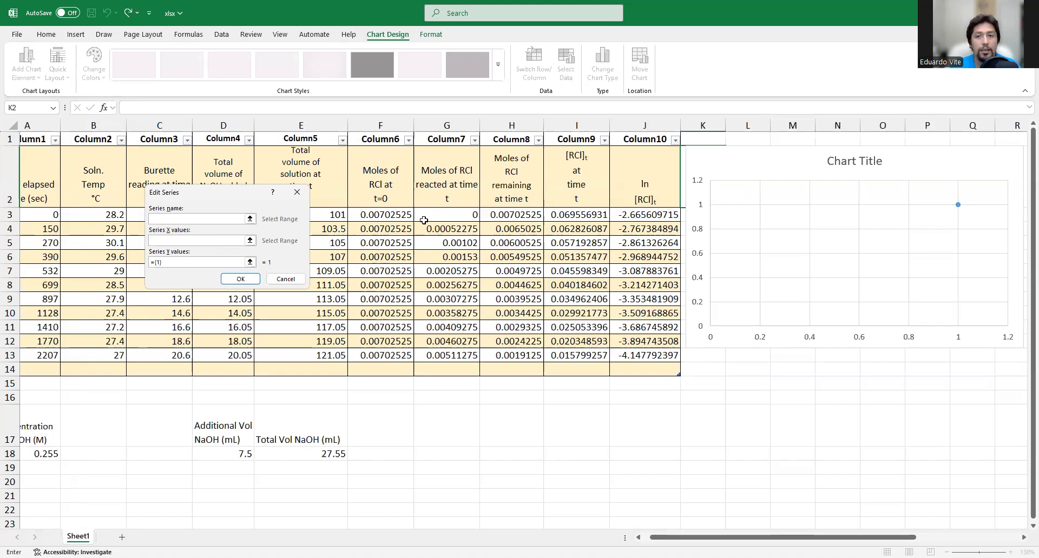
drag(855, 537, 694, 535)
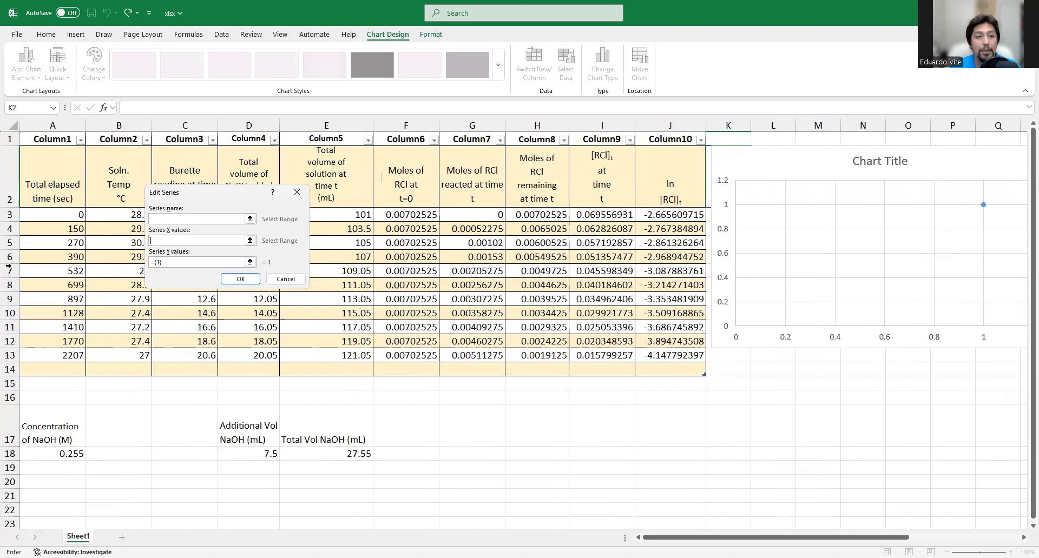
click(47, 214)
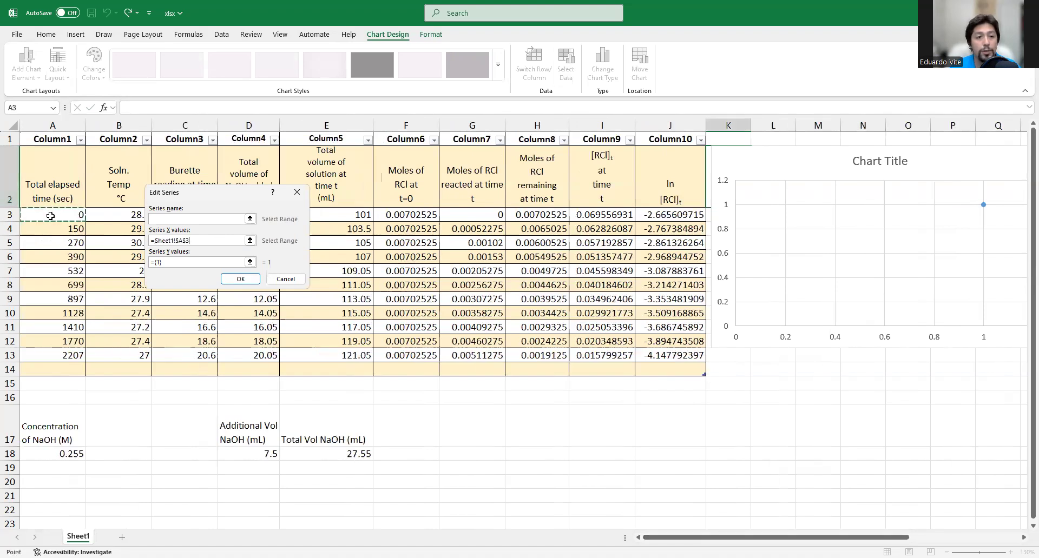
shift+click(71, 353)
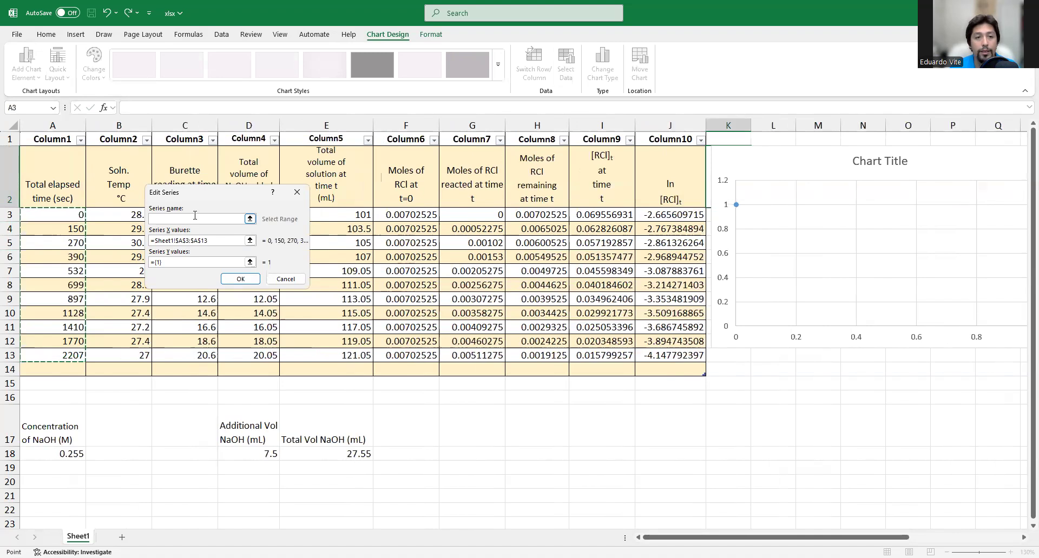
Step: Set the series Y values to the RCl concentrations in I3:I13 and apply the chart's data source
click(199, 264)
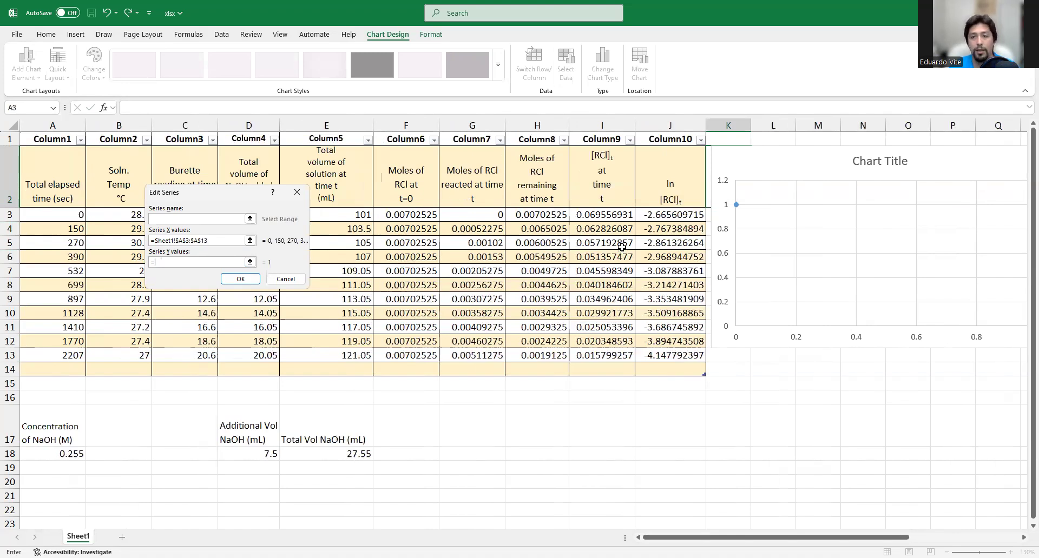
click(611, 215)
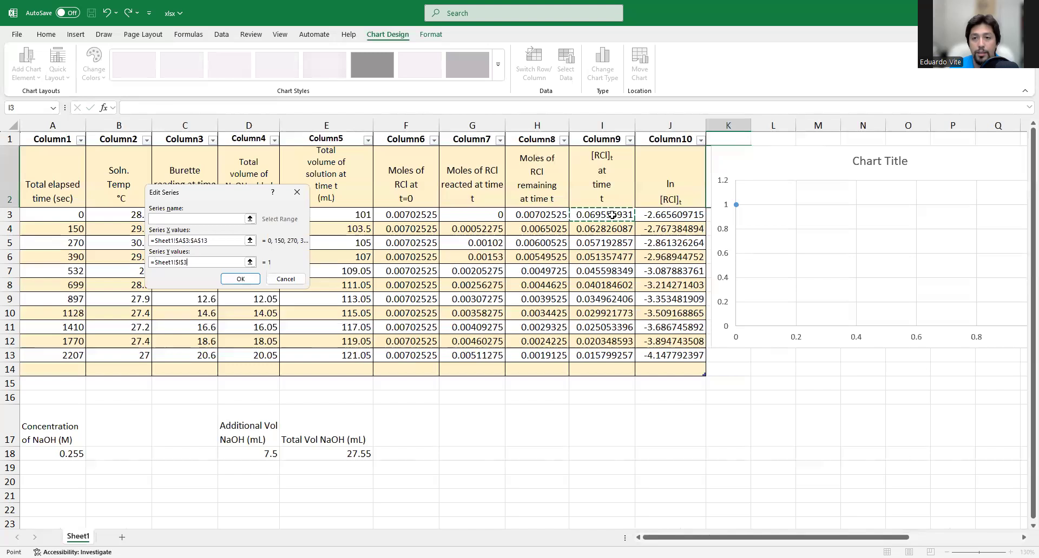
shift+click(612, 351)
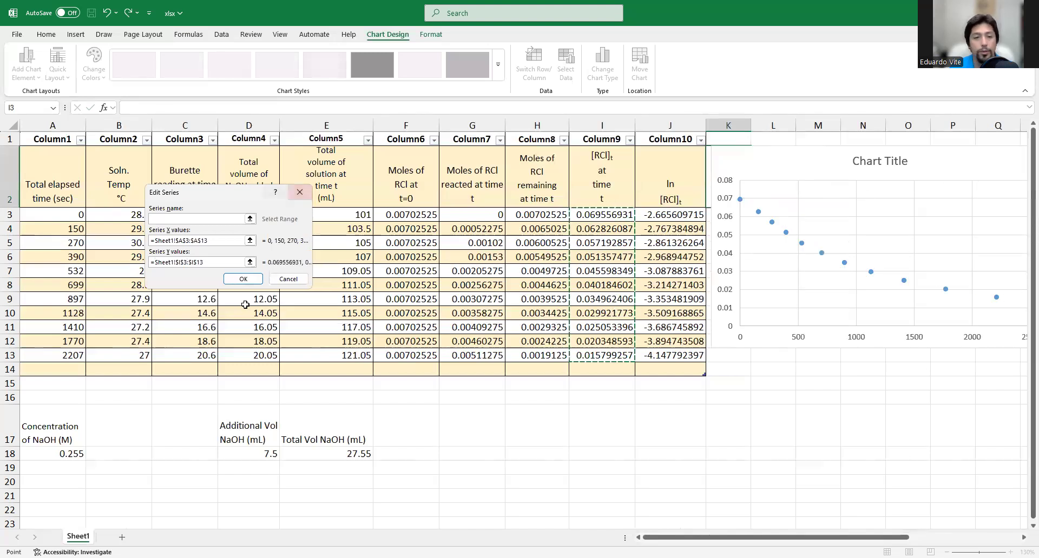
click(258, 279)
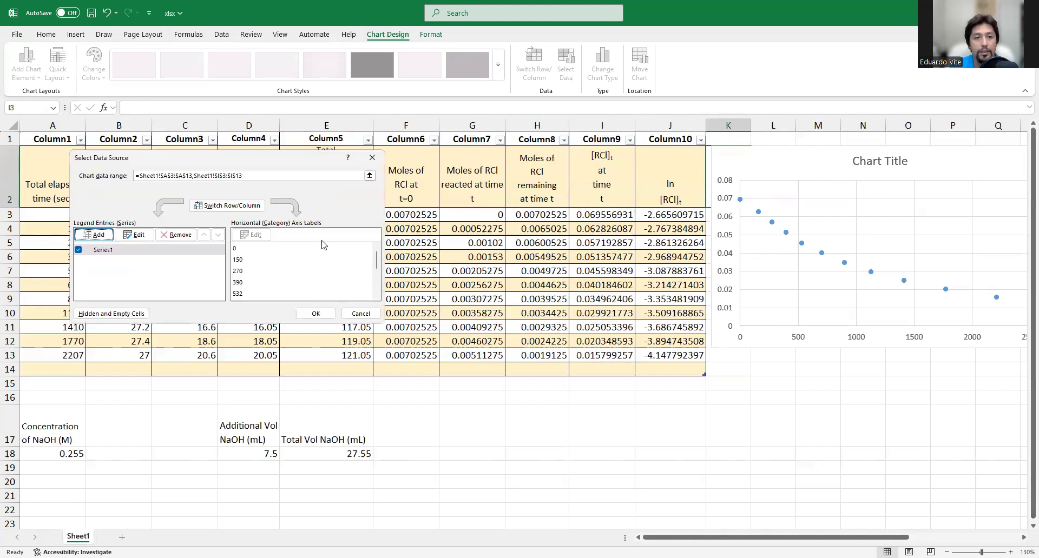
click(332, 315)
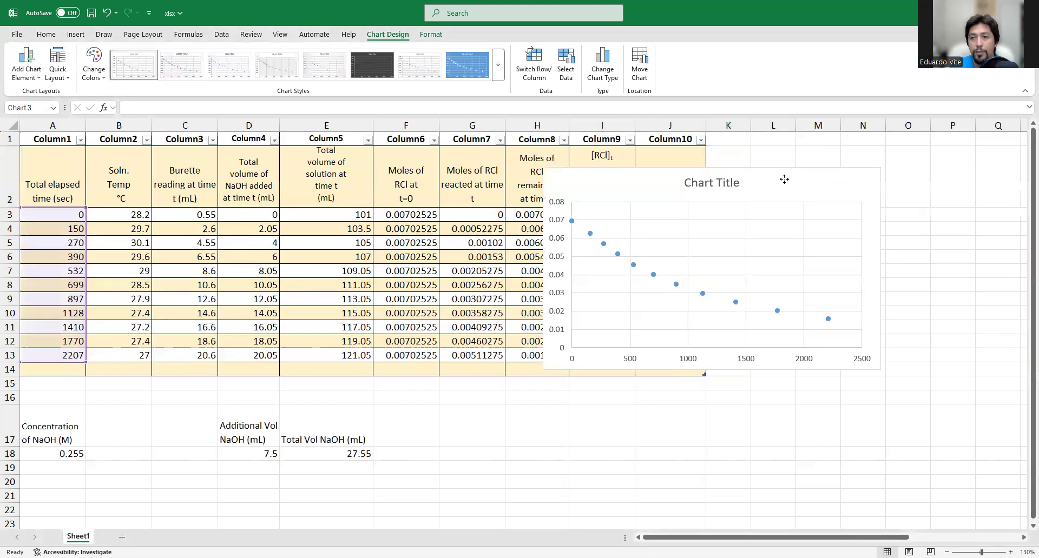
Step: Replace the chart title with "[RCl] at time t vs time (sec)"
click(735, 178)
double_click(735, 177)
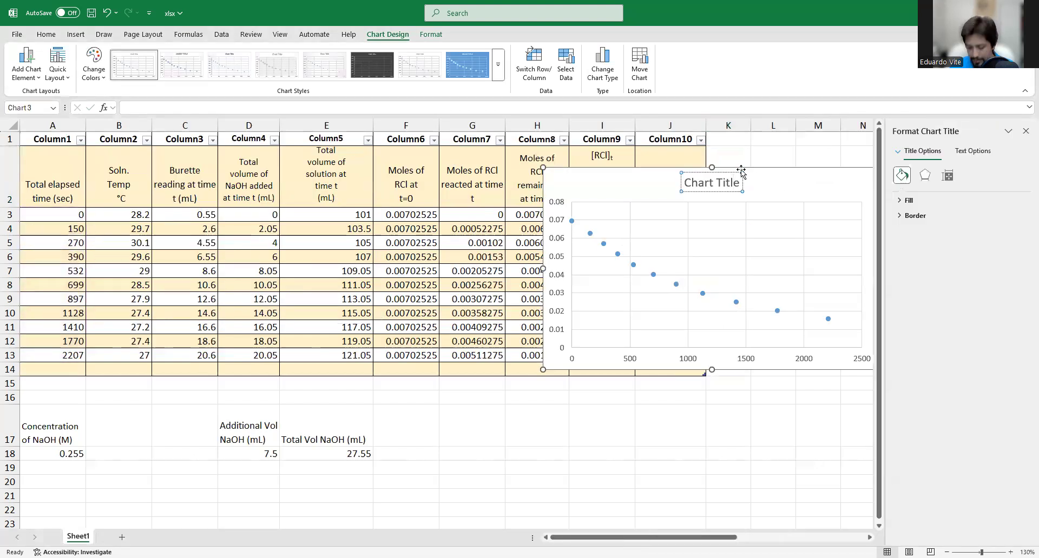
key(BackSpace)
key(BackSpace)
key(BackSpace)
key(BackSpace)
key(BackSpace)
key(BackSpace)
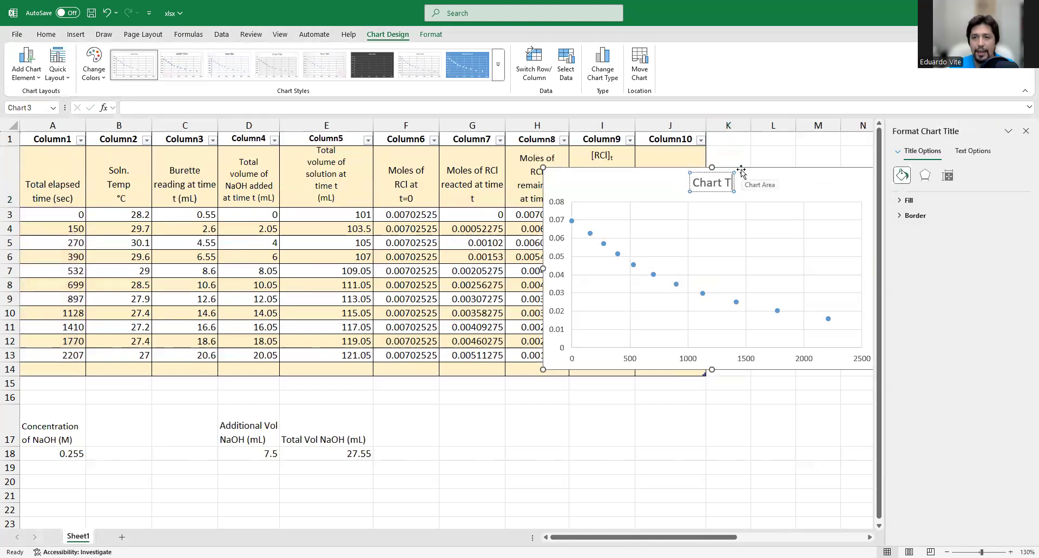
key(BackSpace)
key(BackSpace)
key(BackSpace)
key(BackSpace)
key(BackSpace)
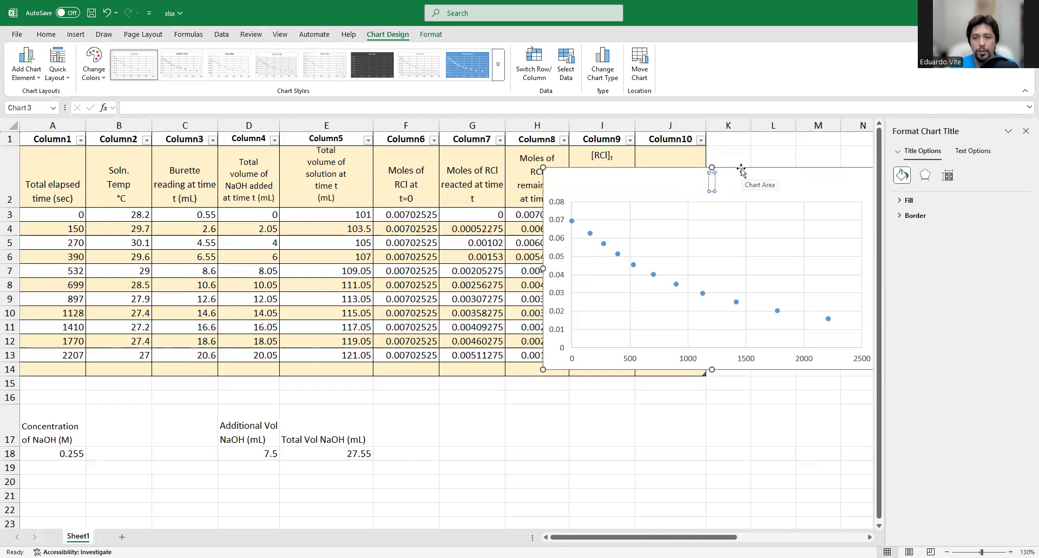
text(M)
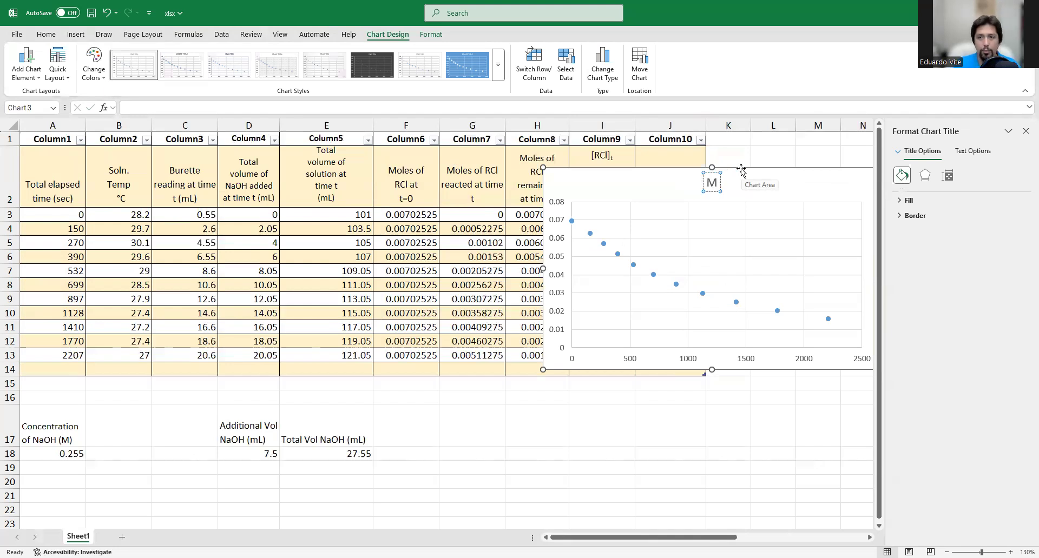
key(BackSpace)
text([RCl] at time)
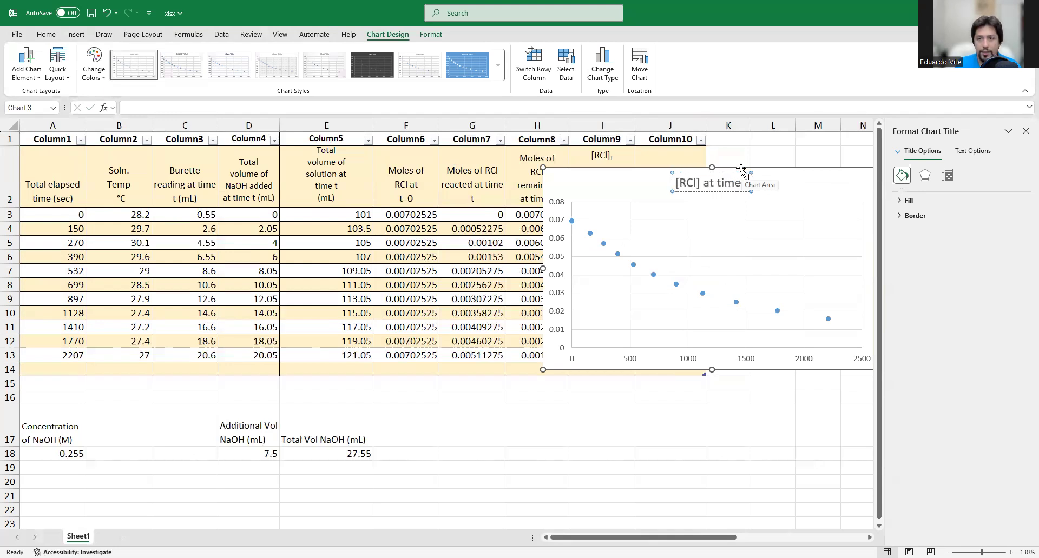
text( t)
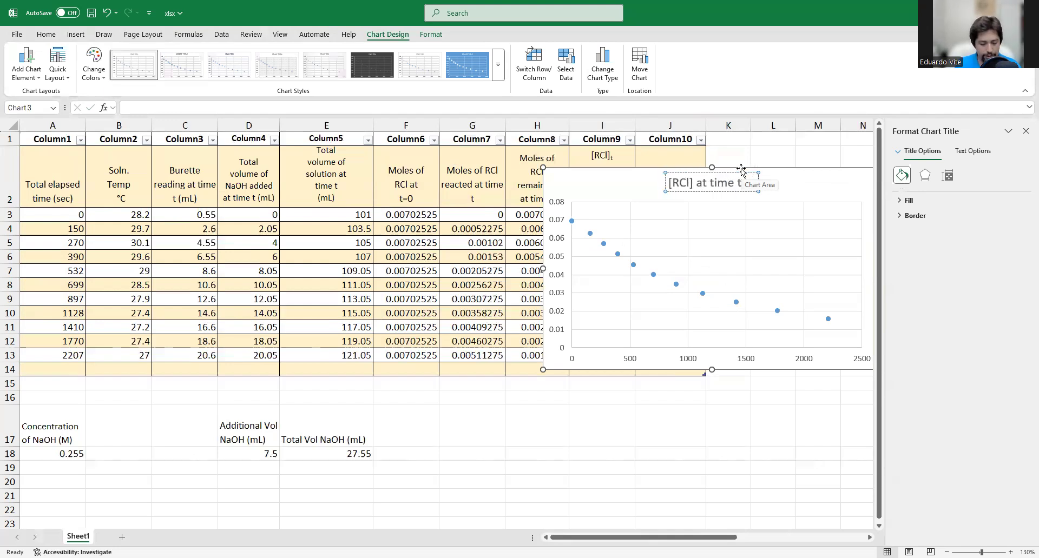
text( (s time)
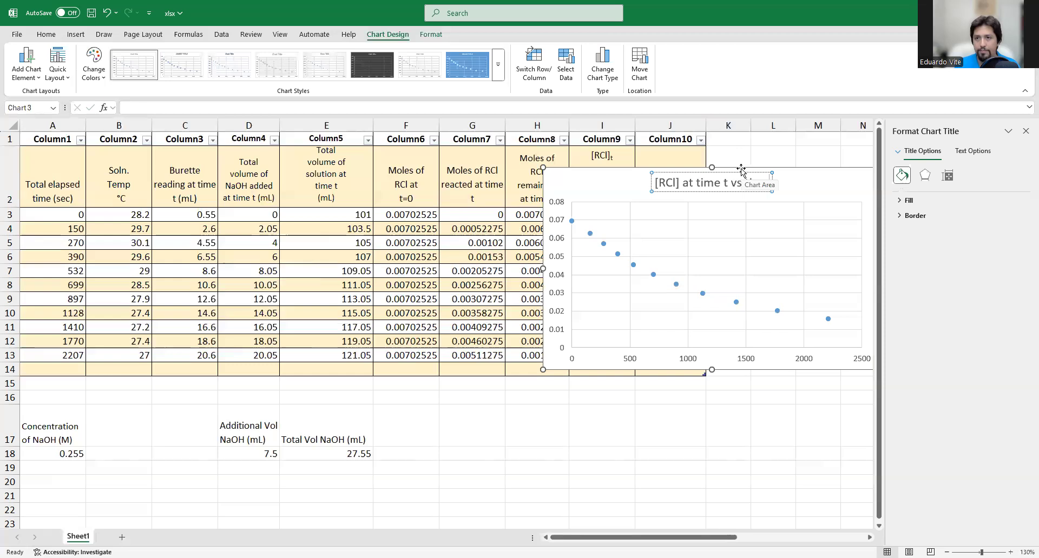
text( (sec))
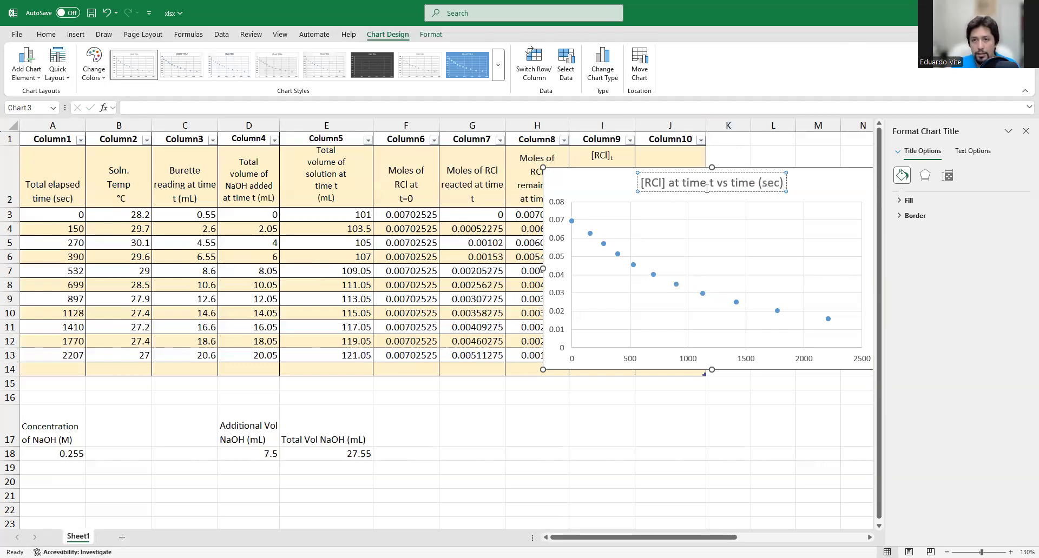
Step: Reposition the concentration chart over the table's last columns so that the whole chart is in view
click(559, 226)
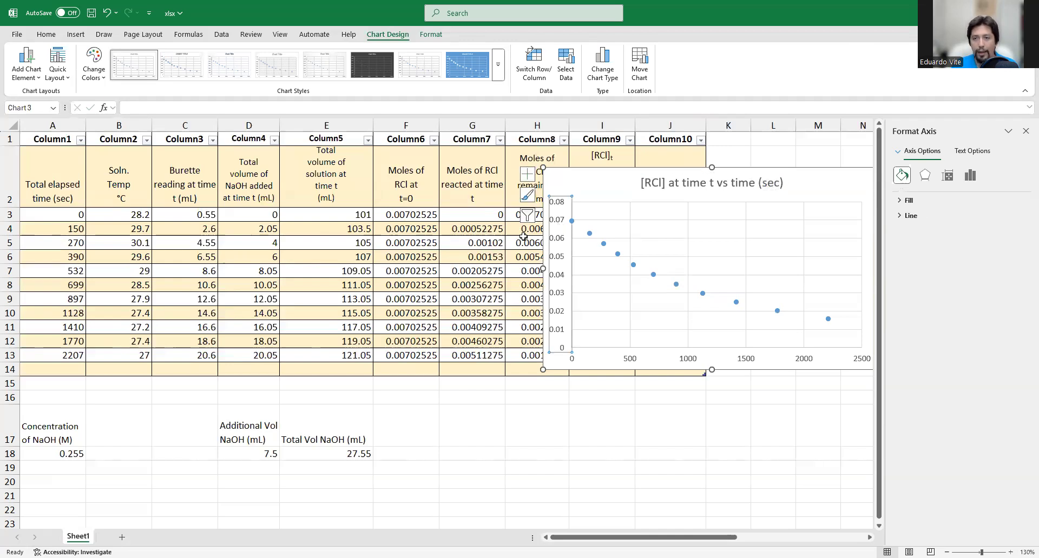
click(853, 177)
drag(853, 176, 785, 184)
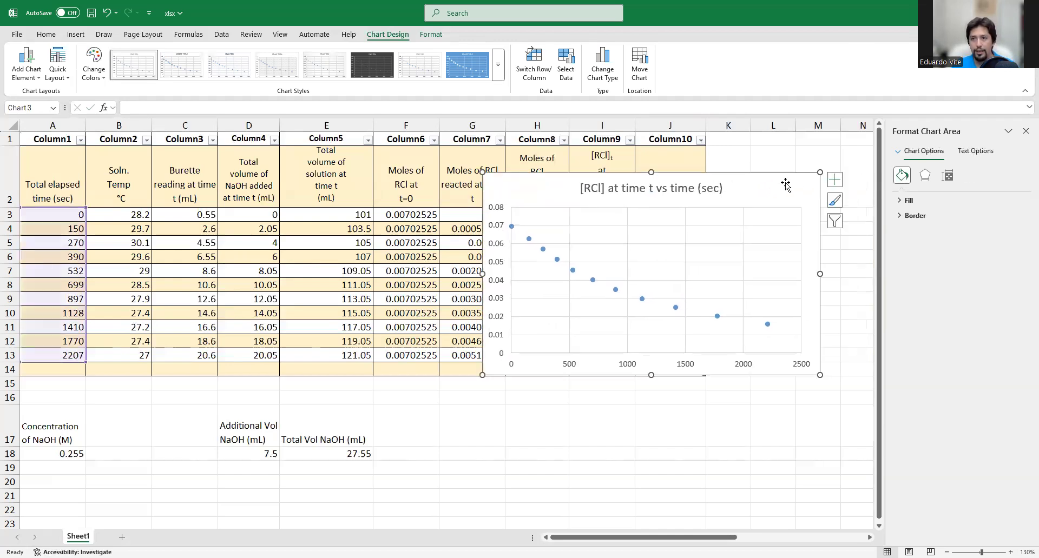
Step: Add axis titles and a trendline to the RCl concentration chart
click(834, 179)
click(882, 205)
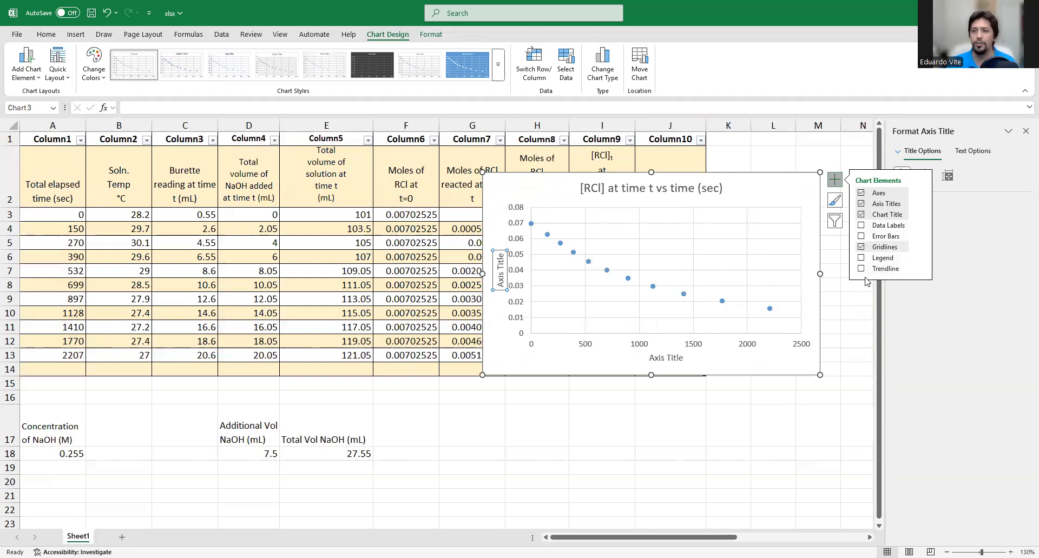
click(861, 268)
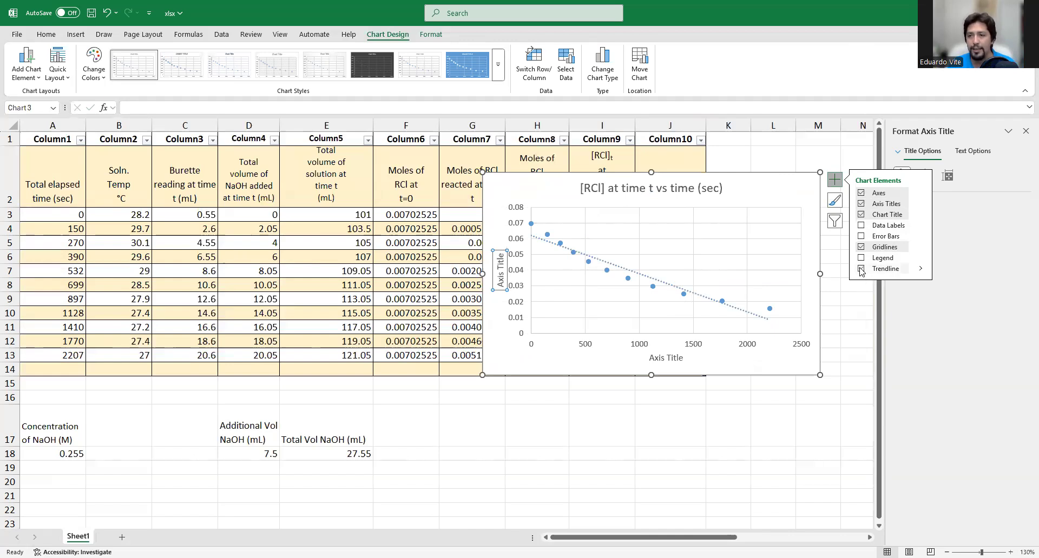
click(771, 196)
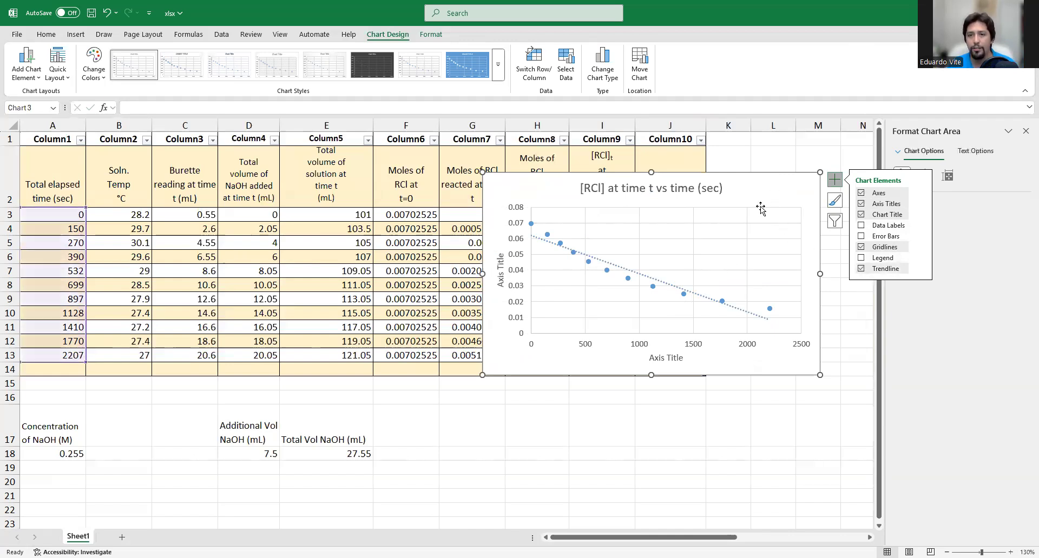
Step: Replace the vertical axis title of the concentration chart with "[Rcl] at time t"
click(501, 268)
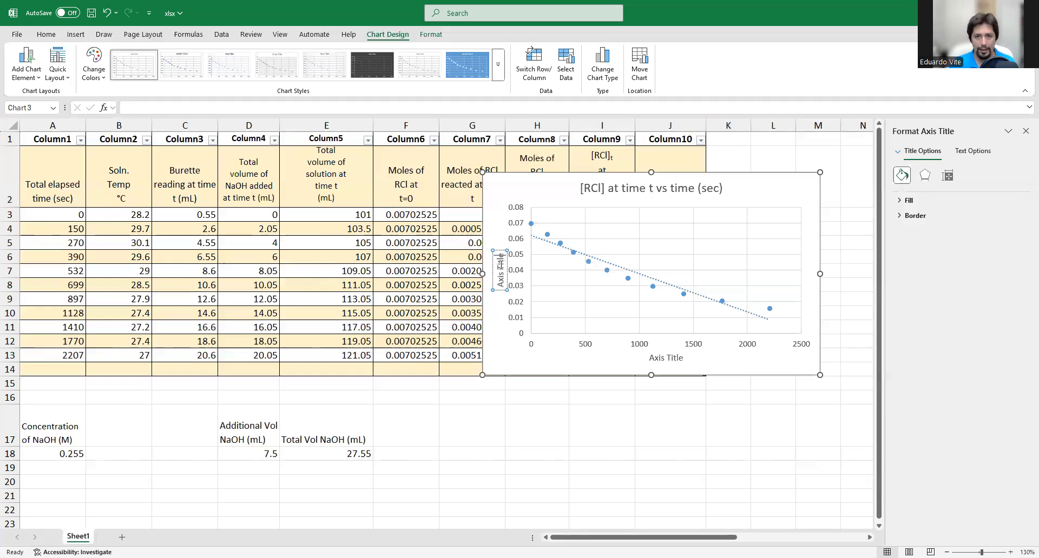
key(BackSpace)
key(BackSpace)
key(BackSpace)
key(BackSpace)
key(BackSpace)
key(BackSpace)
key(BackSpace)
key(BackSpace)
key(BackSpace)
key(BackSpace)
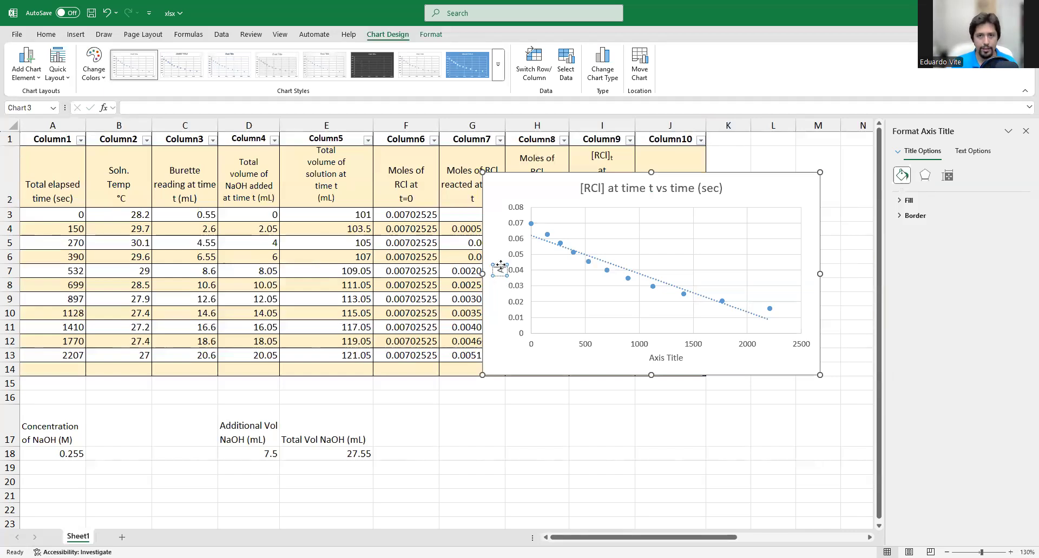
text([RCl)
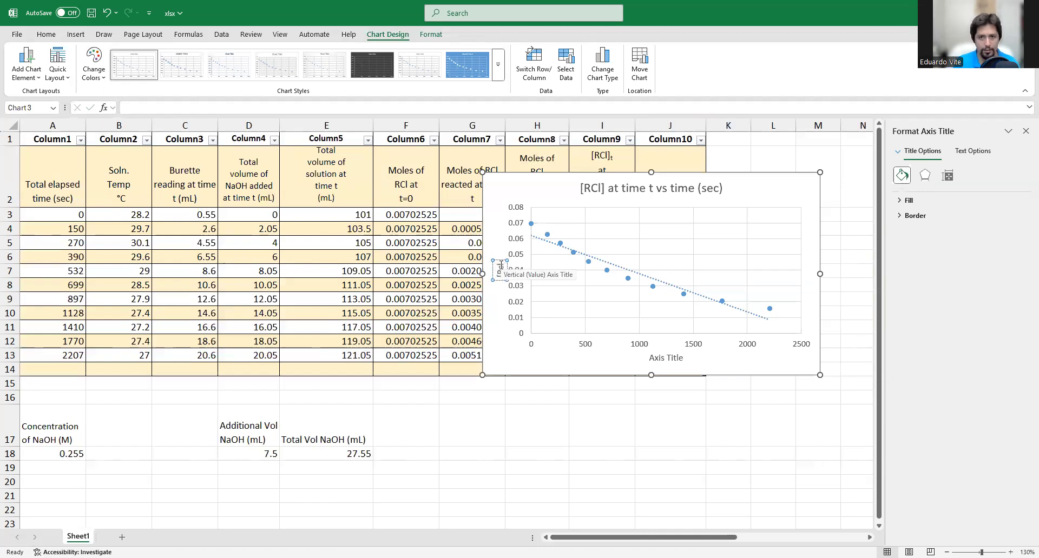
text(] at time t)
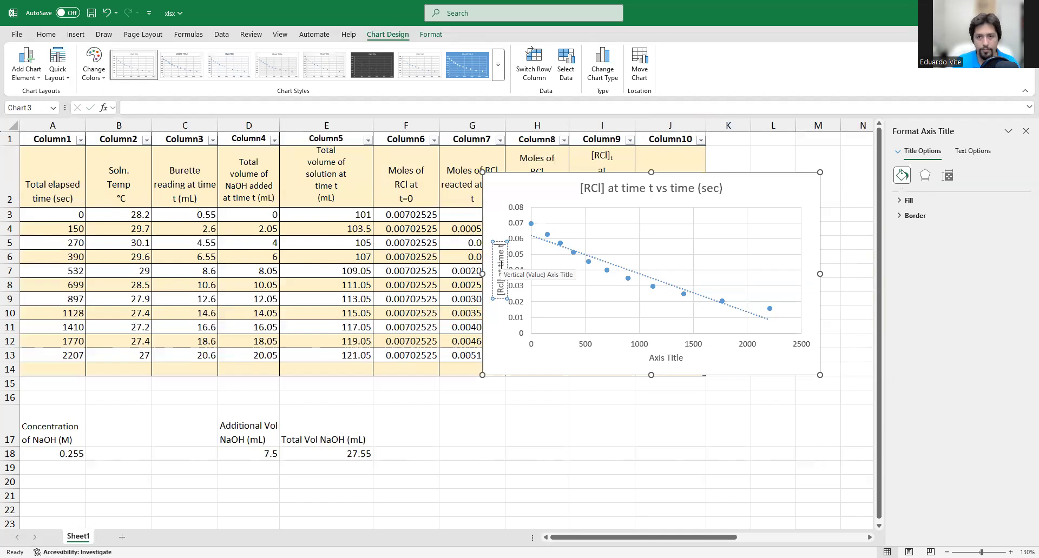
Step: Replace the horizontal axis title of the chart with "Time (sec)"
click(661, 358)
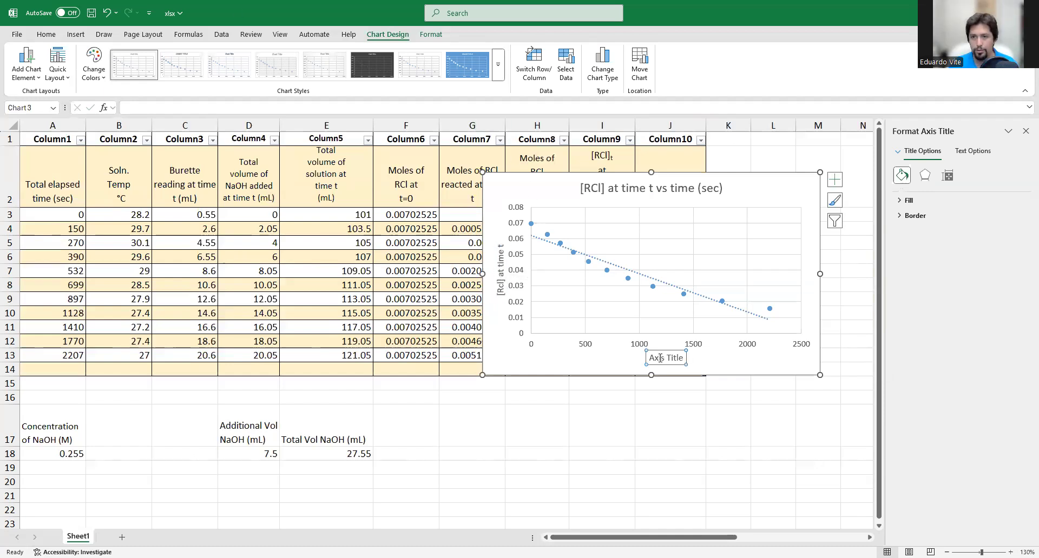
click(659, 358)
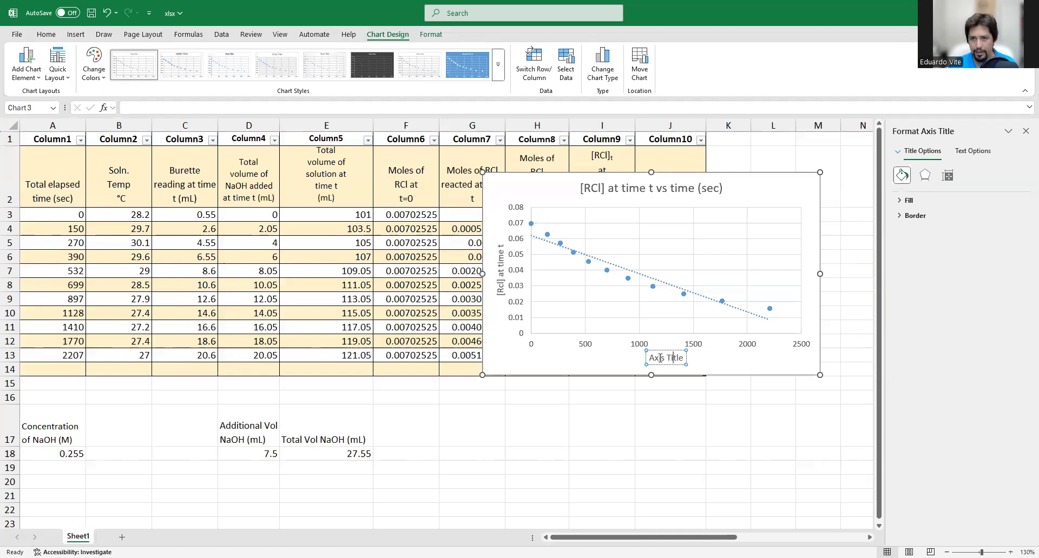
key(BackSpace)
key(BackSpace)
key(BackSpace)
key(BackSpace)
key(BackSpace)
key(BackSpace)
key(BackSpace)
key(BackSpace)
key(BackSpace)
key(BackSpace)
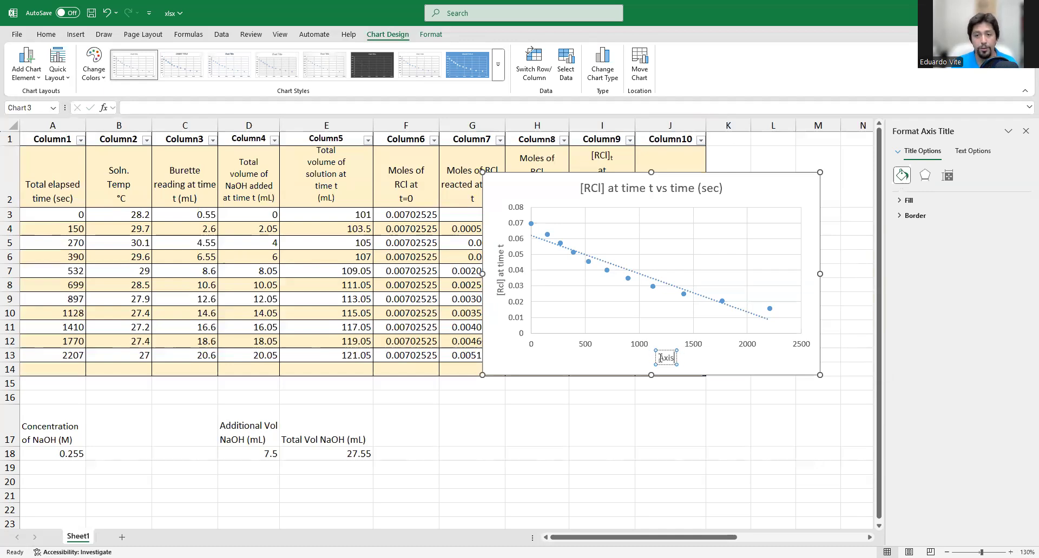
text(Tim)
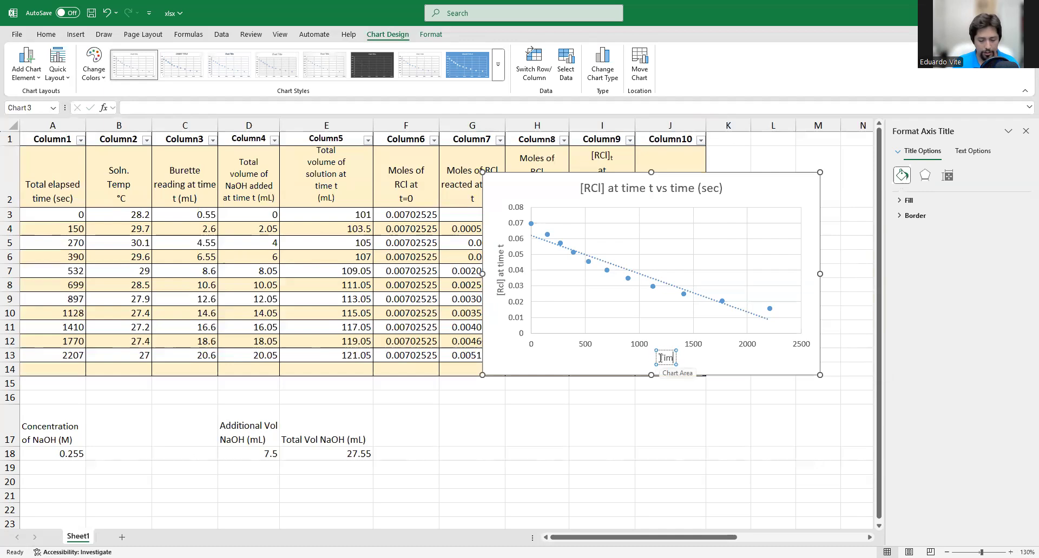
text(e (sec))
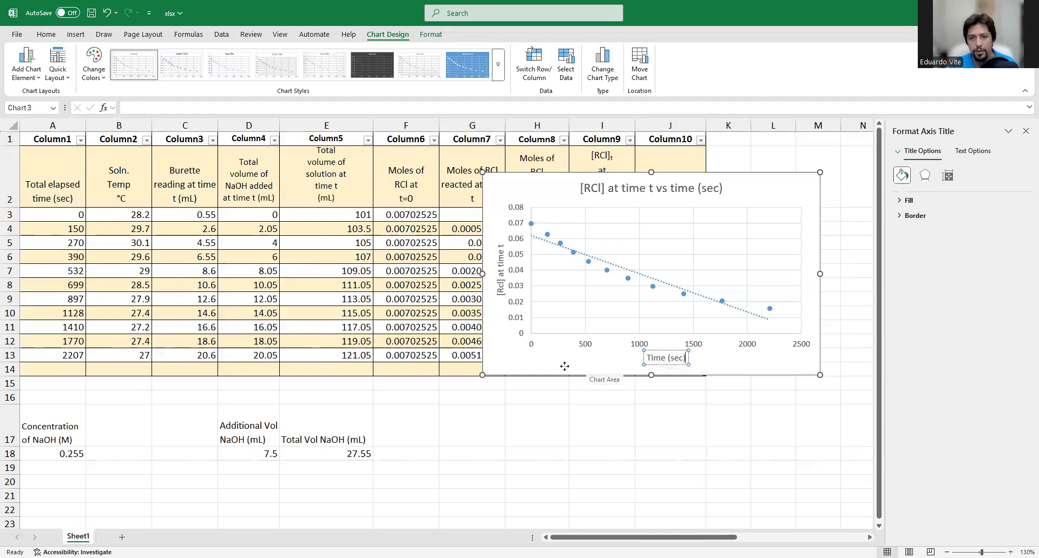
Step: Enlarge the chart and change its trendline from linear to exponential
drag(479, 376, 369, 422)
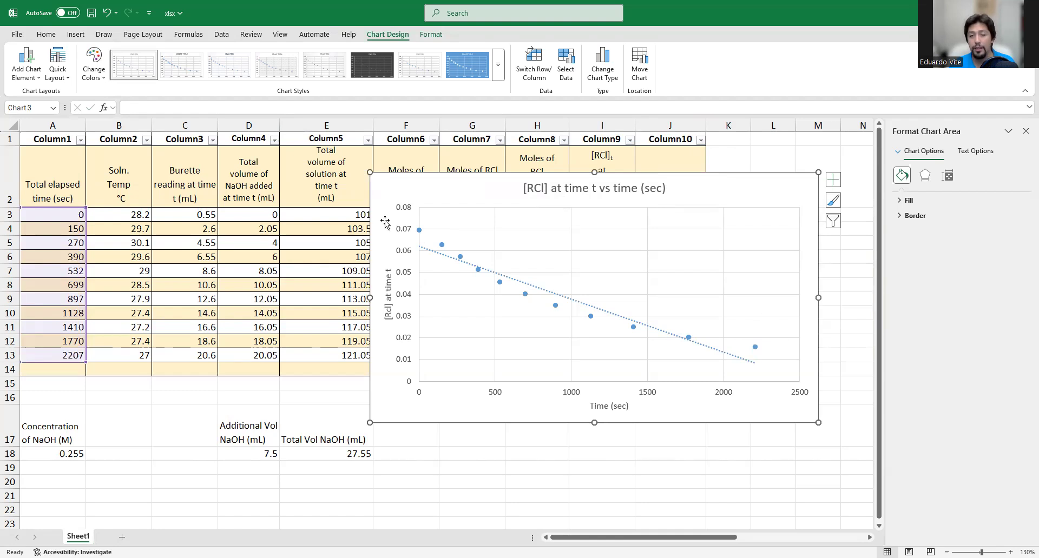
click(656, 332)
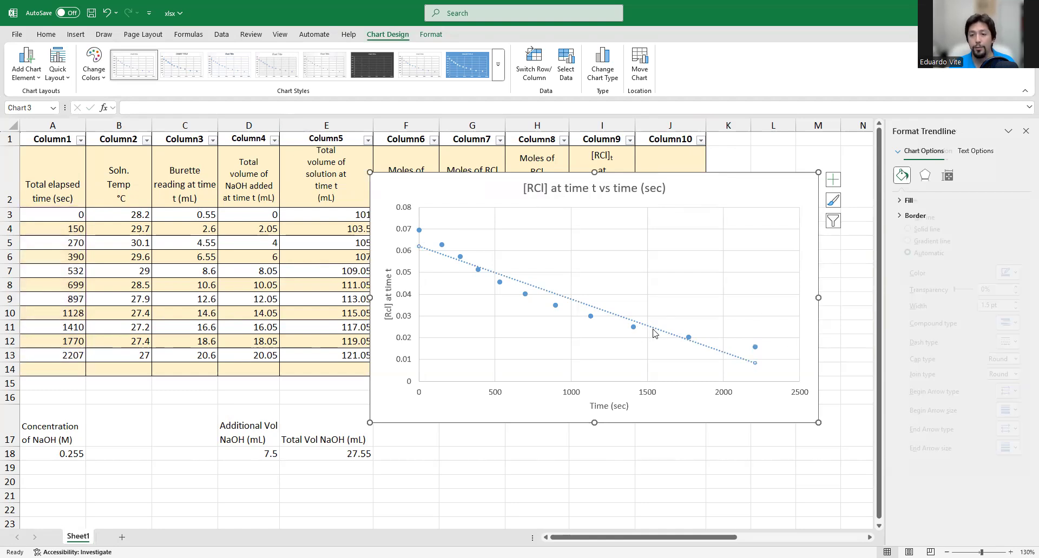
right_click(658, 333)
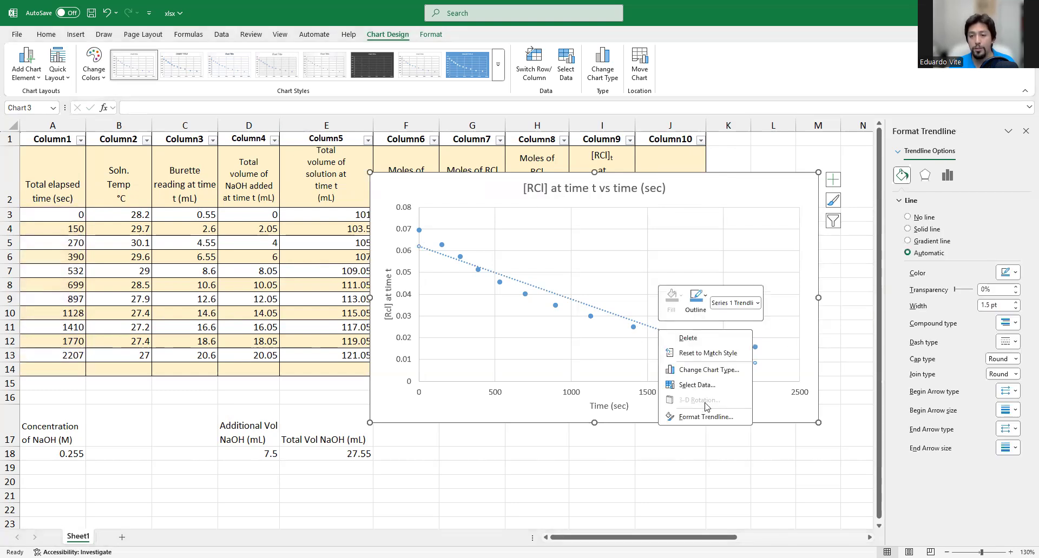
click(721, 417)
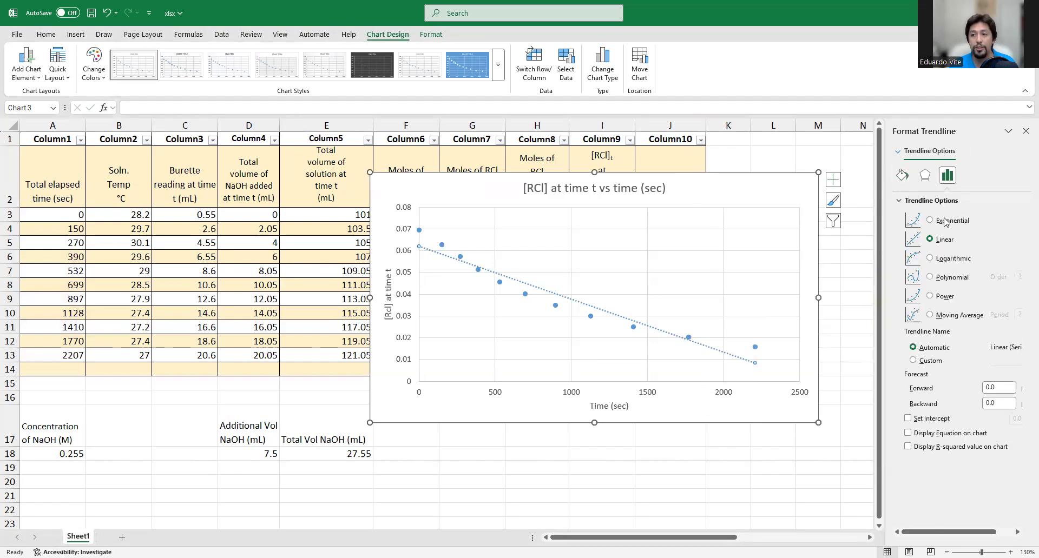
click(930, 221)
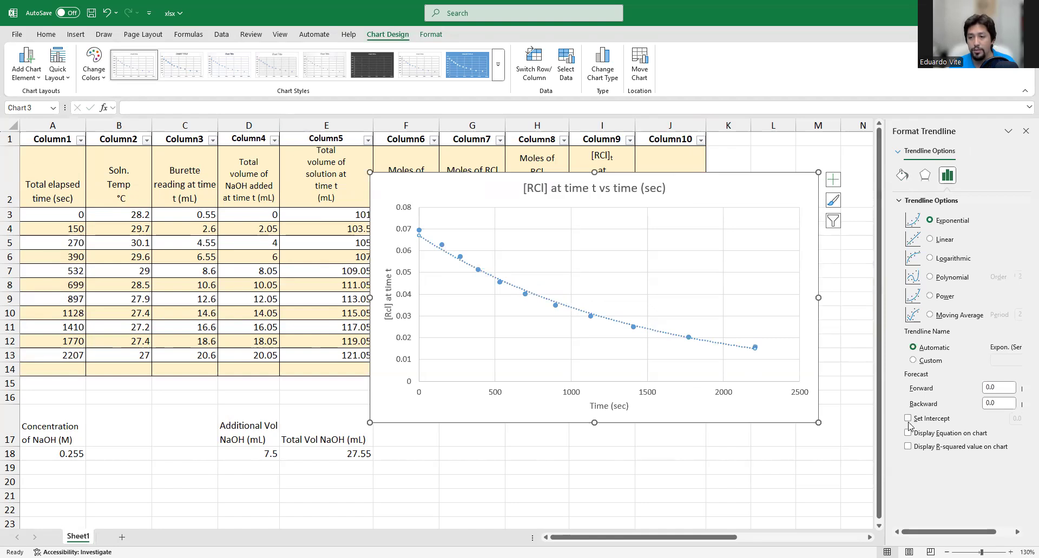
Step: Display the trendline's equation and R-squared value on the chart and place their label in the empty area above the curve
click(909, 433)
click(735, 344)
drag(735, 344, 766, 216)
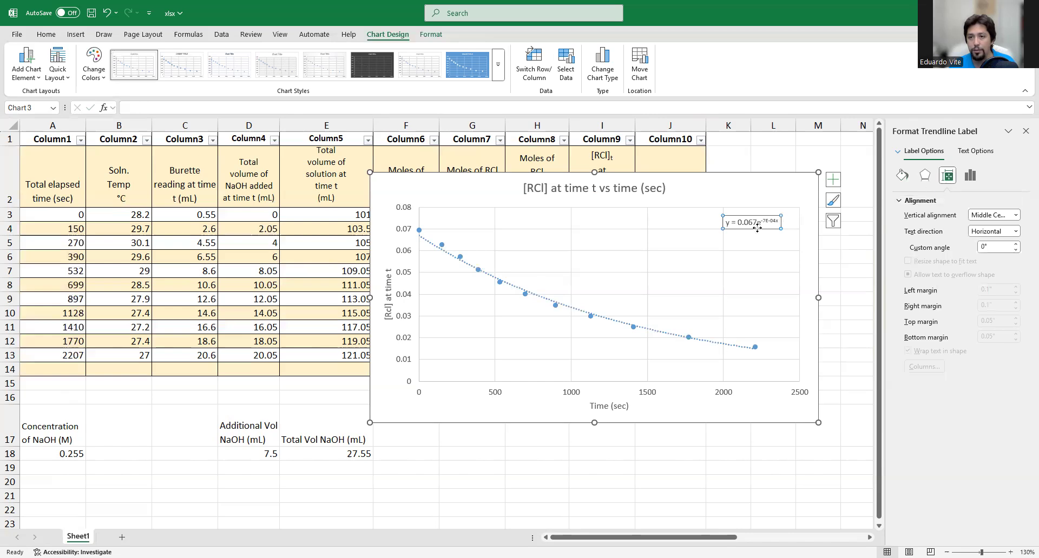
right_click(734, 349)
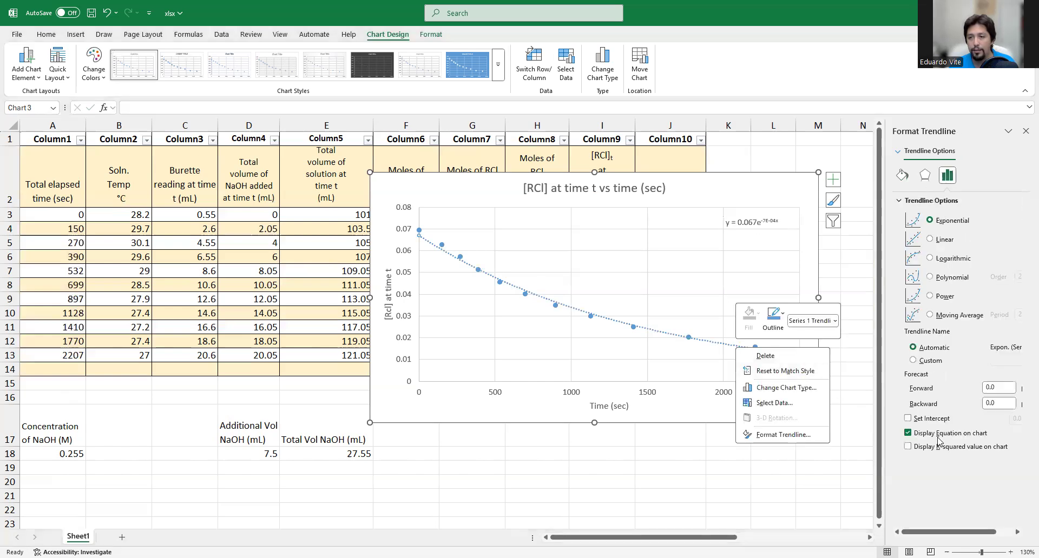
click(955, 449)
click(760, 226)
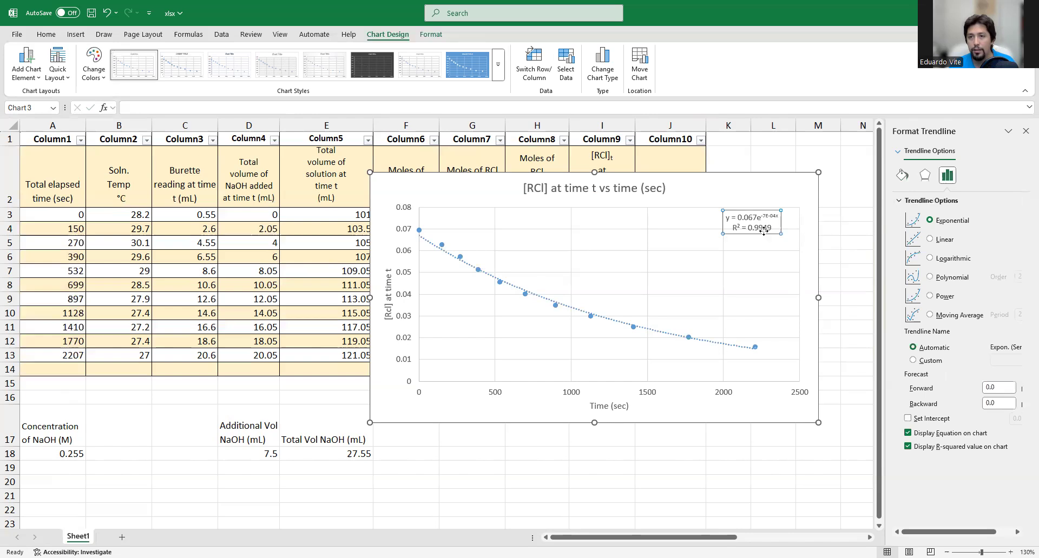
drag(766, 243, 765, 243)
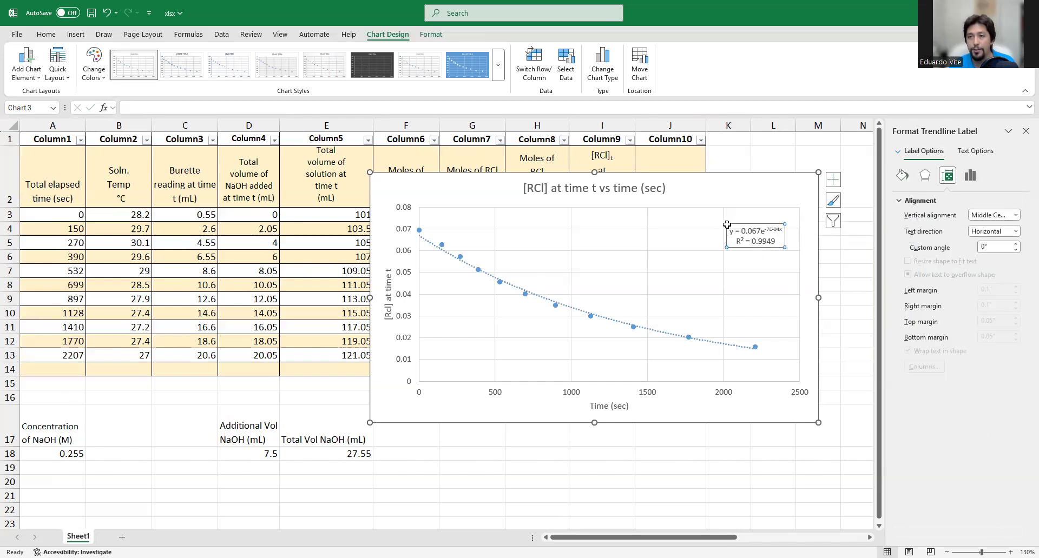
click(1025, 132)
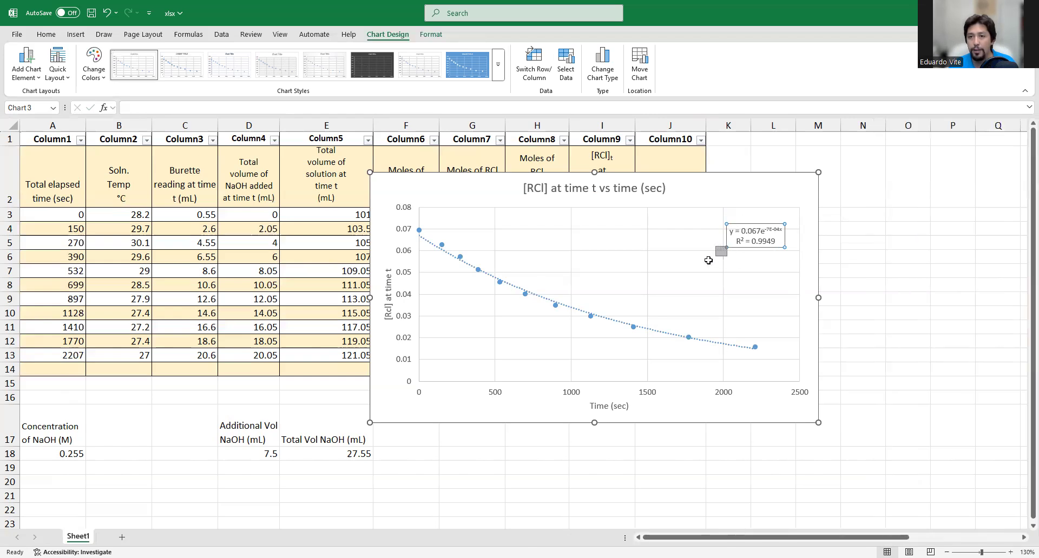
Step: Increase the trendline equation label's font size to 16 and shift the label so it stays inside the plot area
click(751, 241)
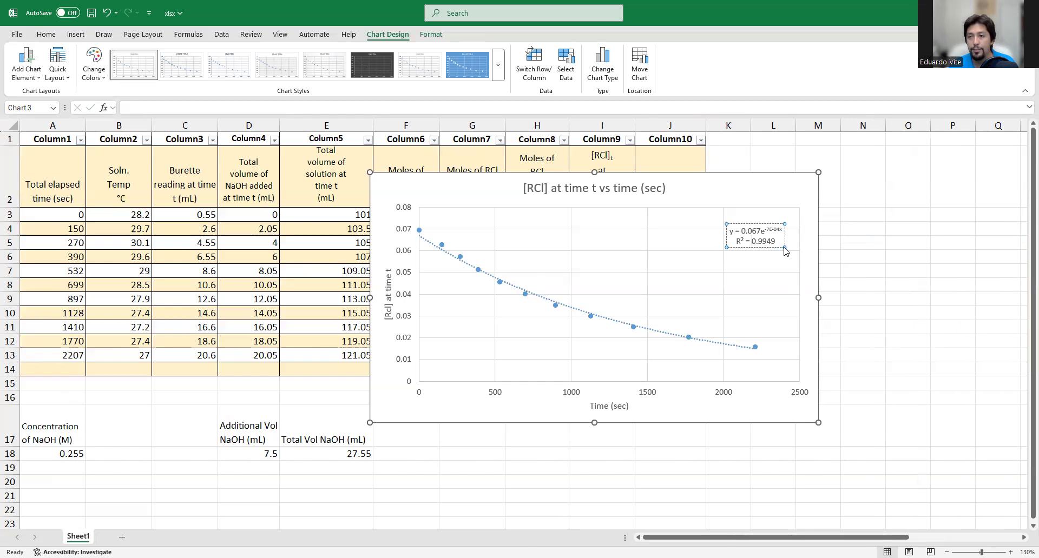
key(Right)
key(Right)
key(Right)
key(Right)
key(Right)
click(768, 223)
triple_click(775, 244)
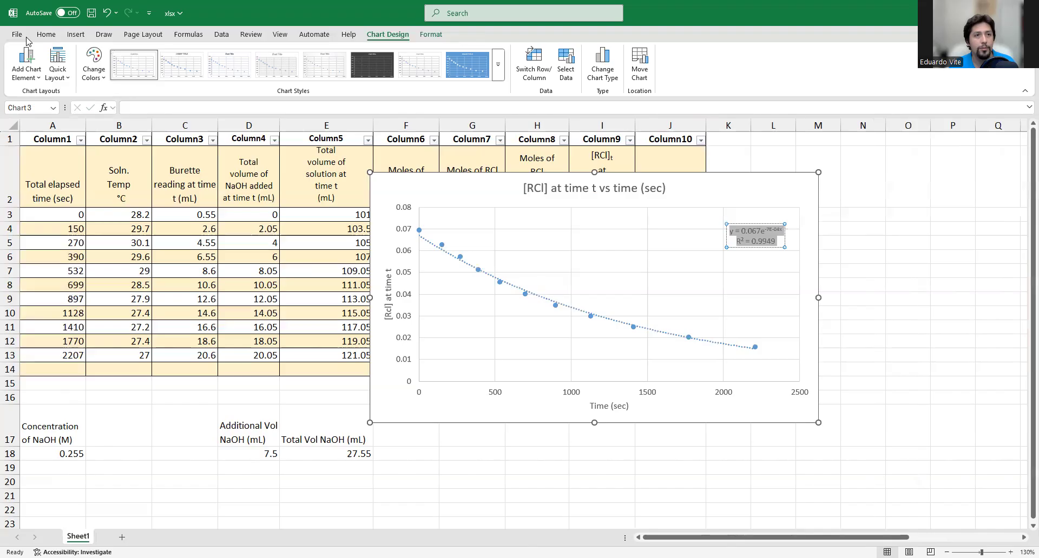
click(45, 34)
click(201, 55)
click(201, 55)
click(202, 55)
click(201, 55)
click(201, 54)
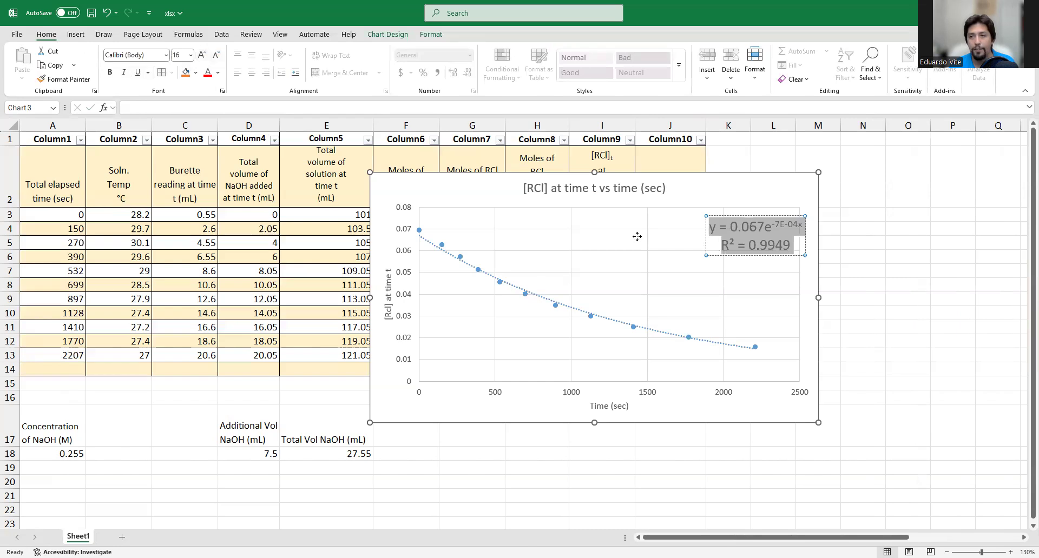
drag(730, 216, 711, 217)
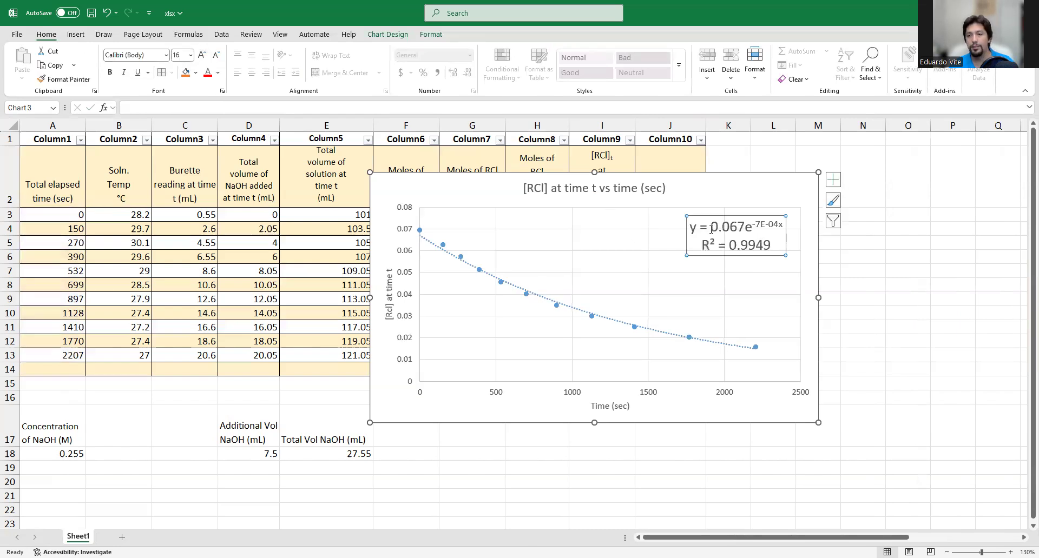
Step: Examine the coefficient and the exponent in the trendline equation
mouse_move(710, 227)
mouse_down()
mouse_move(784, 226)
mouse_move(711, 227)
mouse_up()
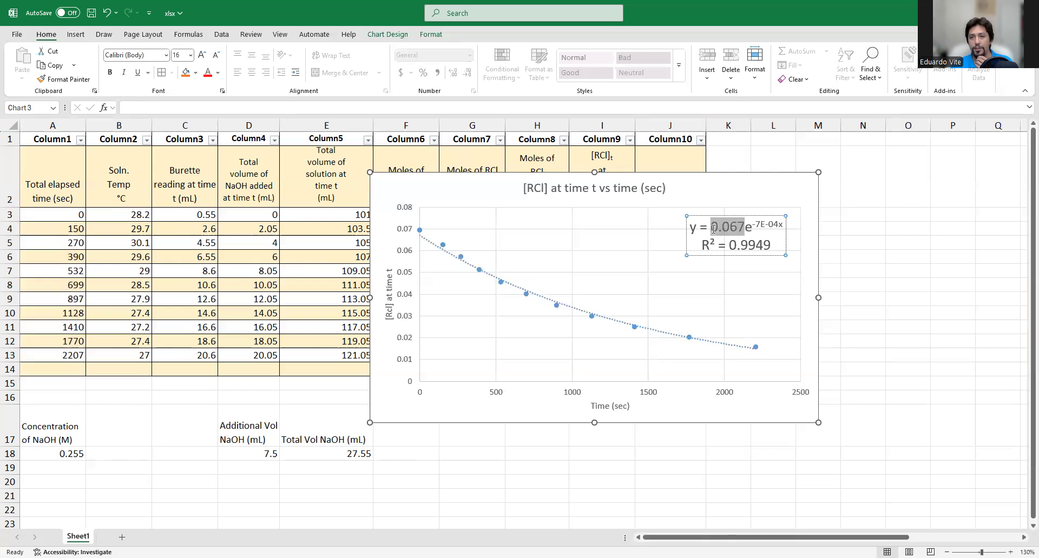
click(782, 224)
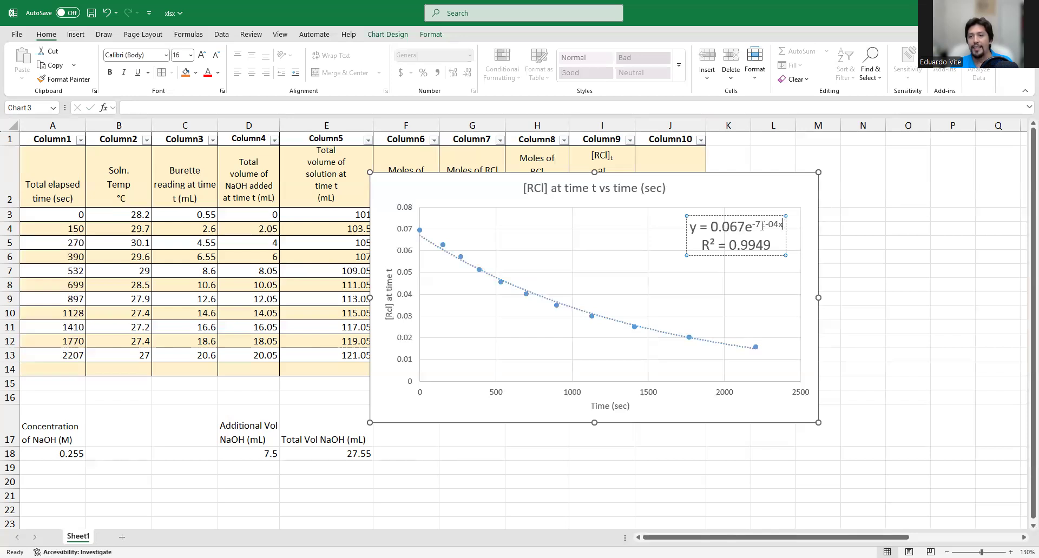
drag(757, 227, 777, 229)
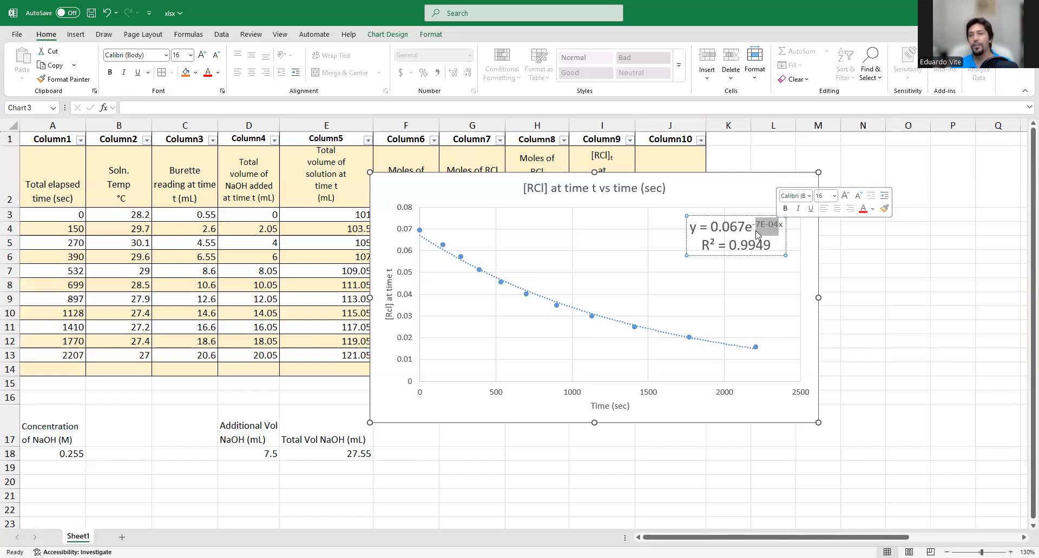
click(695, 206)
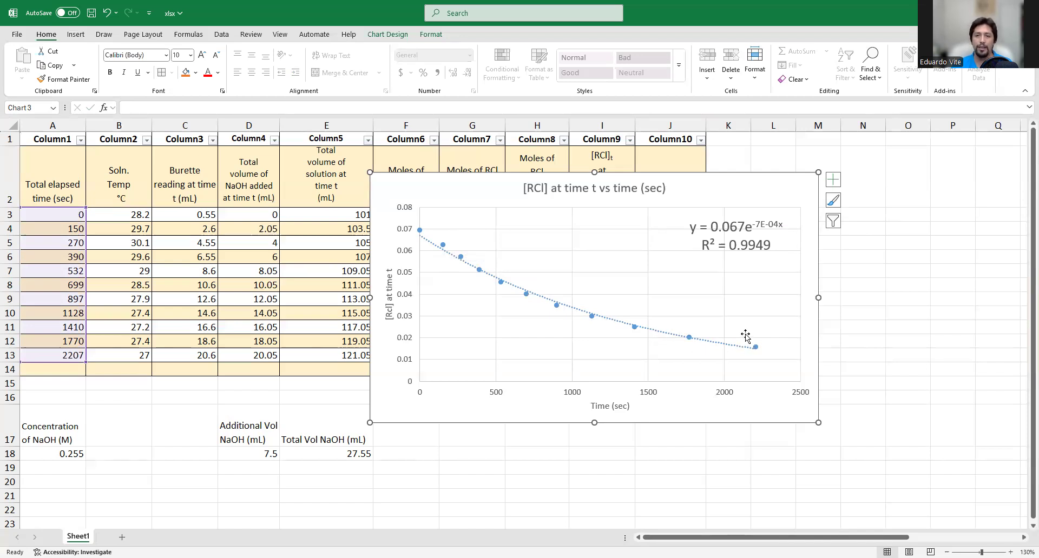
Step: Move the chart beside the table and shrink it to fit columns K to Q, leaving the table uncovered
drag(761, 188, 906, 195)
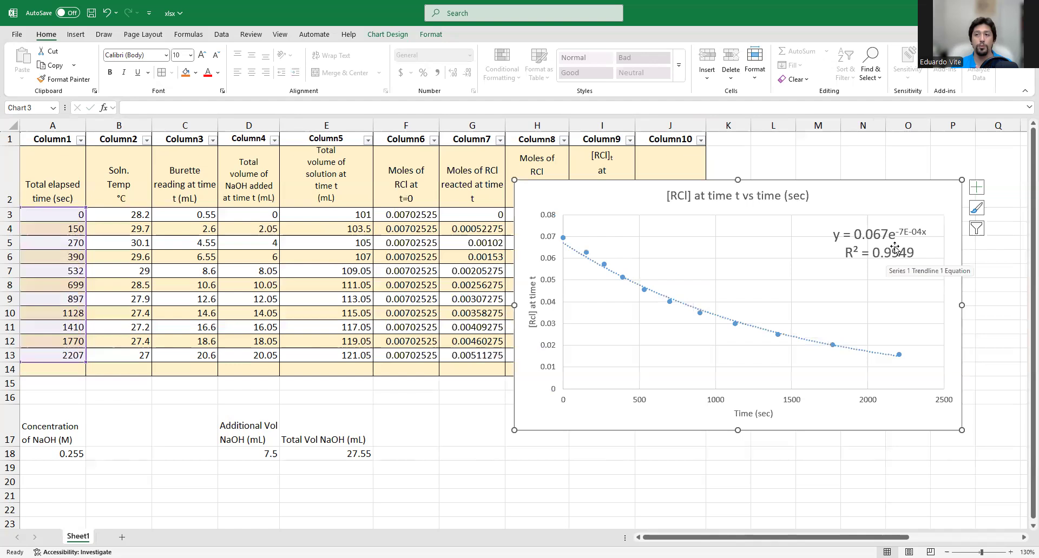
scroll(914, 257, down, 2)
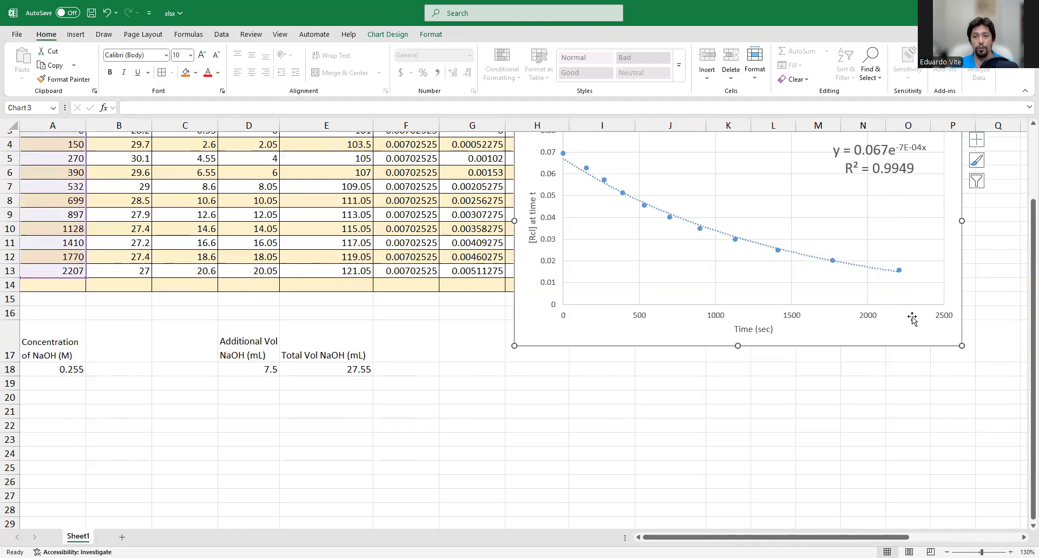
scroll(914, 257, up, 2)
drag(916, 232, 878, 157)
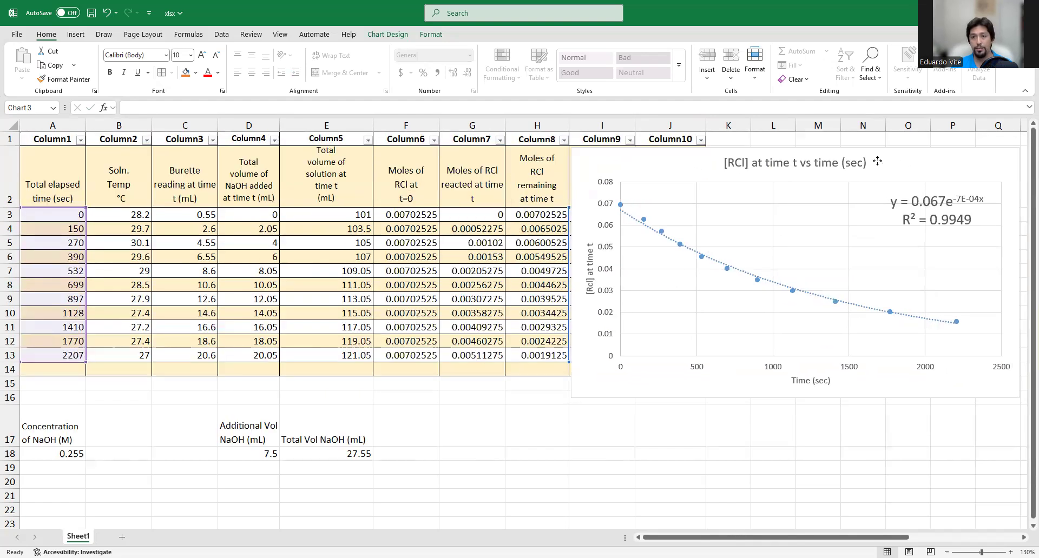
drag(568, 397, 651, 373)
drag(650, 372, 708, 379)
scroll(823, 292, down, 1)
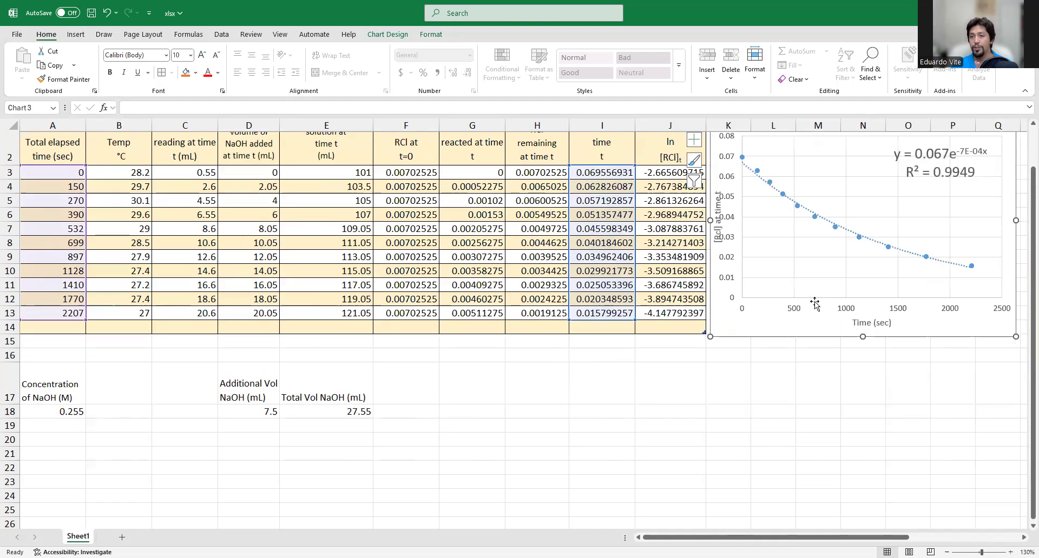
scroll(814, 304, up, 1)
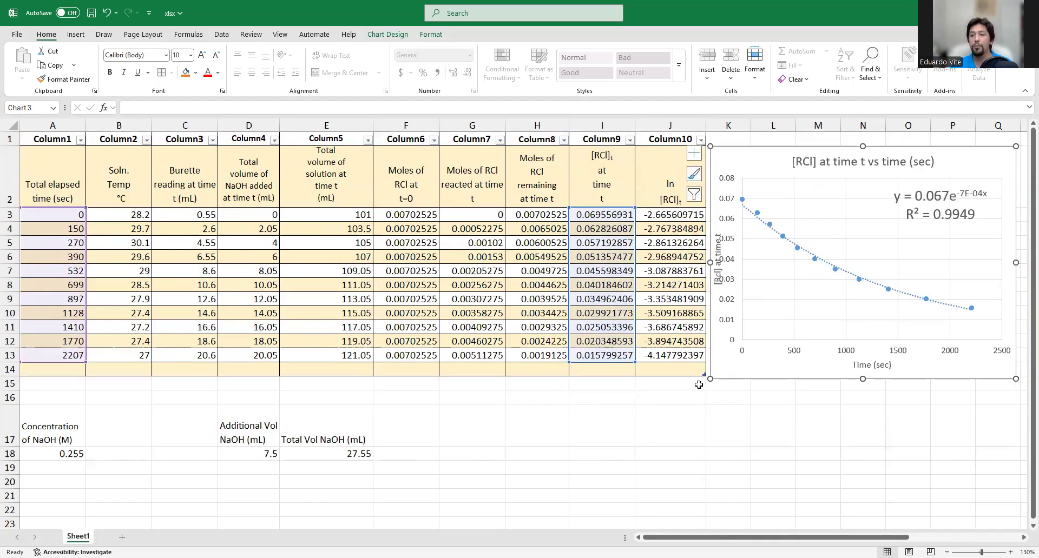
Step: Resize the chart to span about columns J to Q and reach just below row 16
drag(707, 380, 552, 431)
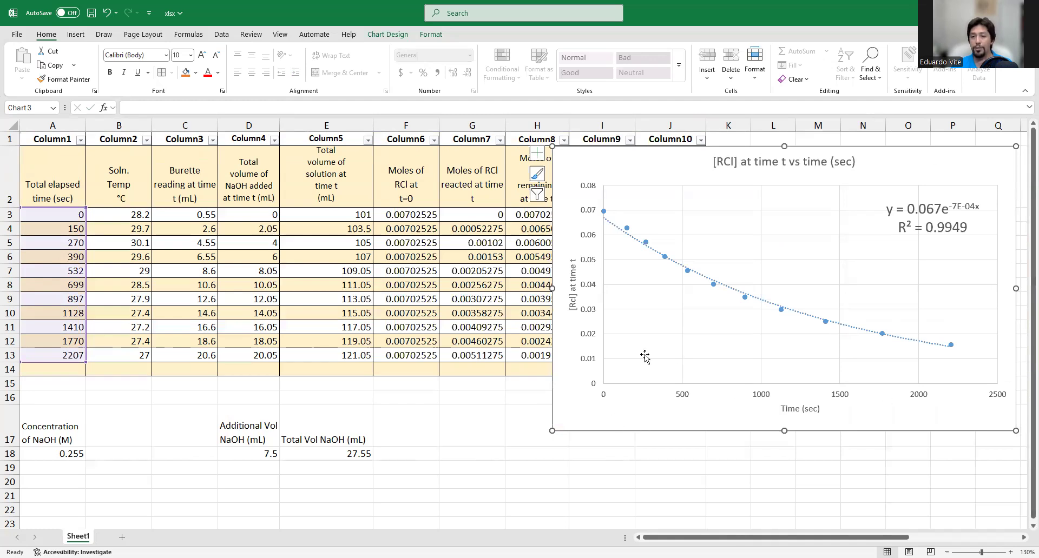
click(920, 400)
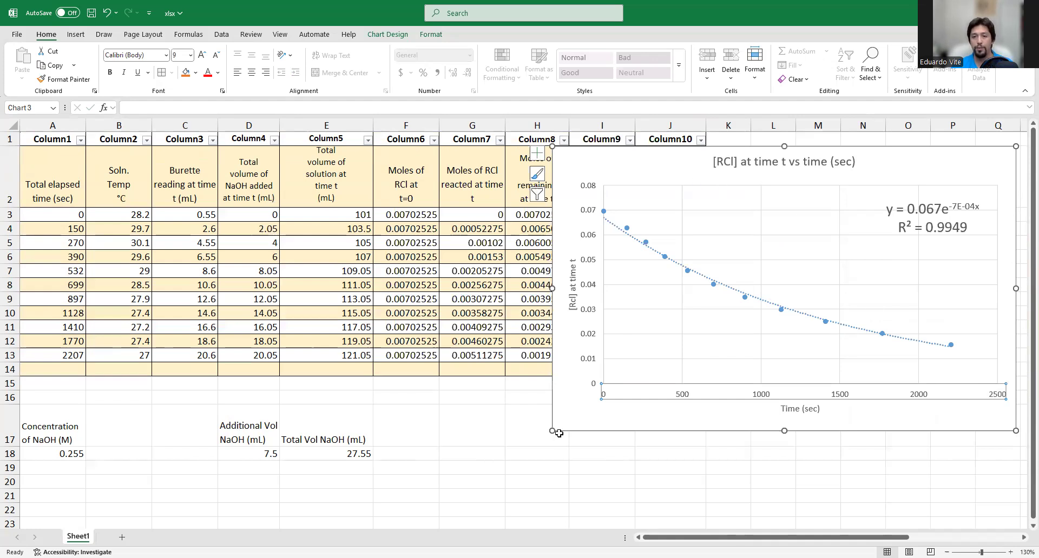
drag(552, 431, 630, 412)
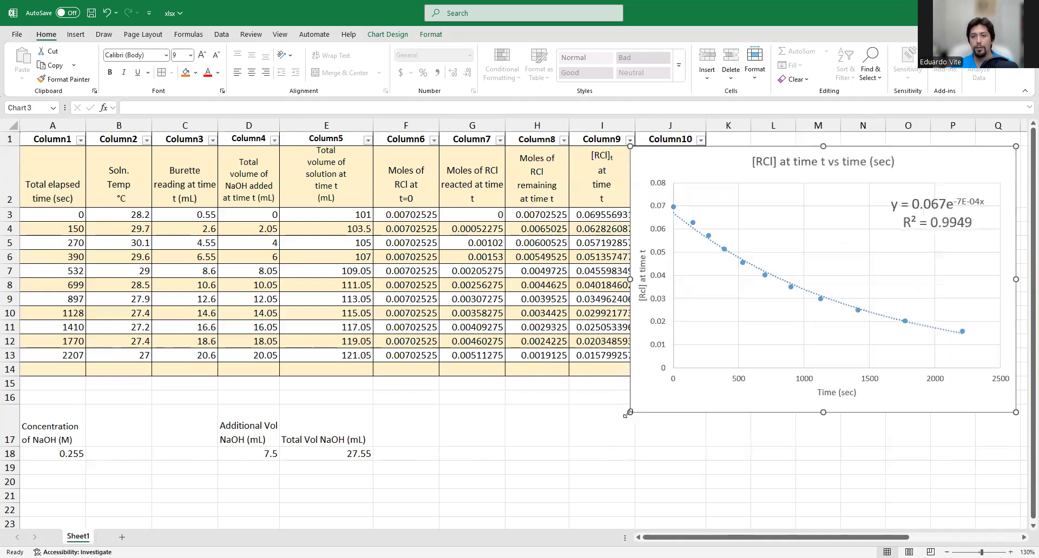
Step: Move the [RCl] chart below the table so that it starts at about row 21, leaving all ten columns uncovered
click(495, 481)
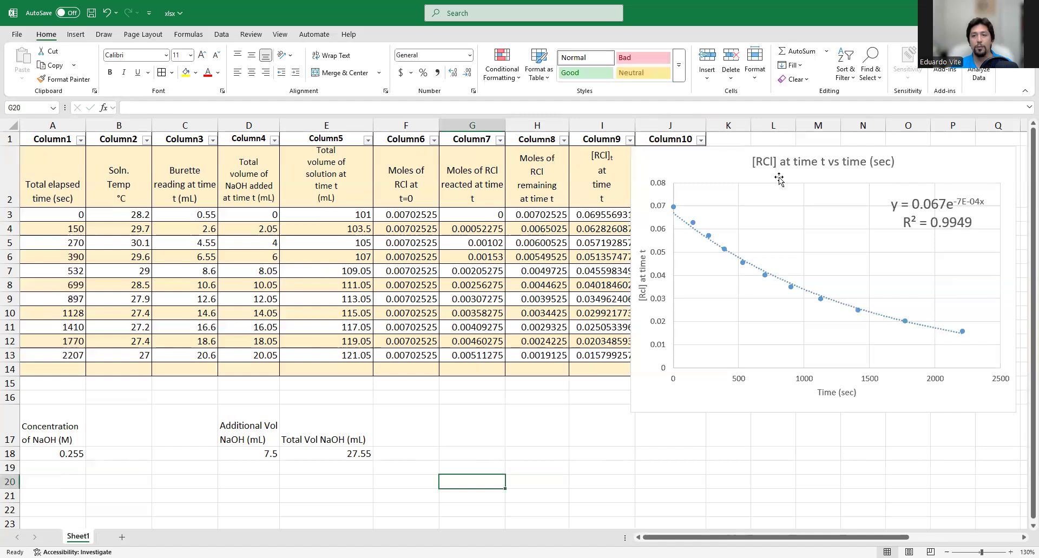
drag(927, 164, 359, 513)
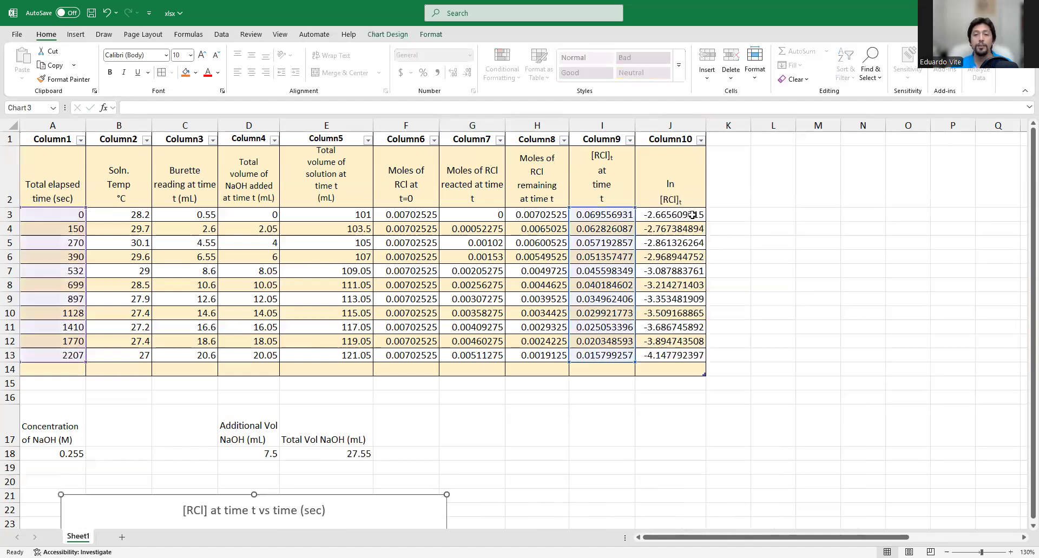
click(75, 35)
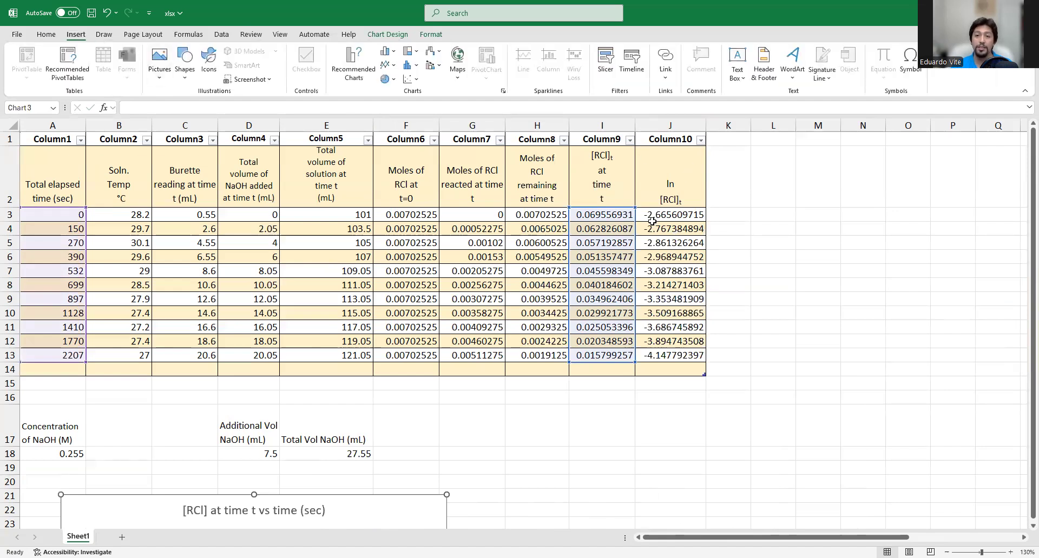
click(409, 79)
key(Escape)
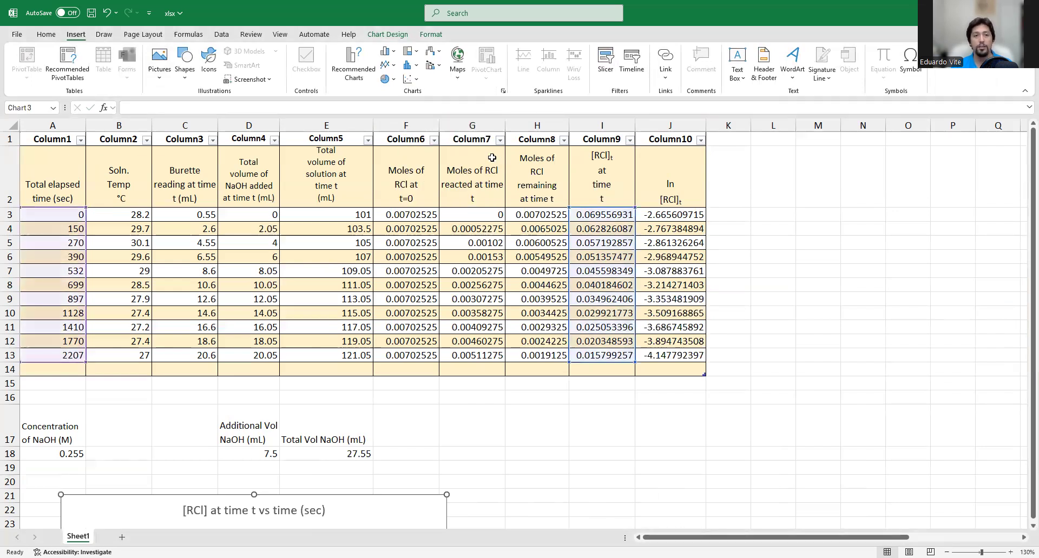
scroll(479, 268, down, 8)
scroll(447, 382, up, 7)
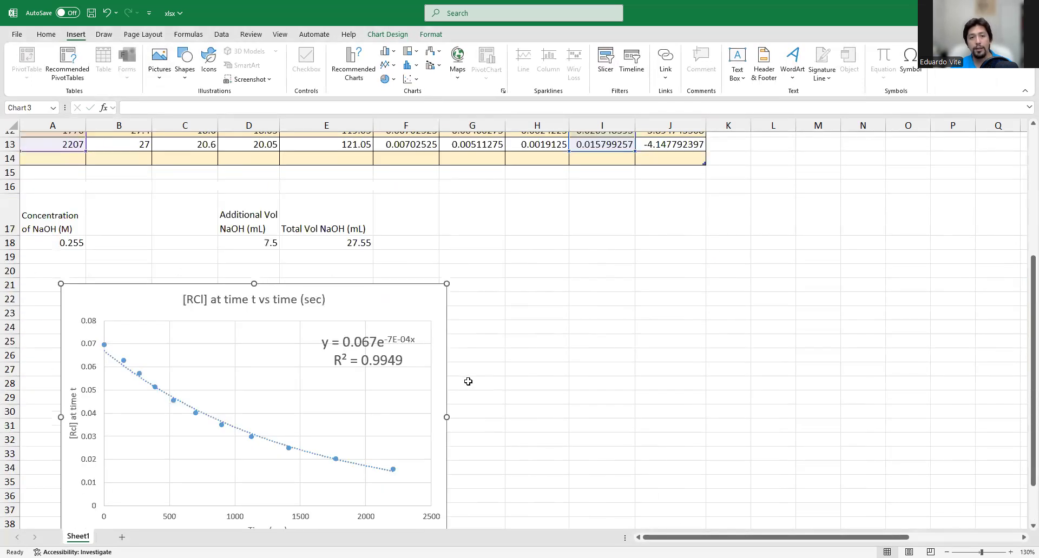
Step: Insert a blank markers-only scatter chart and place it beside the table, over about columns K to R
click(525, 328)
scroll(519, 319, up, 2)
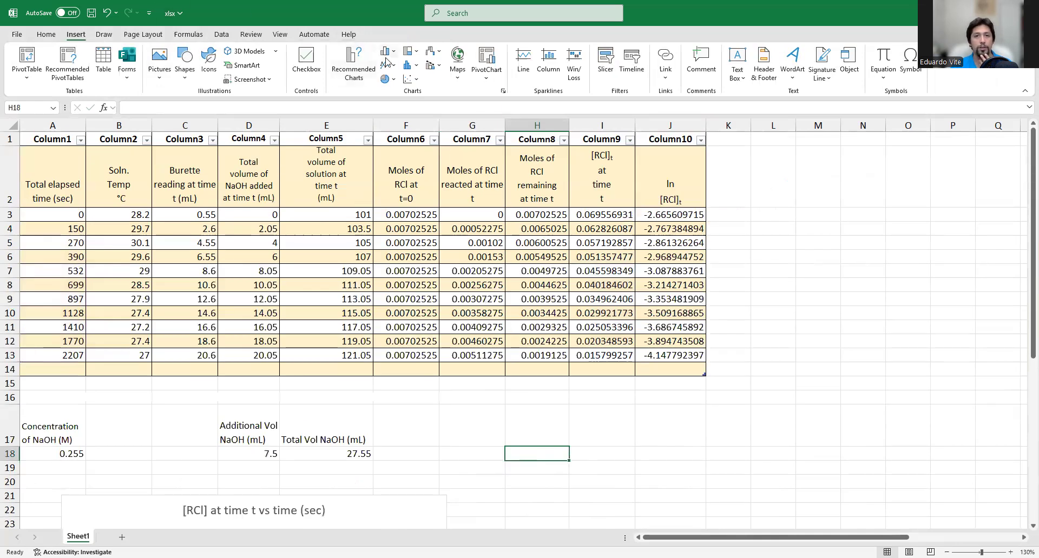
click(415, 80)
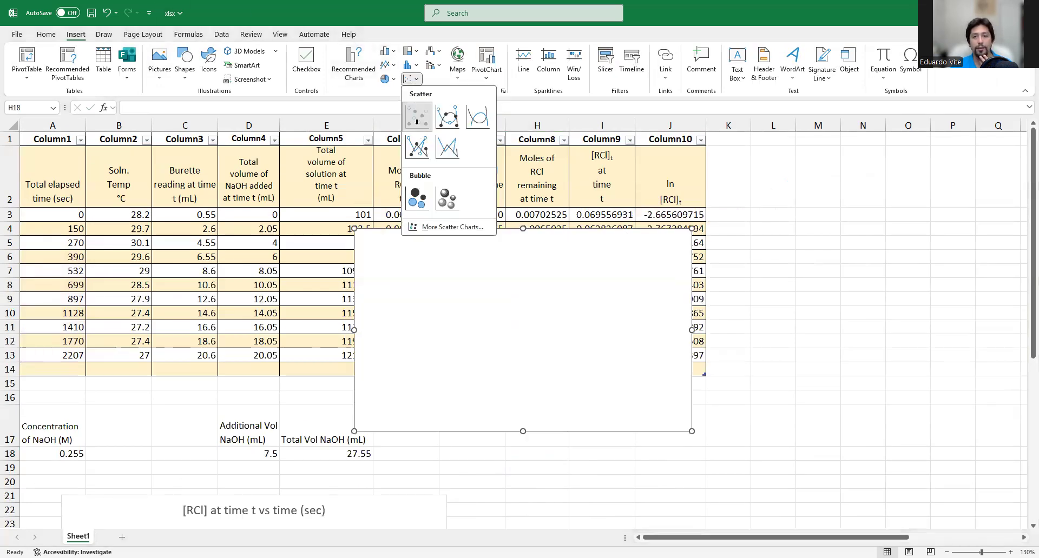
click(417, 119)
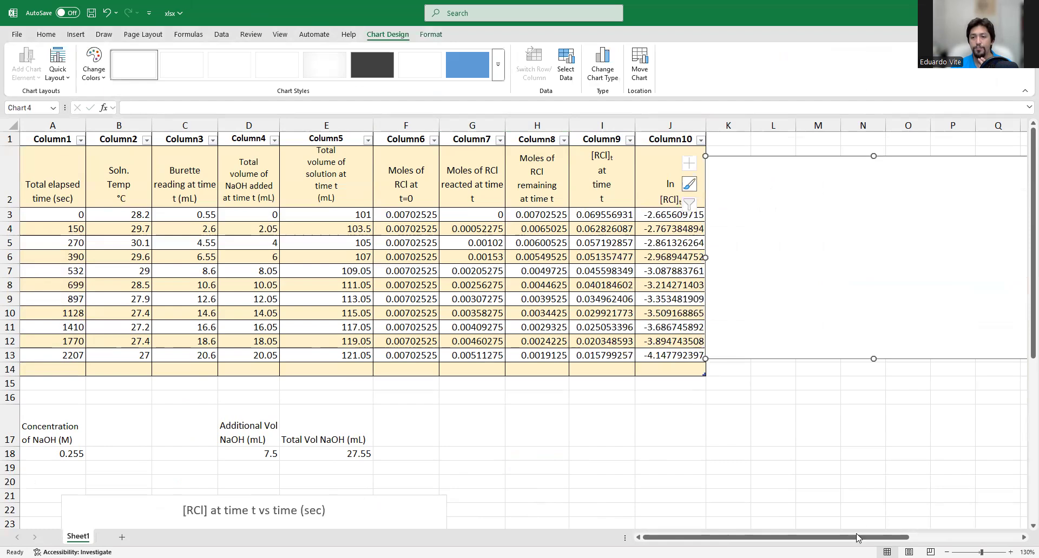
scroll(868, 279, right, 2)
drag(787, 261, 801, 264)
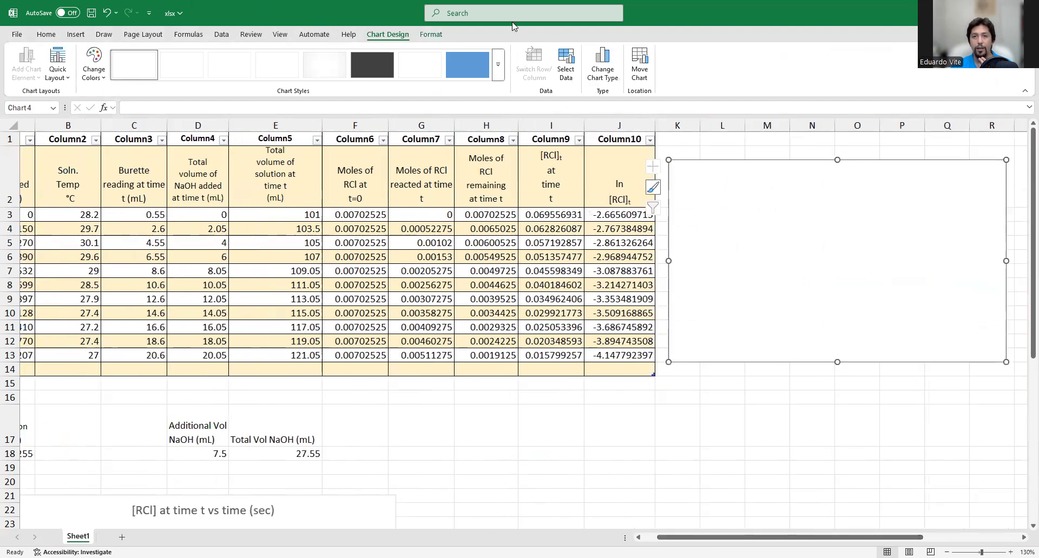
Step: Add a data series to the blank chart with X values A3:A13 and Y values J3:J13
click(565, 62)
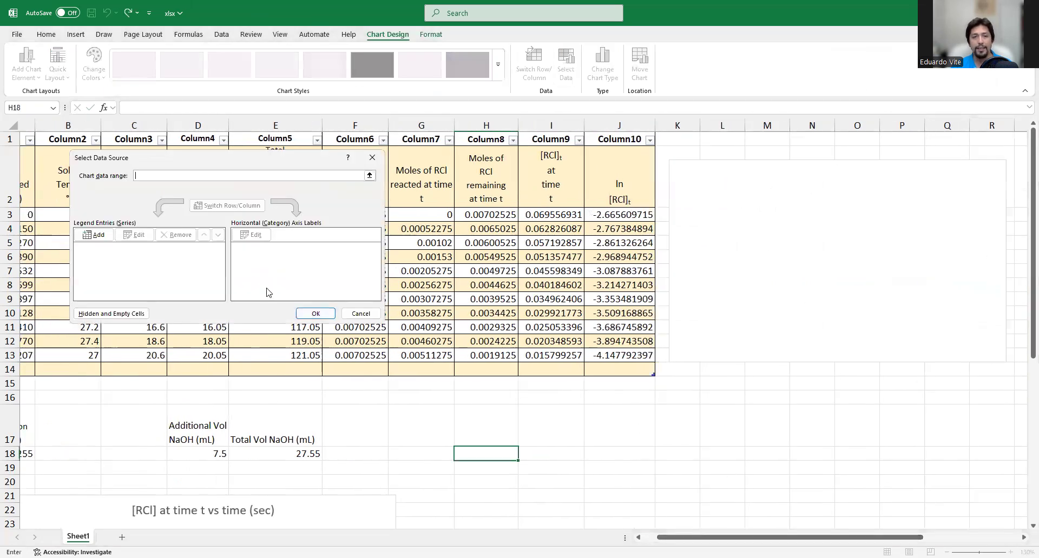
click(101, 235)
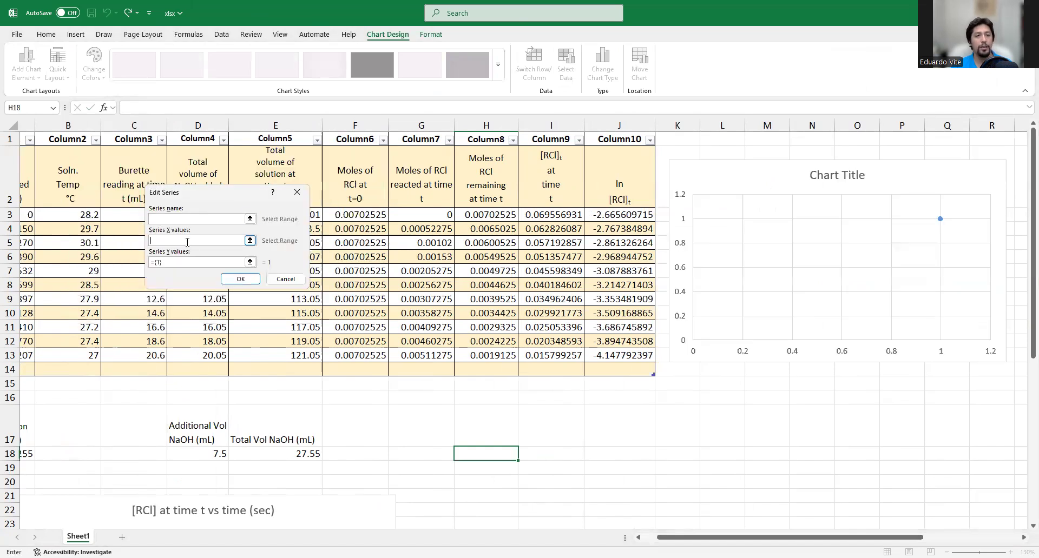
drag(784, 538, 771, 539)
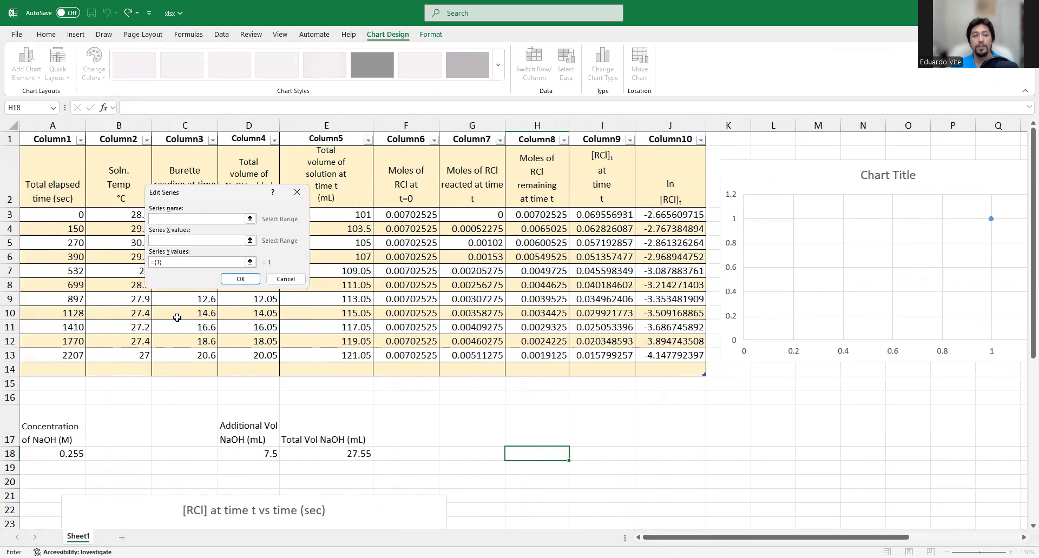
click(67, 215)
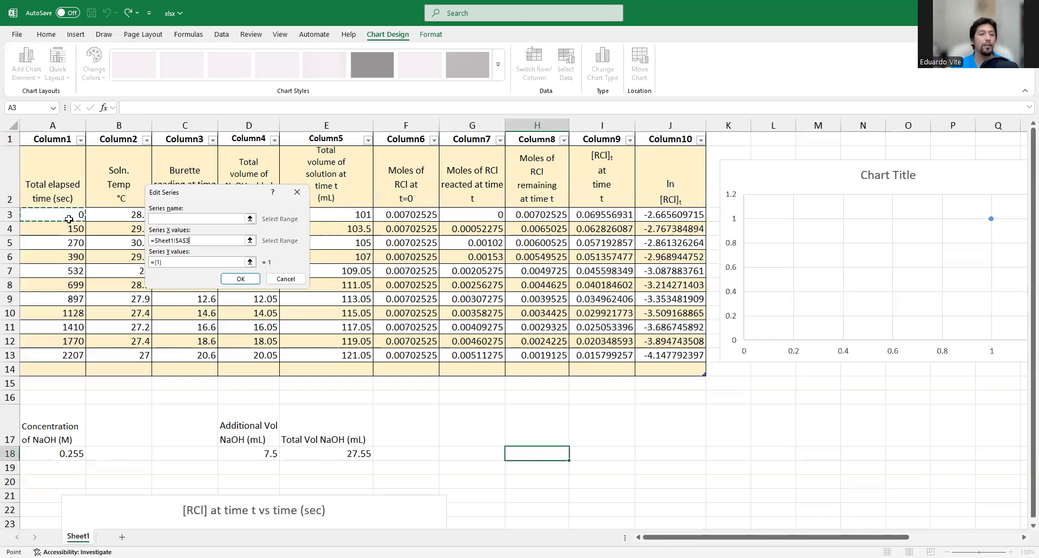
shift+click(79, 353)
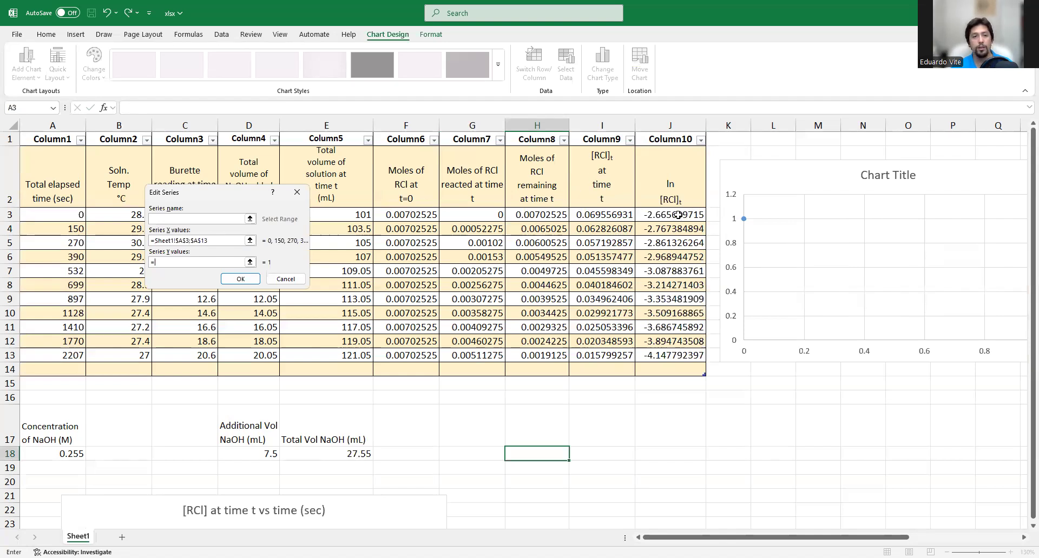
drag(678, 214, 678, 353)
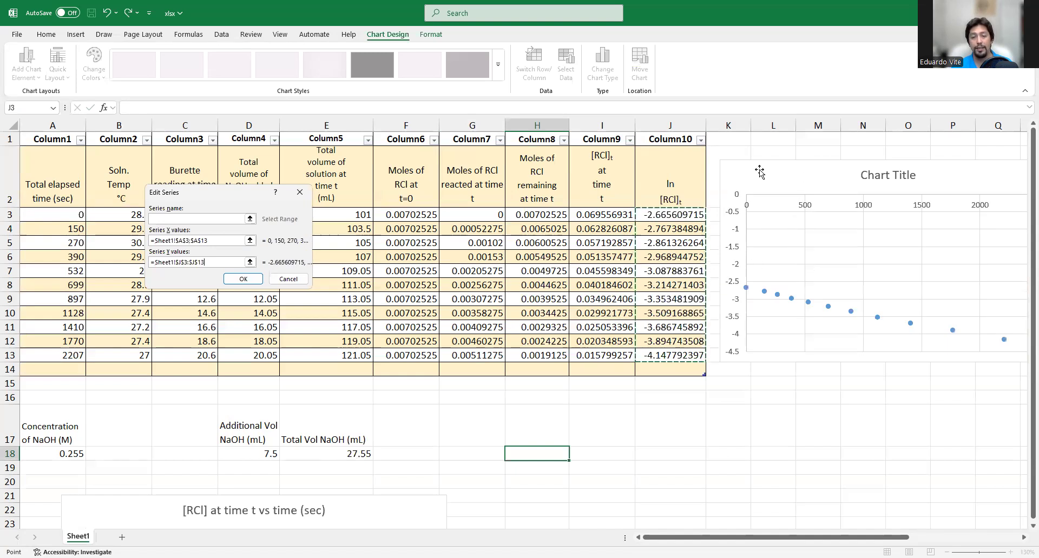
click(247, 282)
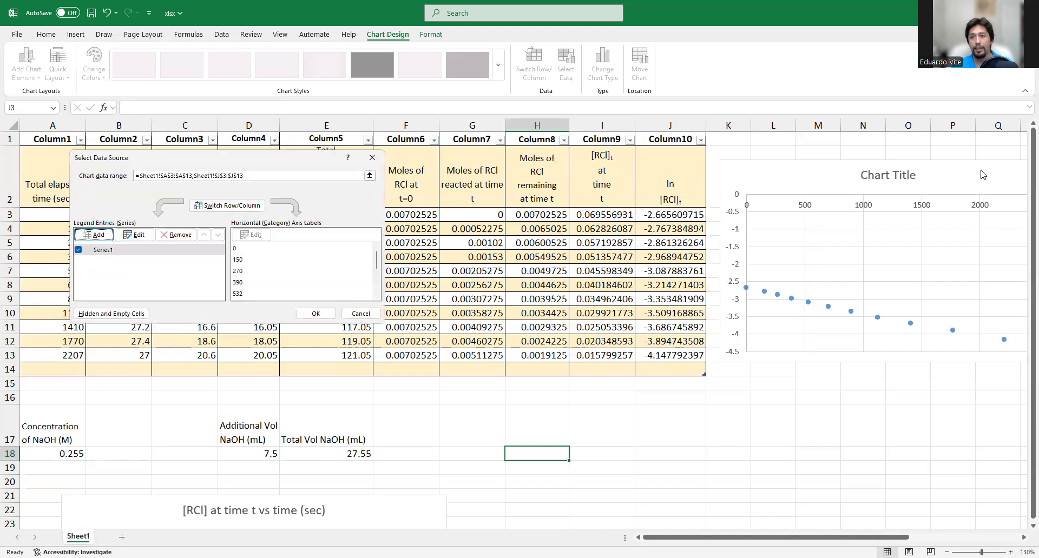
click(315, 313)
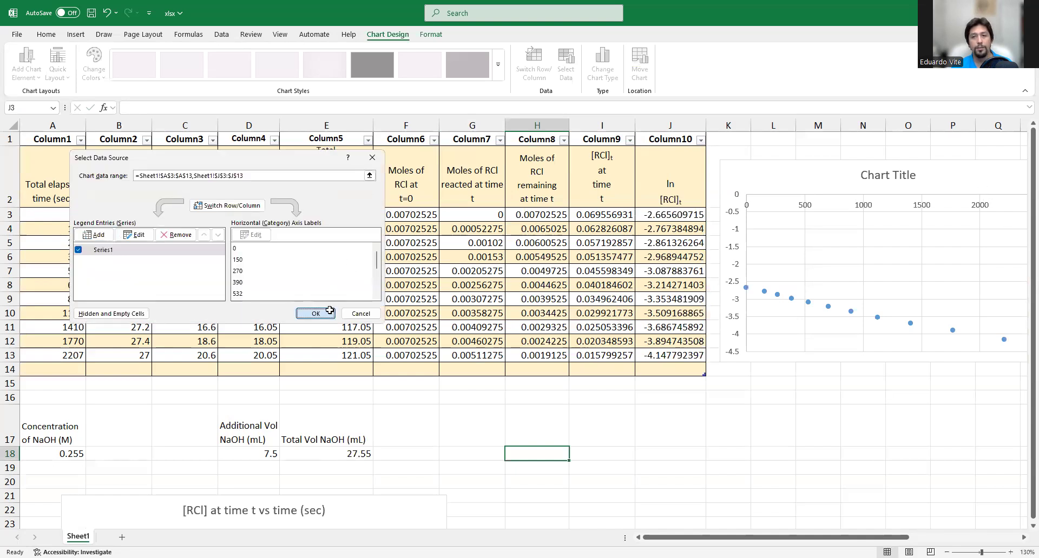
Step: Move the new chart to start at column F and enlarge it to reach about column O and row 20
drag(981, 172, 662, 171)
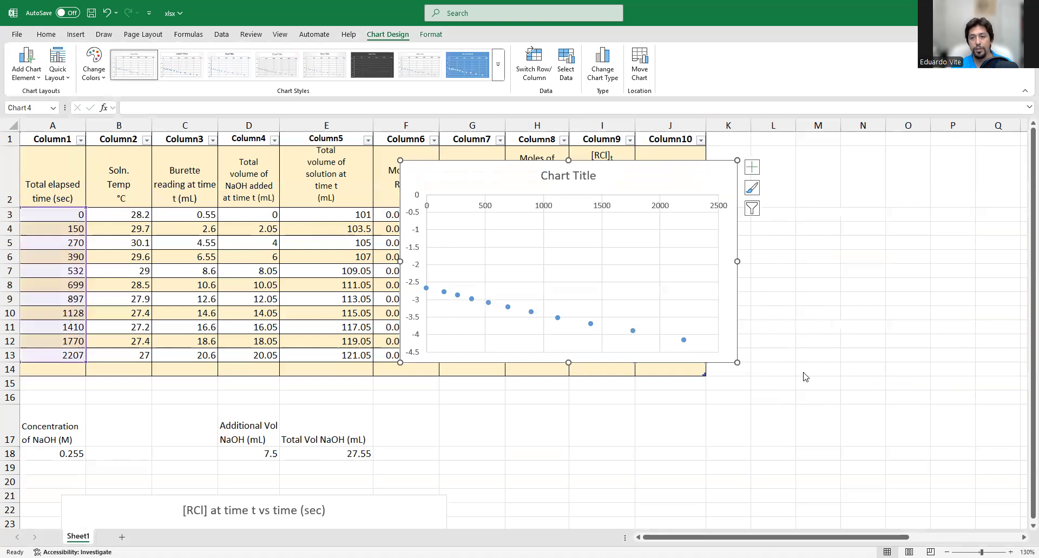
drag(737, 363, 929, 478)
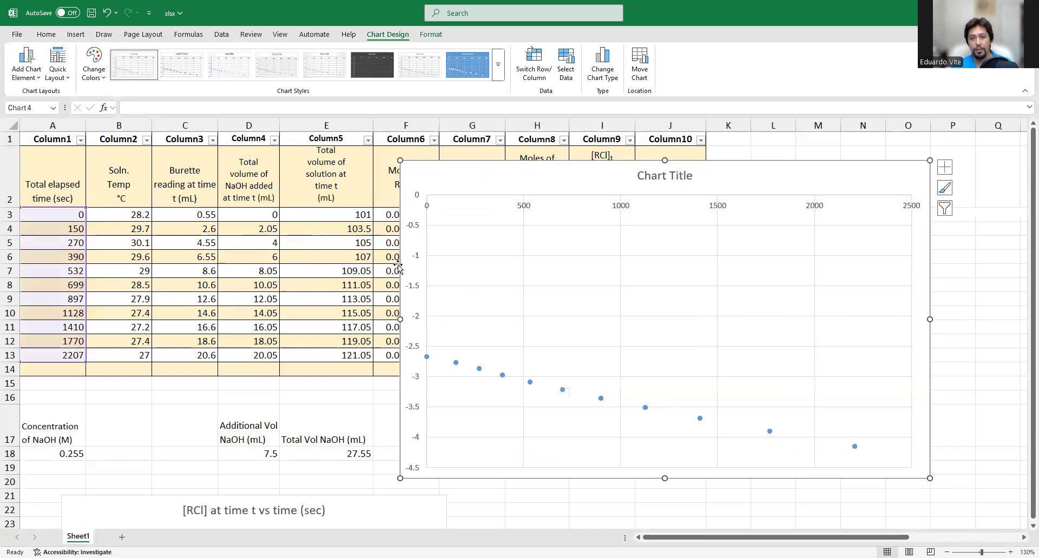
Step: Set the vertical axis maximum bound to -2.5 and shift the chart to span about columns D to L
click(415, 256)
right_click(415, 255)
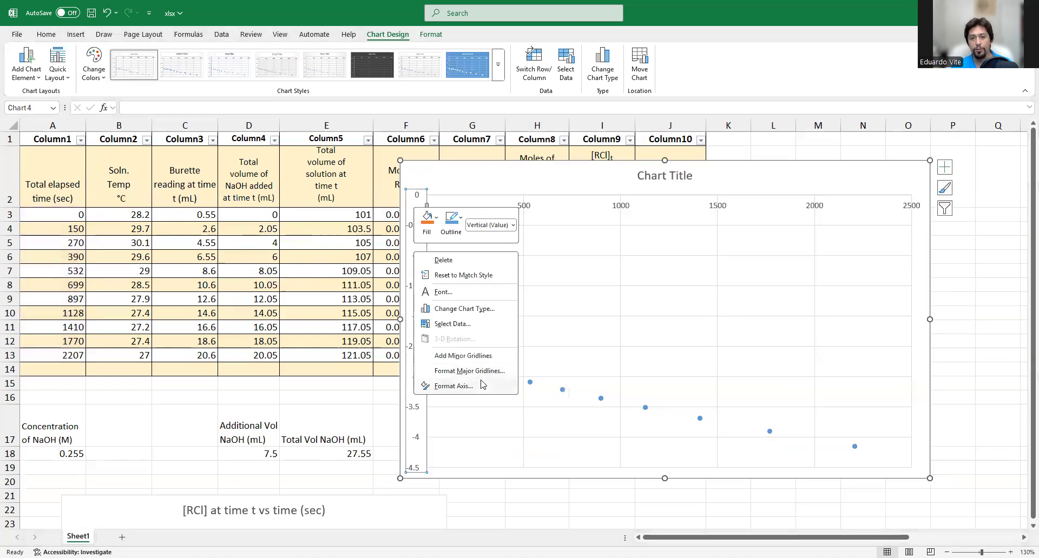
click(454, 386)
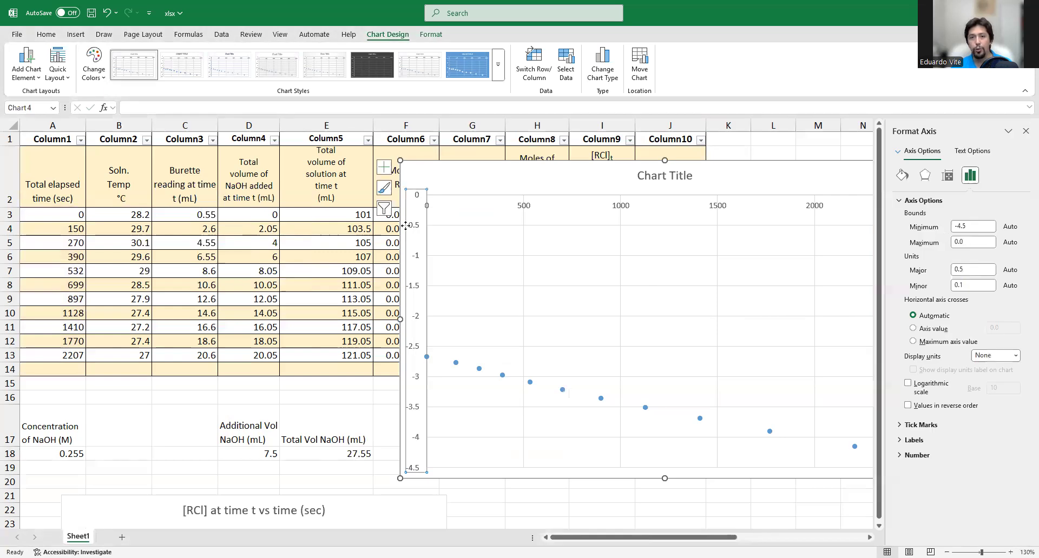
click(981, 241)
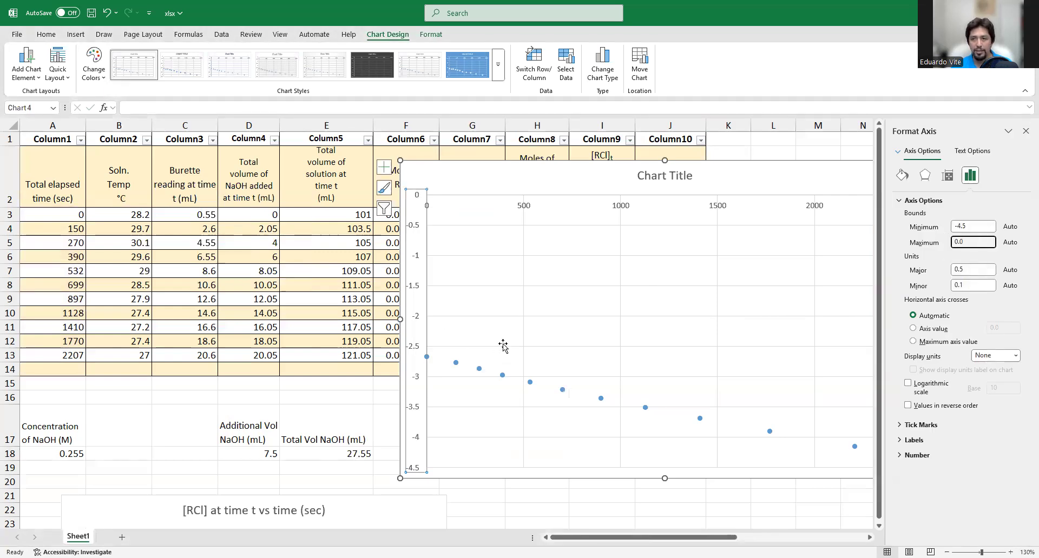
key(BackSpace)
key(BackSpace)
text(-2.5)
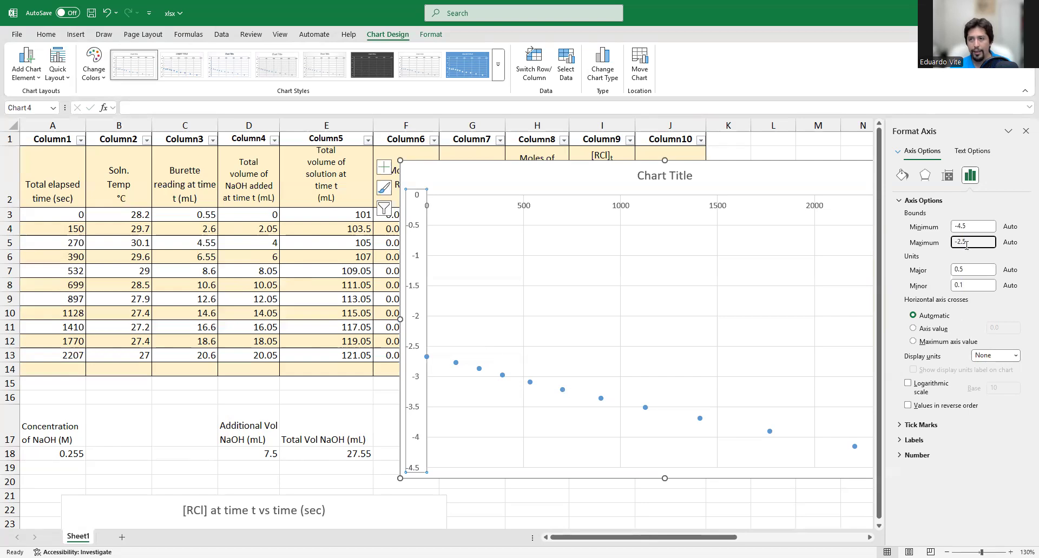
click(987, 269)
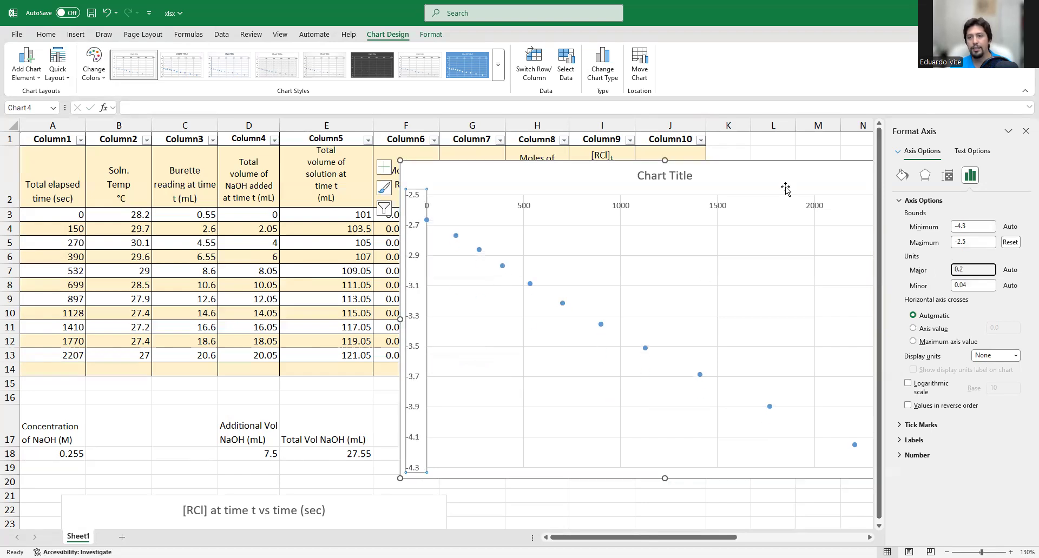
drag(784, 178, 626, 173)
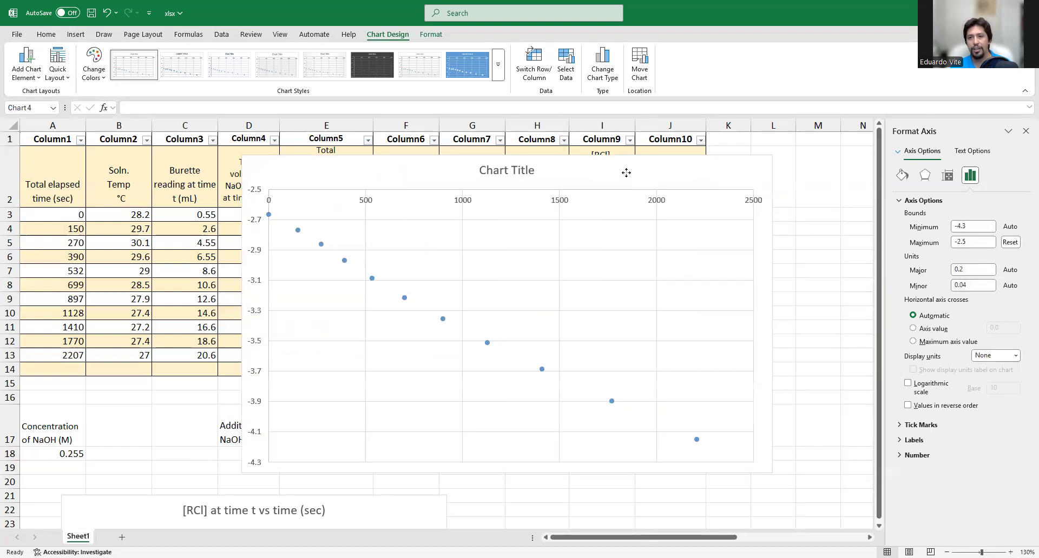
Step: Try making the vertical axis cross at the time axis's maximum value, and set the crossing back to automatic
click(270, 202)
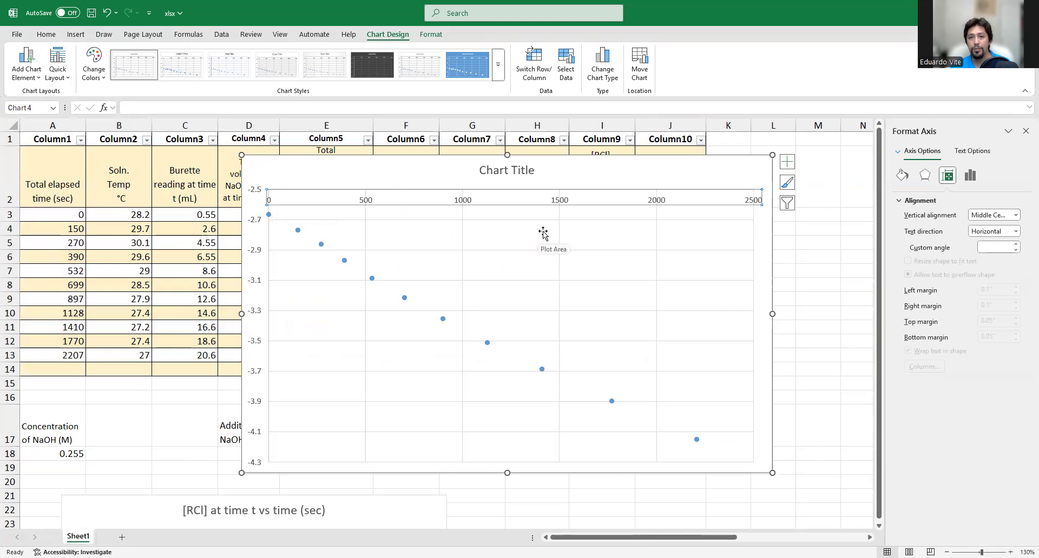
click(256, 198)
right_click(257, 198)
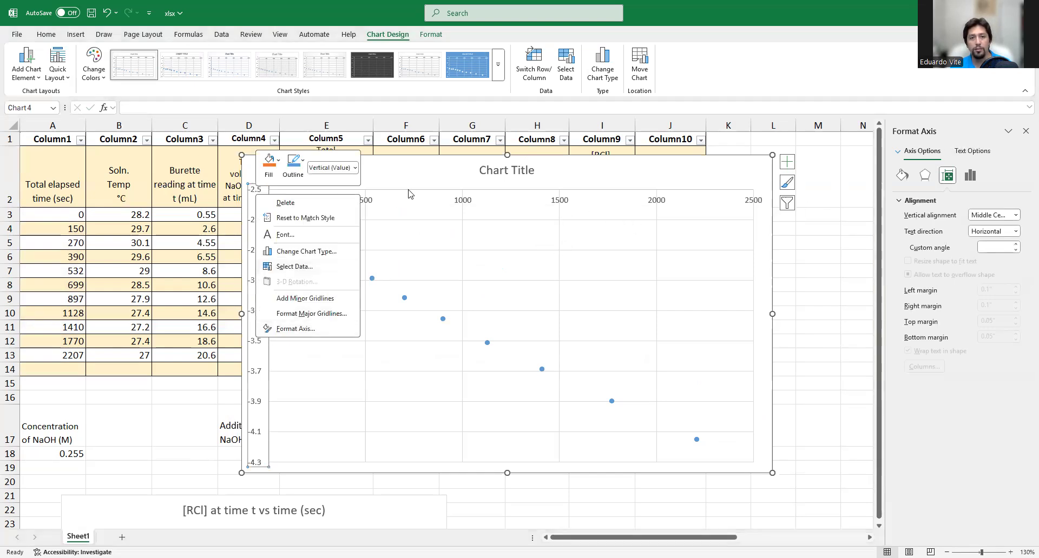
click(381, 203)
right_click(371, 201)
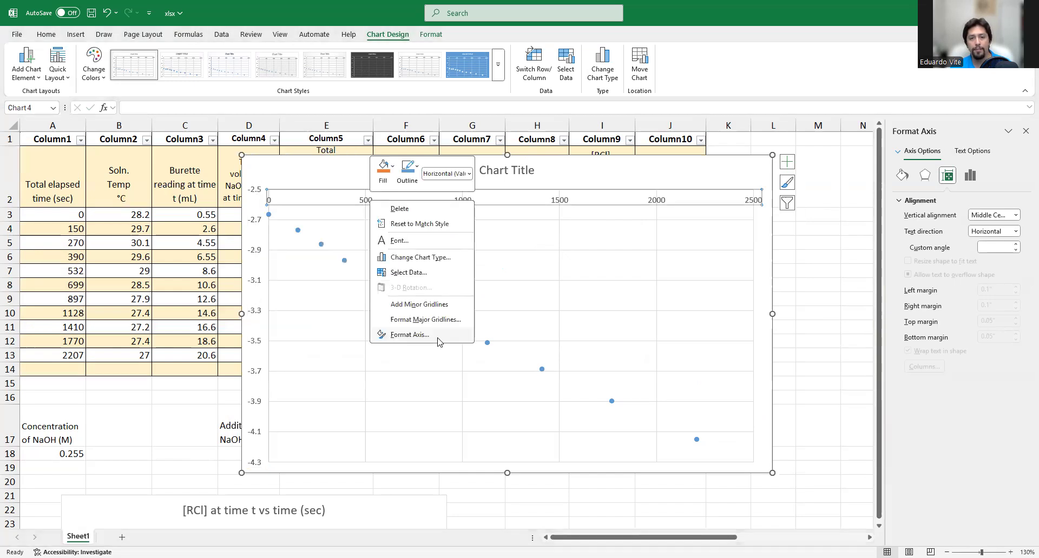
click(437, 339)
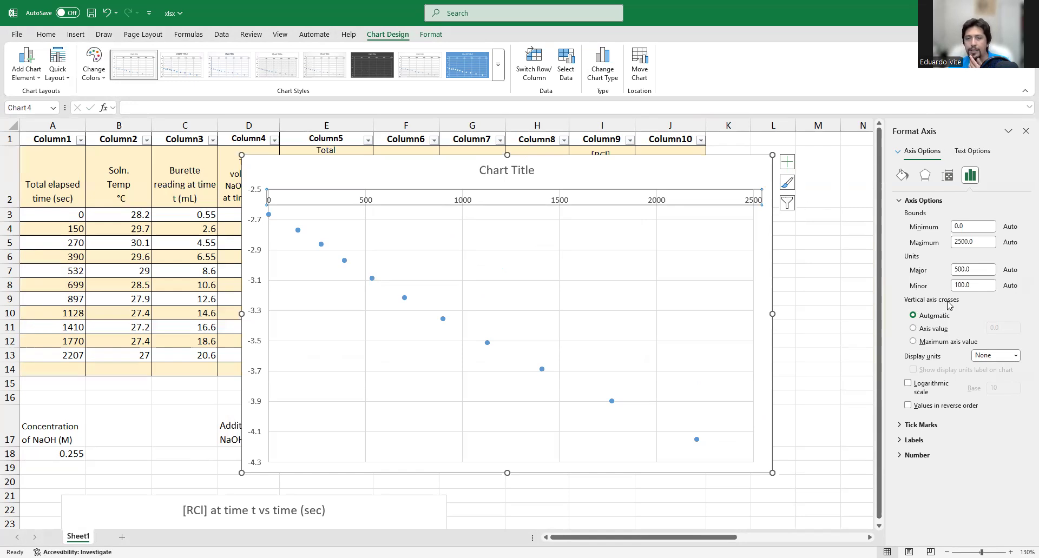
click(943, 342)
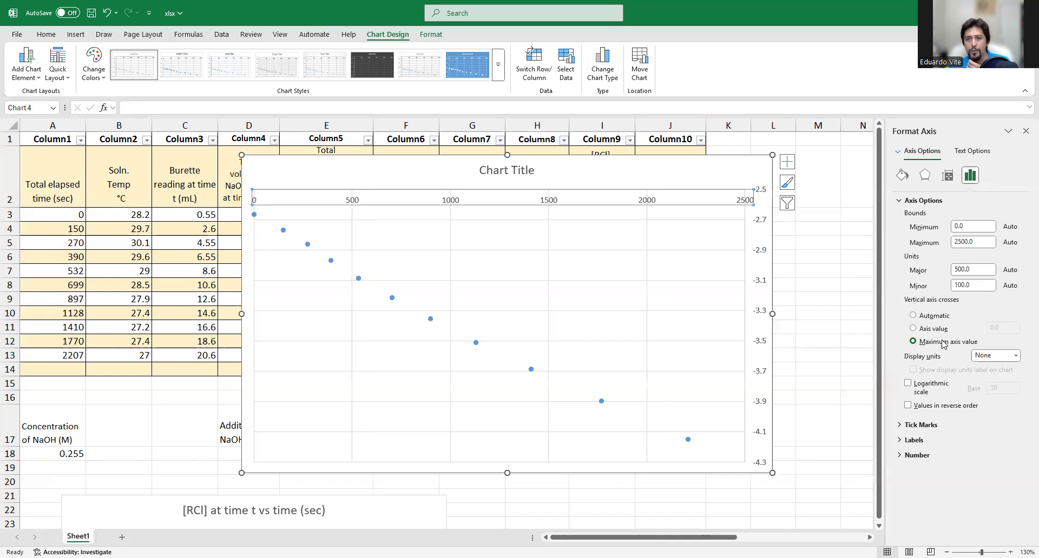
click(936, 317)
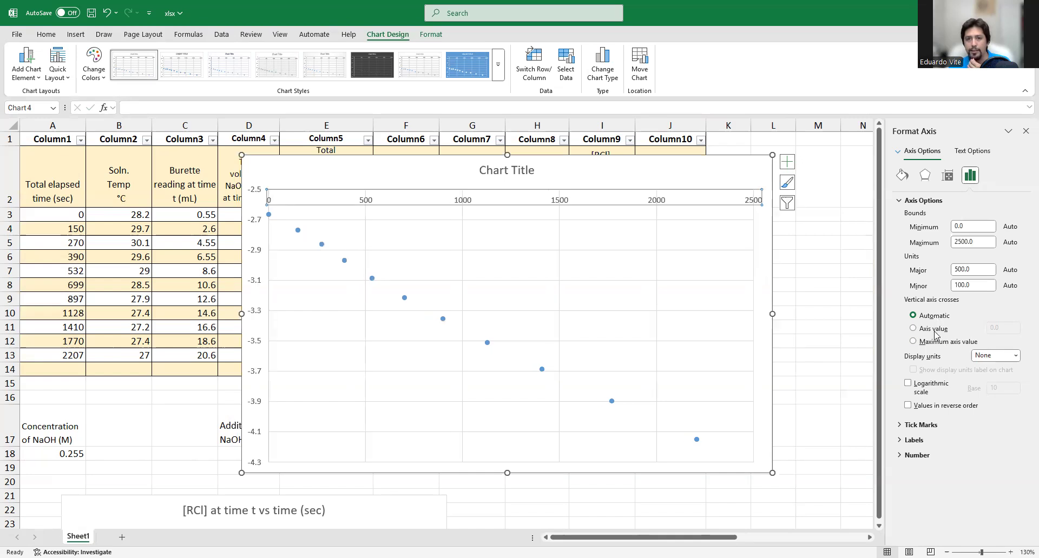
Step: Make the horizontal axis cross at the vertical axis's maximum value and show the vertical axis values in reverse order
click(252, 227)
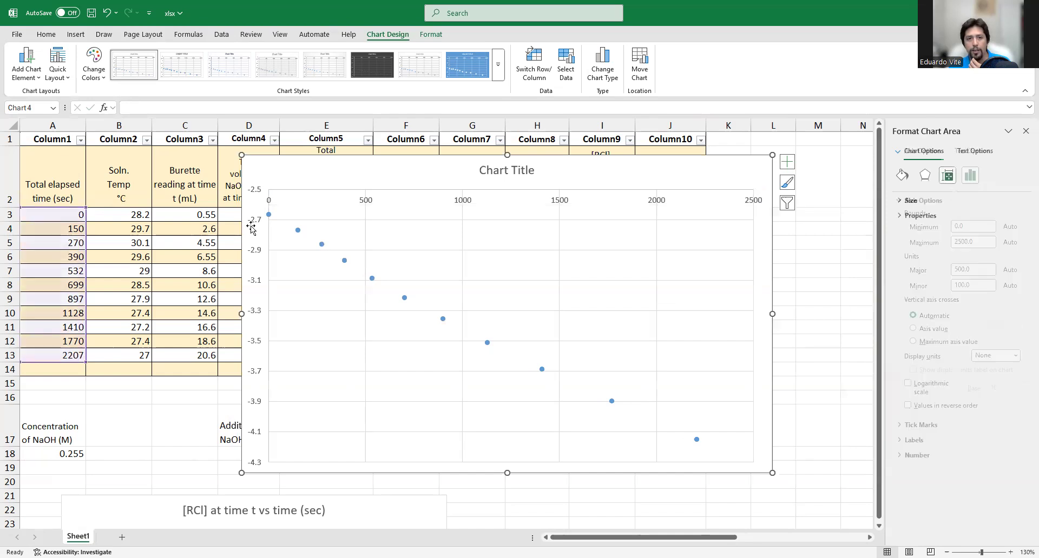
click(256, 226)
right_click(255, 226)
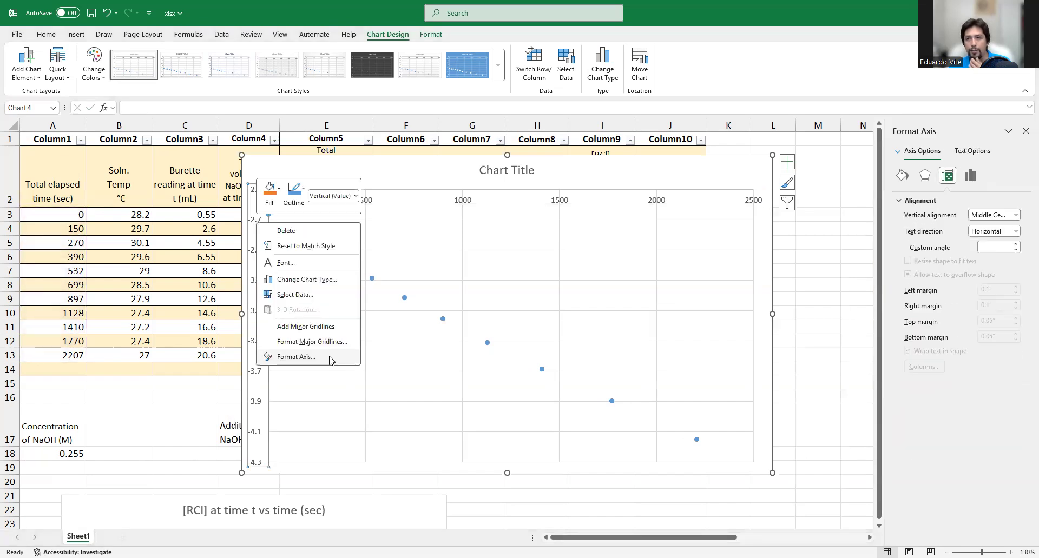
click(284, 420)
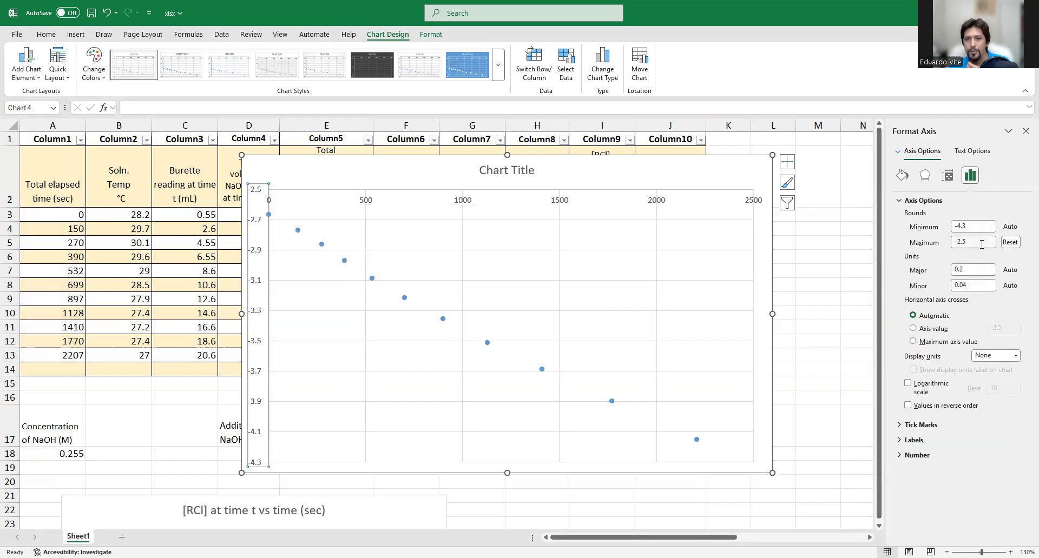
click(934, 329)
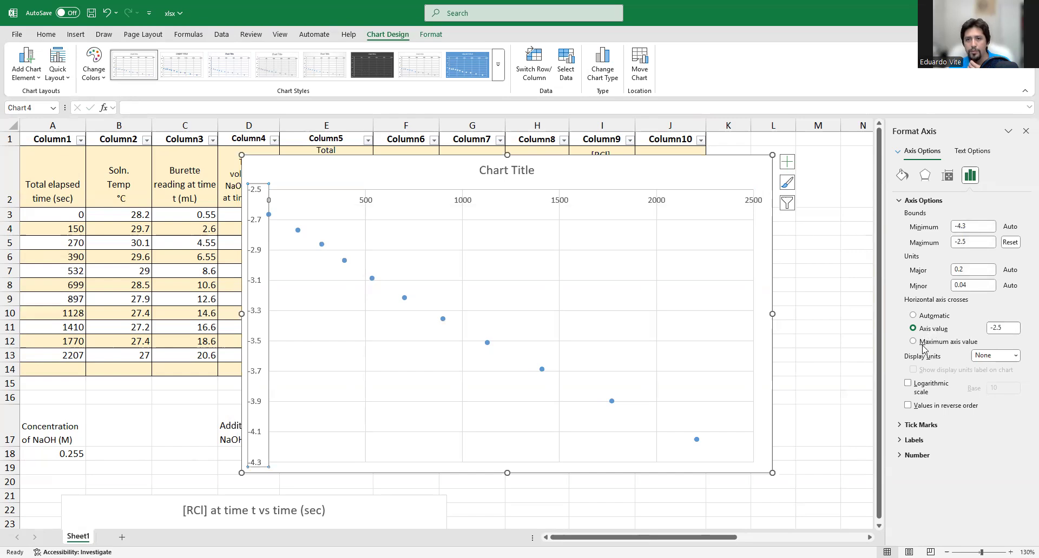
click(924, 346)
click(916, 328)
click(913, 316)
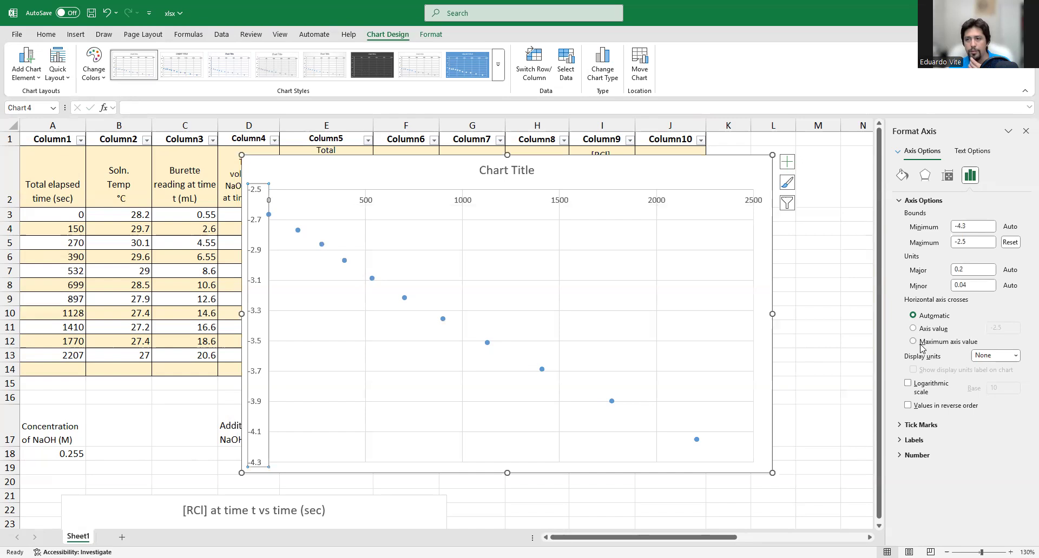
click(920, 343)
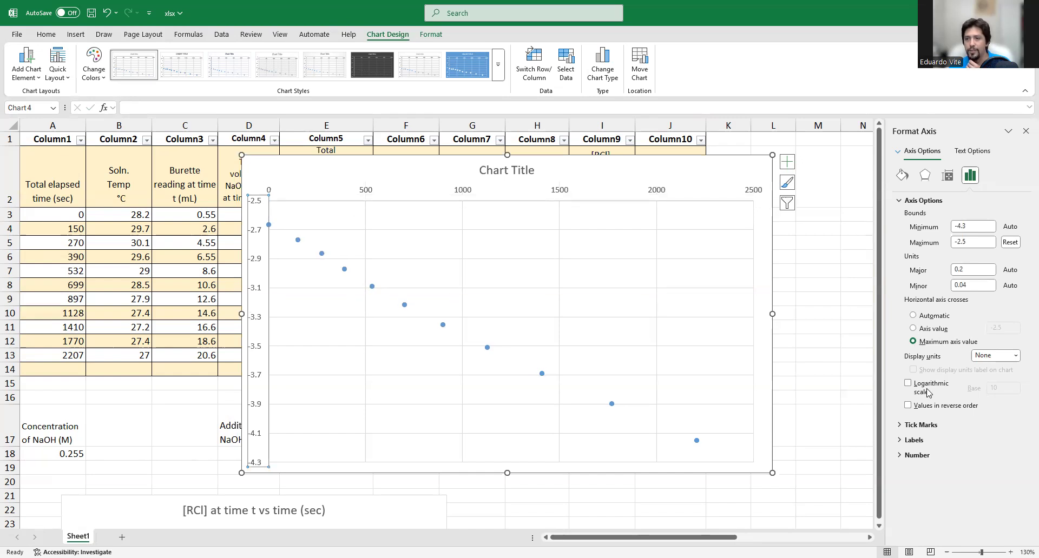
click(918, 407)
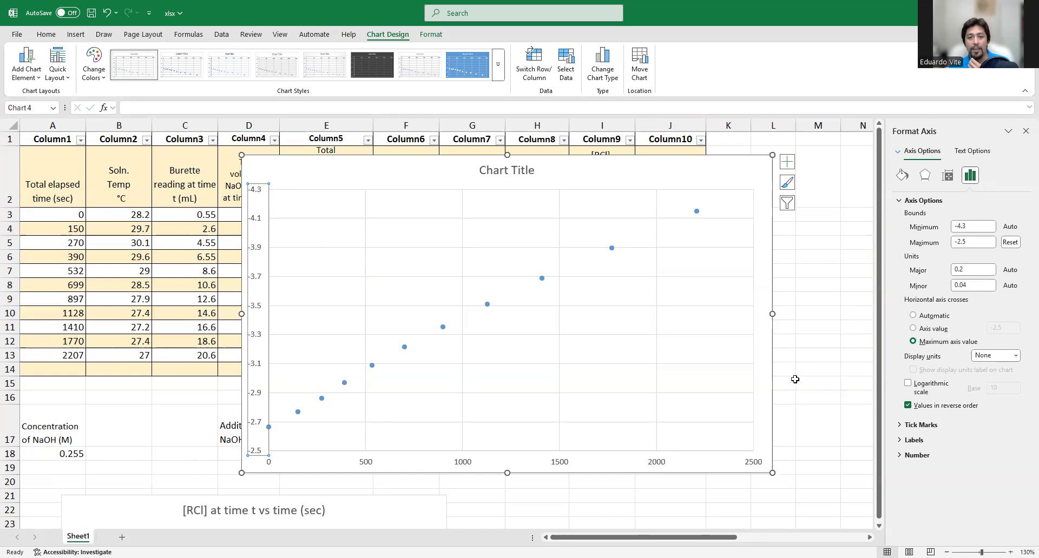
click(740, 388)
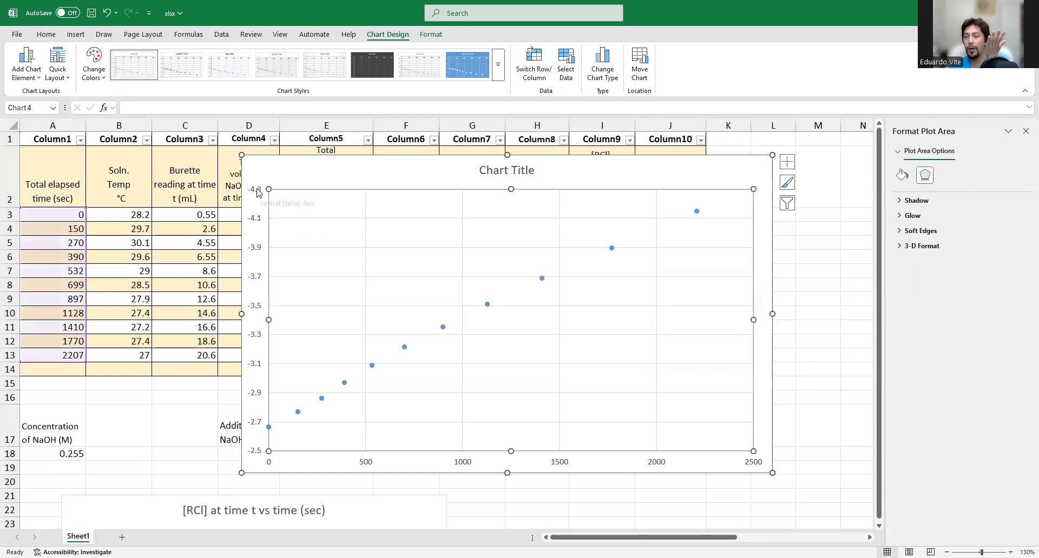
click(406, 346)
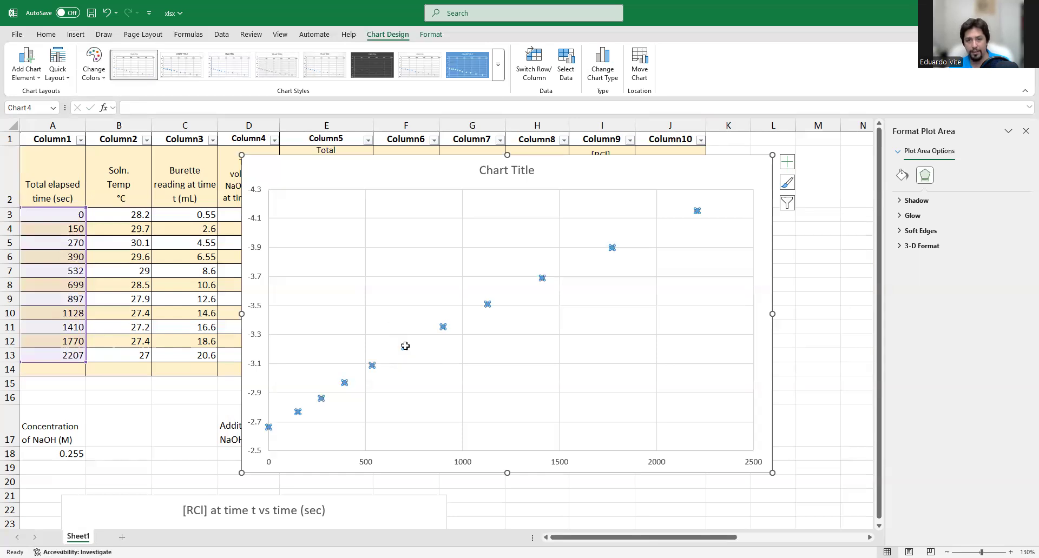
Step: Replace the chart title with "ln [RCl]@t vs time (seconds)"
click(527, 180)
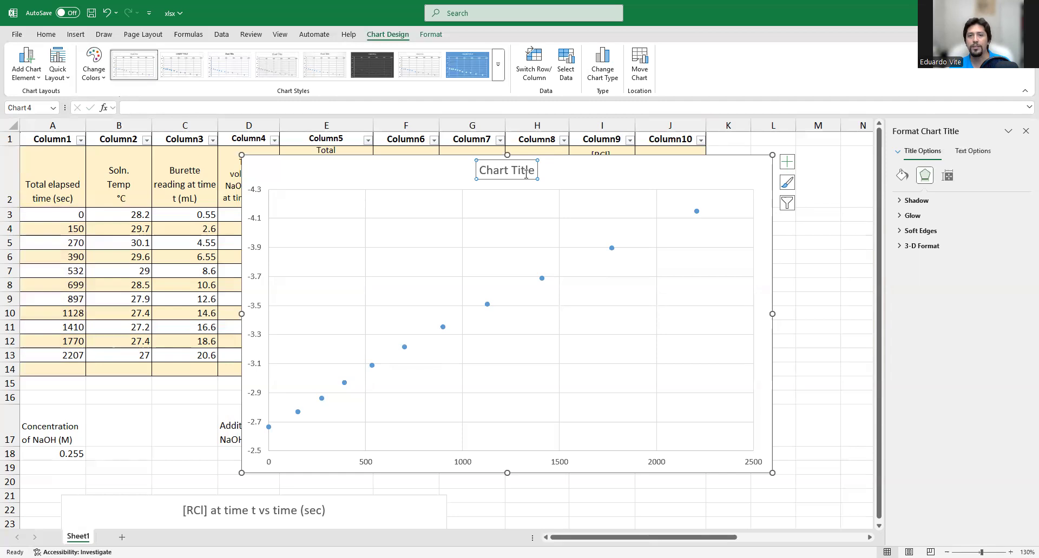
double_click(526, 173)
key(BackSpace)
key(BackSpace)
key(BackSpace)
key(BackSpace)
key(BackSpace)
key(BackSpace)
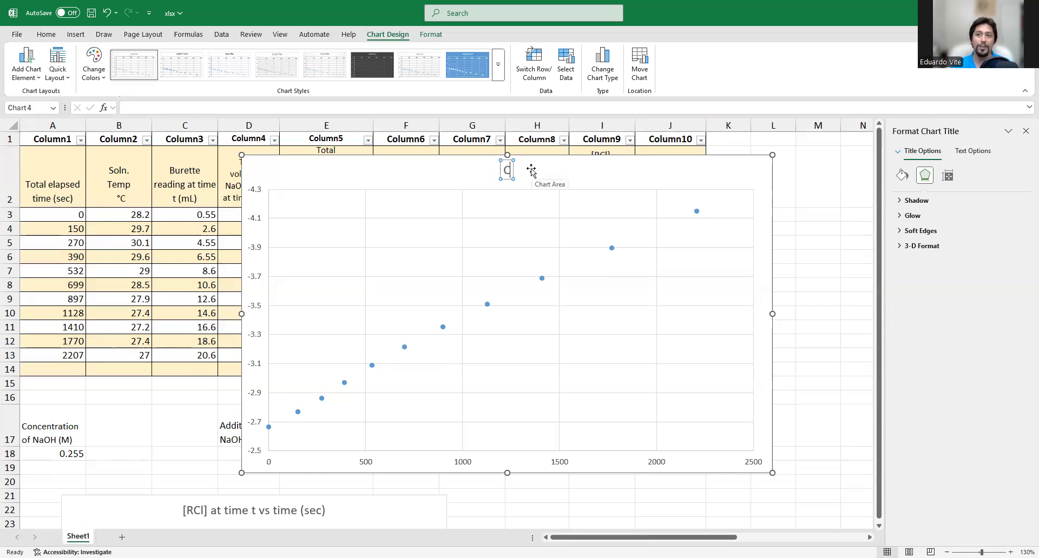
key(BackSpace)
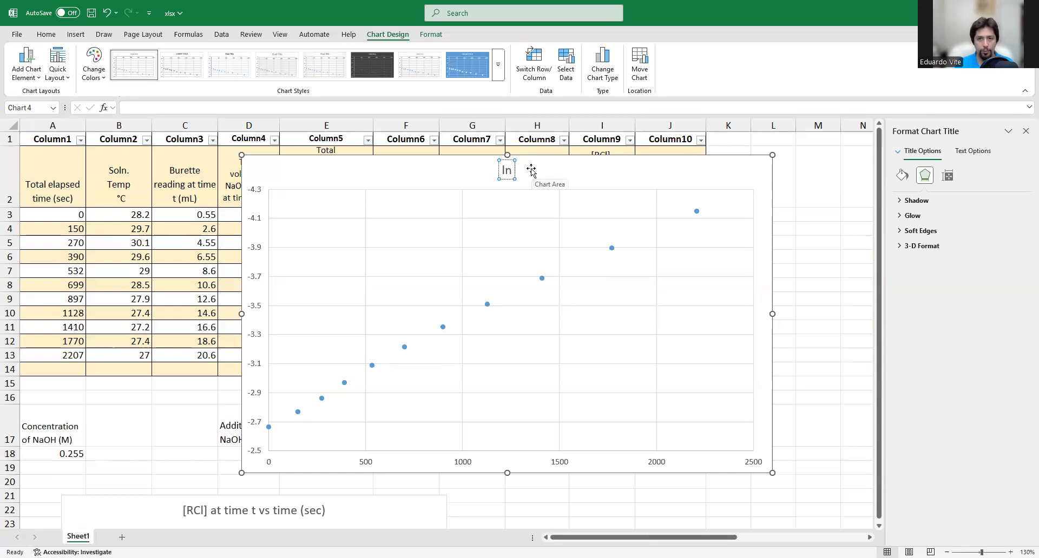
text(Rcl])
key(BackSpace)
key(BackSpace)
key(BackSpace)
text(Cl]@t)
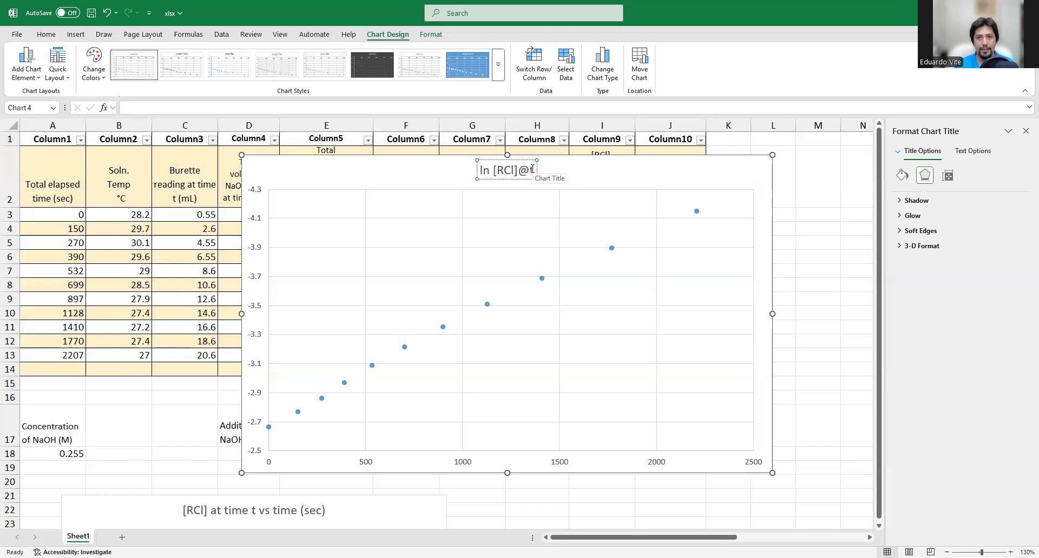
text( vs)
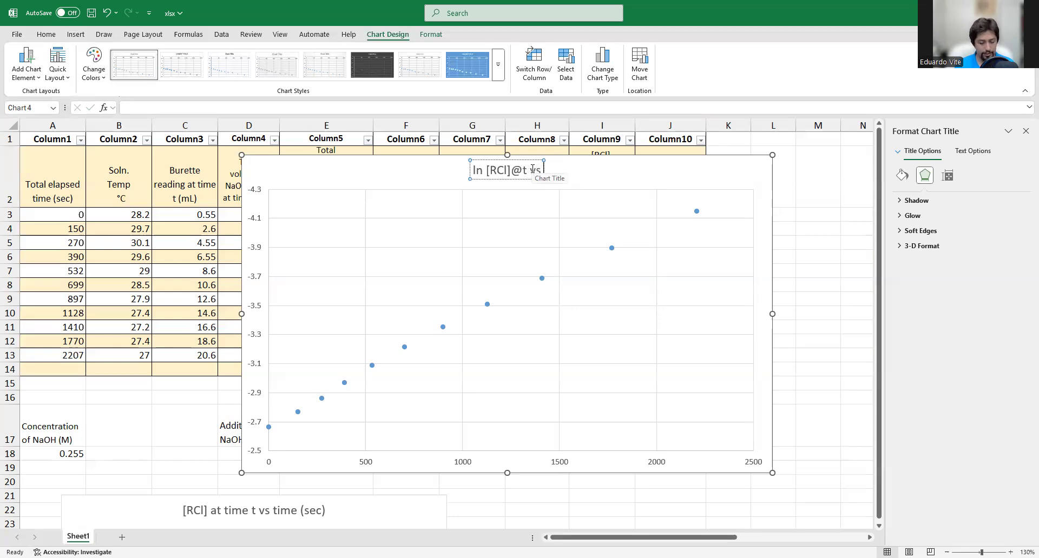
text( time (seconds))
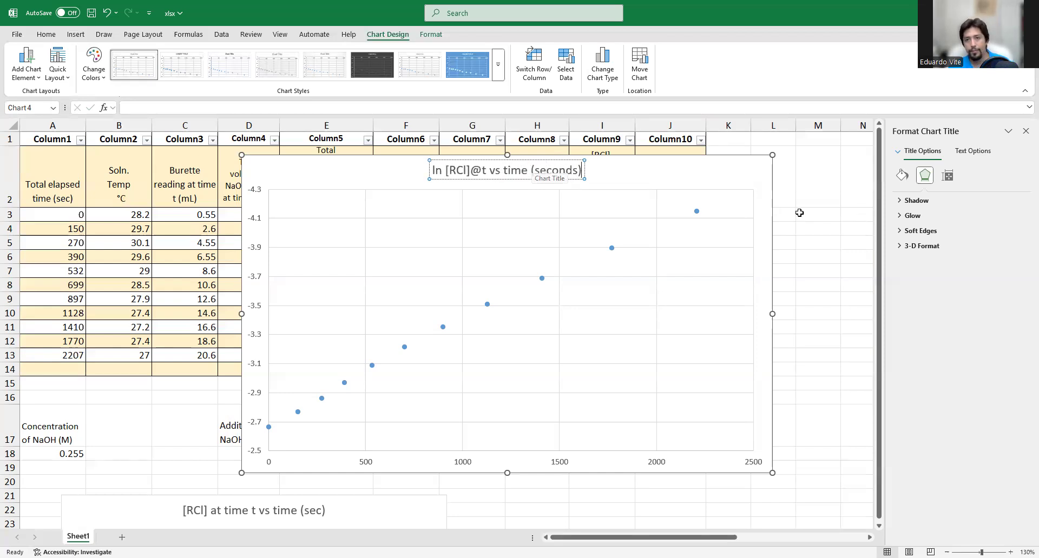
Step: Add a linear trendline to the data series, displaying its equation and R-squared value on the chart
click(615, 248)
click(613, 248)
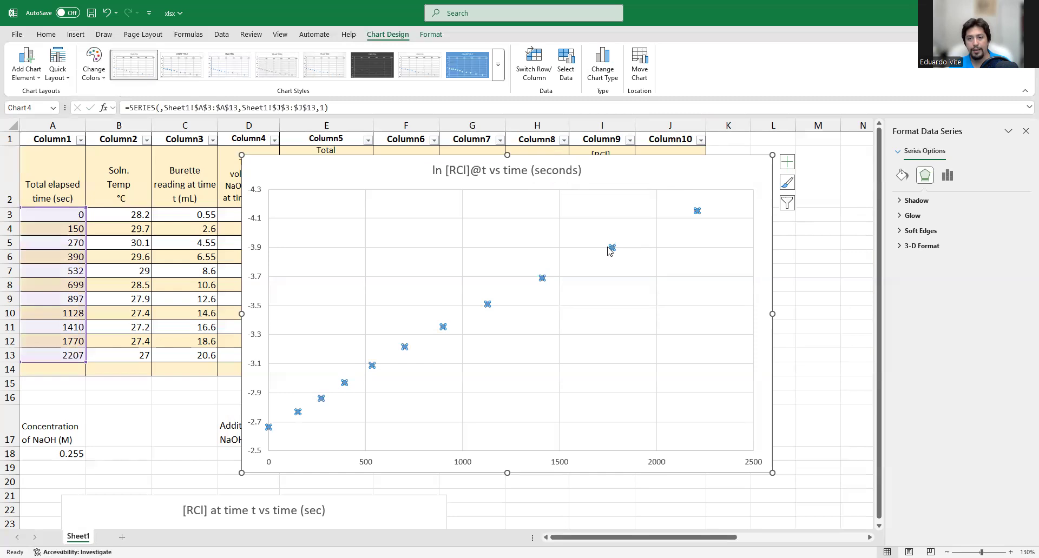
right_click(610, 248)
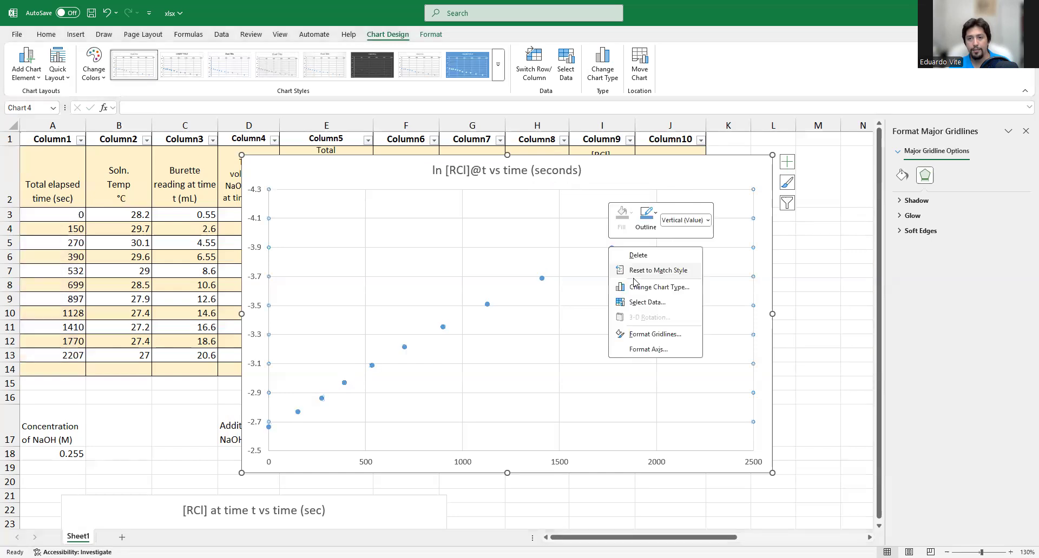
right_click(545, 278)
click(596, 378)
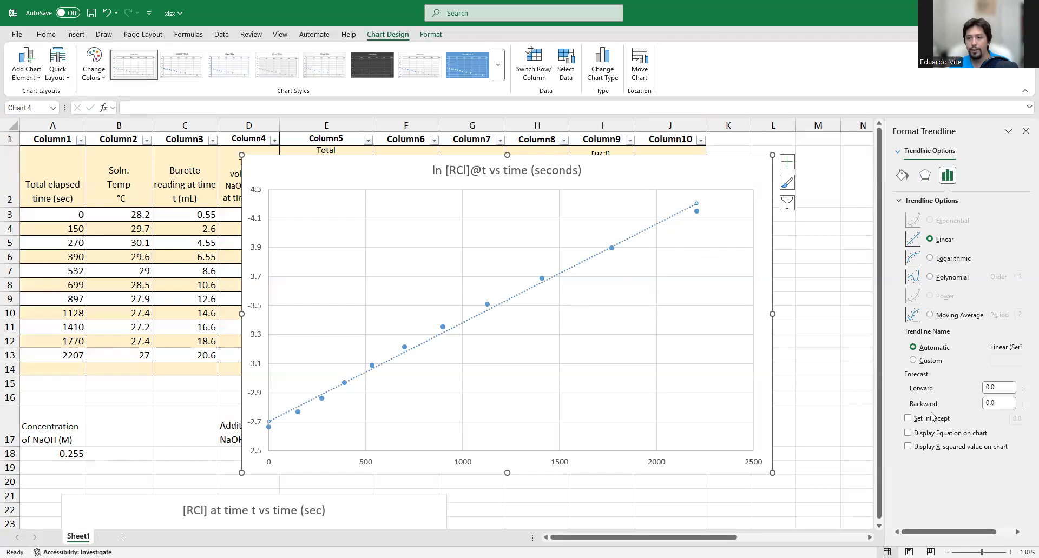
click(942, 436)
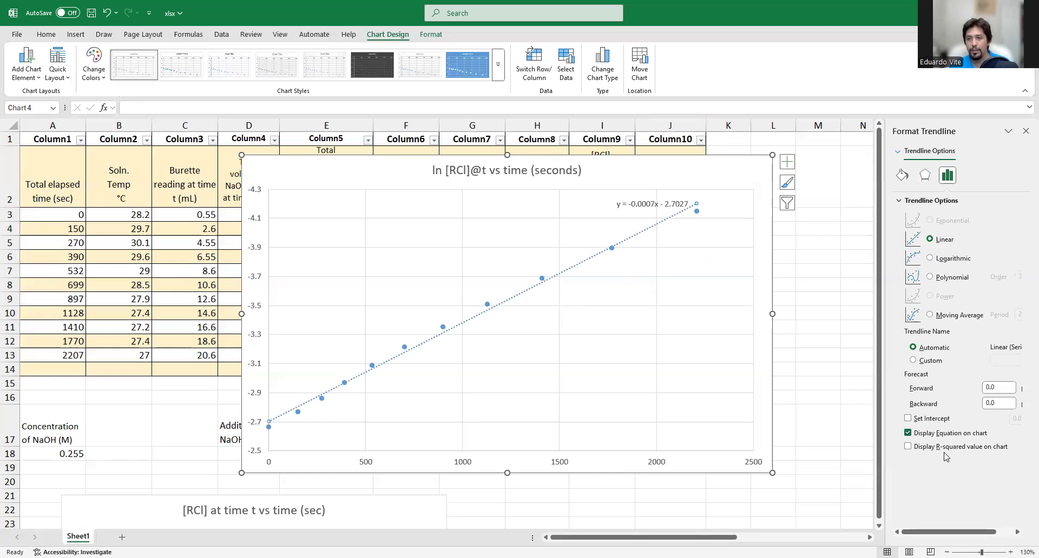
click(943, 448)
Step: Shift the trendline equation label slightly left, clear of the line, and highlight the slope value in it
click(655, 202)
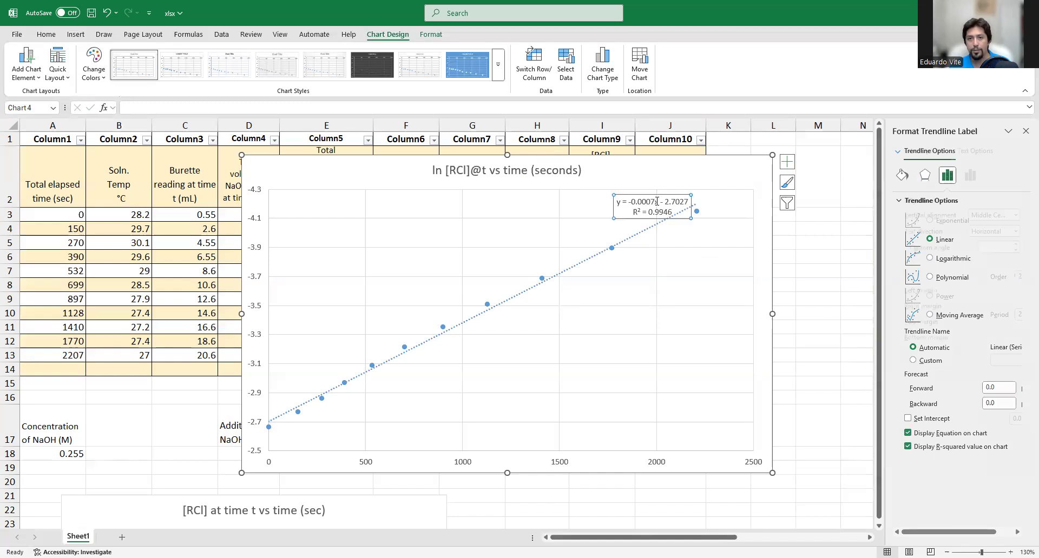
drag(662, 192, 643, 193)
drag(625, 192, 618, 191)
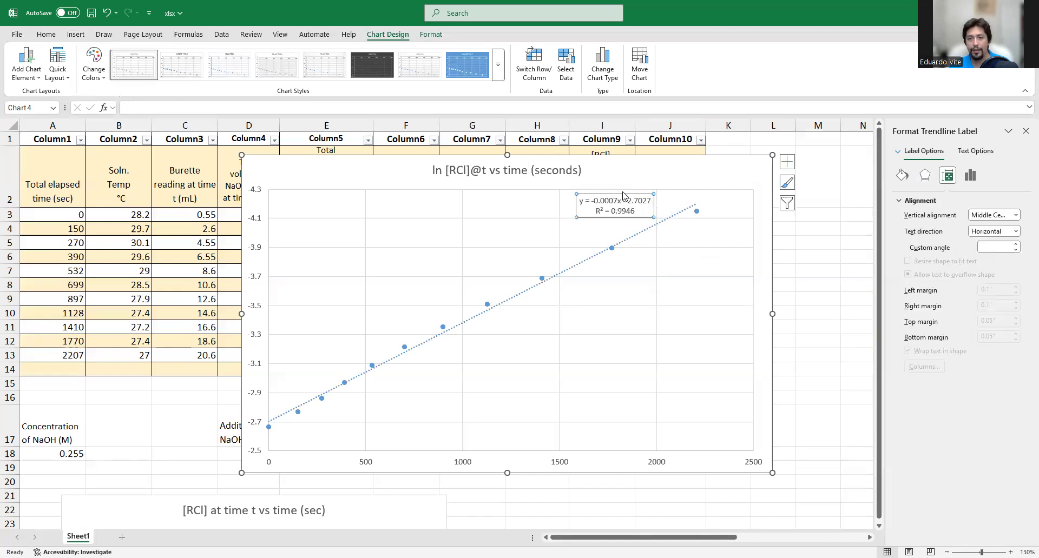
click(646, 201)
click(609, 201)
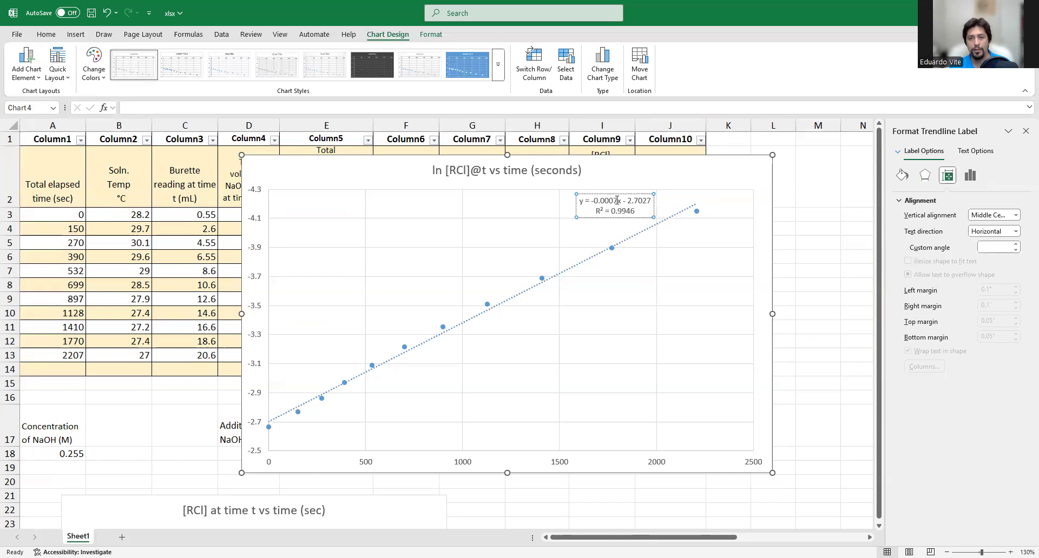
drag(617, 200, 593, 201)
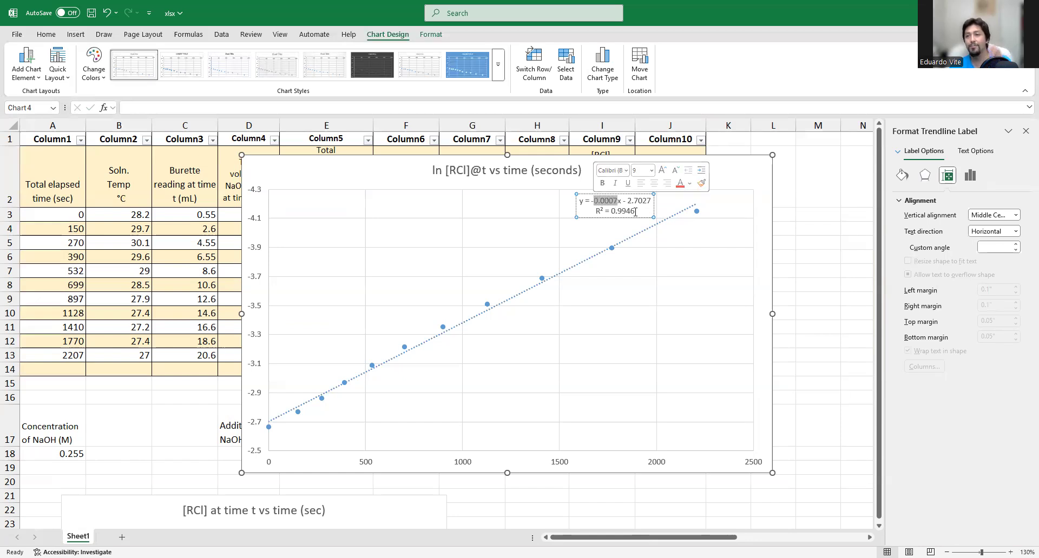
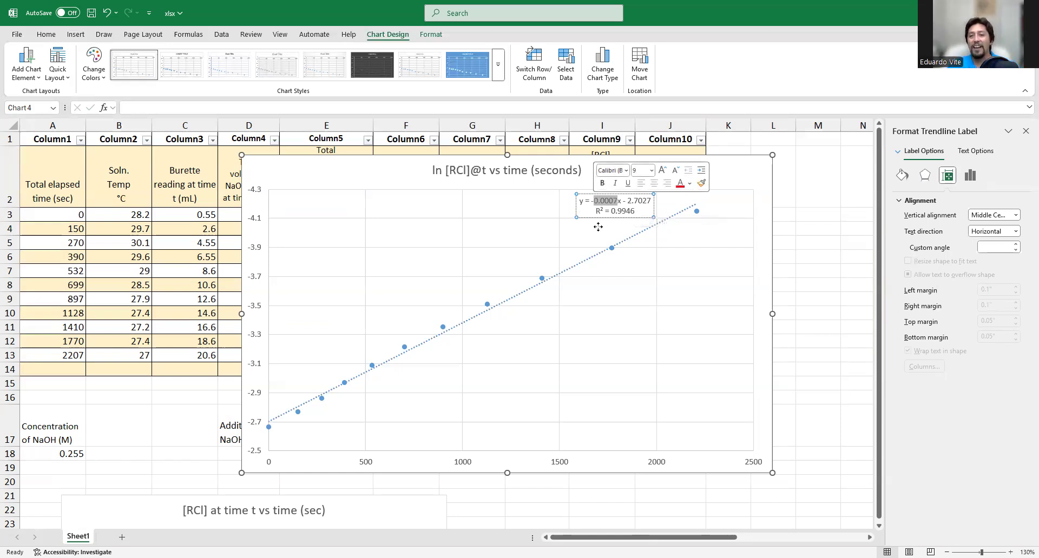
Step: Move the ln [RCl] chart below the data table to span about columns D to K and rows 18 to 40
drag(684, 162, 742, 251)
scroll(602, 394, down, 5)
scroll(703, 189, up, 5)
drag(708, 201, 784, 399)
scroll(754, 389, down, 5)
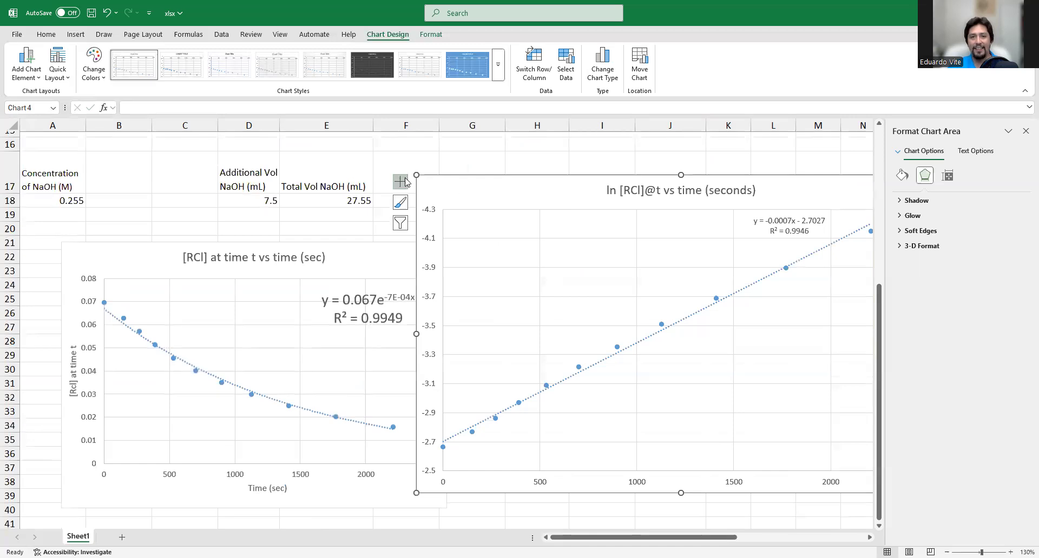
drag(503, 198, 302, 209)
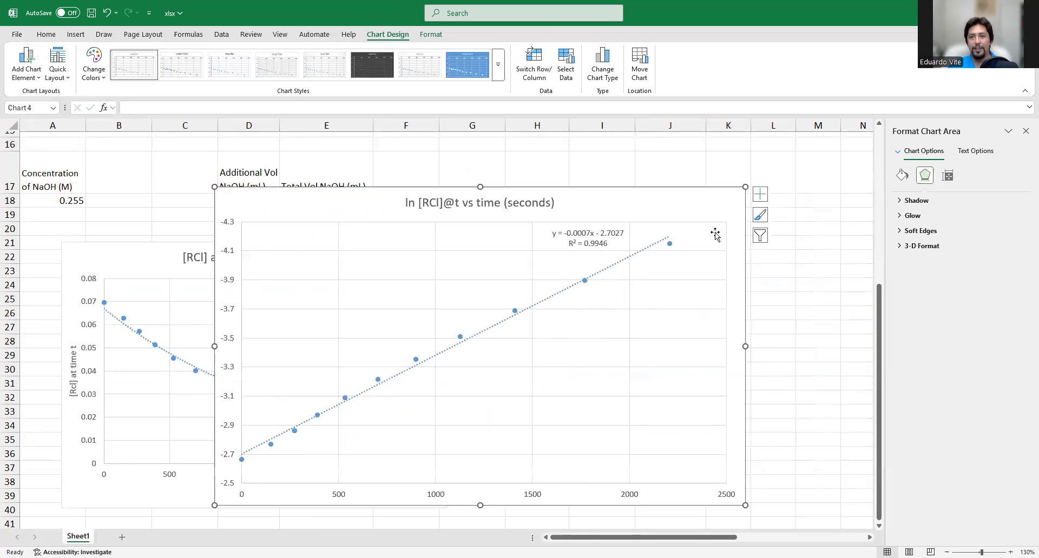
Step: Add axis titles to the ln [RCl] chart, leaving data labels, error bars and the legend off
click(760, 194)
click(796, 219)
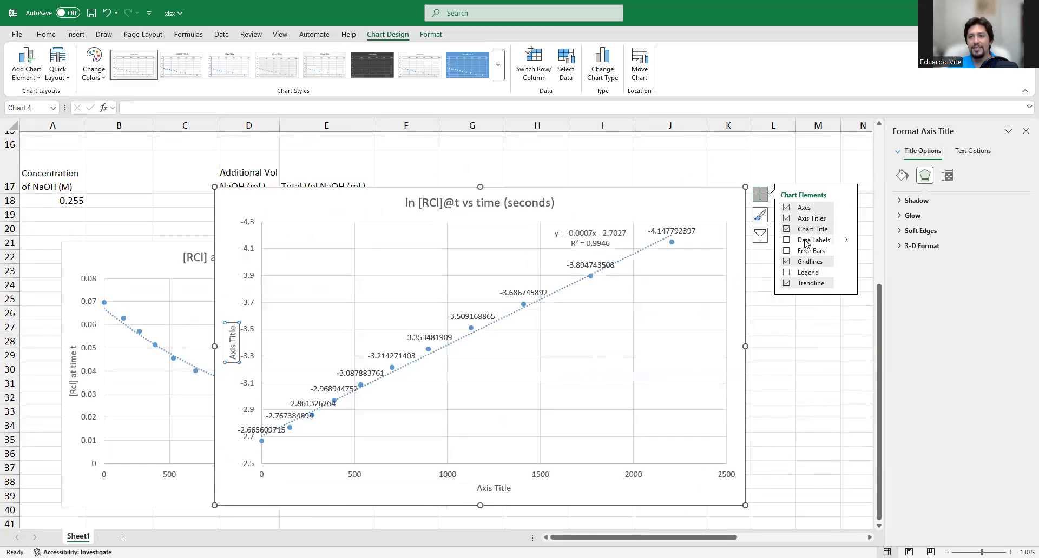
click(810, 274)
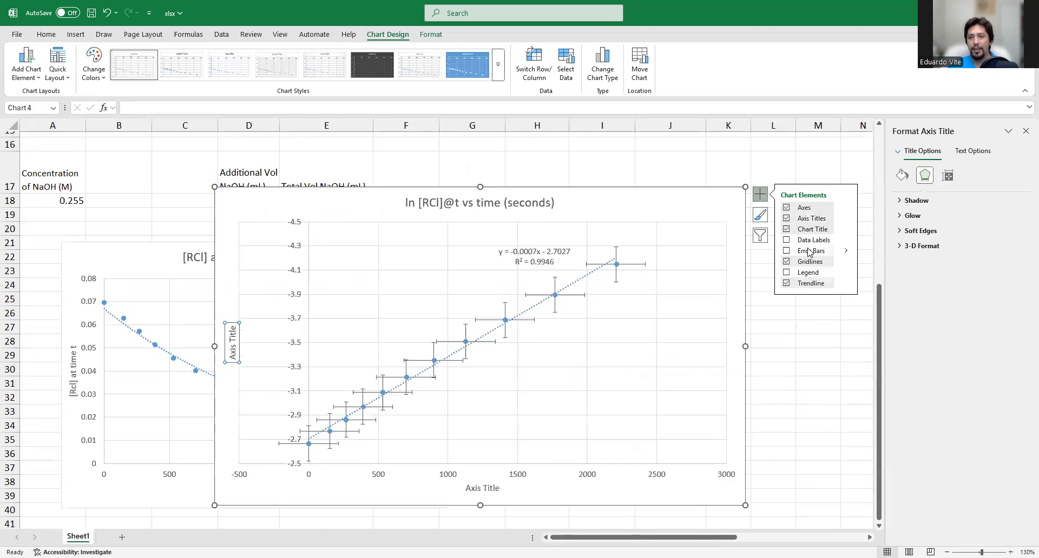
Step: Replace the vertical axis title with "ln [RCl]@t"
click(238, 335)
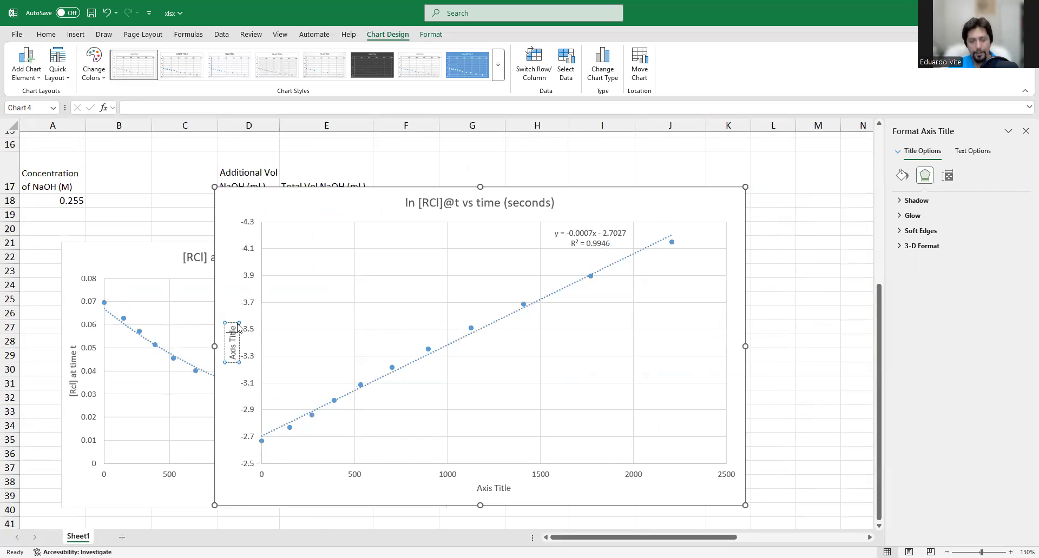
click(237, 327)
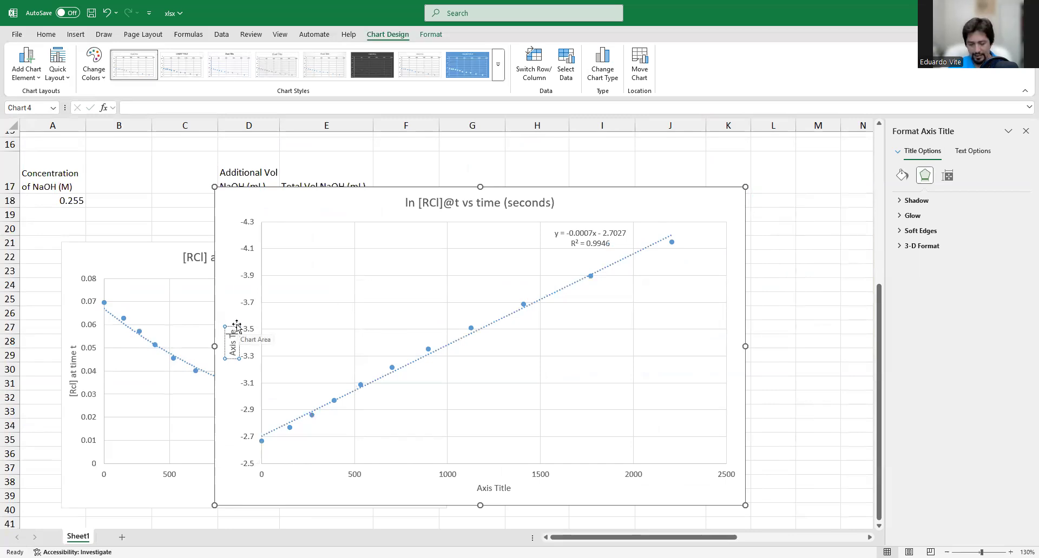
key(BackSpace)
key(BackSpace)
key(BackSpace)
key(BackSpace)
key(BackSpace)
key(BackSpace)
key(BackSpace)
key(BackSpace)
key(BackSpace)
key(BackSpace)
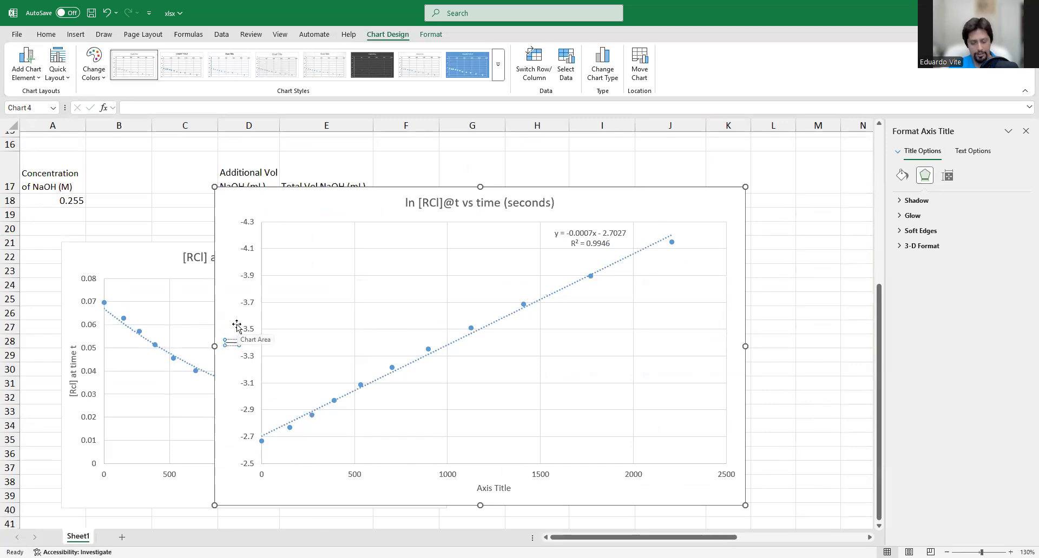
text(ln [RCl])
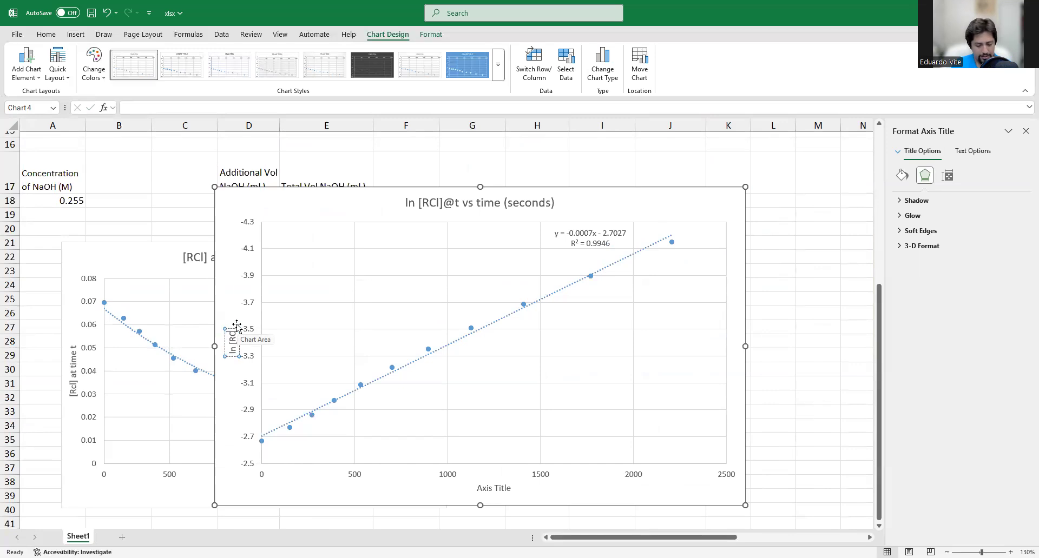
text(@t)
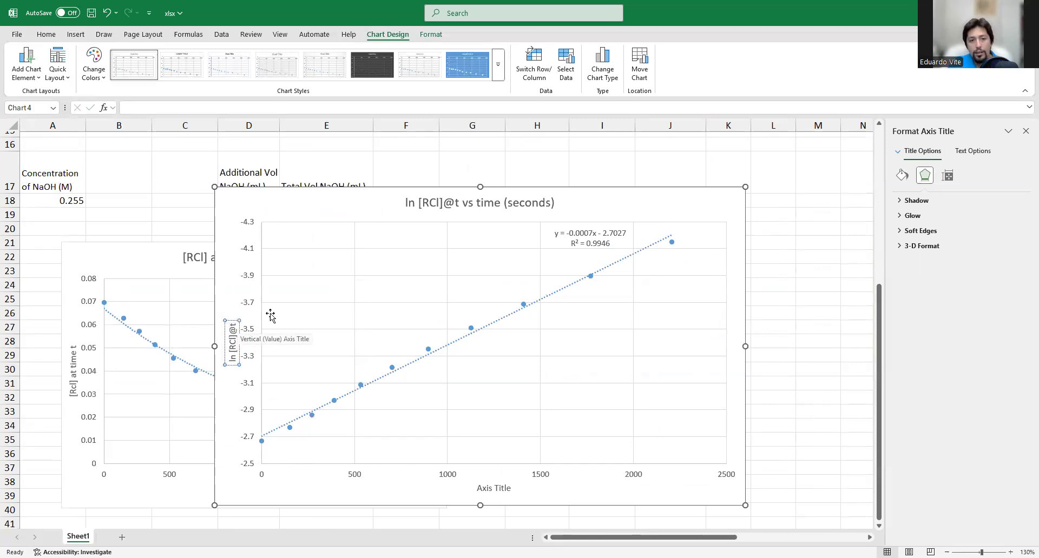
Step: Replace the horizontal axis title of the ln [RCl] chart with "Time (sec)"
click(497, 496)
click(496, 496)
key(BackSpace)
key(BackSpace)
key(BackSpace)
key(BackSpace)
key(BackSpace)
key(BackSpace)
key(BackSpace)
key(BackSpace)
key(BackSpace)
key(BackSpace)
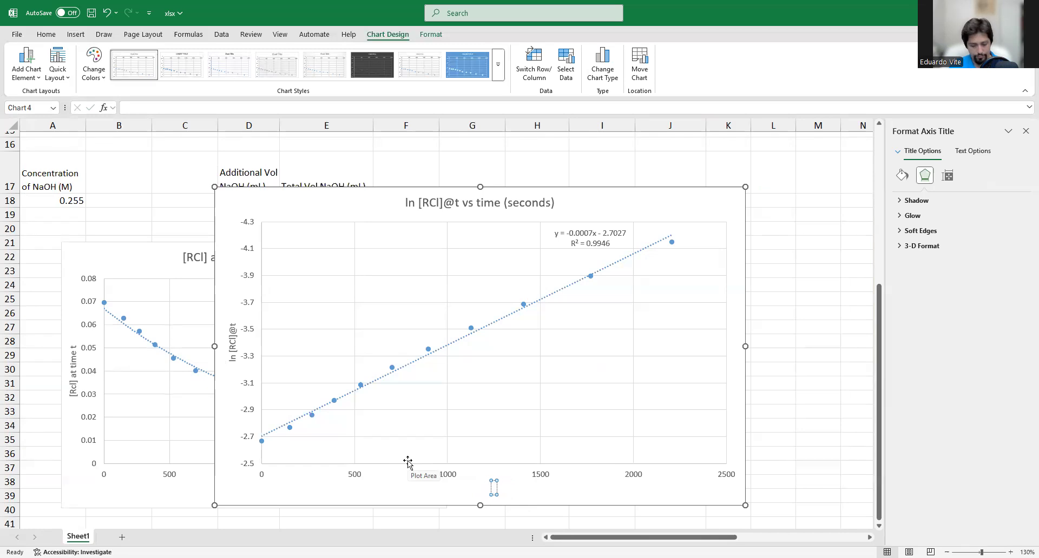
text(Time (s)
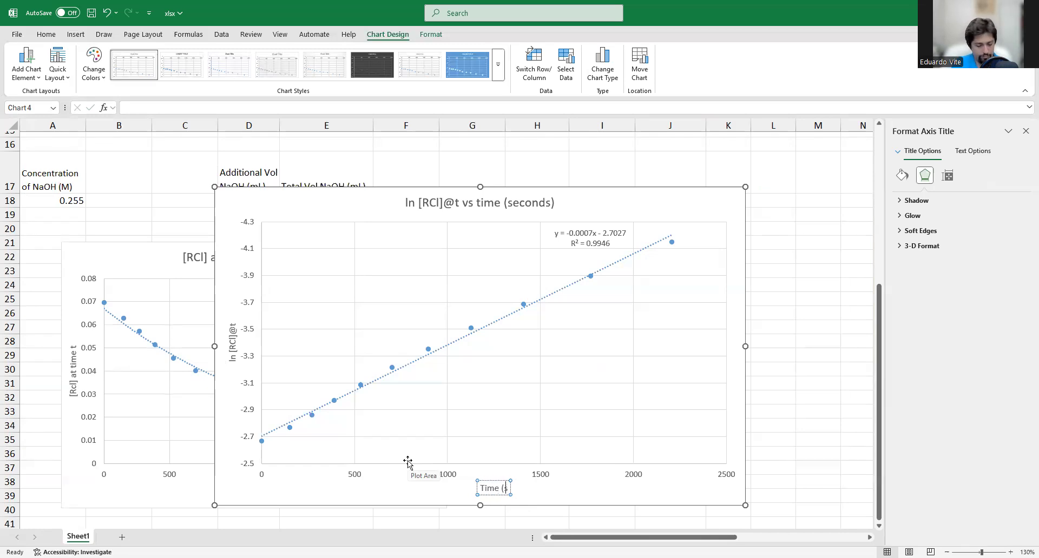
text(ec))
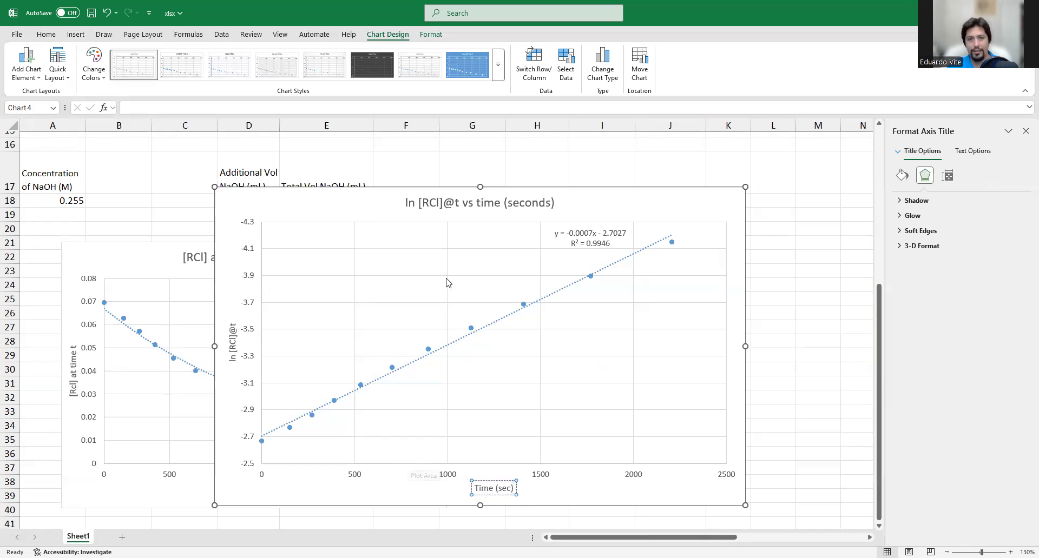
Step: Shrink the ln [RCl] chart and place it beside the [RCl] chart, starting at about row 21
drag(637, 225, 774, 226)
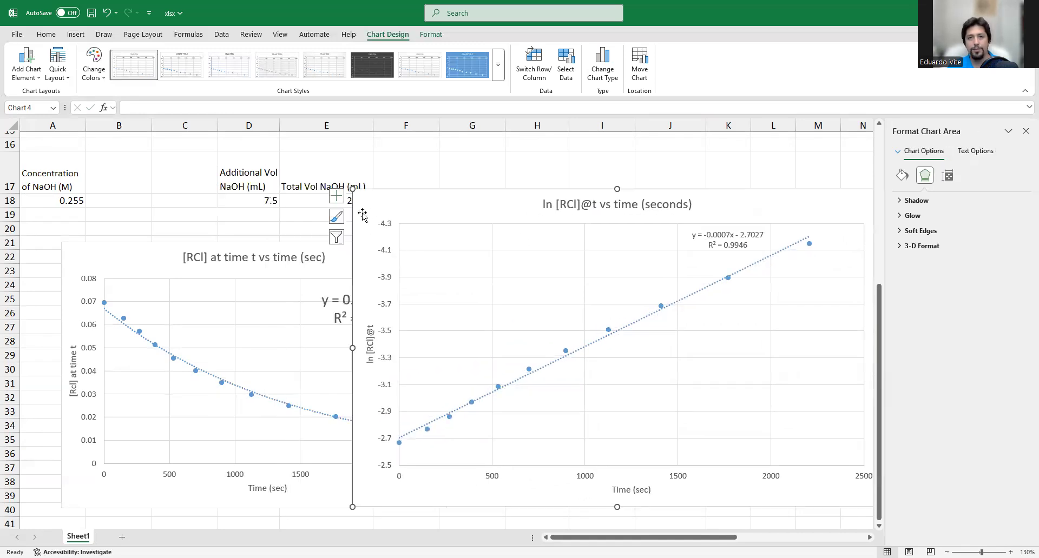
drag(367, 193, 503, 257)
drag(567, 276, 528, 263)
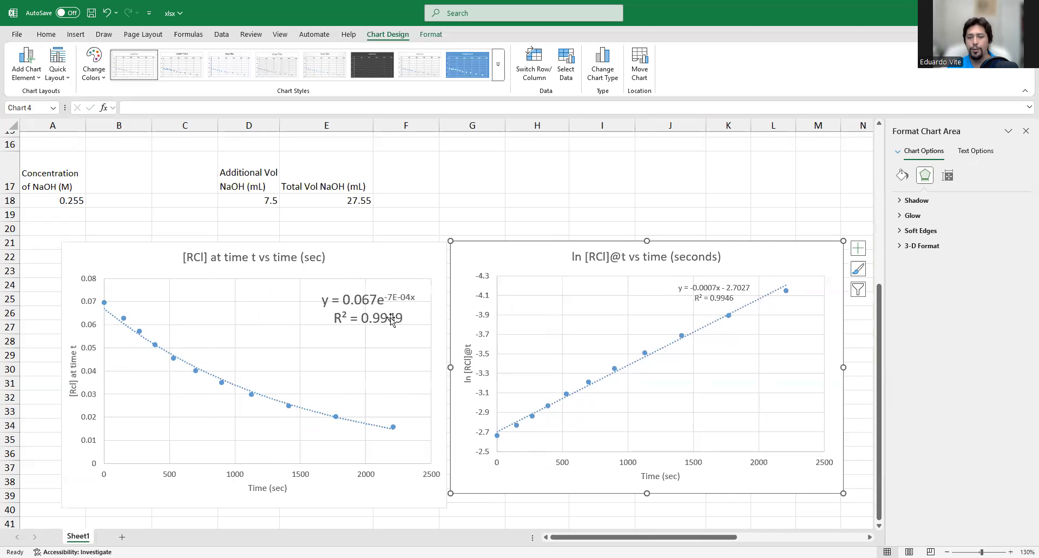
Step: Shorten the [RCl] chart to end at about row 38, and nudge the ln [RCl] chart into place beside it
scroll(392, 319, down, 1)
click(445, 426)
drag(445, 424, 446, 406)
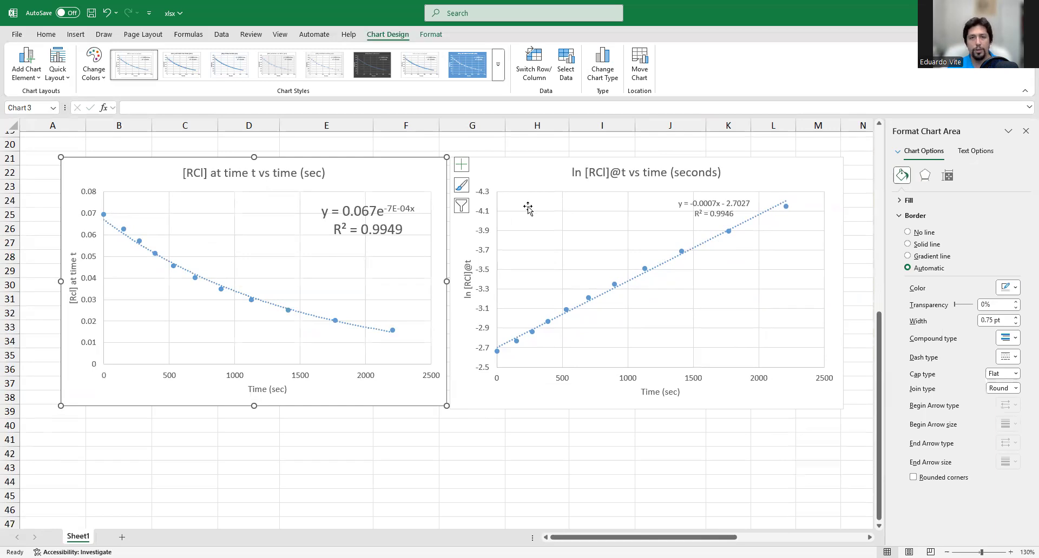
scroll(528, 208, up, 5)
click(514, 374)
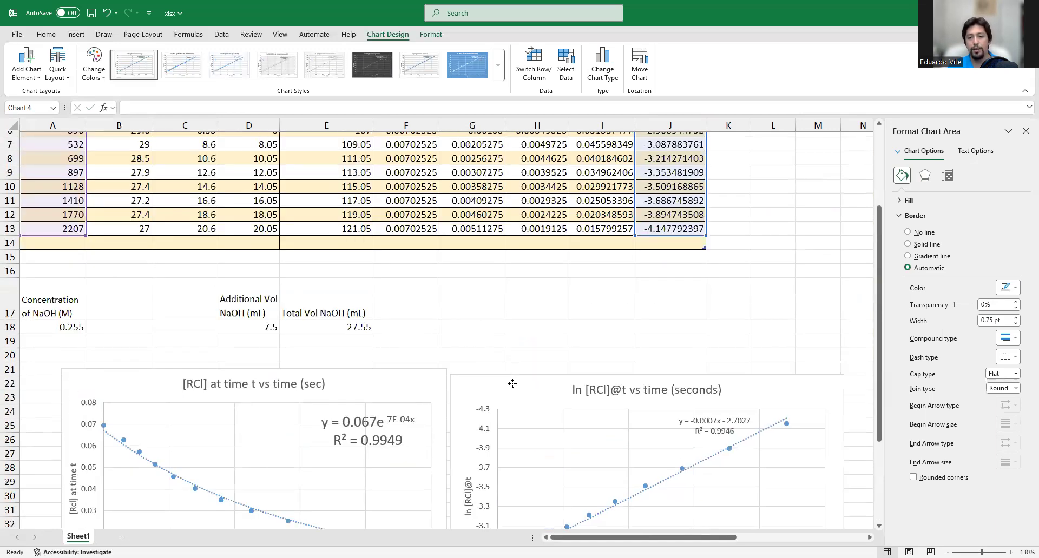
scroll(513, 382, up, 3)
click(513, 381)
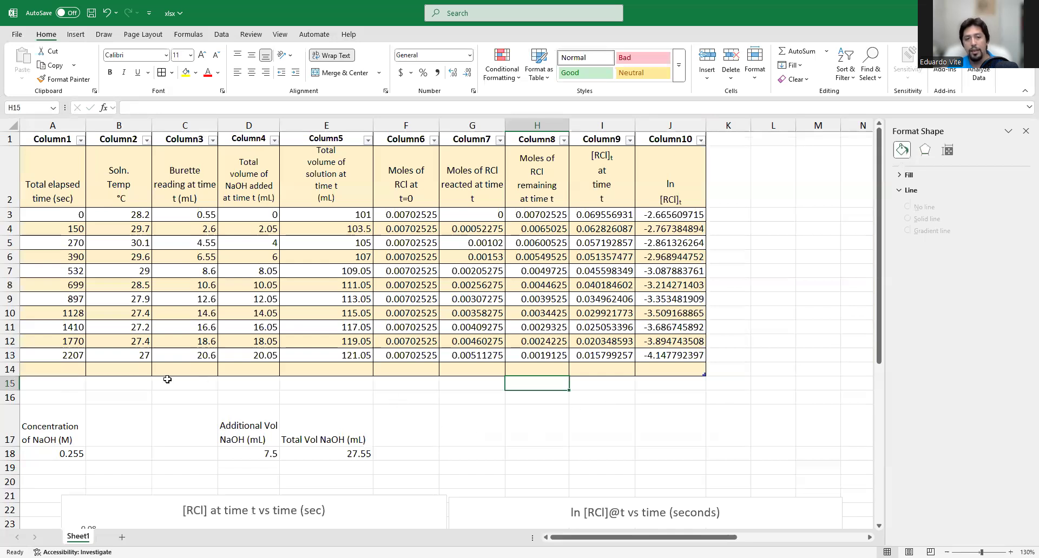
Step: Examine the [RCl] chart's first and last data points to see how the concentration falls over time
scroll(124, 377, down, 2)
key(Right)
key(Down)
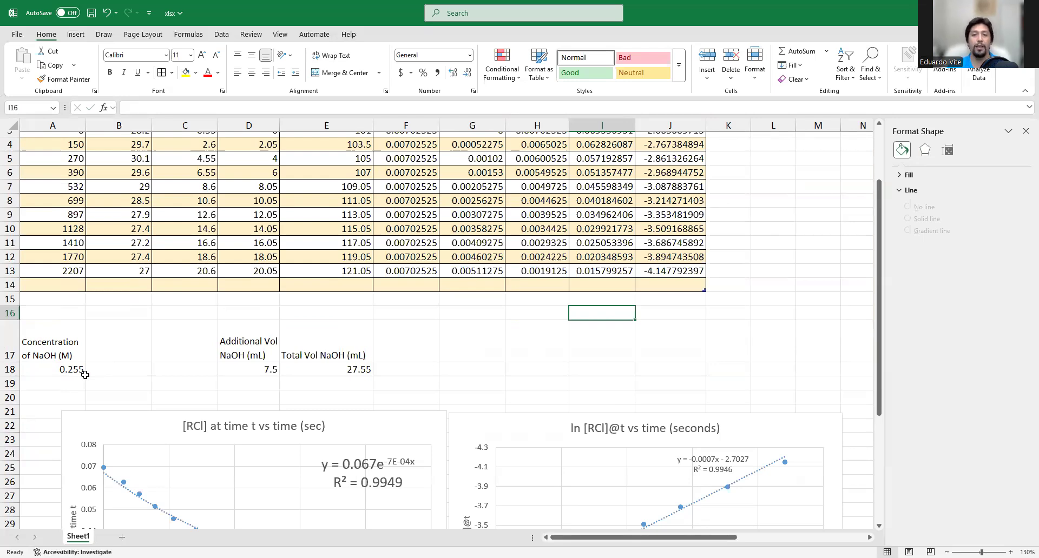
scroll(28, 337, down, 5)
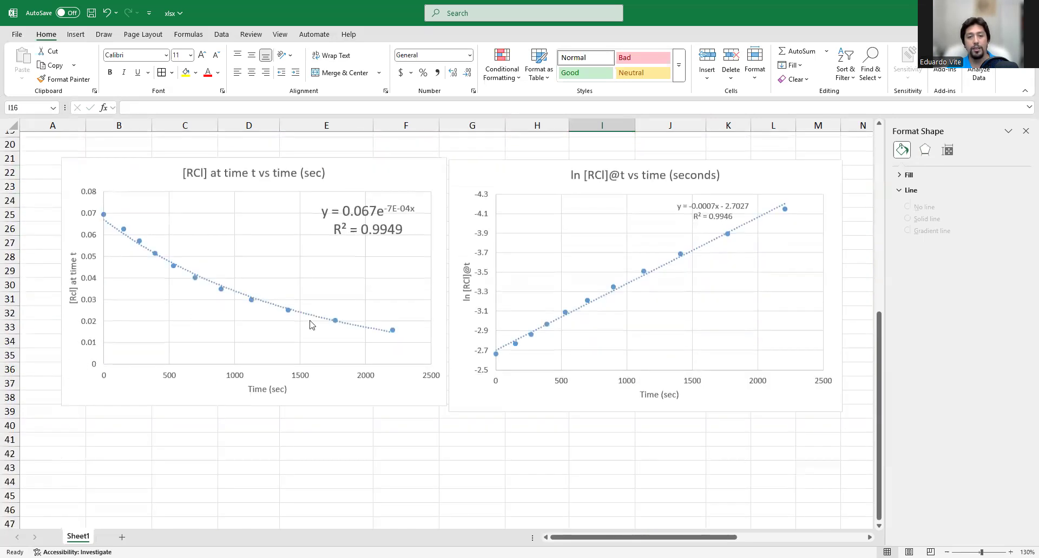
scroll(161, 283, up, 1)
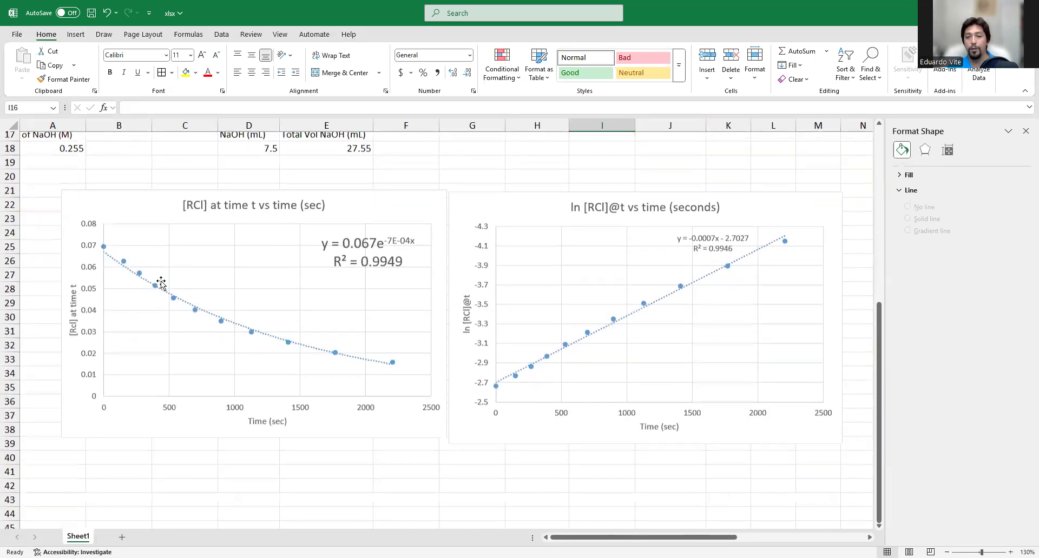
scroll(86, 259, up, 1)
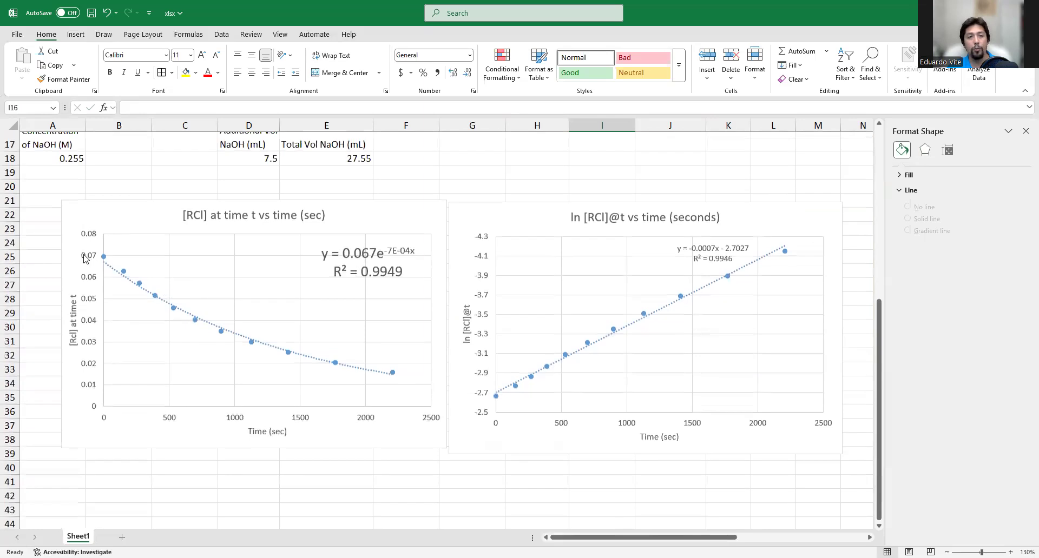
click(85, 257)
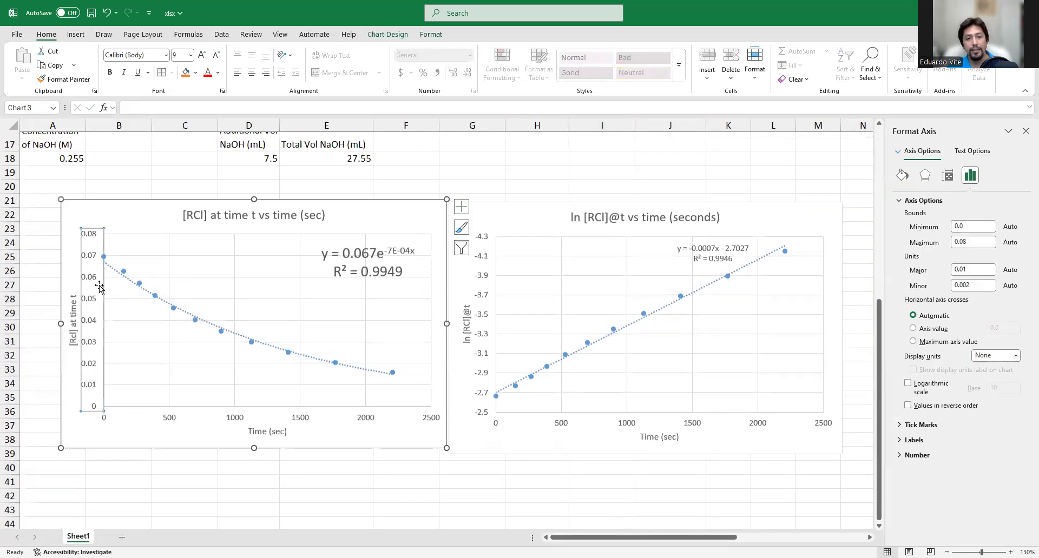
mouse_move(101, 260)
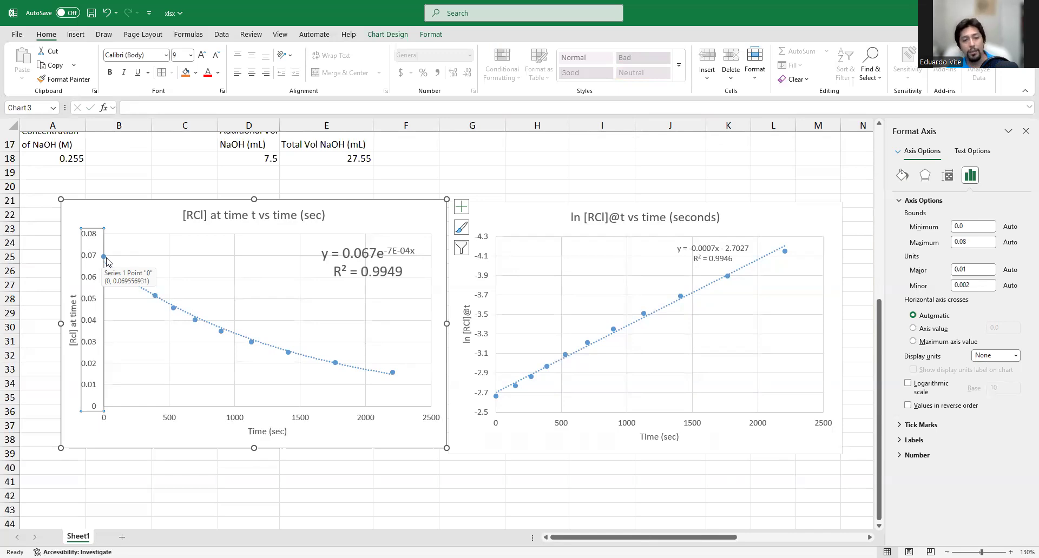
click(393, 373)
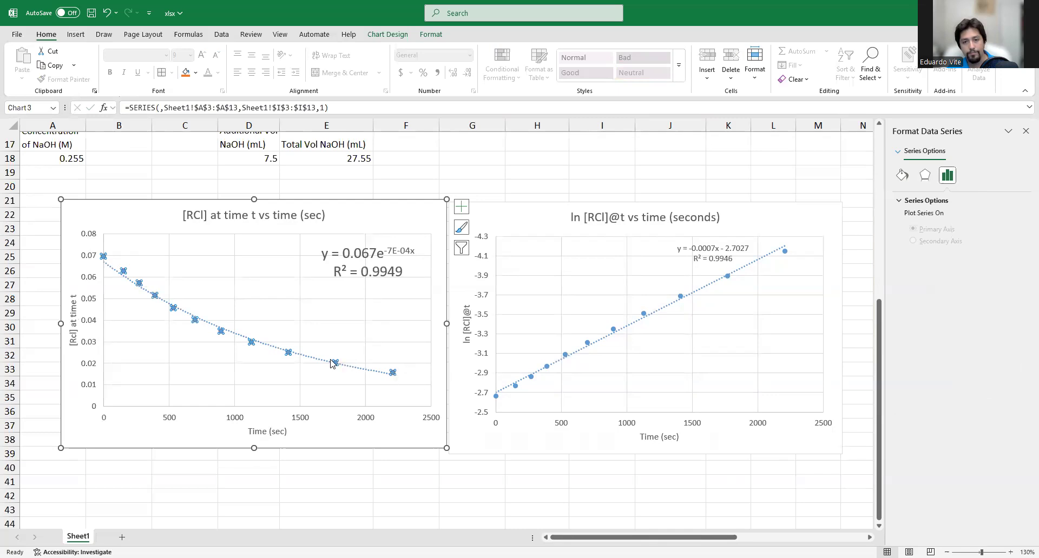
Step: Find the table row where [RCl] is about half the starting value in I3, and select A9:I9 to read its elapsed time
scroll(336, 363, up, 5)
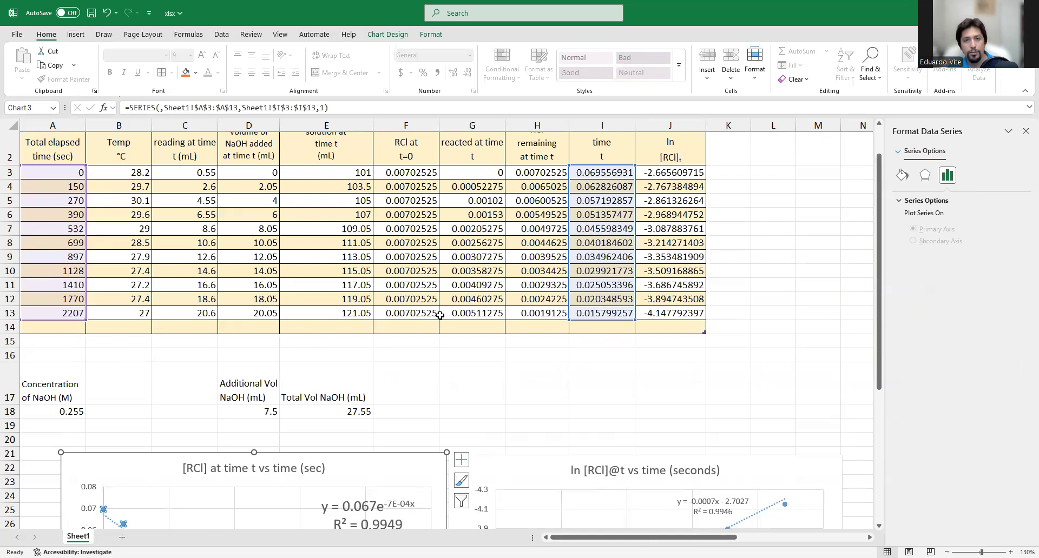
scroll(439, 319, up, 1)
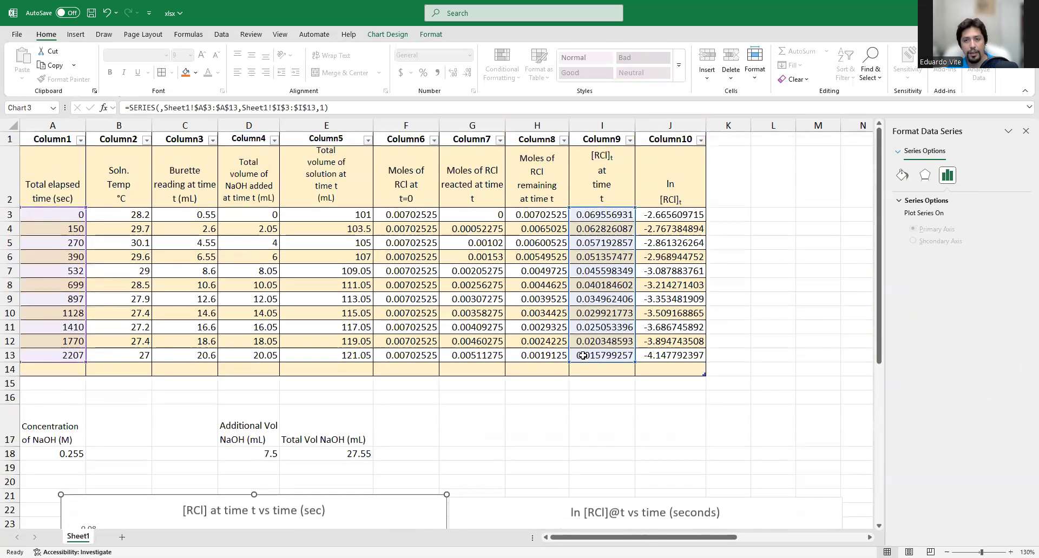
click(582, 355)
click(598, 216)
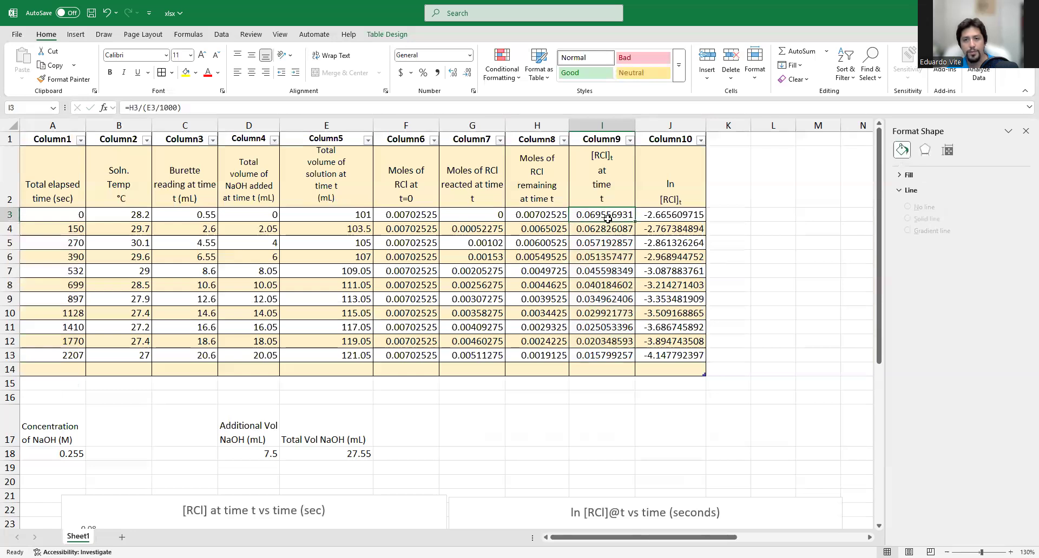
click(601, 298)
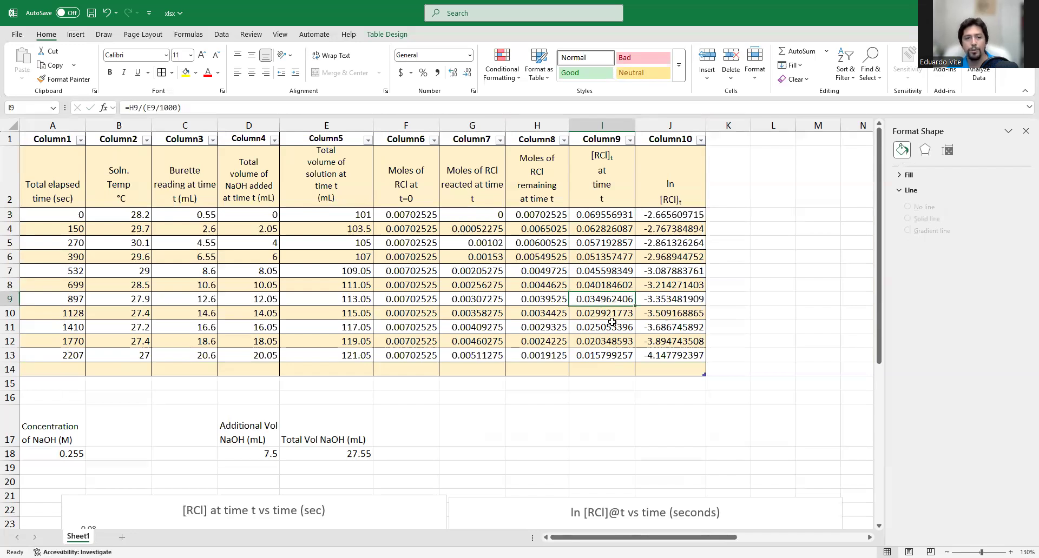
scroll(611, 322, down, 3)
scroll(598, 311, up, 3)
scroll(128, 348, down, 5)
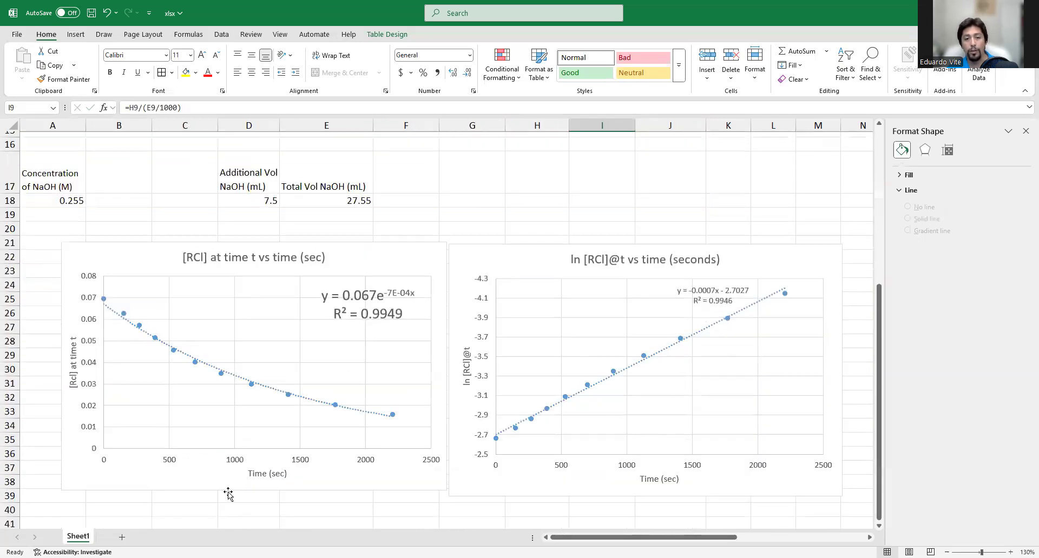
scroll(206, 489, up, 2)
scroll(217, 460, down, 2)
scroll(162, 325, up, 3)
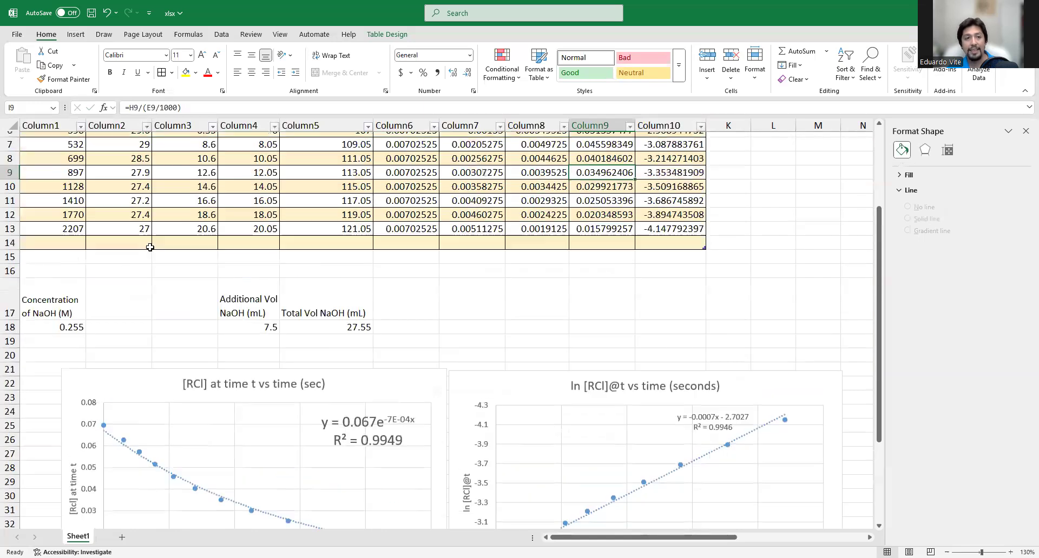
scroll(108, 238, up, 1)
drag(56, 222, 605, 216)
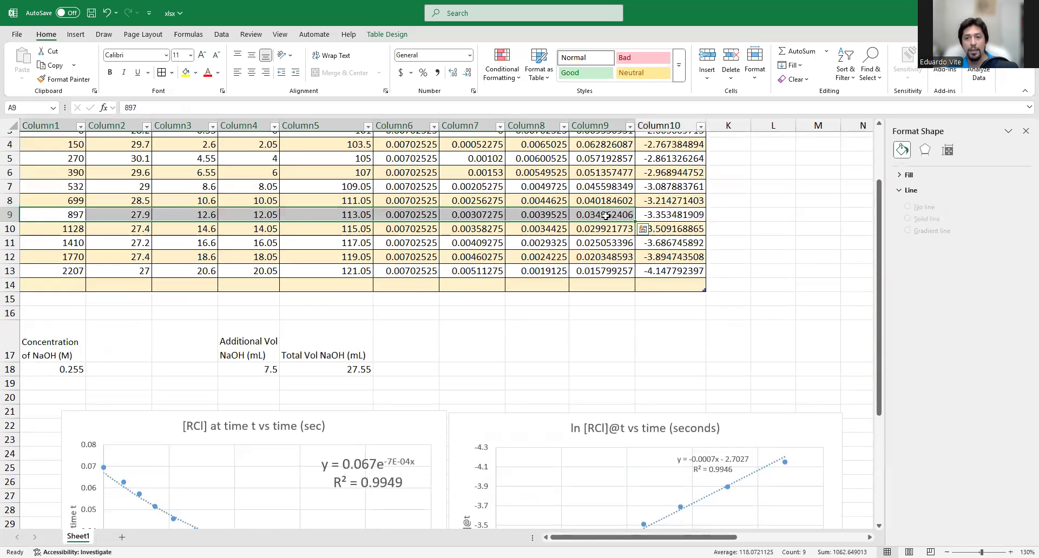
scroll(606, 216, up, 1)
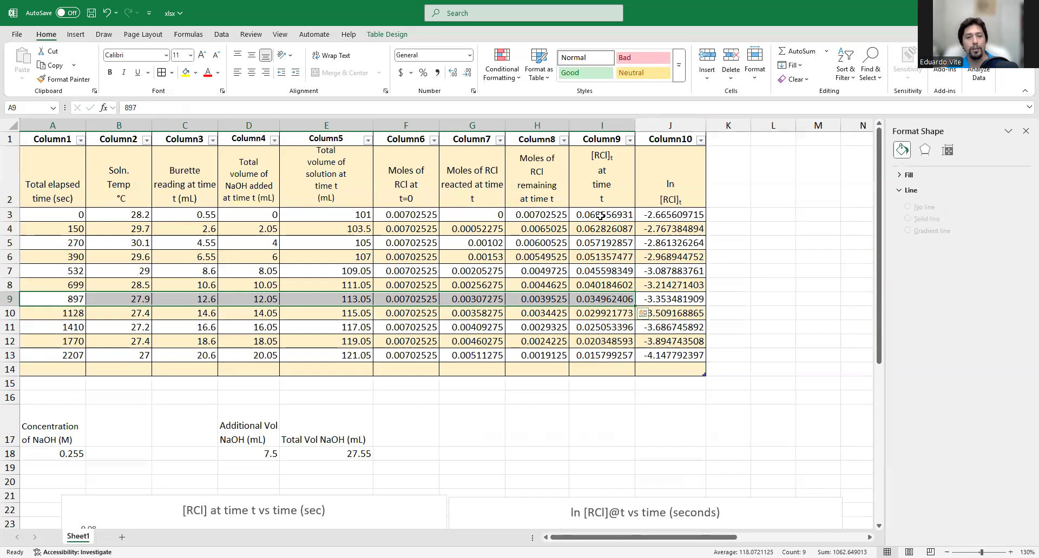
scroll(560, 292, down, 1)
scroll(544, 322, down, 3)
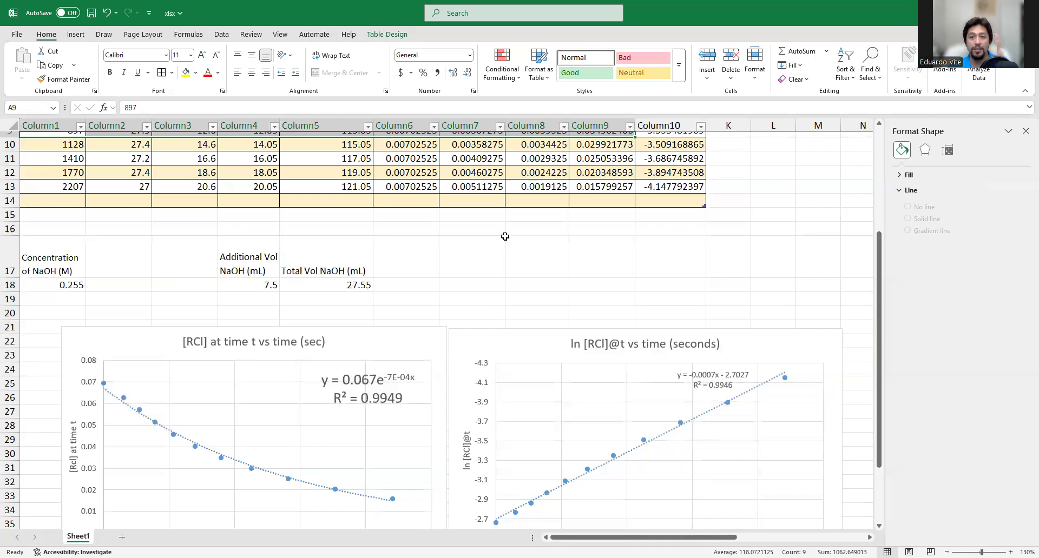
scroll(505, 237, down, 2)
scroll(504, 236, up, 2)
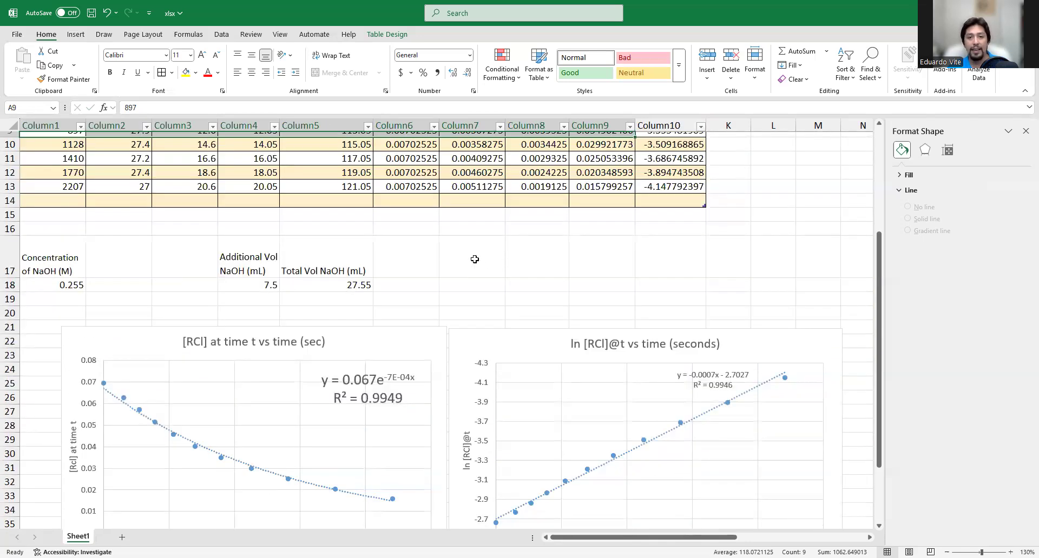
Step: Enter the label "Half Life from graph" in cell F17 and widen column F to fit it
click(411, 256)
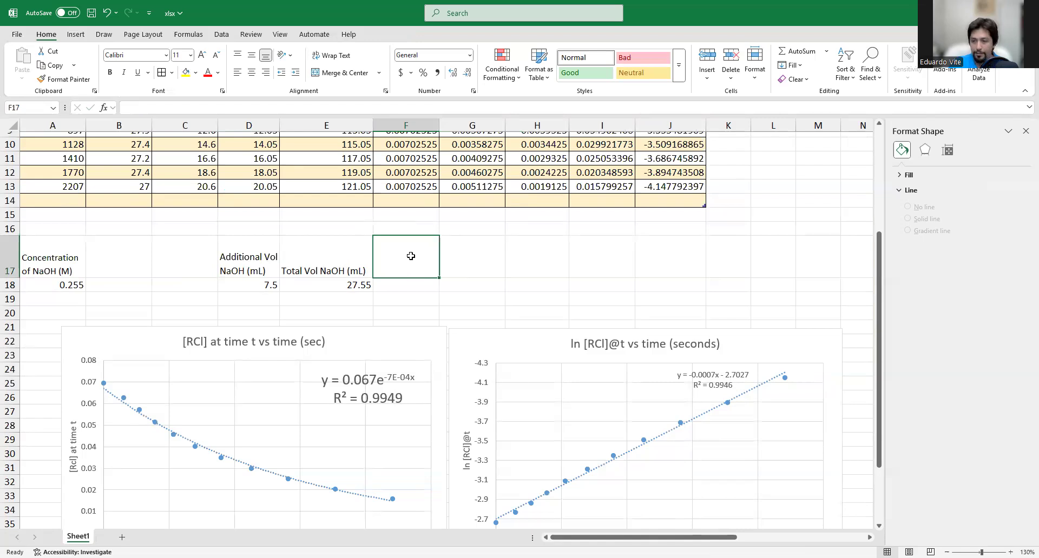
text(Hasl)
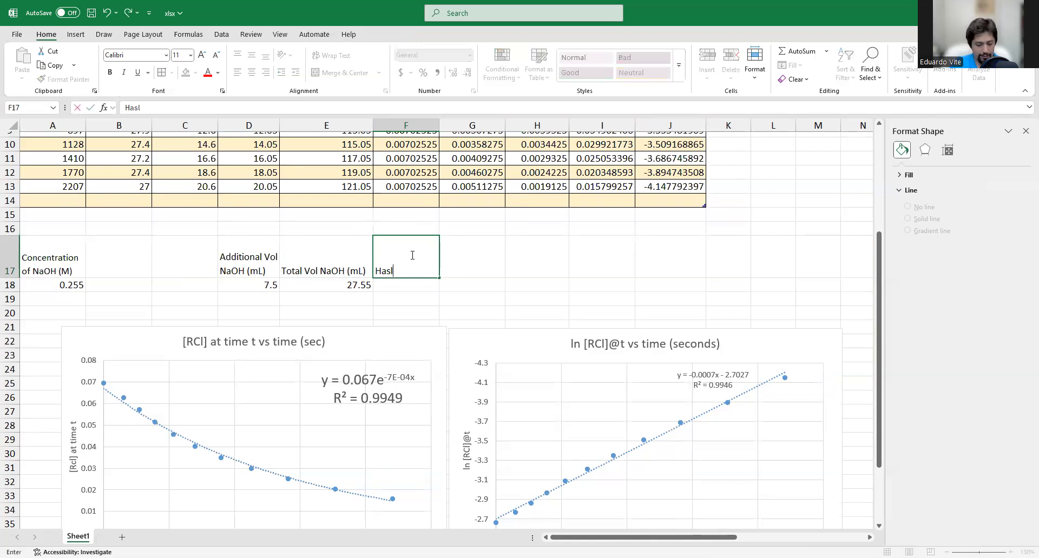
text(f Life fro)
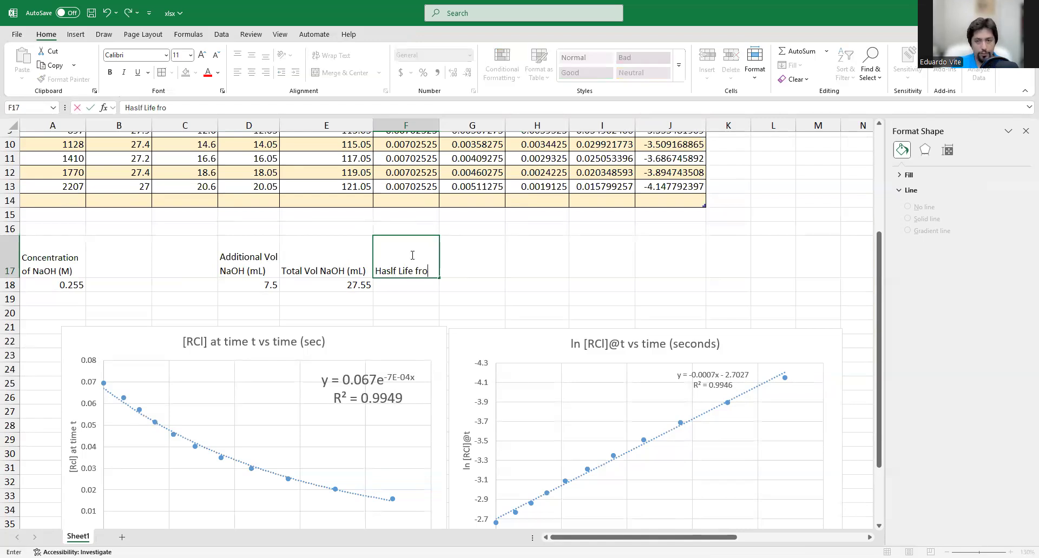
text(m graph)
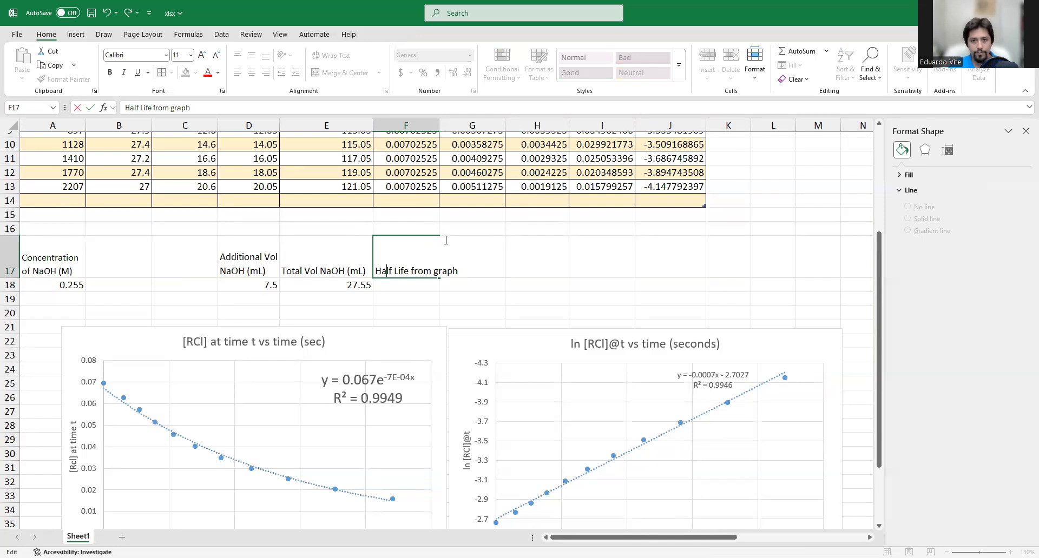
click(568, 254)
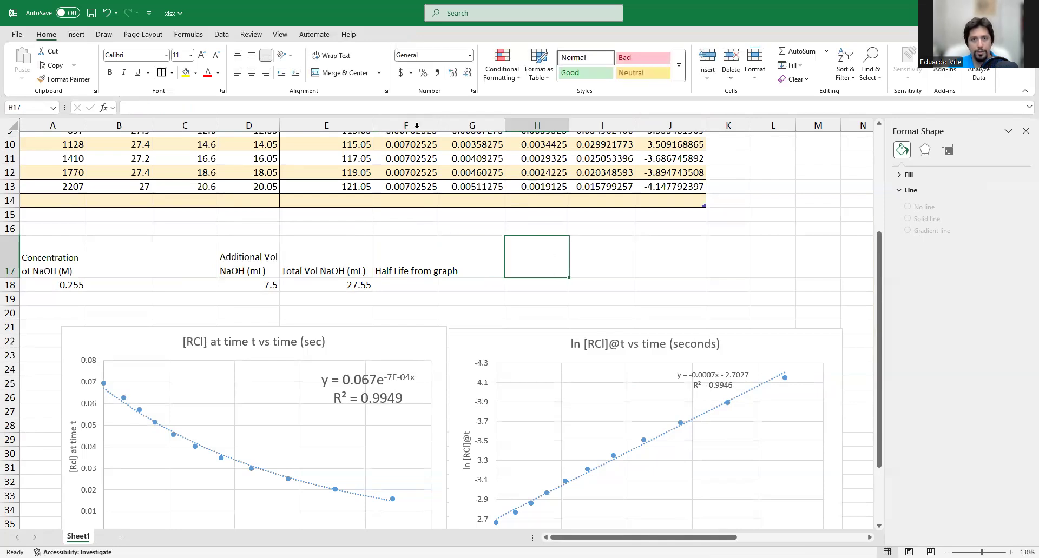
drag(437, 126, 473, 126)
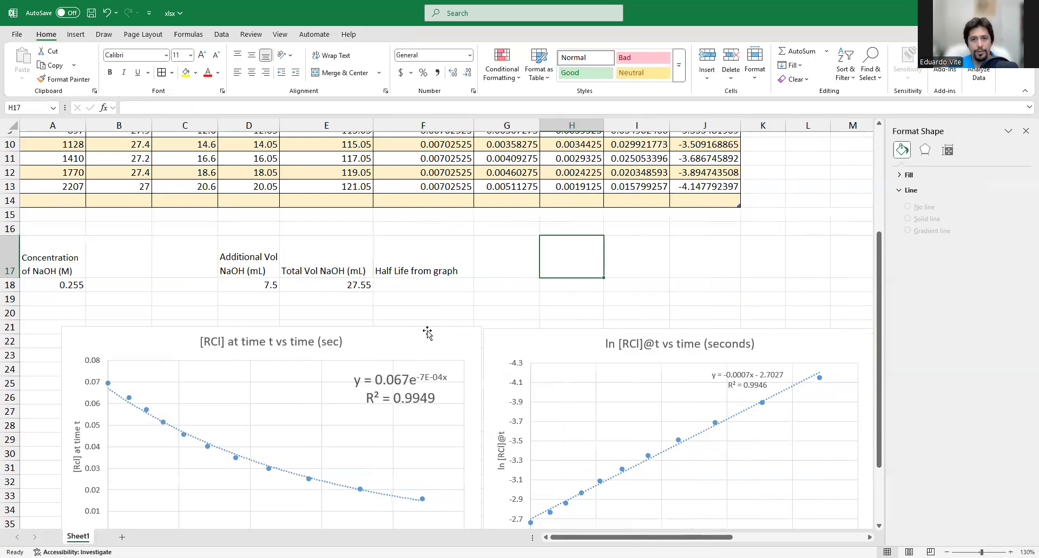
Step: Enter the half-life value 897 in cell F18
click(430, 290)
scroll(331, 289, up, 2)
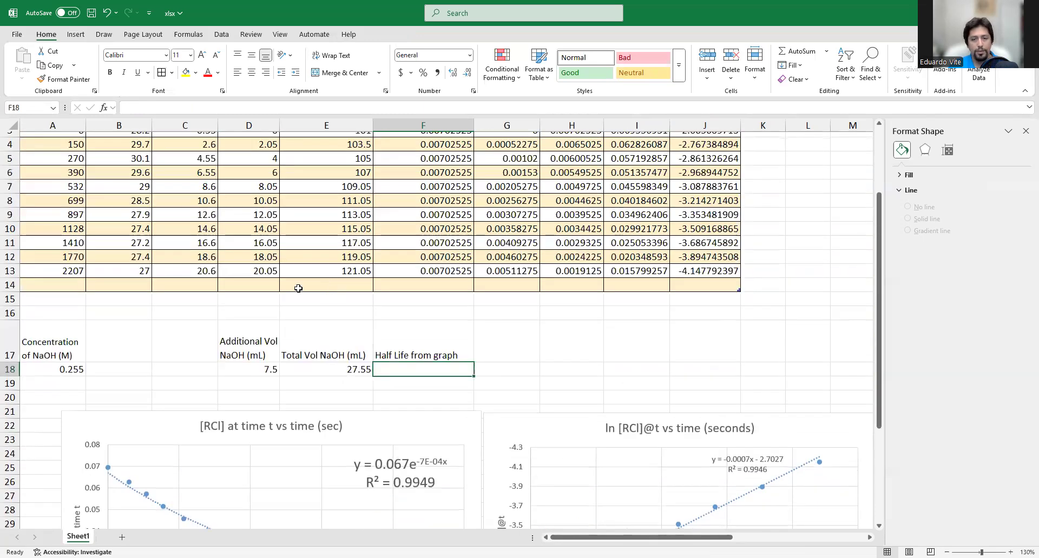
text(897)
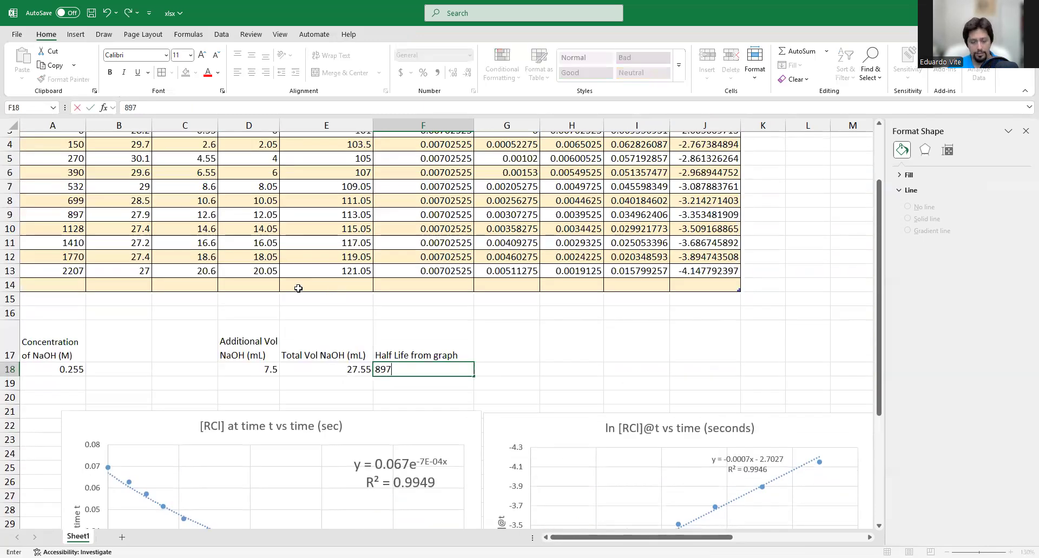
Step: Append "(sec)" to the half-life label in F17 and widen column F so it fits on one line
click(426, 350)
click(282, 106)
text((sec)
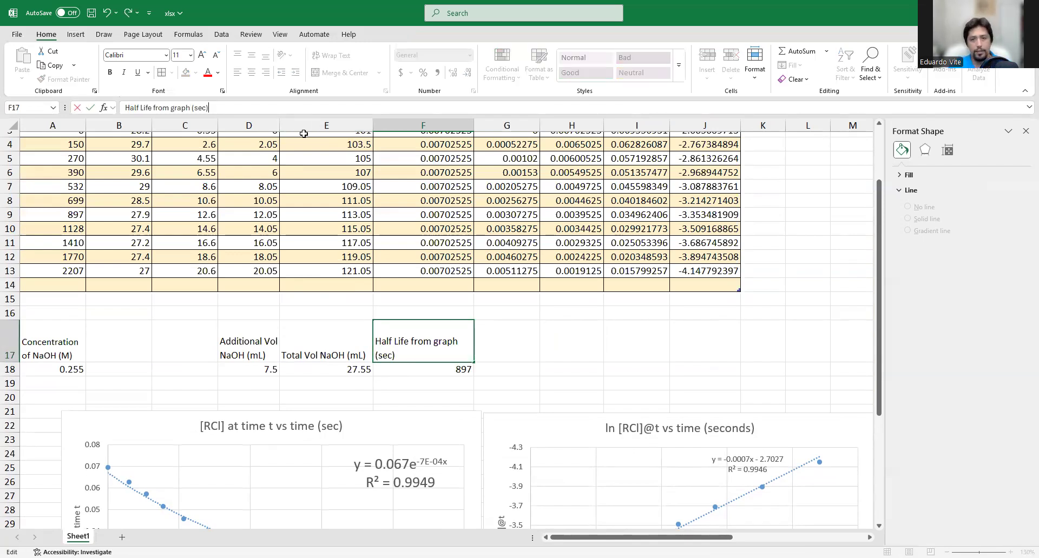
text())
click(522, 347)
drag(474, 125, 507, 125)
click(634, 342)
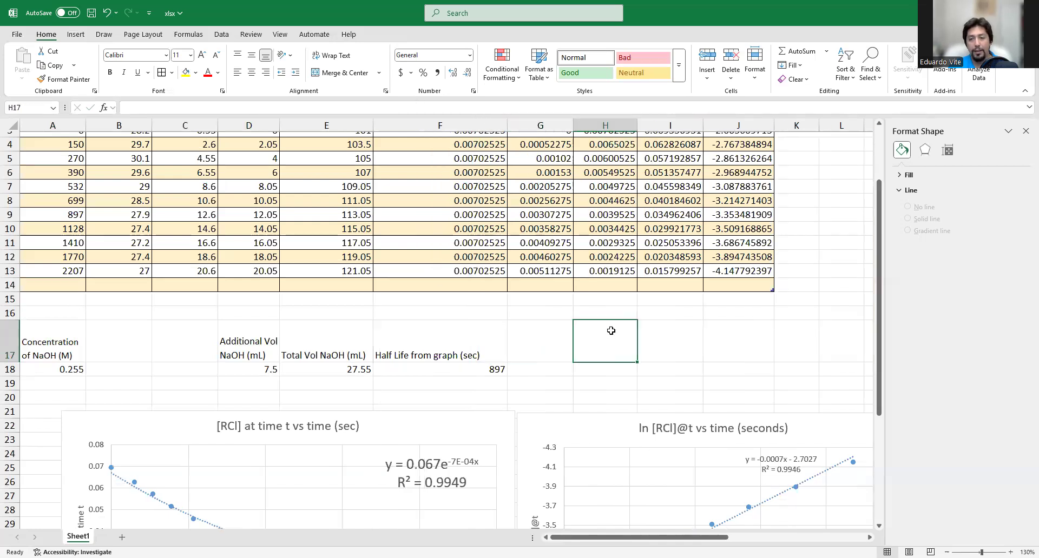
Step: Select the slope value 0.0007 in the trendline equation of the ln [RCl]@t chart to read the rate constant
scroll(546, 300, down, 3)
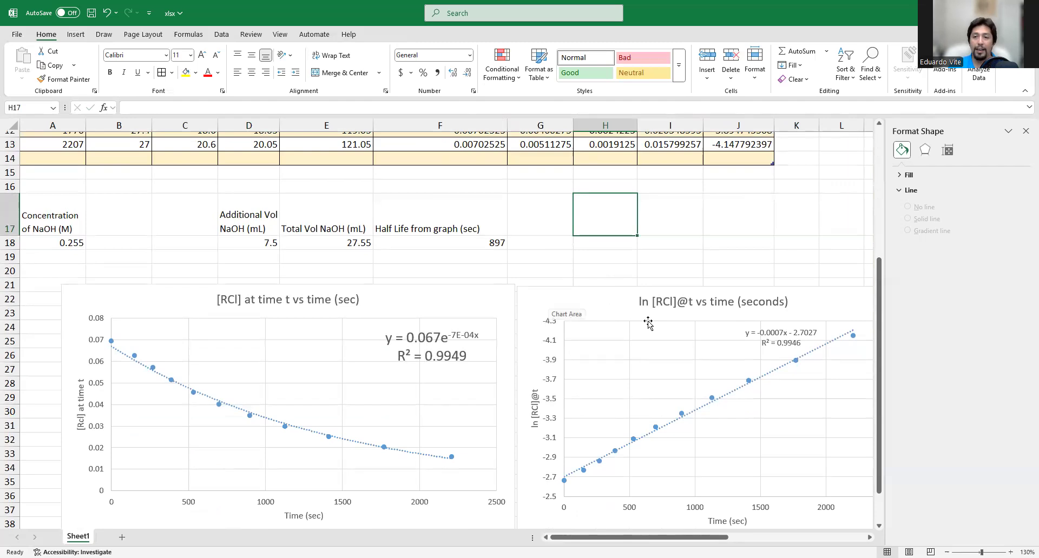
click(777, 331)
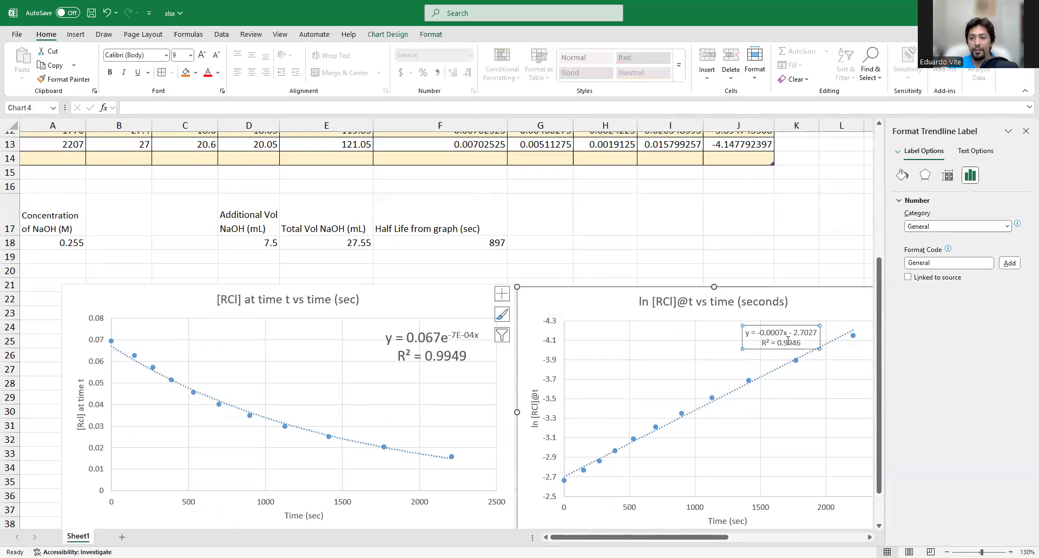
drag(783, 334, 762, 334)
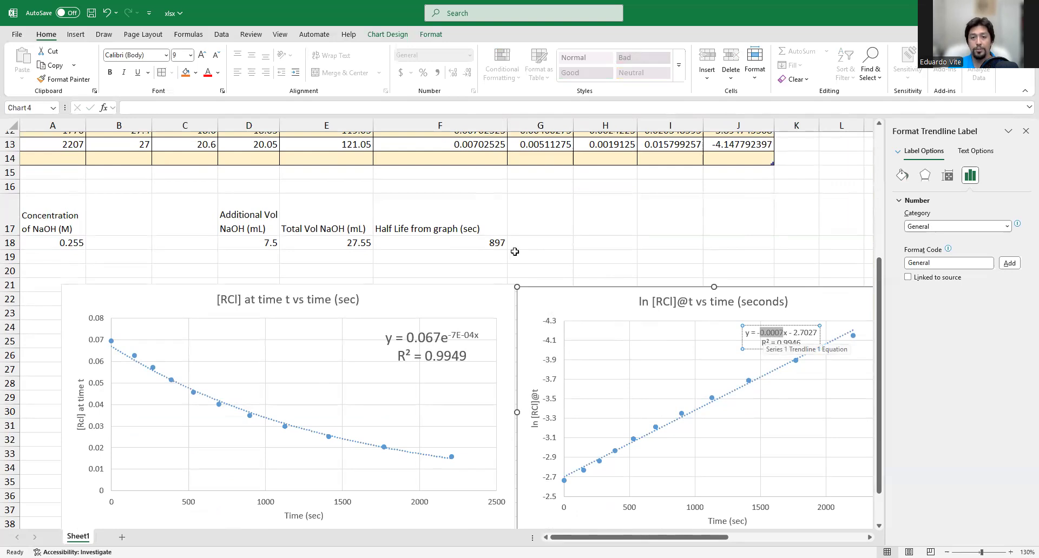
Step: Enter the label "Calculated Half Life" in cell G17 and widen column G so it fits on one line
click(546, 216)
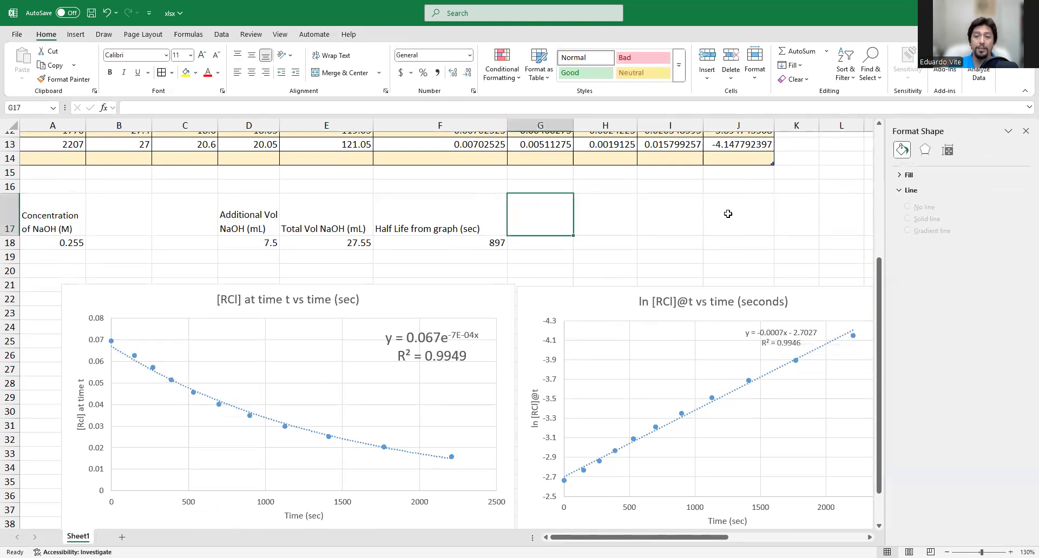
click(1024, 133)
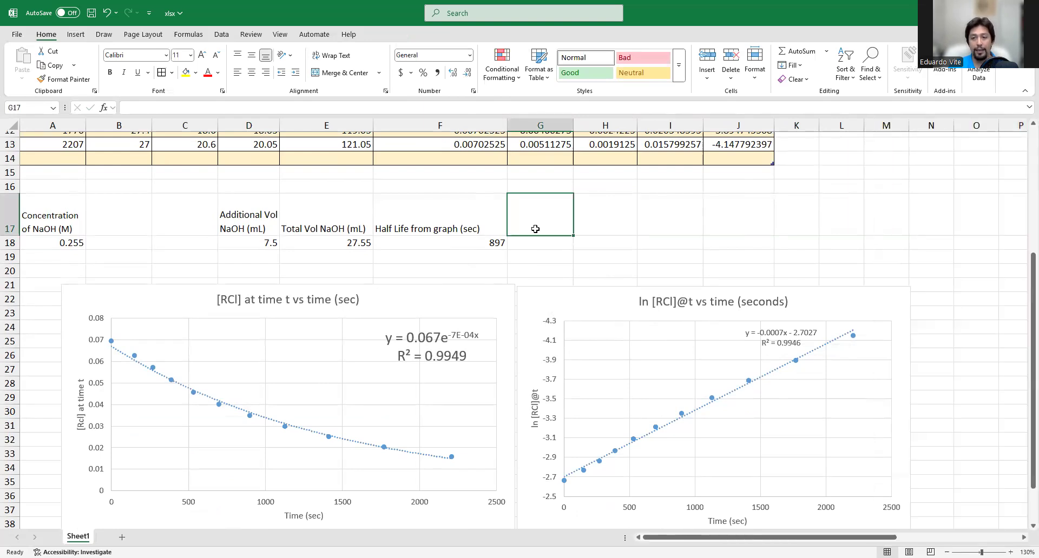
text(Calculate)
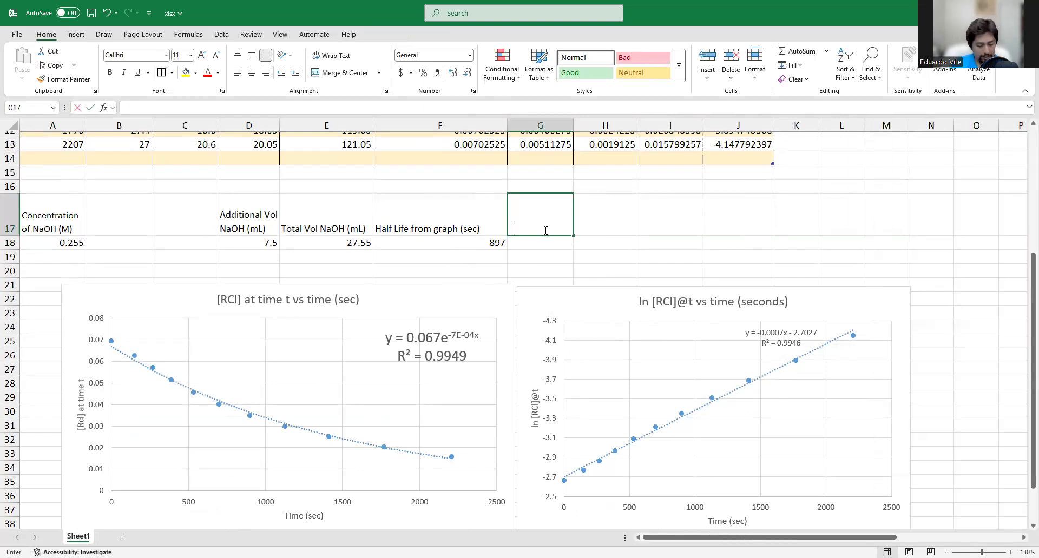
text(d Hali Life)
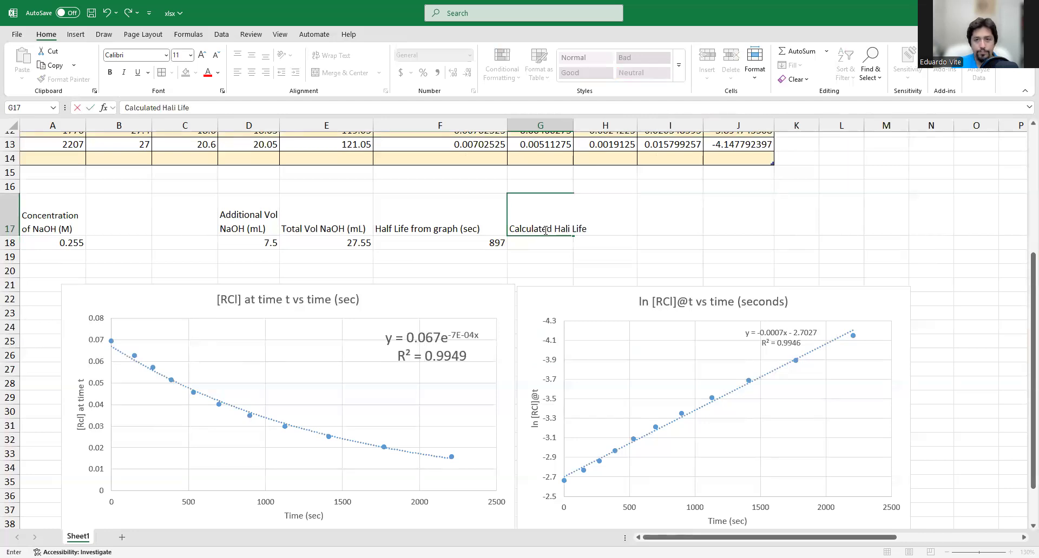
key(Left)
key(Left)
key(Left)
key(Left)
key(Left)
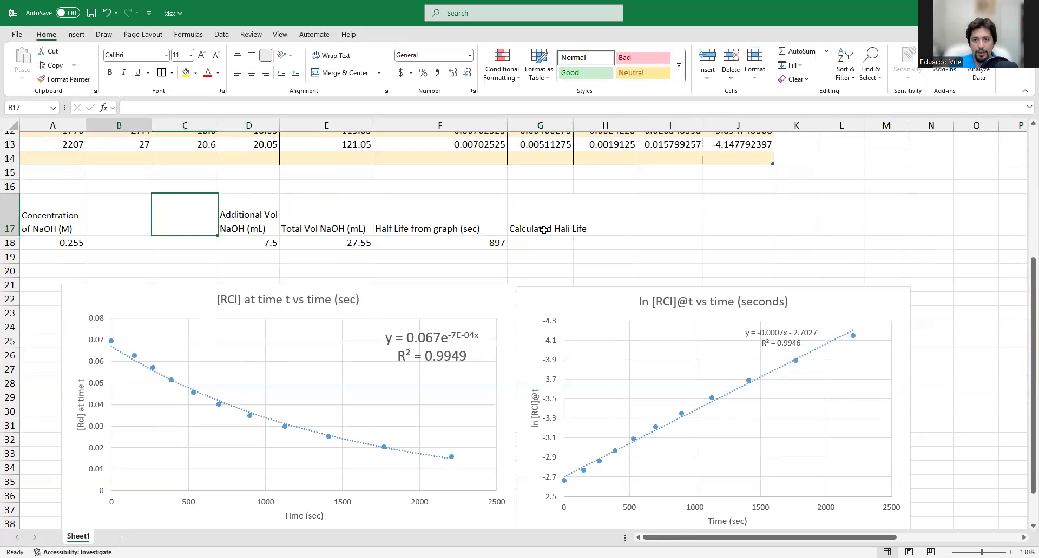
click(541, 222)
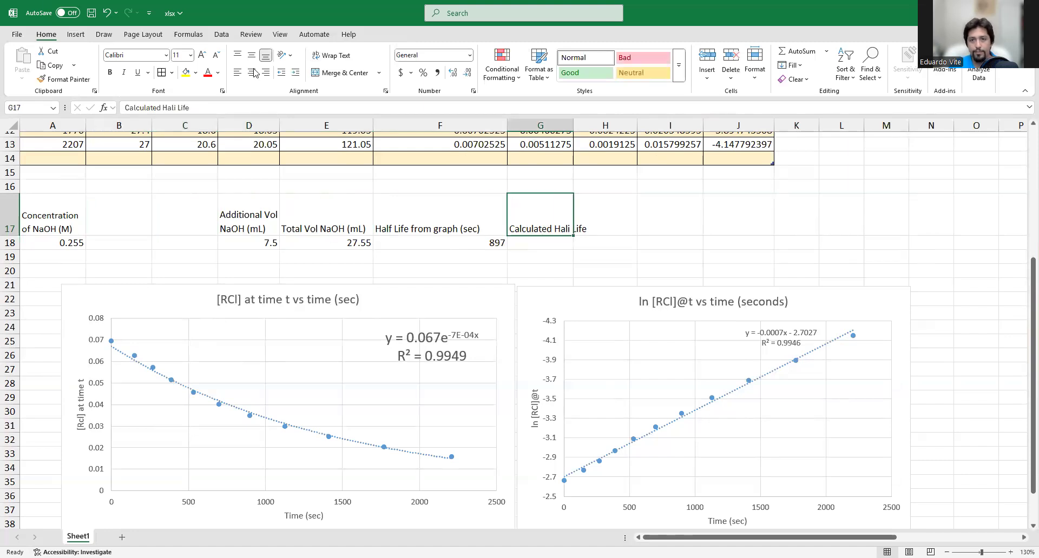
click(179, 107)
key(BackSpace)
text(f)
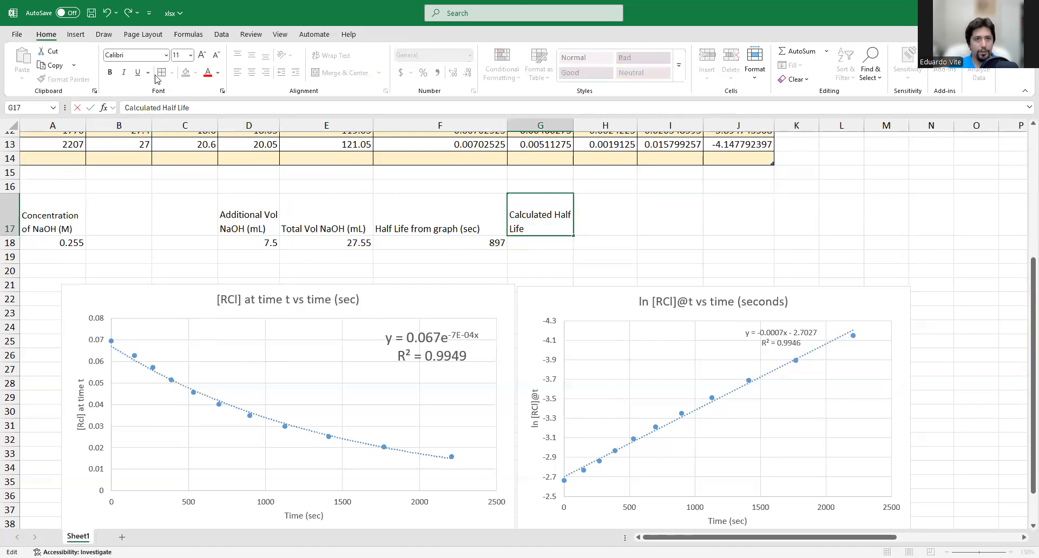
click(594, 211)
drag(574, 124, 607, 124)
Step: Enter the half-life formula =0.693/(2*0.0007) in cell G18
click(590, 242)
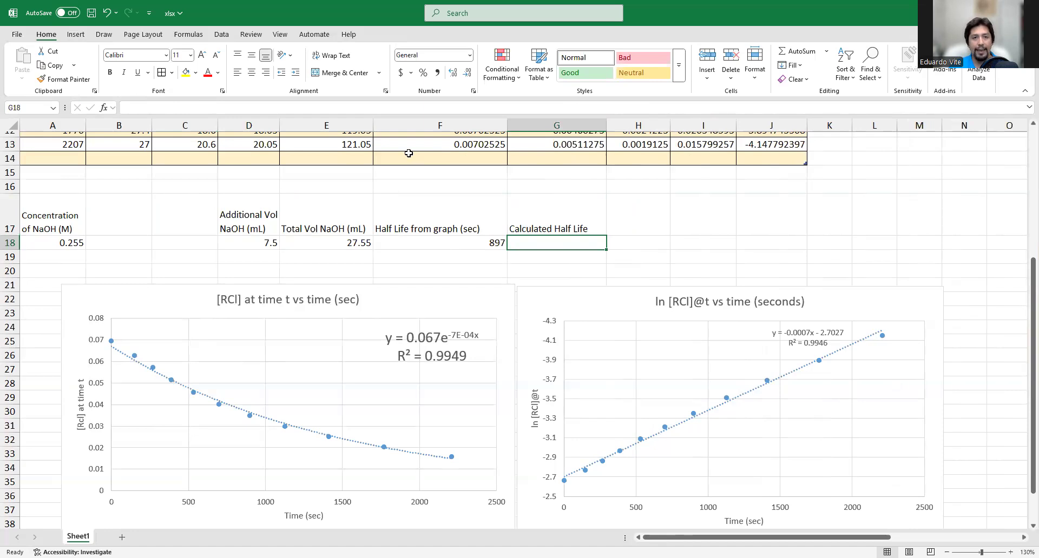
click(394, 108)
text(=)
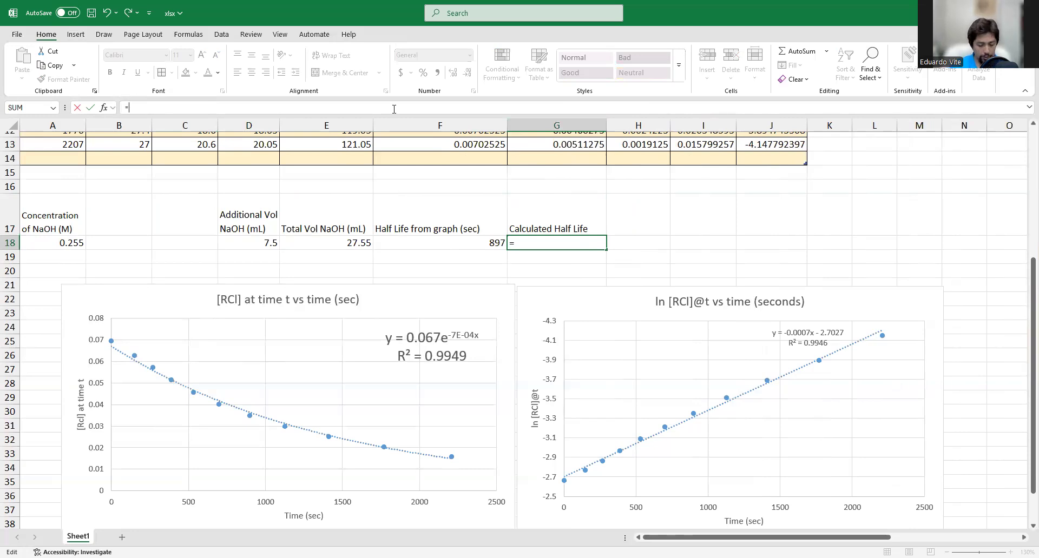
text(0.)
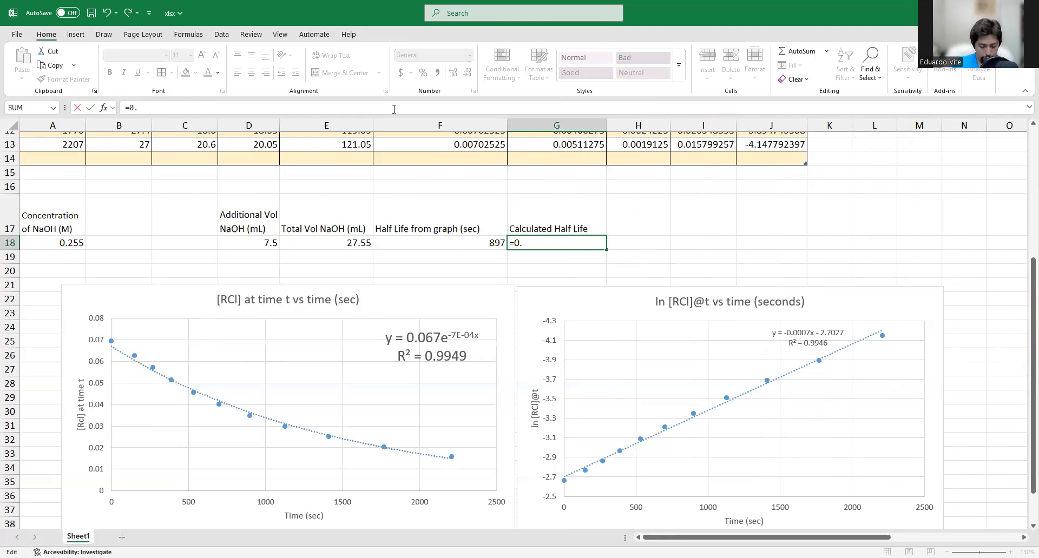
text(693)
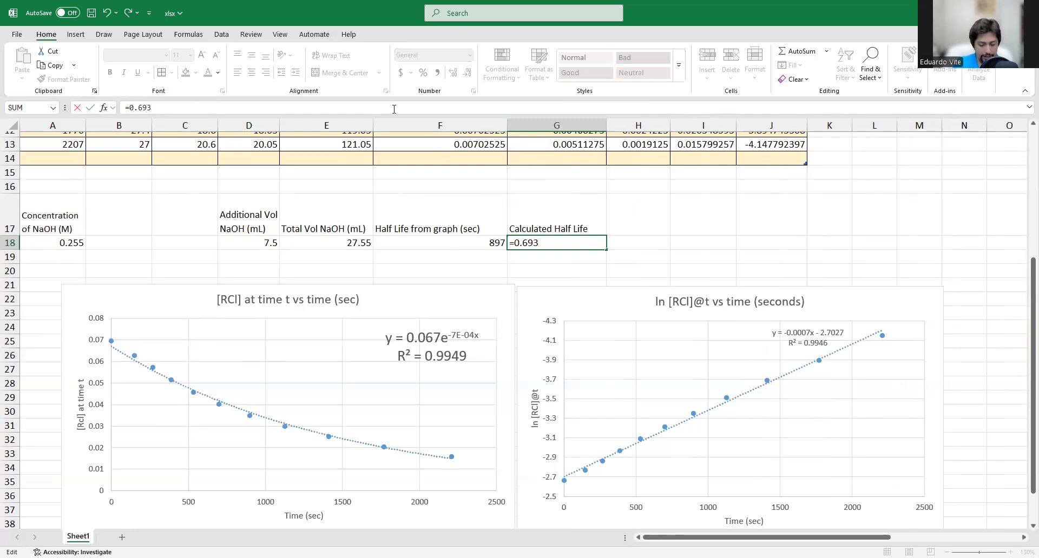
text(/2*0.00)
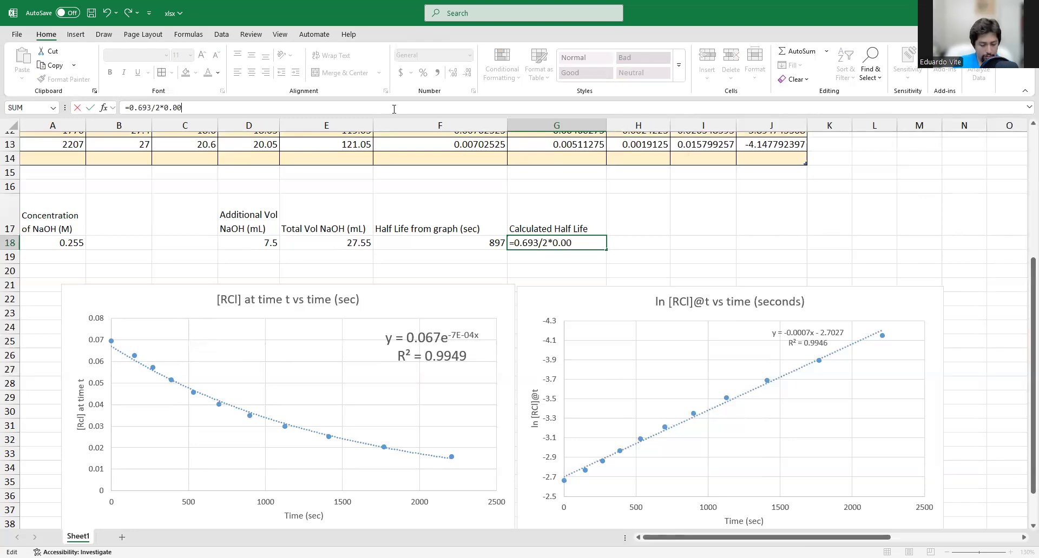
text(07)
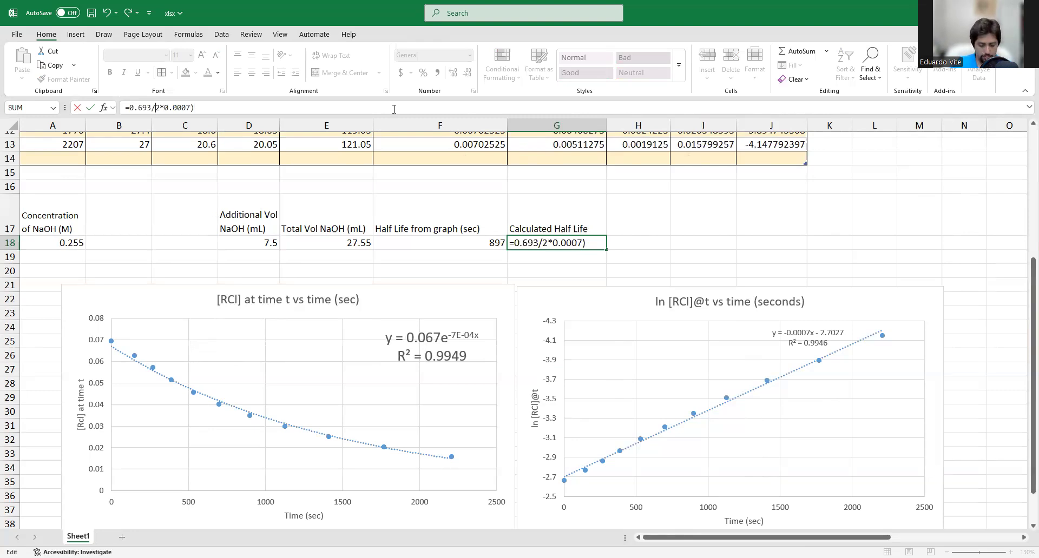
text(()
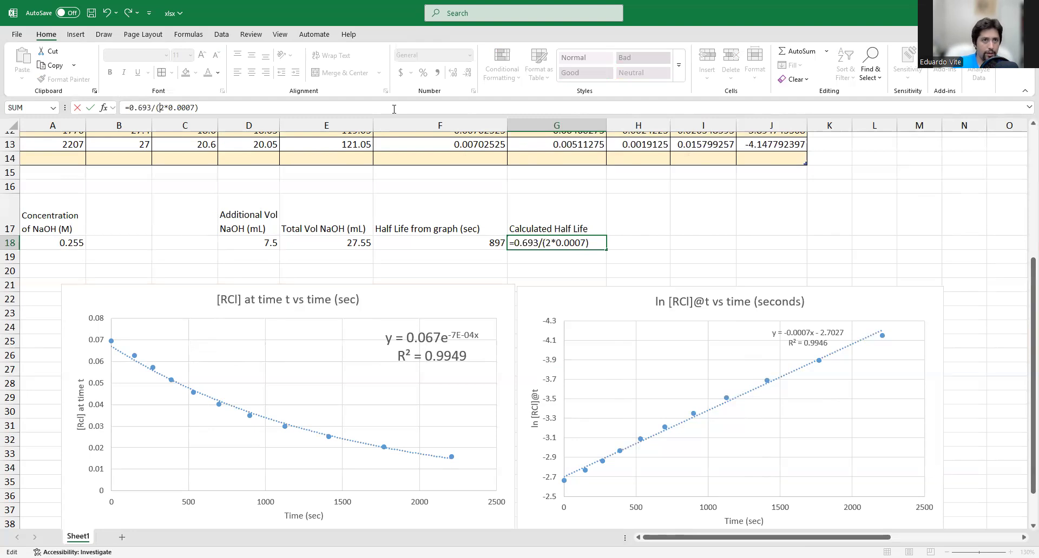
key(Return)
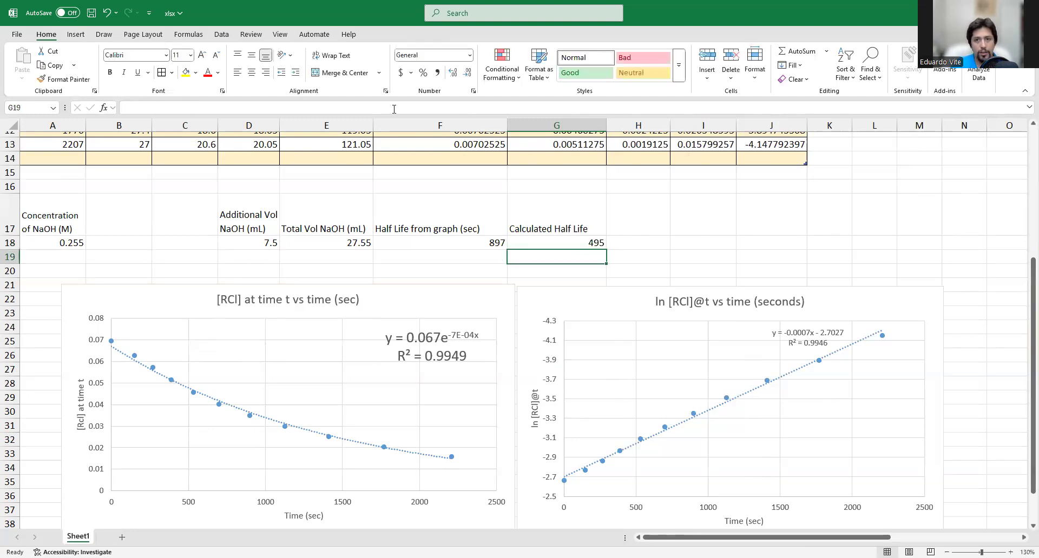
Step: Remove the factor 2 from the denominator in G18 so the formula is =0.693/(0.0007)
scroll(522, 278, up, 2)
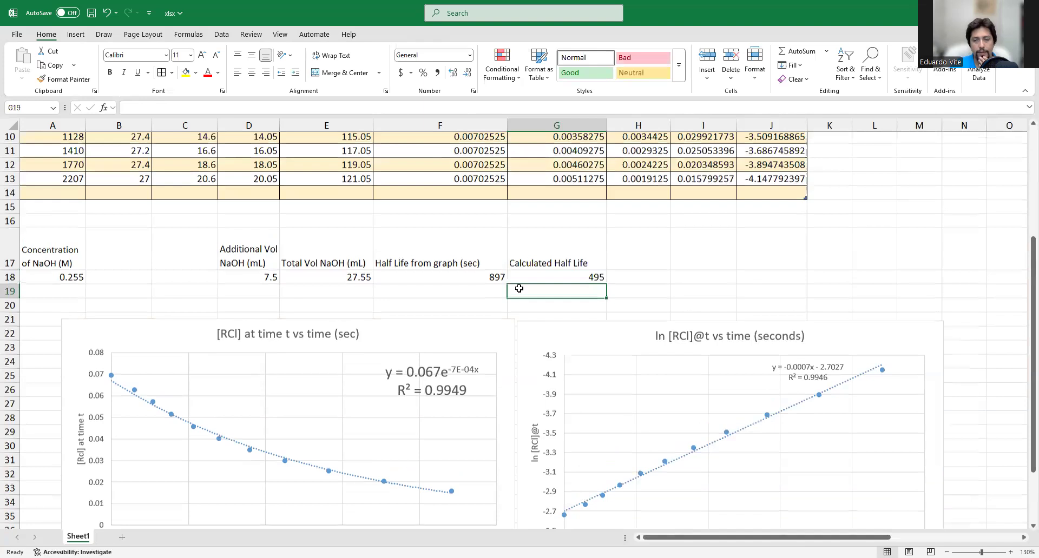
click(543, 326)
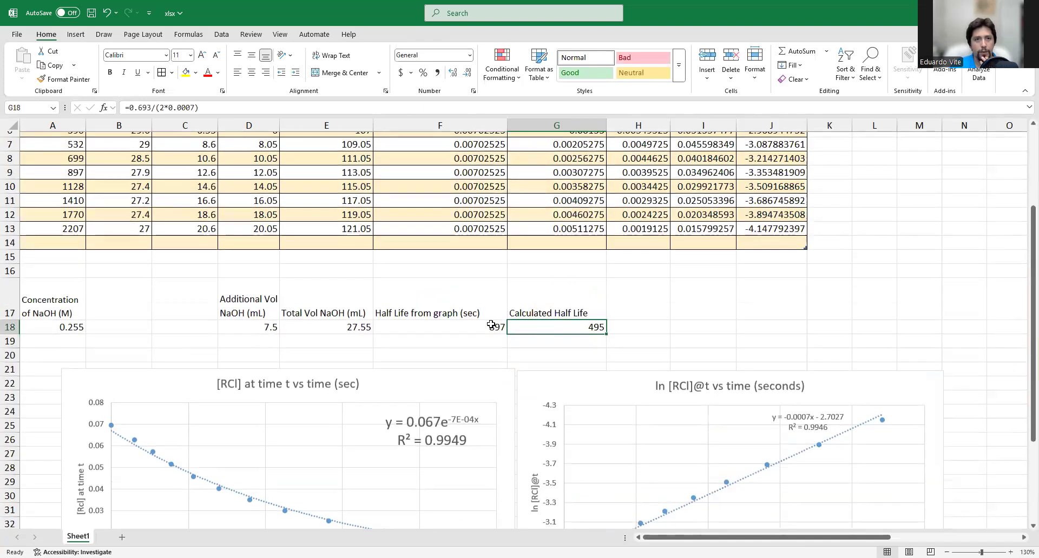
click(167, 108)
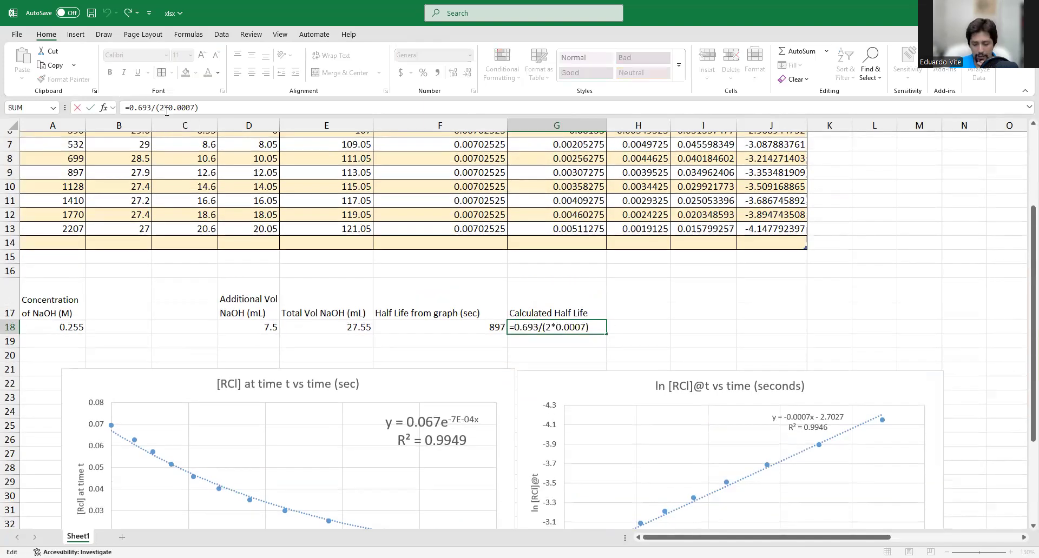
key(BackSpace)
key(BackSpace)
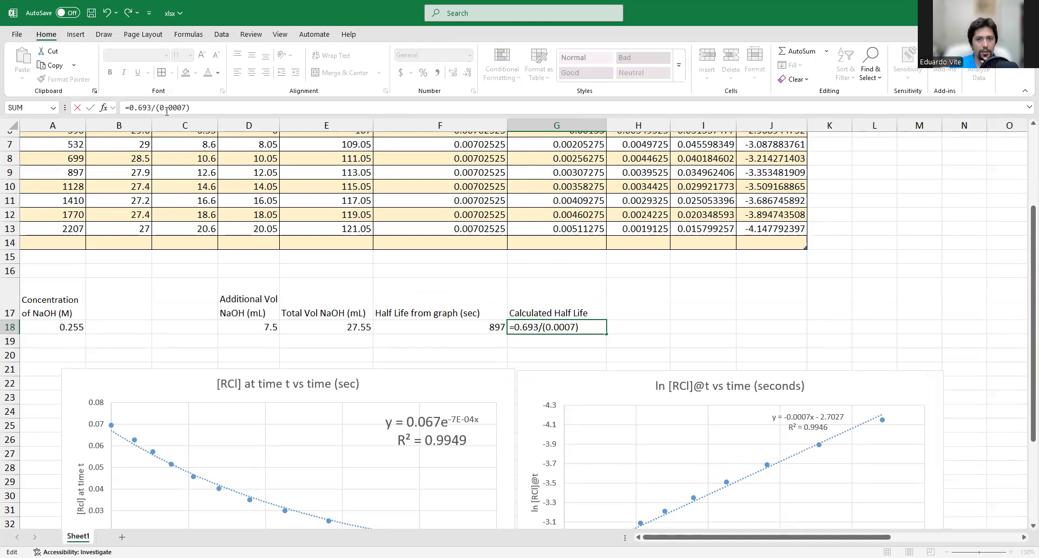
key(Return)
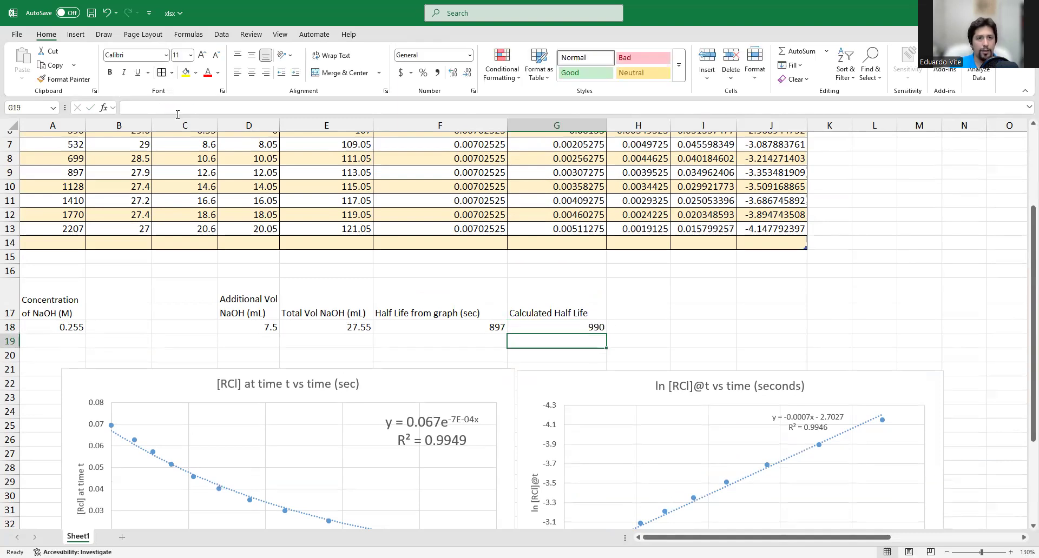
Step: Compare the half-life from the graph in F18 with the calculated half-life in G18, checking its formula and both charts
click(461, 331)
click(513, 330)
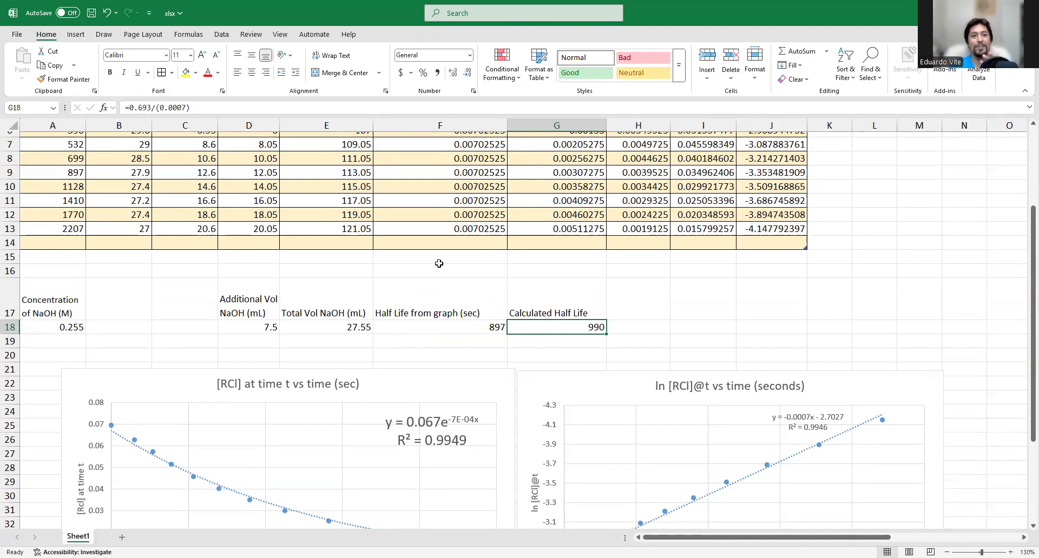
scroll(470, 274, down, 1)
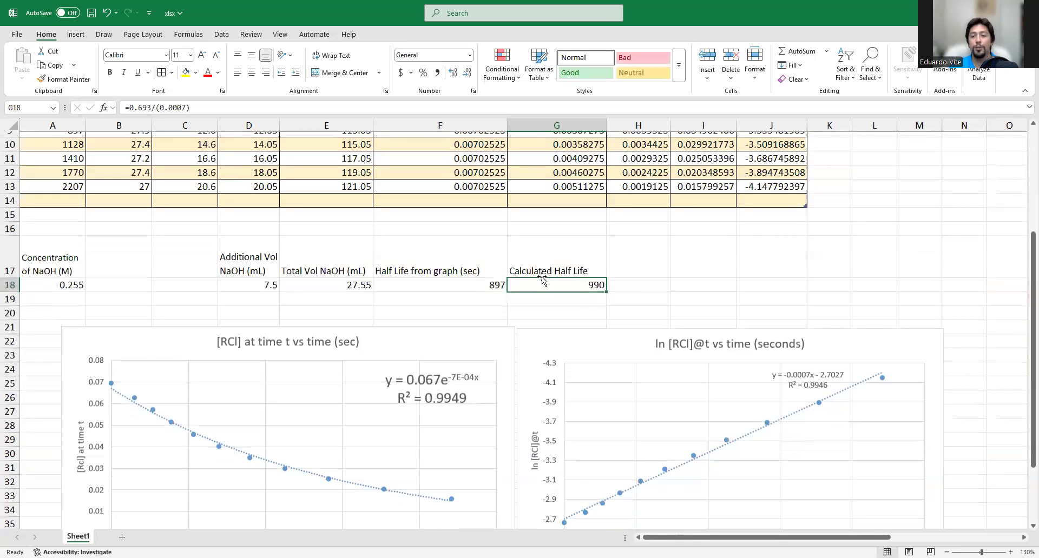
scroll(335, 178, up, 1)
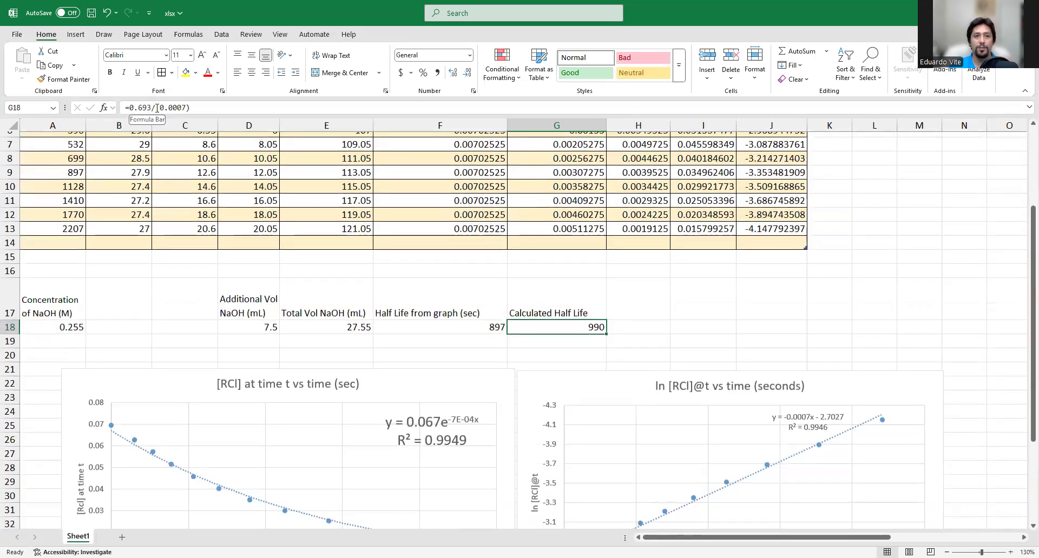
click(622, 334)
click(583, 334)
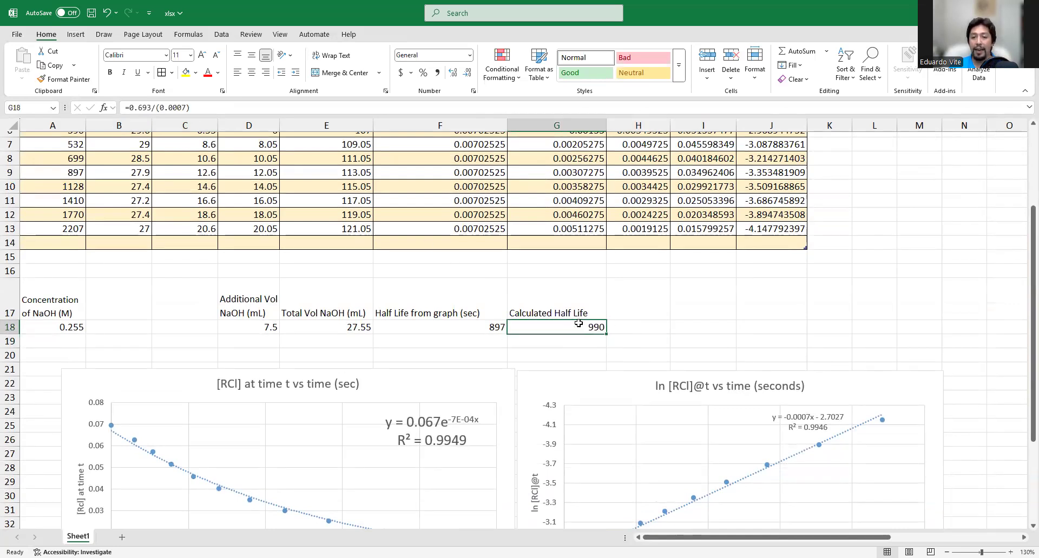
click(478, 331)
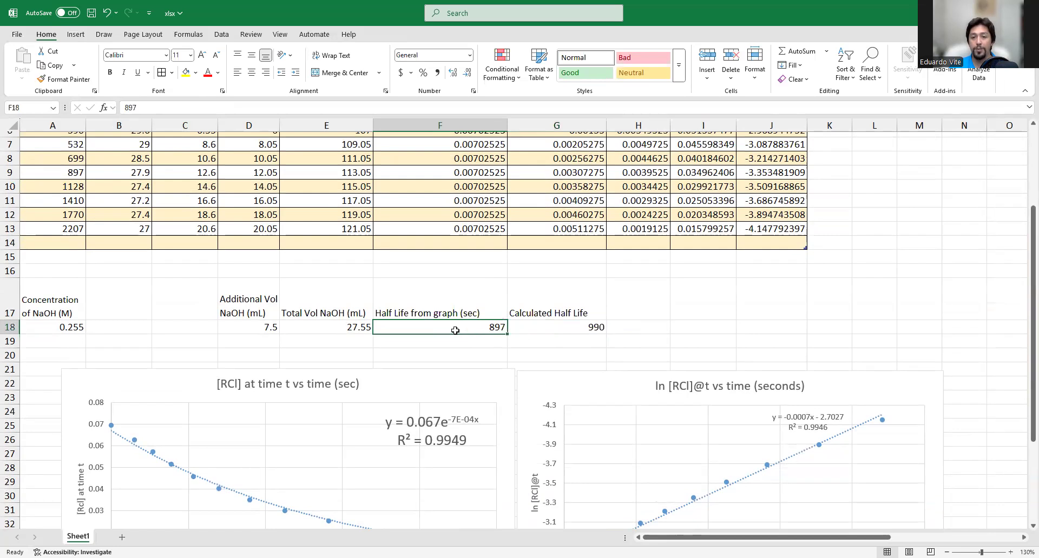
scroll(576, 331, down, 1)
scroll(576, 331, up, 3)
scroll(582, 319, down, 5)
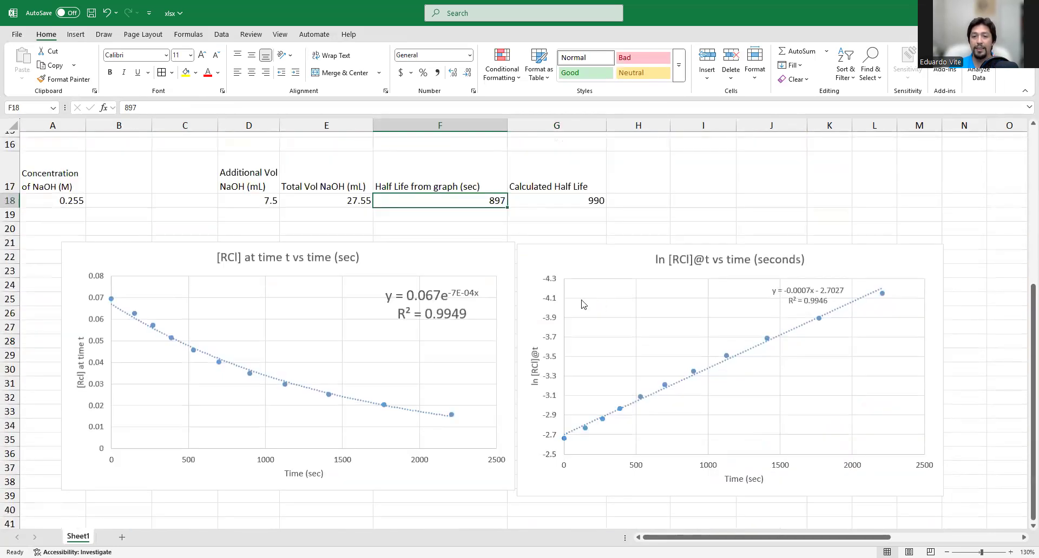
scroll(583, 304, up, 2)
click(569, 287)
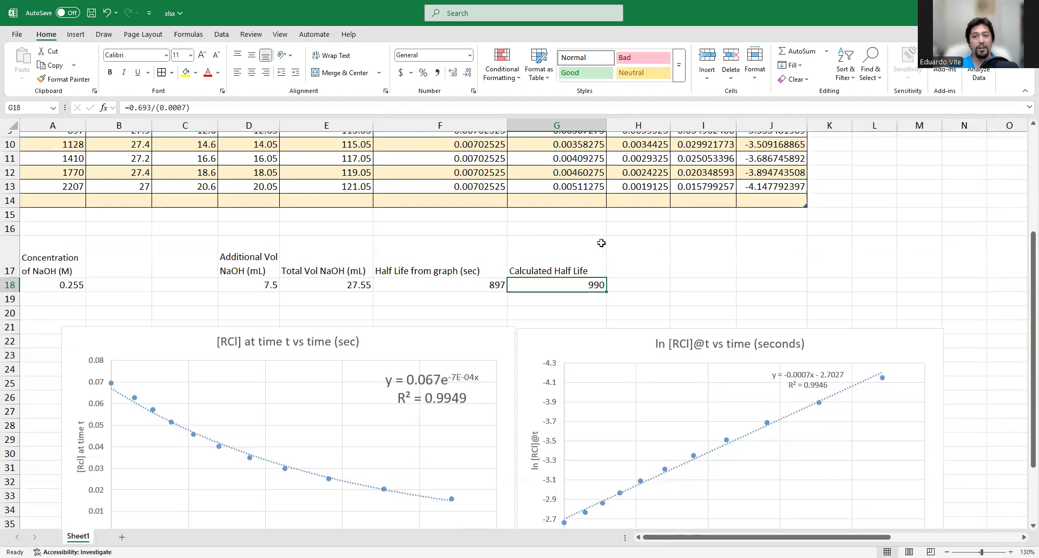
scroll(781, 266, down, 2)
scroll(784, 263, up, 2)
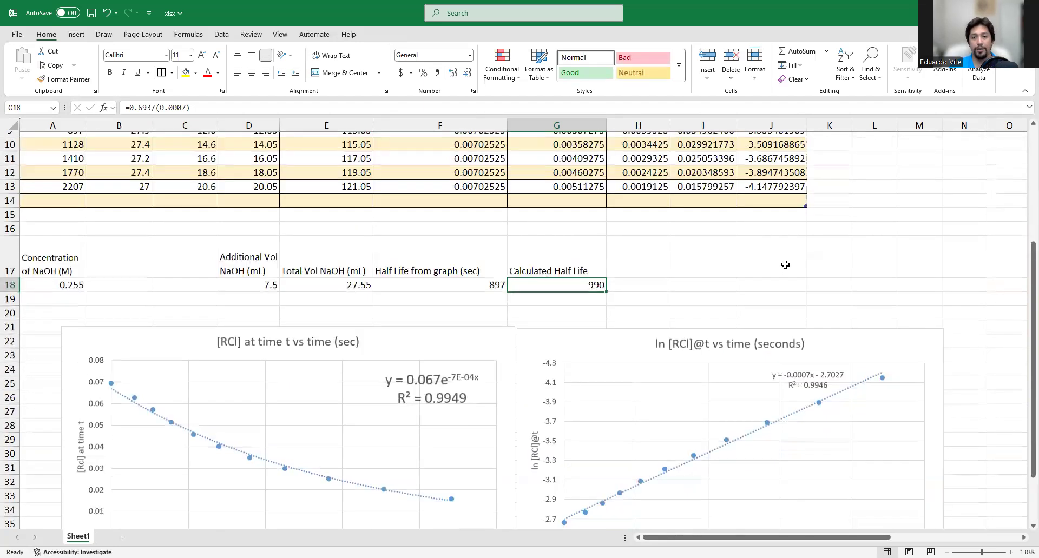
click(489, 287)
click(549, 282)
click(465, 283)
click(529, 265)
click(519, 285)
click(487, 261)
click(563, 273)
click(565, 284)
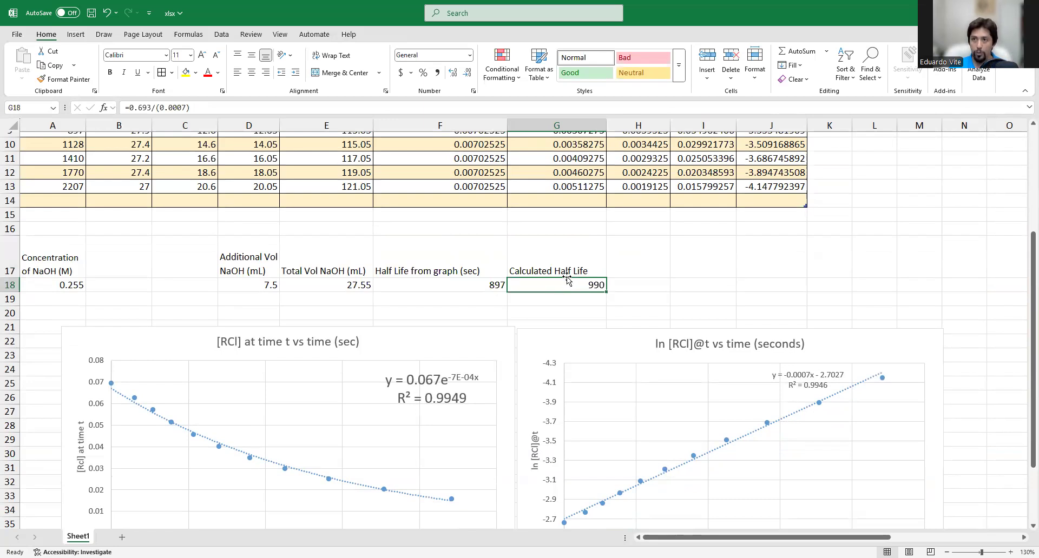
click(621, 267)
click(492, 289)
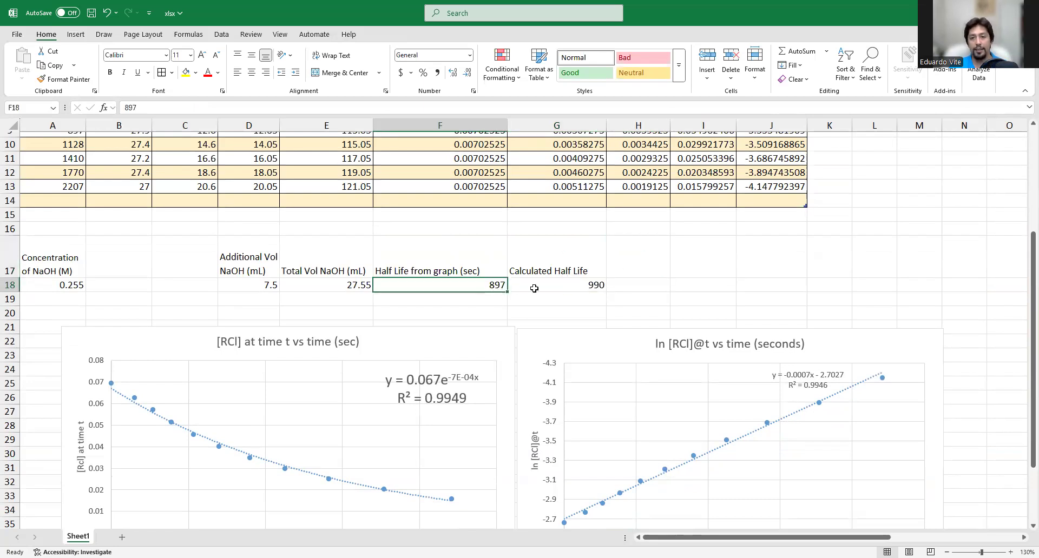
click(534, 289)
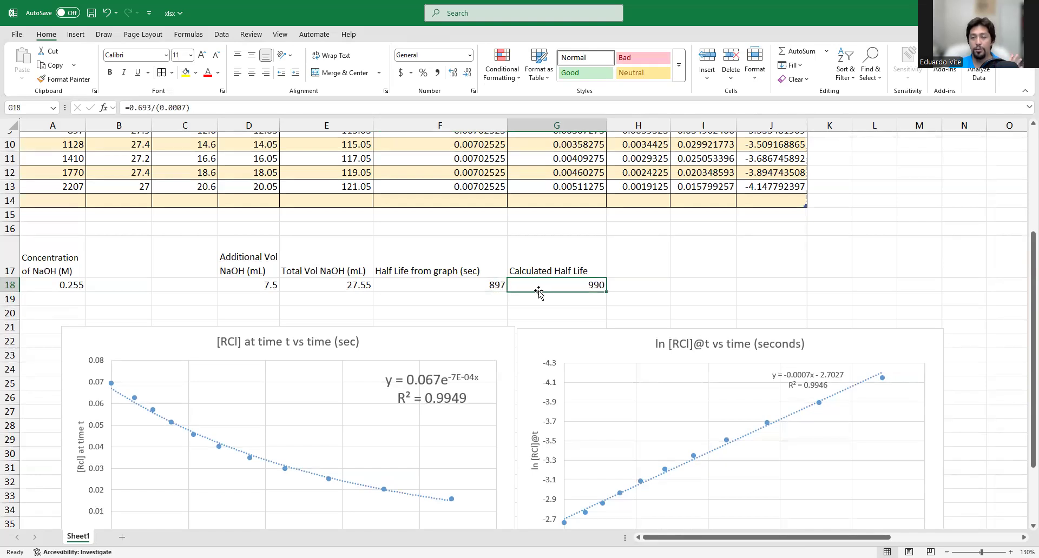
scroll(470, 288, down, 3)
scroll(468, 291, up, 3)
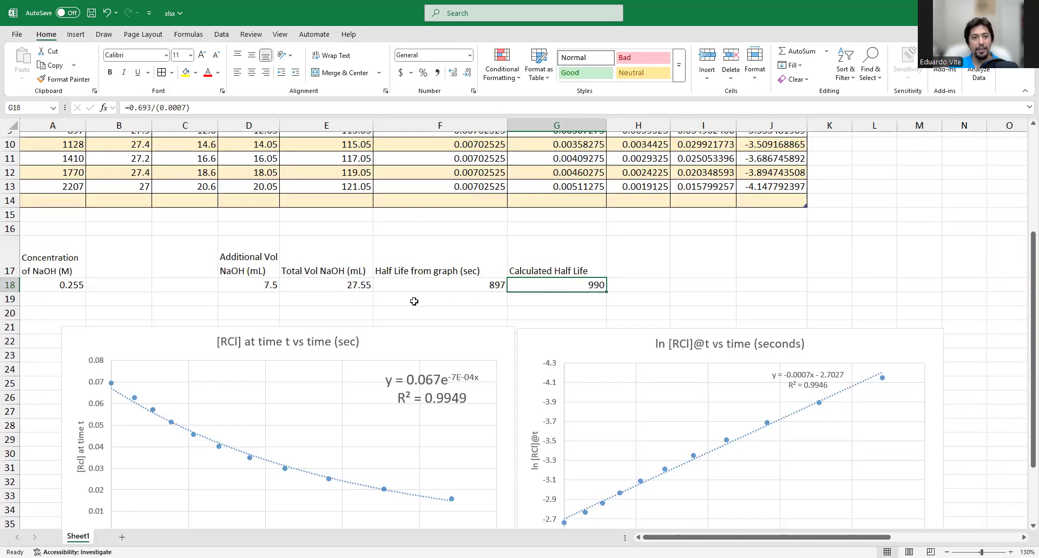
Step: Review the NaOH volume and concentration values in D18 and A18, the completed kinetics table, and both [RCl] and ln [RCl] charts
click(335, 290)
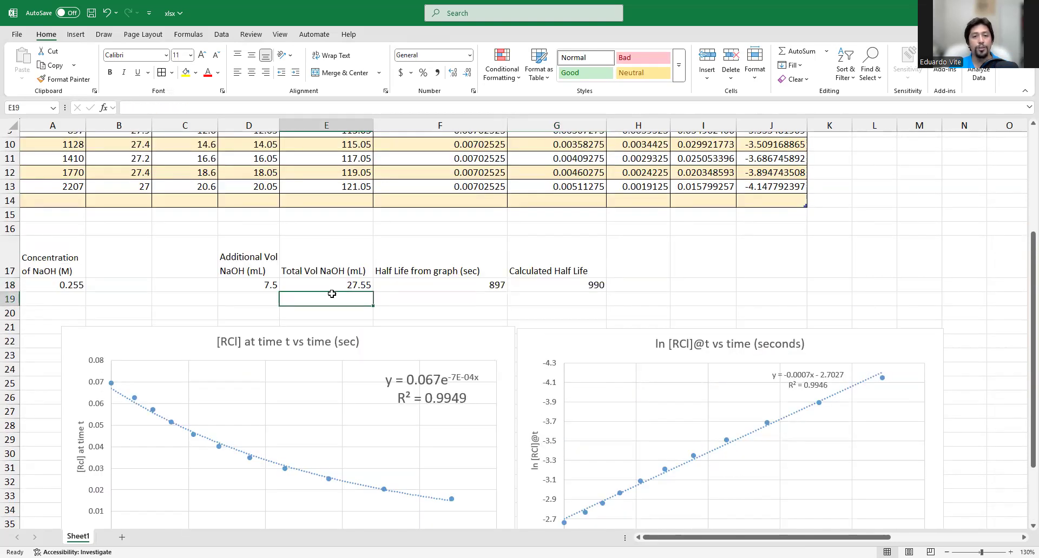
scroll(279, 281, up, 3)
scroll(279, 282, down, 3)
click(270, 286)
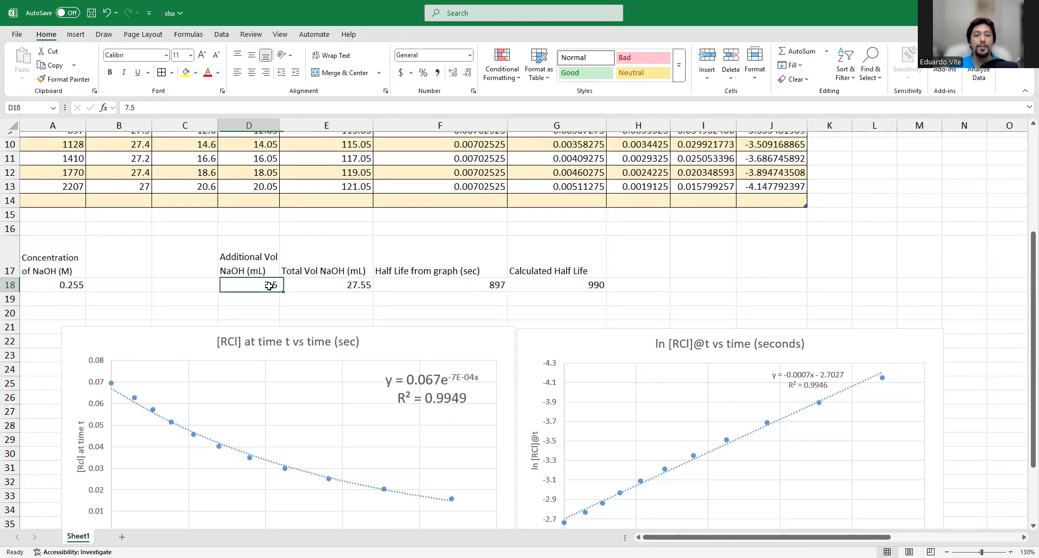
click(82, 284)
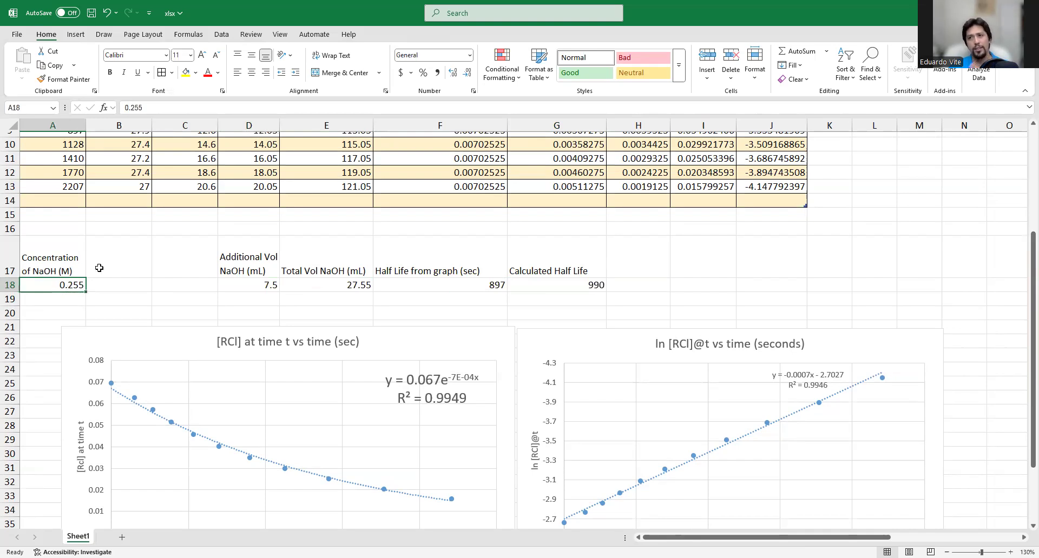
scroll(304, 304, up, 3)
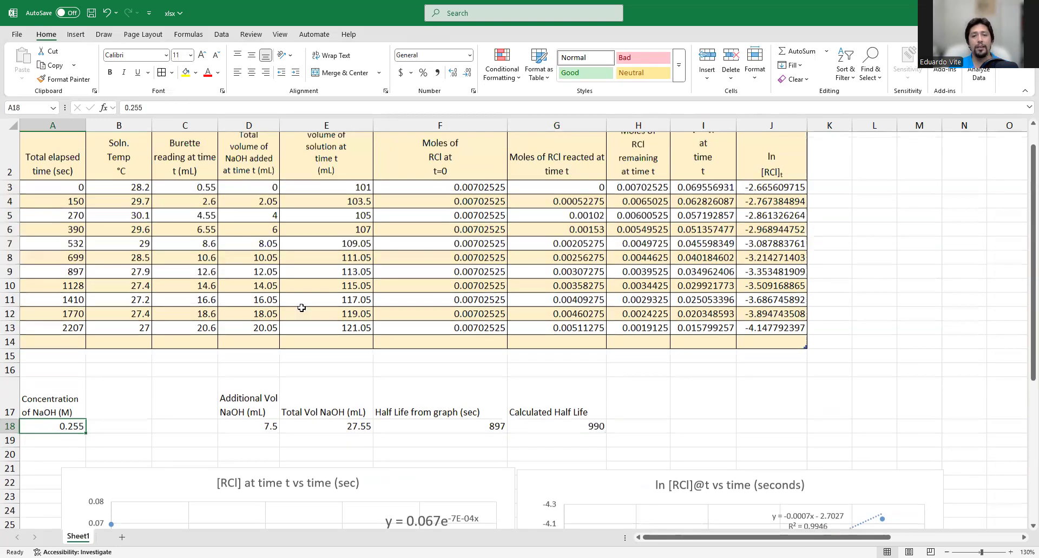
scroll(305, 305, up, 1)
scroll(308, 298, down, 2)
scroll(308, 296, up, 2)
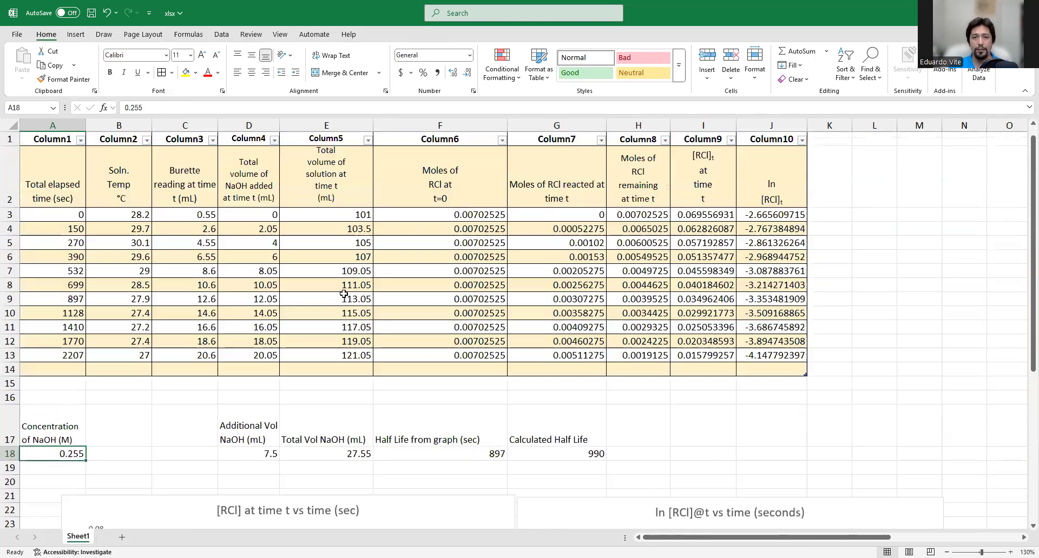
scroll(708, 346, down, 2)
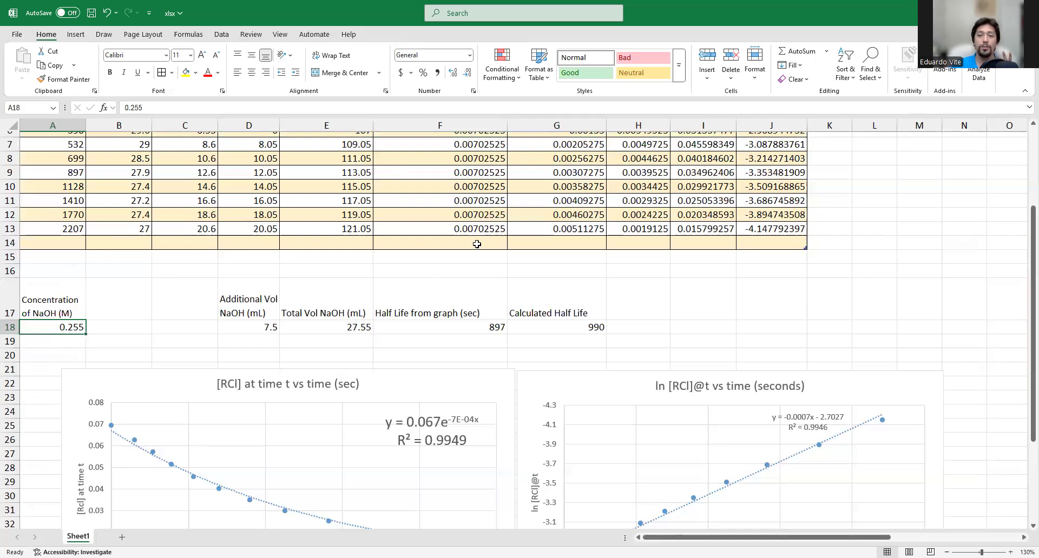
scroll(477, 244, up, 2)
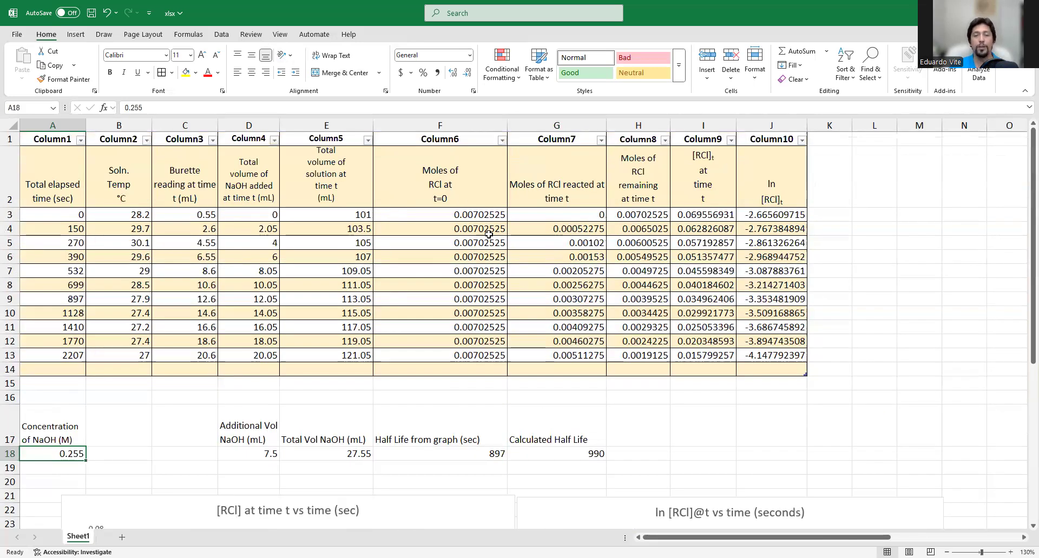
scroll(489, 234, down, 7)
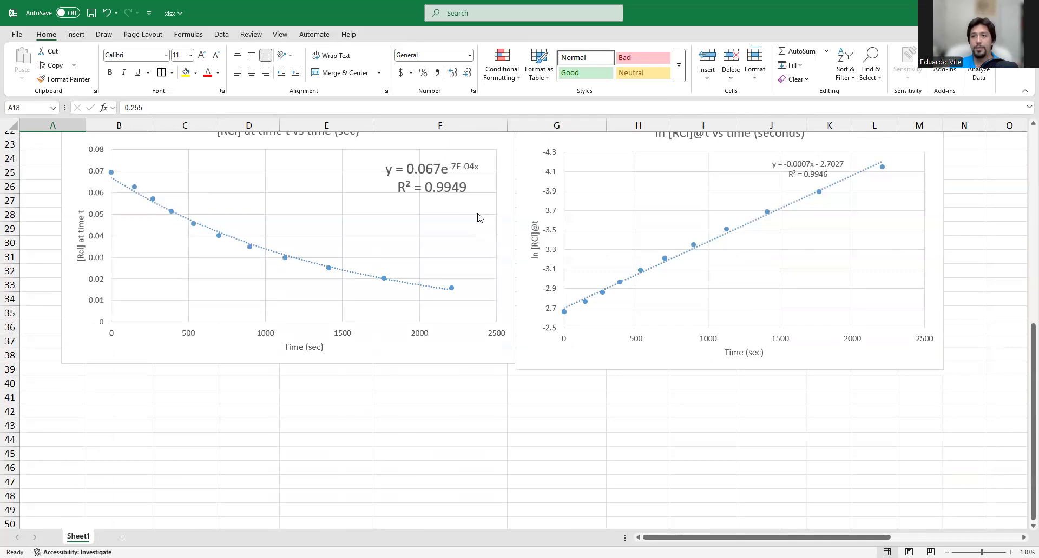
scroll(476, 220, up, 7)
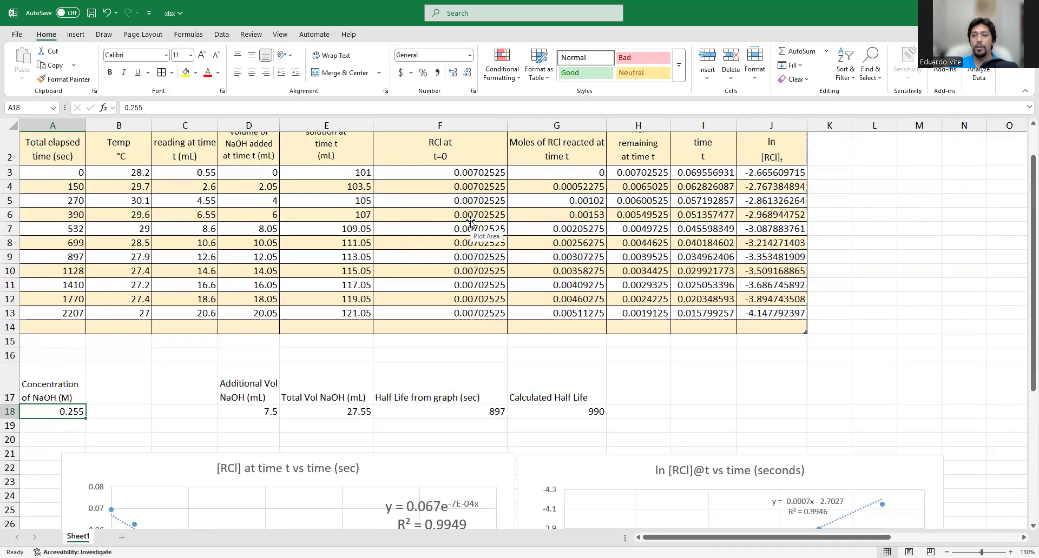